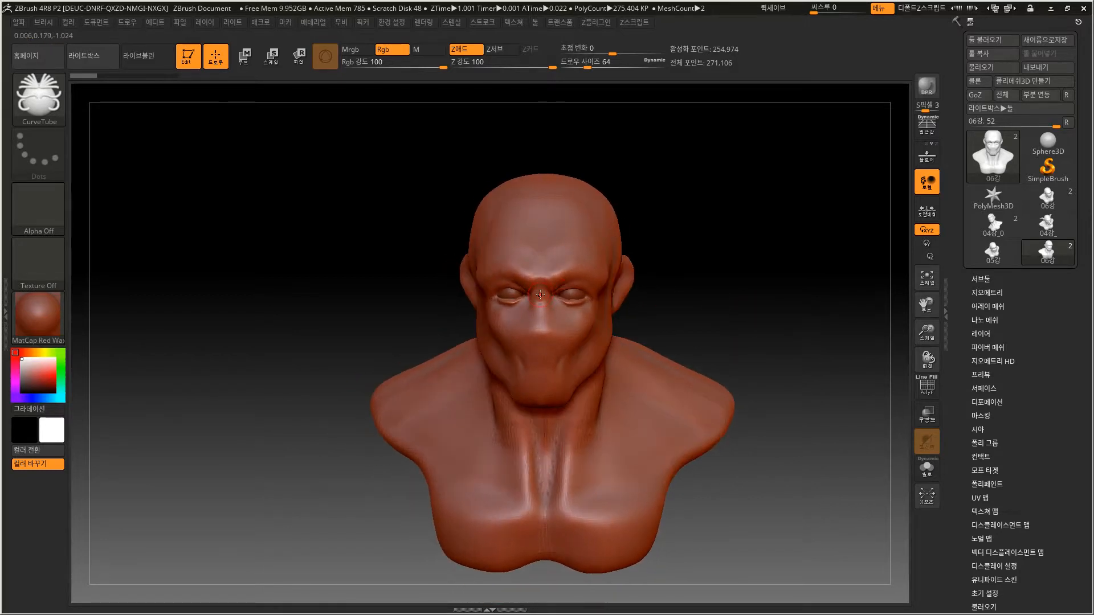
# Change the bust's material to PolySkin.
pyautogui.press('shift')
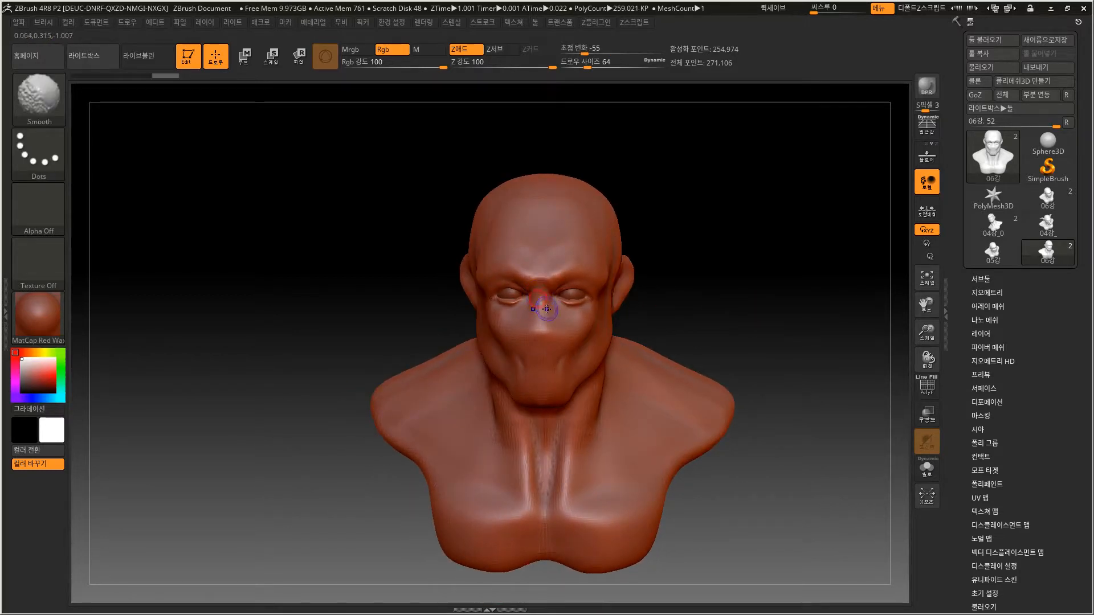
pyautogui.moveTo(701, 298)
pyautogui.mouseDown()
pyautogui.moveTo(656, 289)
pyautogui.moveTo(668, 283)
pyautogui.moveTo(665, 300)
pyautogui.moveTo(680, 278)
pyautogui.moveTo(709, 278)
pyautogui.mouseUp()
pyautogui.moveTo(648, 224)
pyautogui.keyDown('alt'); pyautogui.mouseDown()
pyautogui.moveTo(696, 232)
pyautogui.moveTo(682, 224)
pyautogui.moveTo(682, 239)
pyautogui.mouseUp(); pyautogui.keyUp('alt')
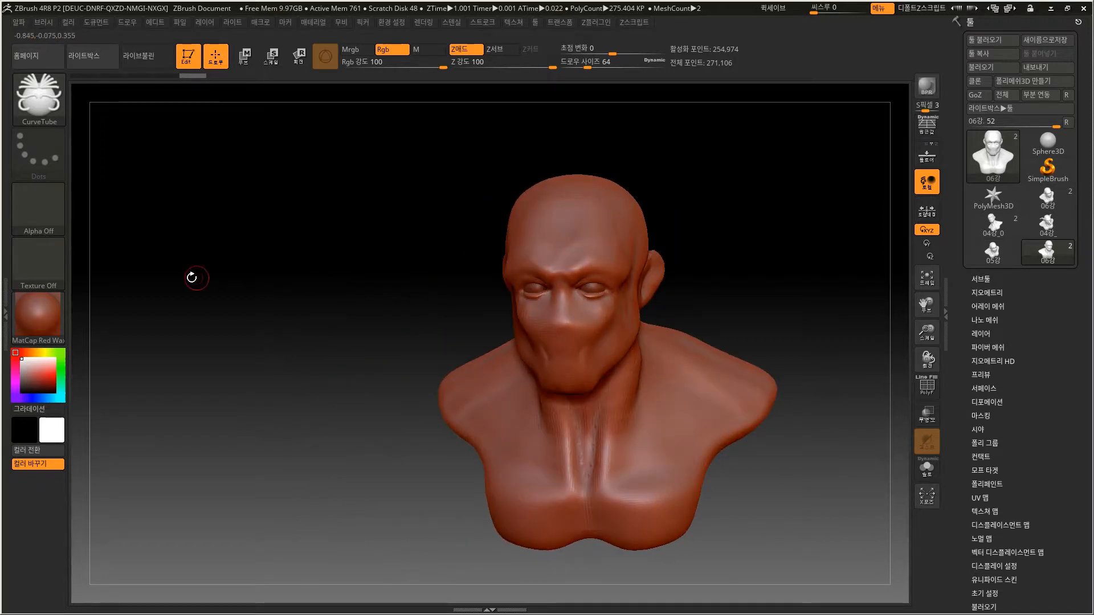
pyautogui.click(48, 318)
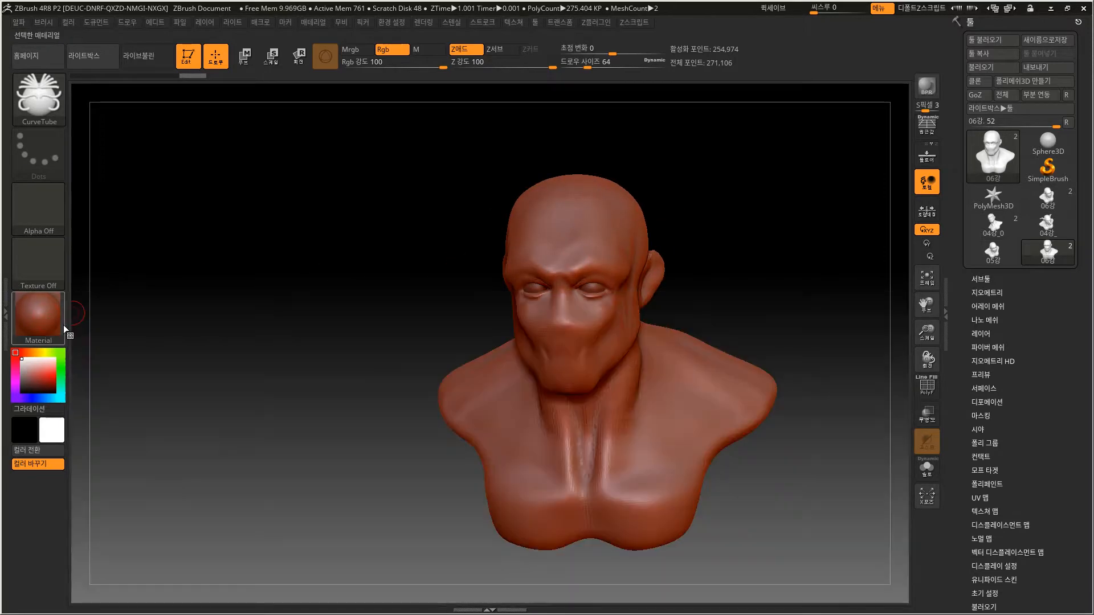
pyautogui.click(51, 319)
pyautogui.click(215, 425)
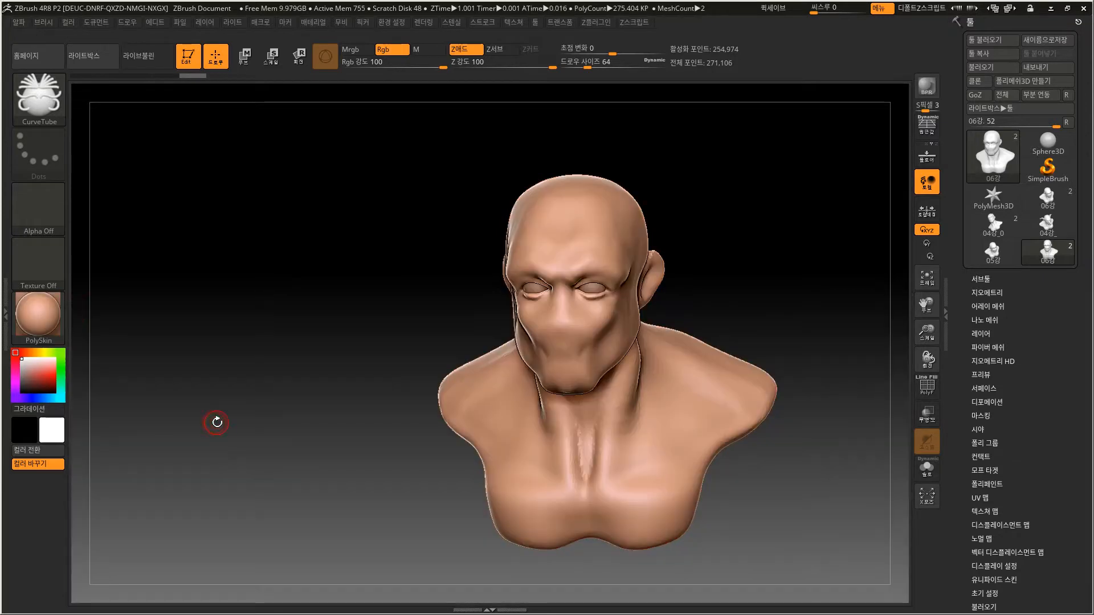
pyautogui.moveTo(239, 359); pyautogui.dragTo(255, 354)
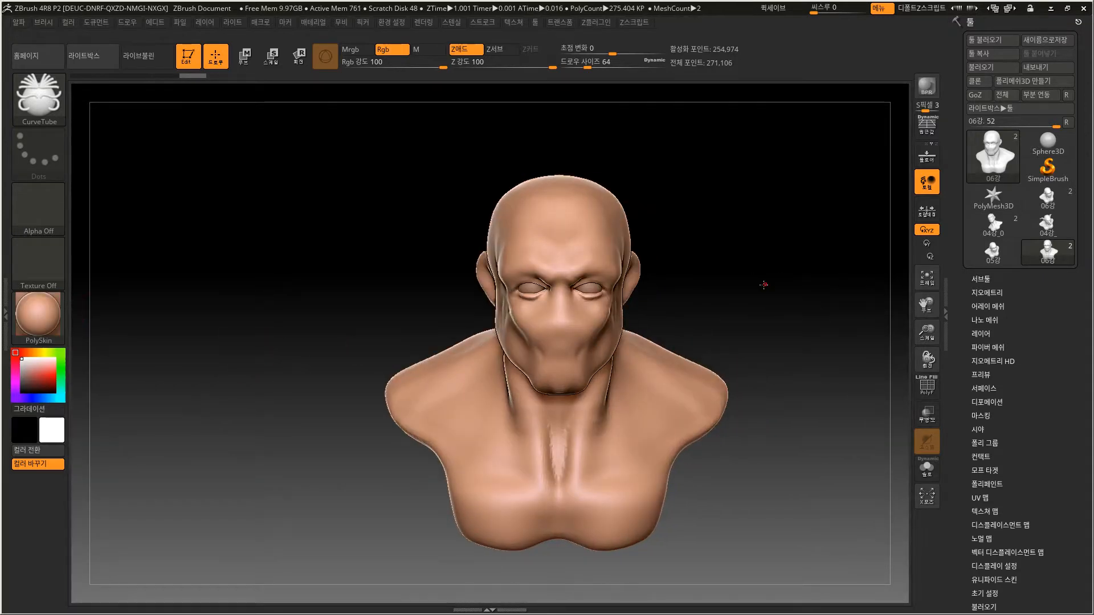
pyautogui.moveTo(764, 283); pyautogui.dragTo(576, 294)
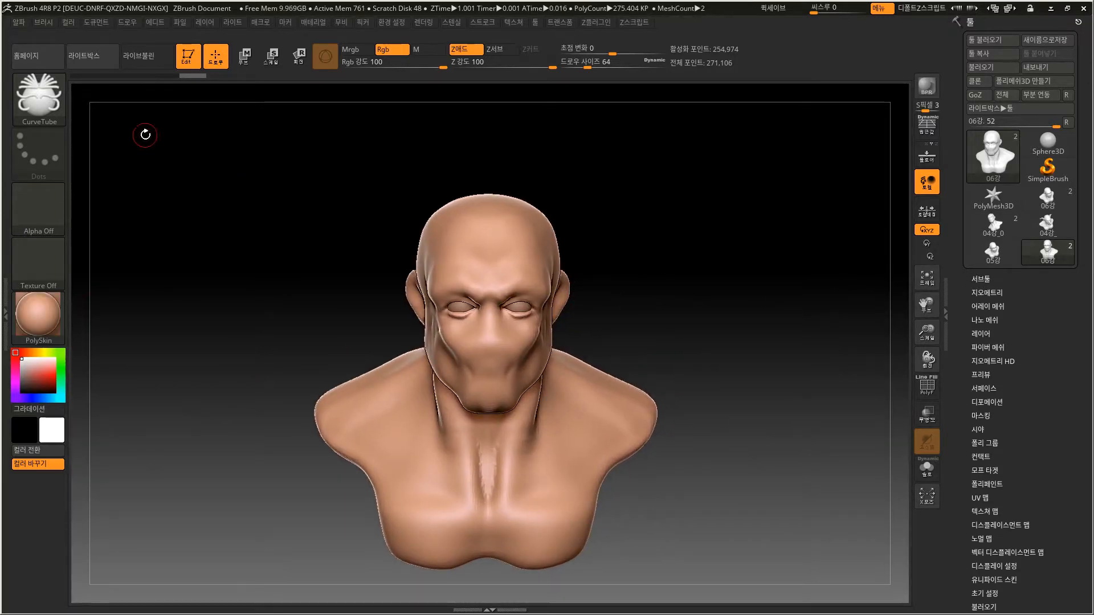
# Select the Clay brush and increase the draw size to 108.
pyautogui.click(39, 96)
pyautogui.click(108, 108)
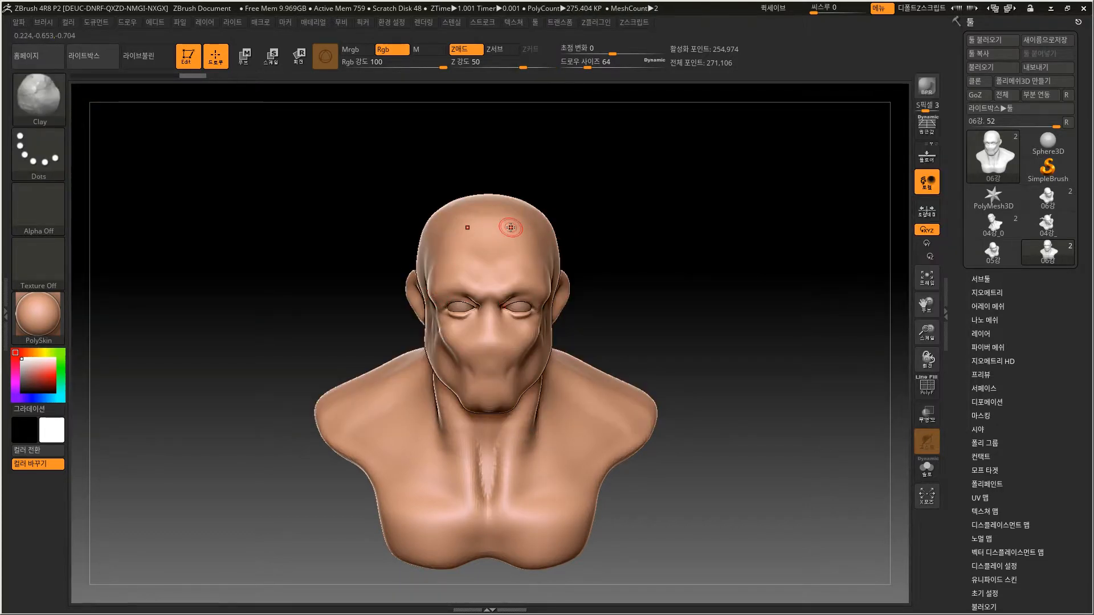
pyautogui.press(']')
pyautogui.press(']')
pyautogui.press(']')
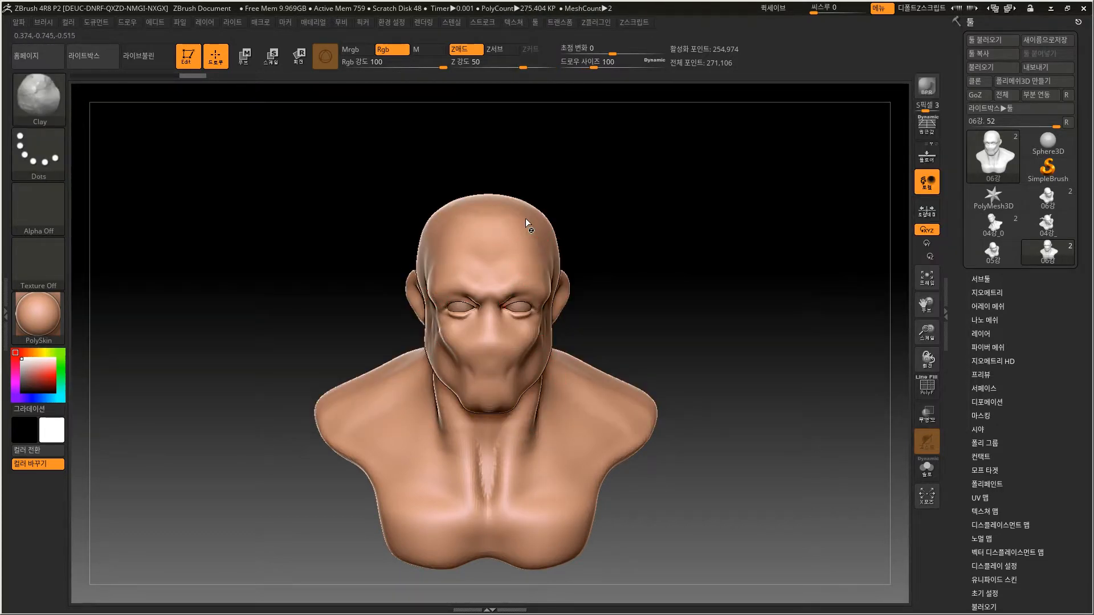
pyautogui.moveTo(608, 283)
pyautogui.mouseDown()
pyautogui.moveTo(622, 293)
pyautogui.moveTo(621, 278)
pyautogui.moveTo(615, 298)
pyautogui.moveTo(667, 296)
pyautogui.mouseUp()
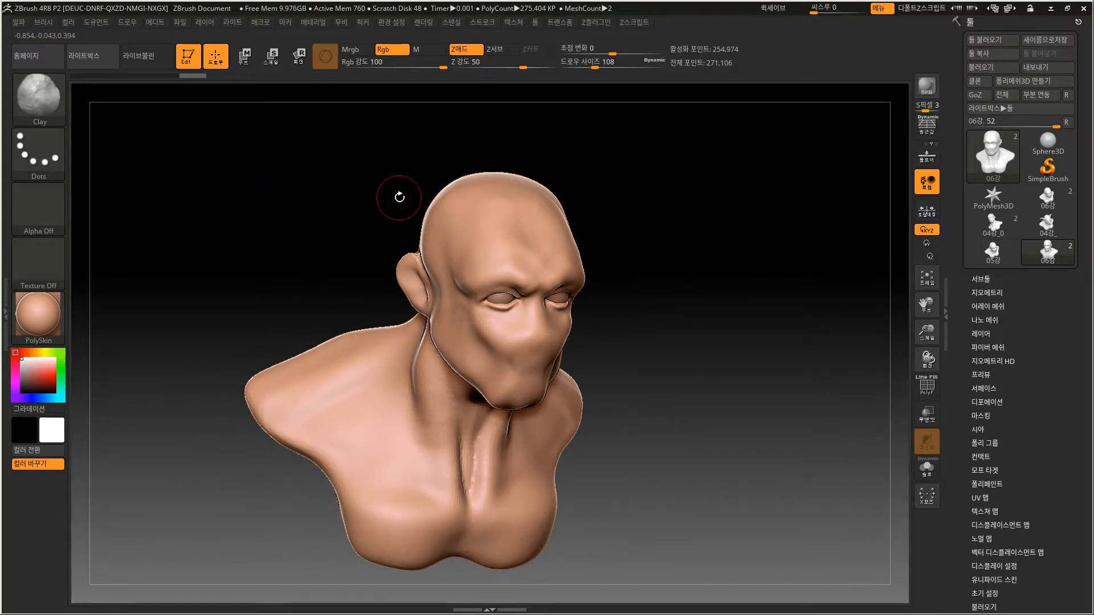
pyautogui.moveTo(588, 236); pyautogui.dragTo(637, 263)
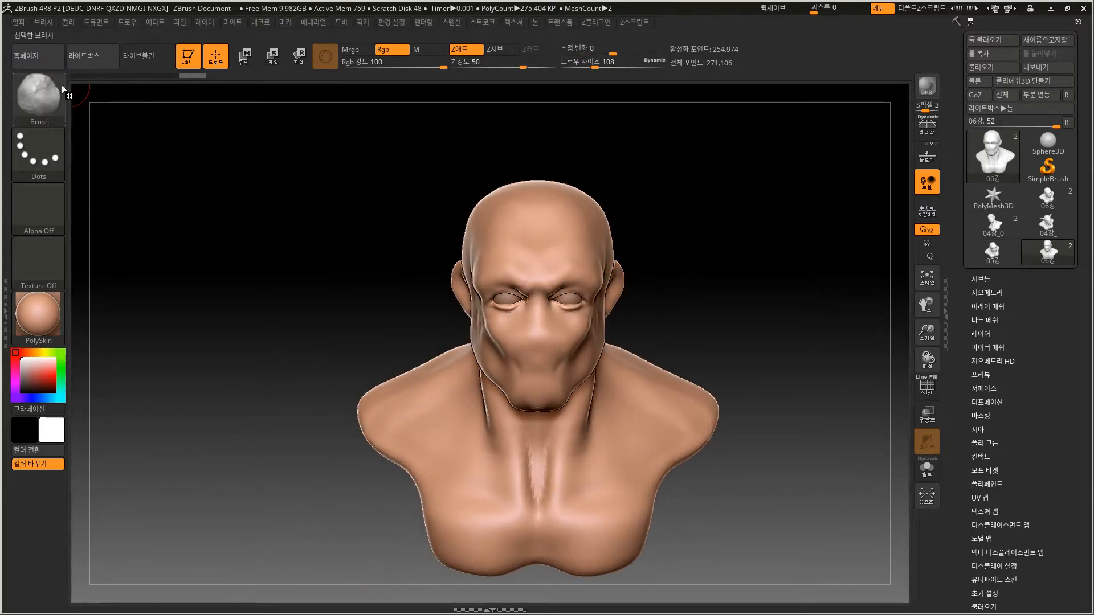
# Try the CurveMultiTube brush by drawing a mirrored pair of horn-like tubes outward from the forehead, and undo them.
pyautogui.click(39, 96)
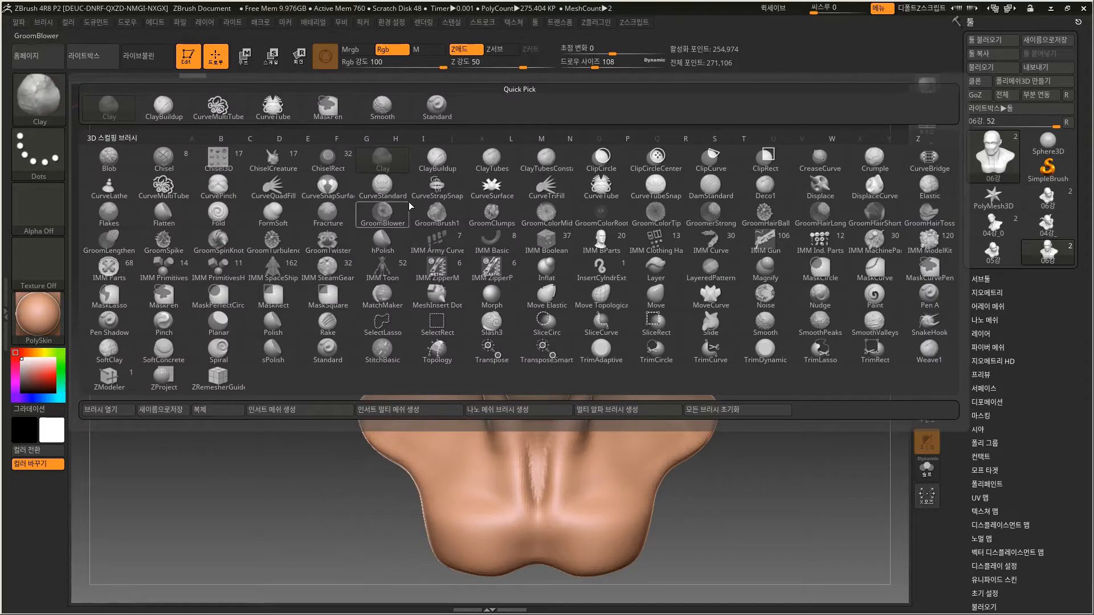
pyautogui.click(164, 185)
pyautogui.moveTo(739, 125); pyautogui.dragTo(750, 109)
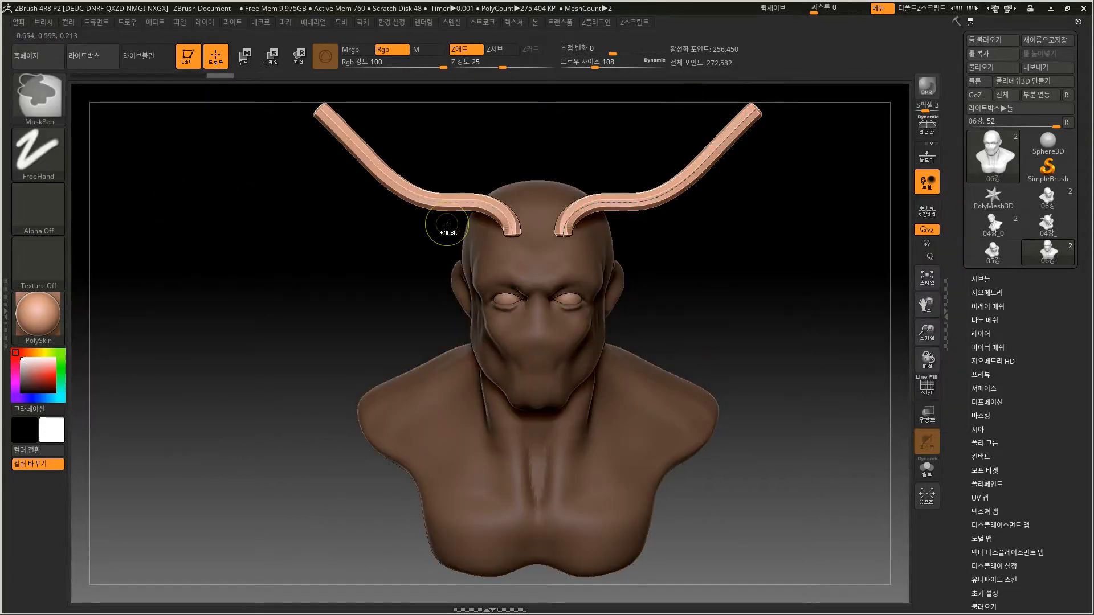
pyautogui.hotkey('ctrl', 'z')
# Switch to the Standard brush and reduce the draw size to 68.
pyautogui.click(50, 93)
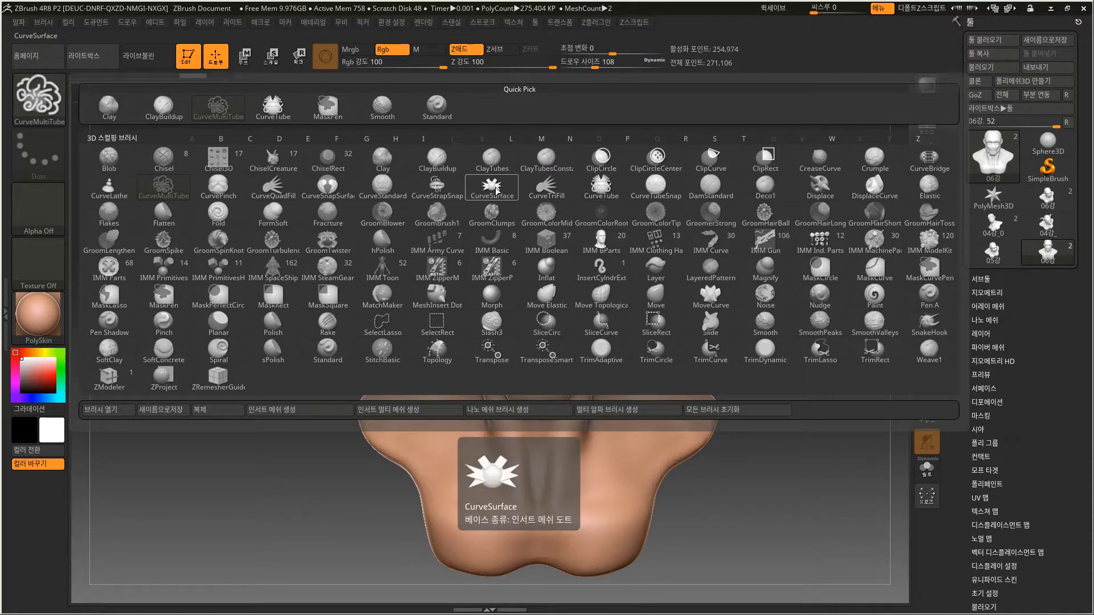
pyautogui.click(436, 106)
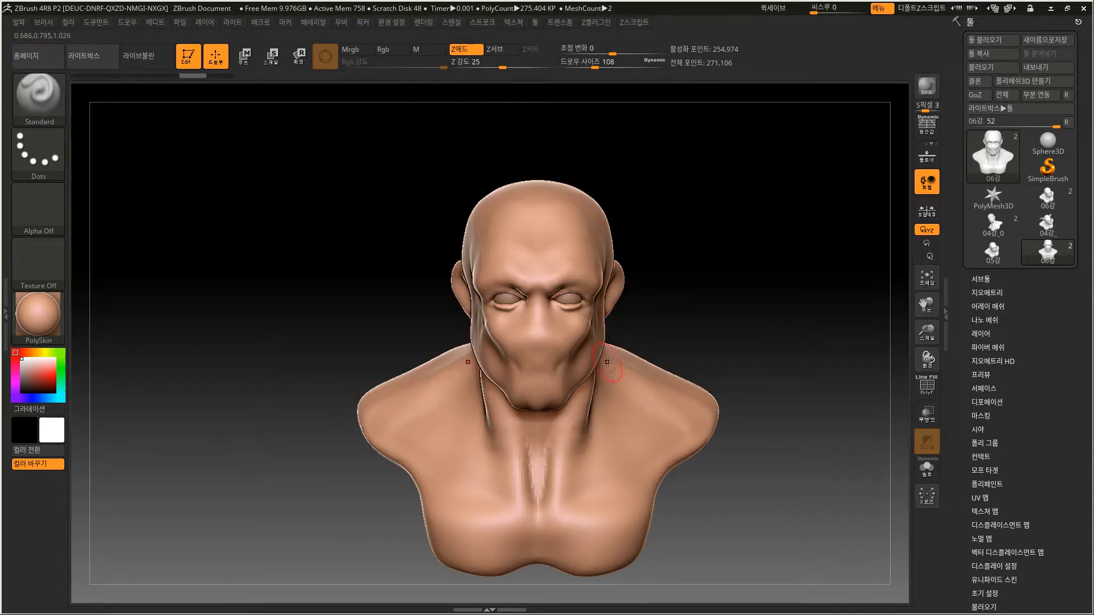
pyautogui.press('[')
pyautogui.press('[')
# Try Standard brush strokes across the shoulder and upper chest, and undo them.
pyautogui.moveTo(622, 214)
pyautogui.mouseDown()
pyautogui.moveTo(671, 196)
pyautogui.moveTo(640, 252)
pyautogui.mouseUp()
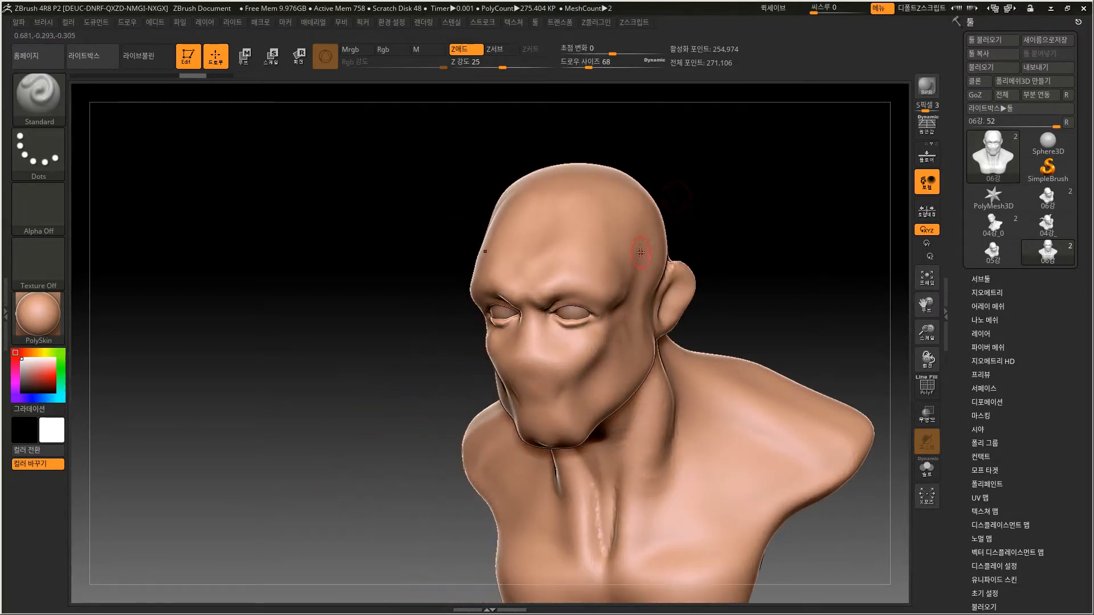
pyautogui.moveTo(751, 282)
pyautogui.mouseDown()
pyautogui.moveTo(732, 249)
pyautogui.moveTo(599, 515)
pyautogui.moveTo(673, 518)
pyautogui.mouseUp()
pyautogui.hotkey('ctrl', 'z')
pyautogui.moveTo(606, 523); pyautogui.dragTo(676, 522)
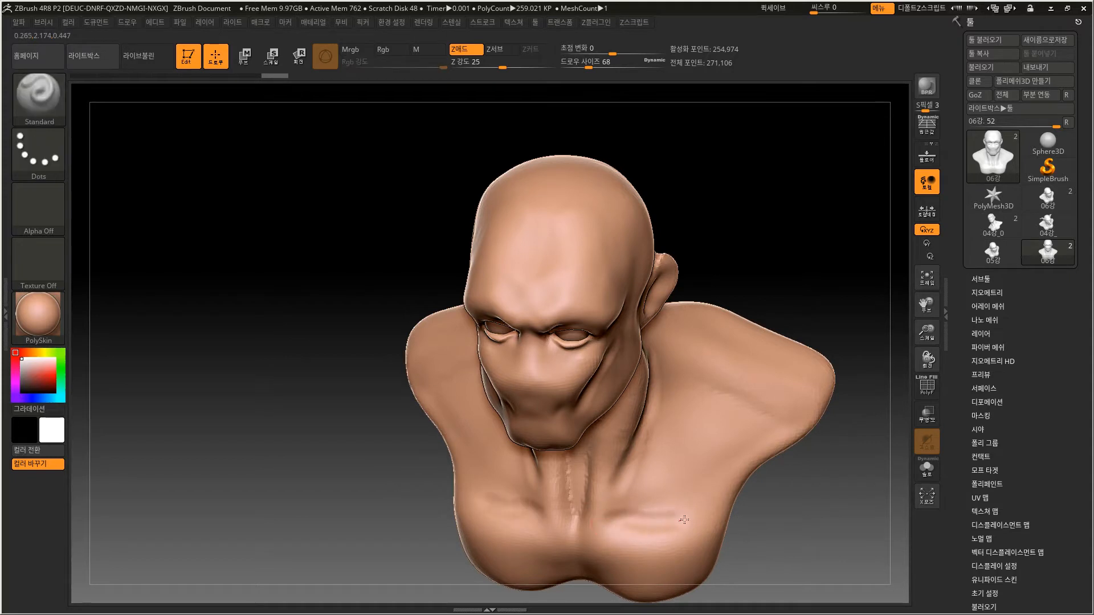
pyautogui.moveTo(753, 301); pyautogui.dragTo(762, 242)
pyautogui.moveTo(766, 264)
pyautogui.keyDown('alt'); pyautogui.mouseDown()
pyautogui.moveTo(771, 283)
pyautogui.moveTo(736, 270)
pyautogui.mouseUp(); pyautogui.keyUp('alt')
pyautogui.hotkey('ctrl', 'z')
pyautogui.hotkey('ctrl', 'z')
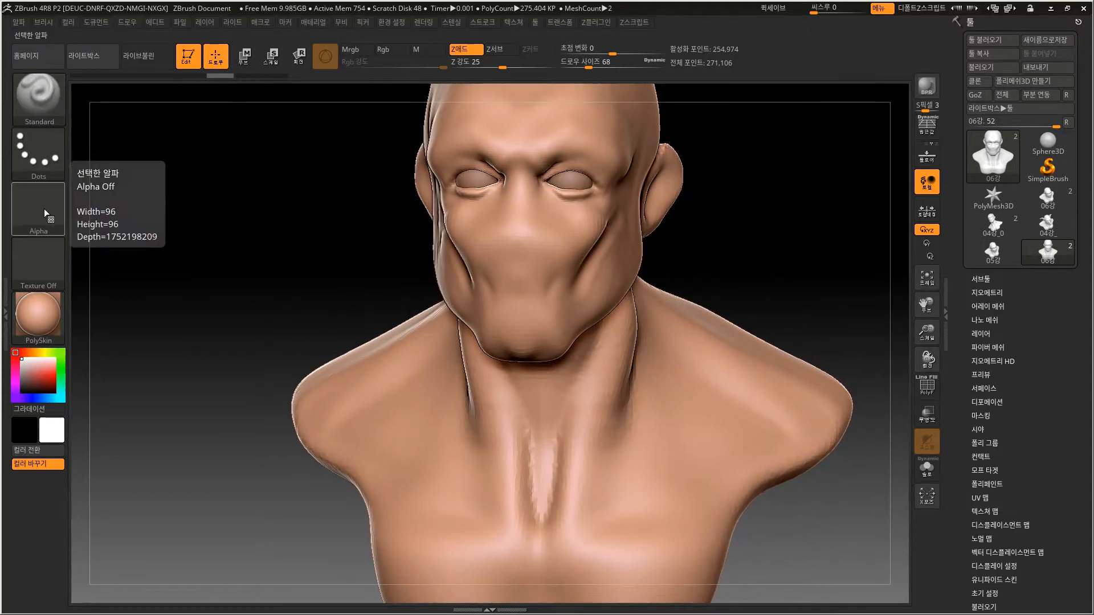
# Apply Alpha 01 to the brush, try a stroke down the side of the neck, and undo it.
pyautogui.click(46, 204)
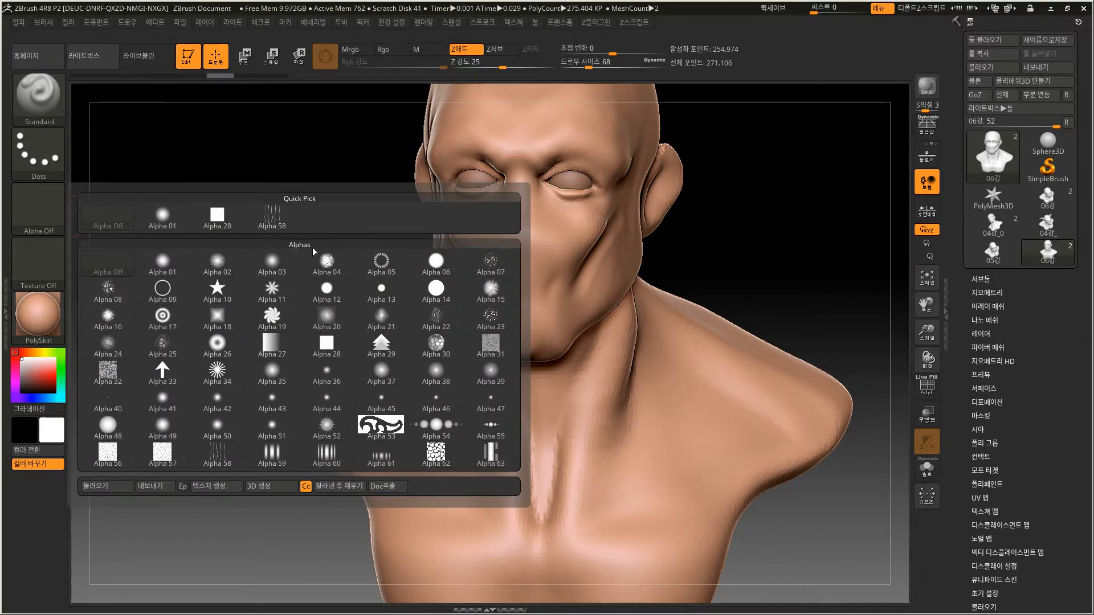
pyautogui.click(173, 260)
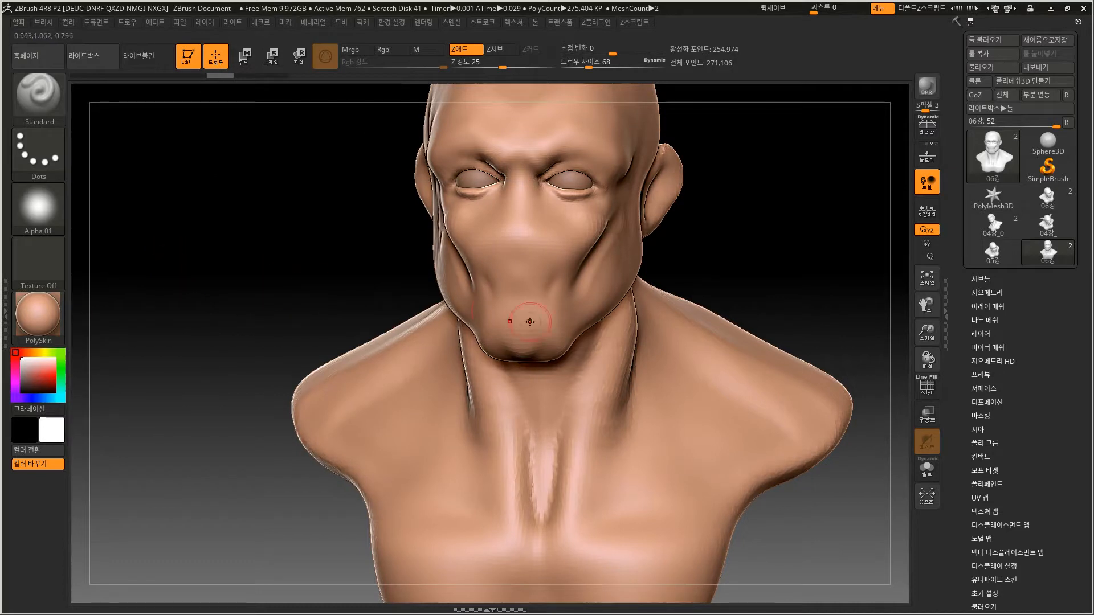
pyautogui.moveTo(637, 379); pyautogui.dragTo(598, 506)
pyautogui.hotkey('ctrl', 'z')
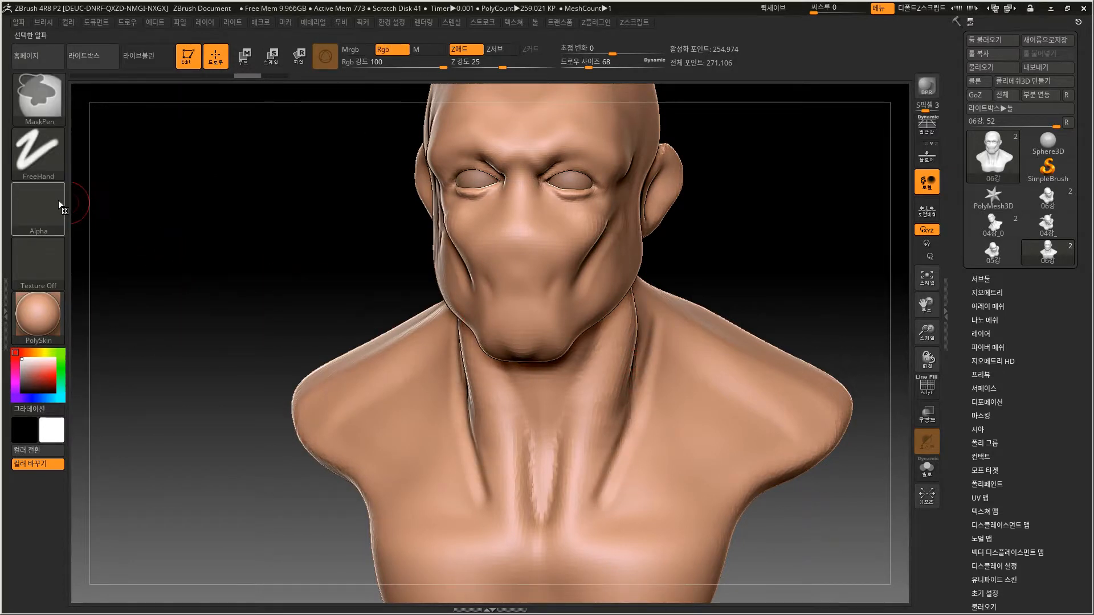
# Set the brush alpha to Alpha 13 and sculpt a stroke down the side of the neck.
pyautogui.click(48, 211)
pyautogui.click(217, 290)
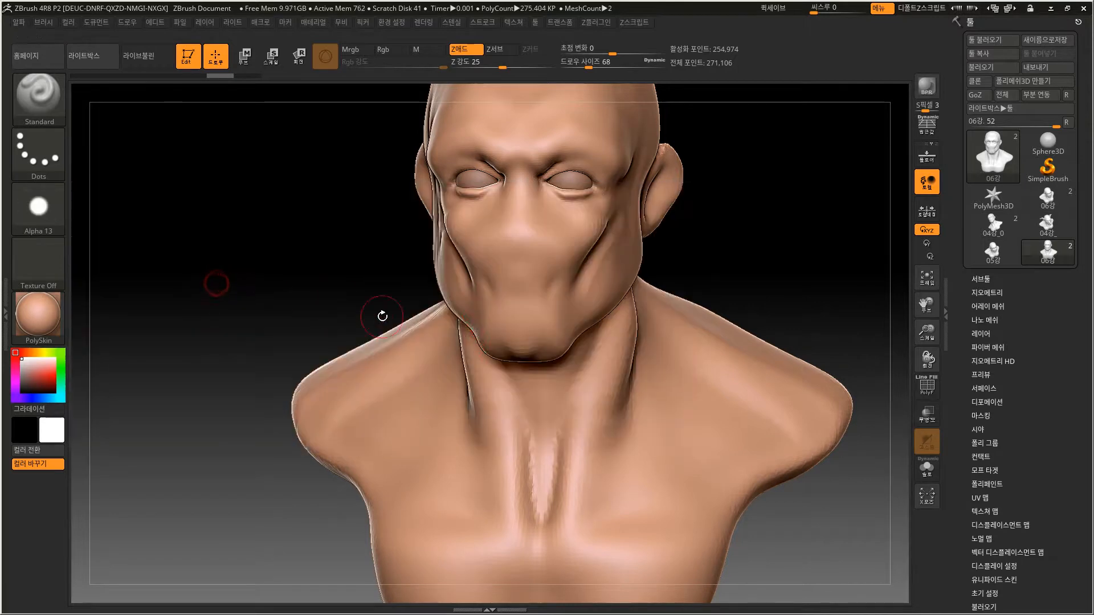
pyautogui.moveTo(641, 367); pyautogui.dragTo(589, 495)
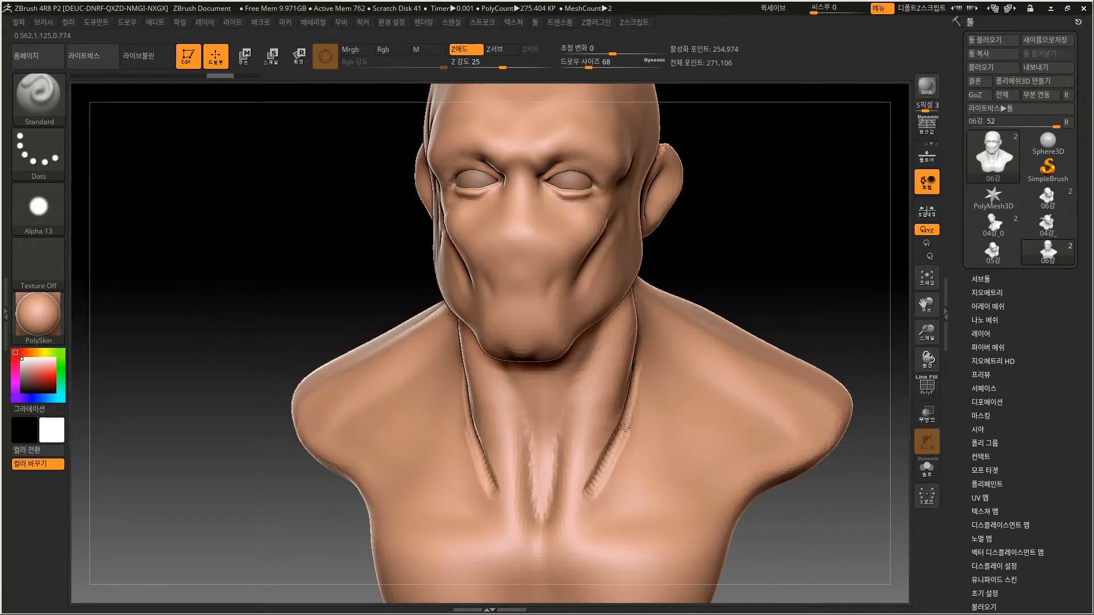
pyautogui.keyDown('alt'); pyautogui.moveTo(742, 241); pyautogui.dragTo(712, 447); pyautogui.keyUp('alt')
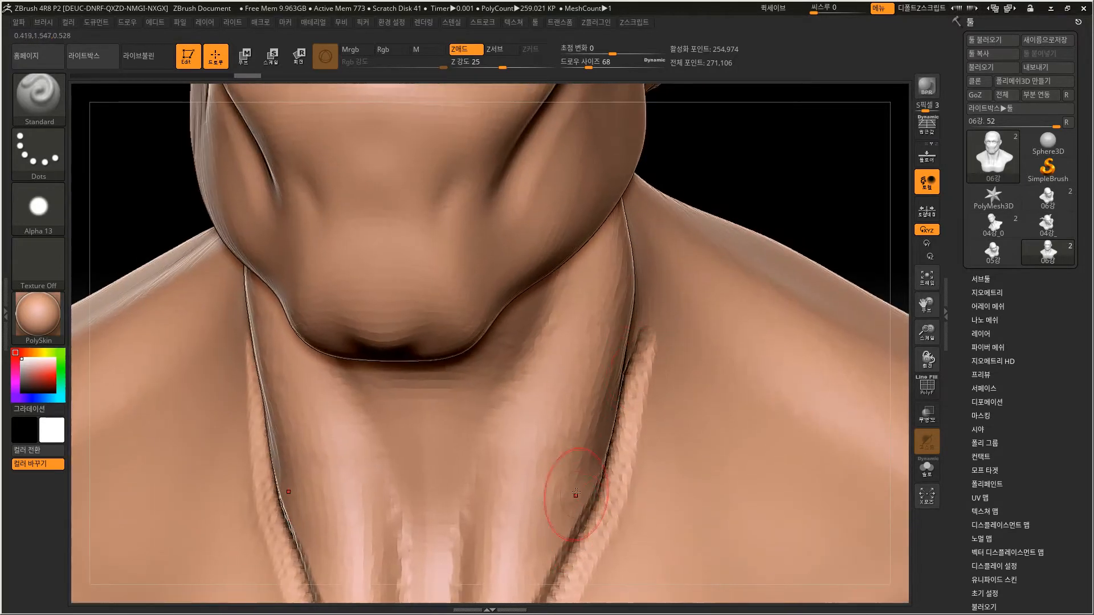
# Try a FreeHand stroke down the side of the neck, and undo the neck strokes.
pyautogui.click(45, 151)
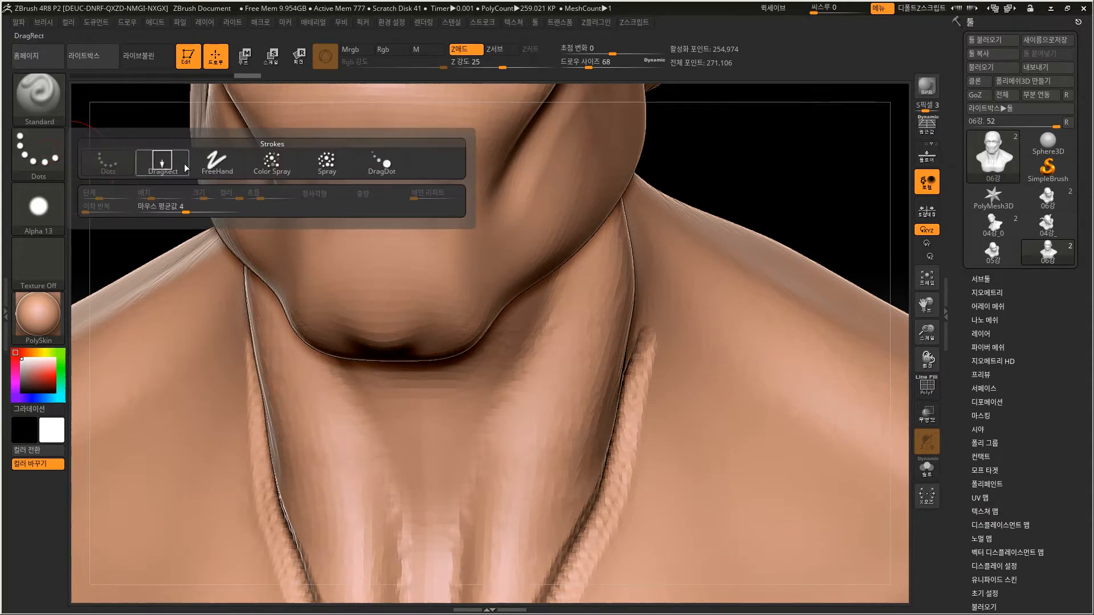
pyautogui.click(231, 163)
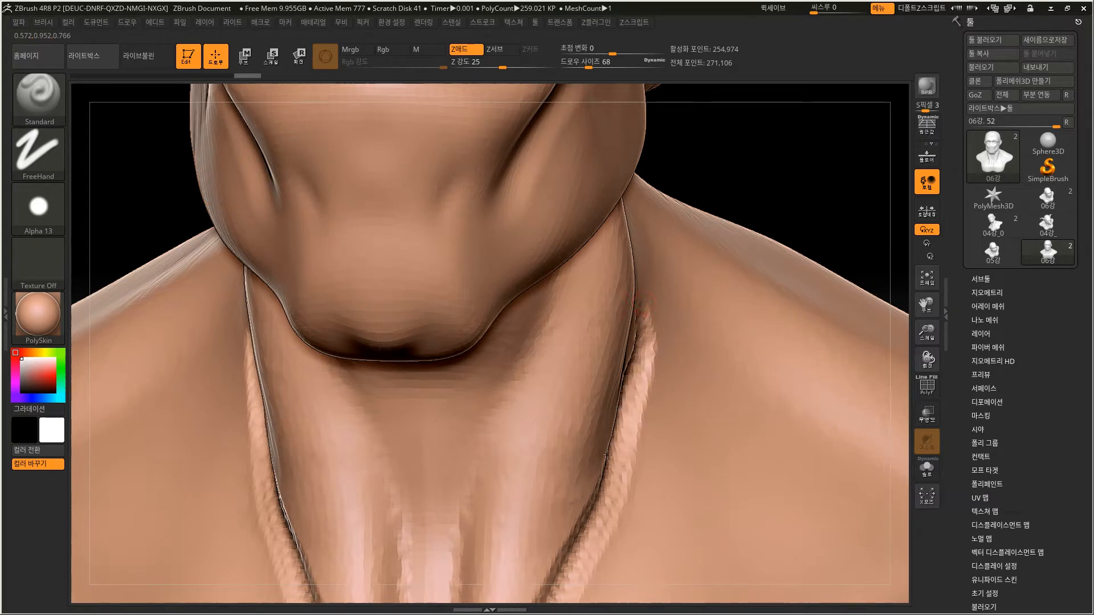
pyautogui.moveTo(704, 324)
pyautogui.mouseDown()
pyautogui.moveTo(687, 487)
pyautogui.moveTo(641, 596)
pyautogui.mouseUp()
pyautogui.keyDown('alt'); pyautogui.moveTo(798, 176); pyautogui.dragTo(760, 74); pyautogui.keyUp('alt')
pyautogui.hotkey('ctrl', 'z')
pyautogui.hotkey('ctrl', 'z')
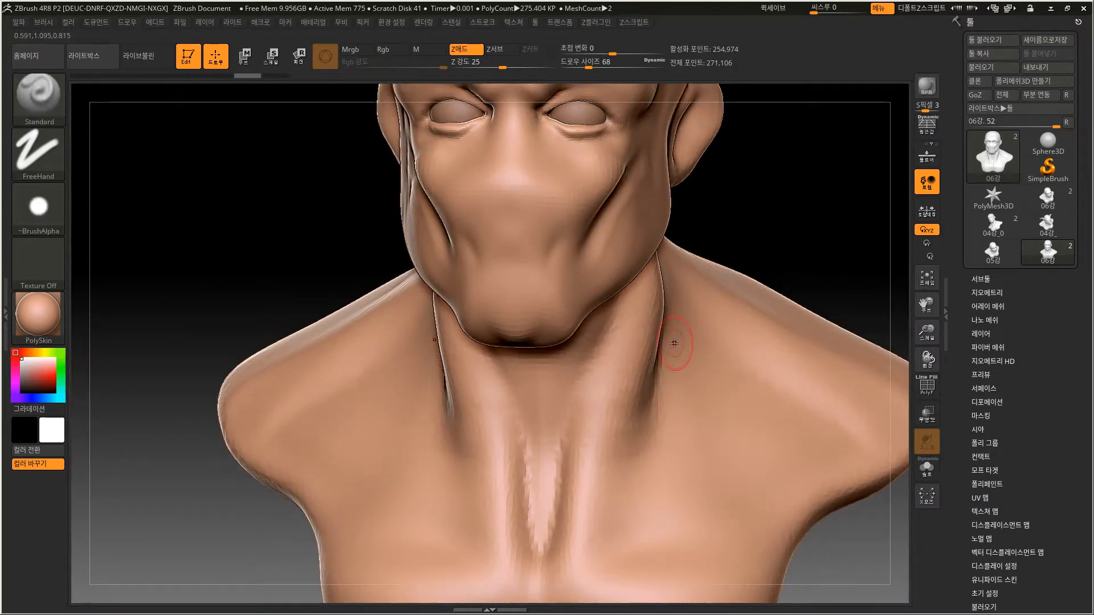
# Sculpt along the side of the neck toward the collarbone and smooth the stroke.
pyautogui.moveTo(651, 398)
pyautogui.mouseDown()
pyautogui.moveTo(602, 538)
pyautogui.moveTo(651, 405)
pyautogui.mouseUp()
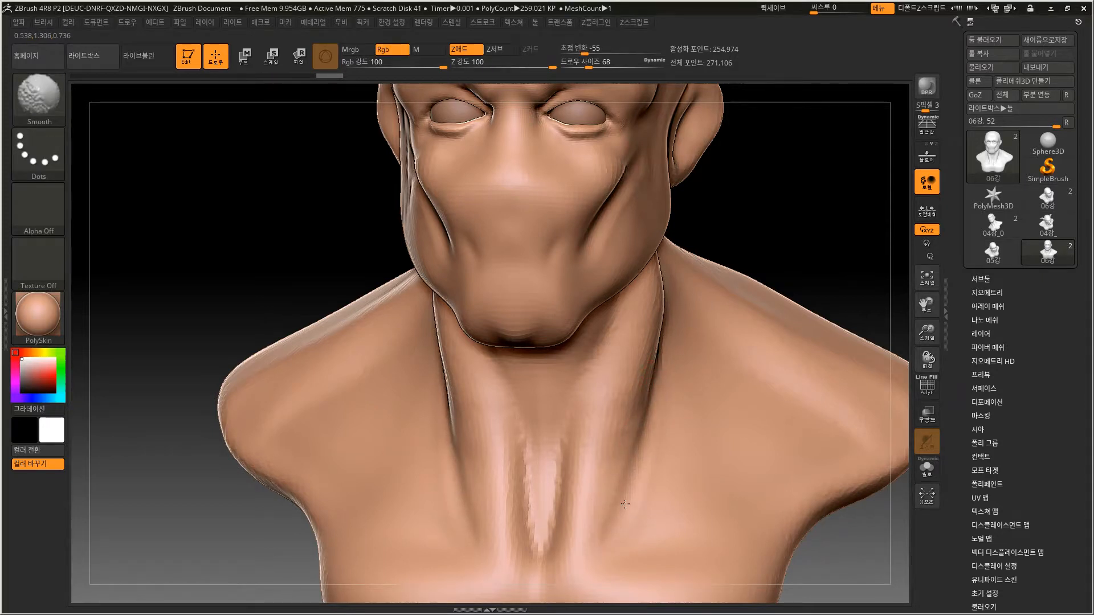
pyautogui.keyDown('alt'); pyautogui.moveTo(762, 206); pyautogui.dragTo(753, 157); pyautogui.keyUp('alt')
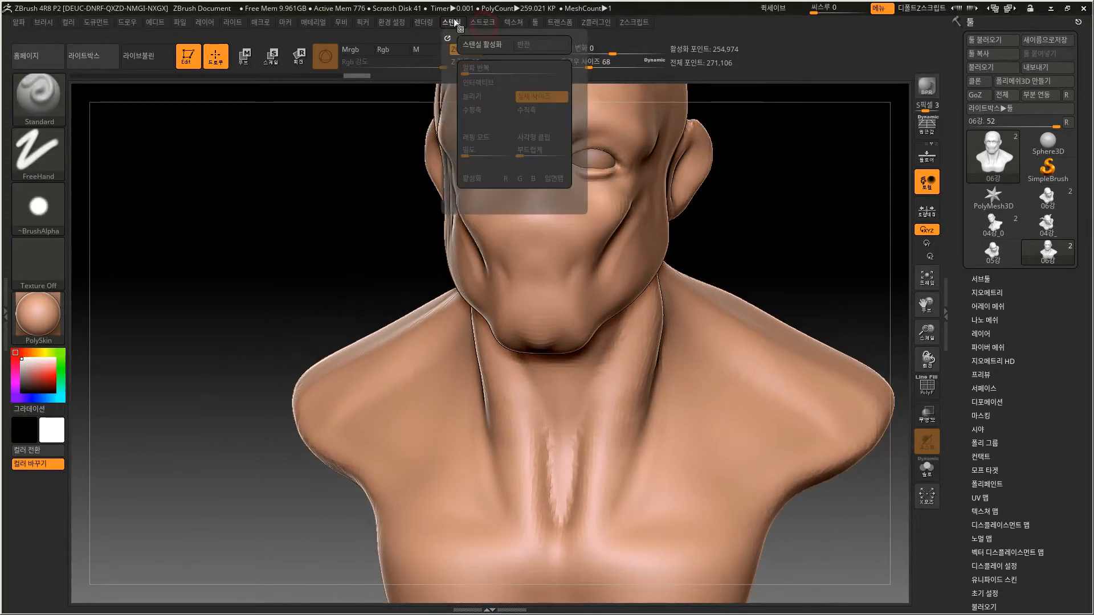
pyautogui.moveTo(301, 220)
pyautogui.keyDown('alt'); pyautogui.mouseDown()
pyautogui.moveTo(306, 200)
pyautogui.moveTo(359, 246)
pyautogui.moveTo(337, 242)
pyautogui.moveTo(306, 195)
pyautogui.mouseUp(); pyautogui.keyUp('alt')
# Set the brush's stroke type back to Dots.
pyautogui.click(49, 204)
pyautogui.click(43, 164)
pyautogui.click(108, 163)
pyautogui.click(53, 190)
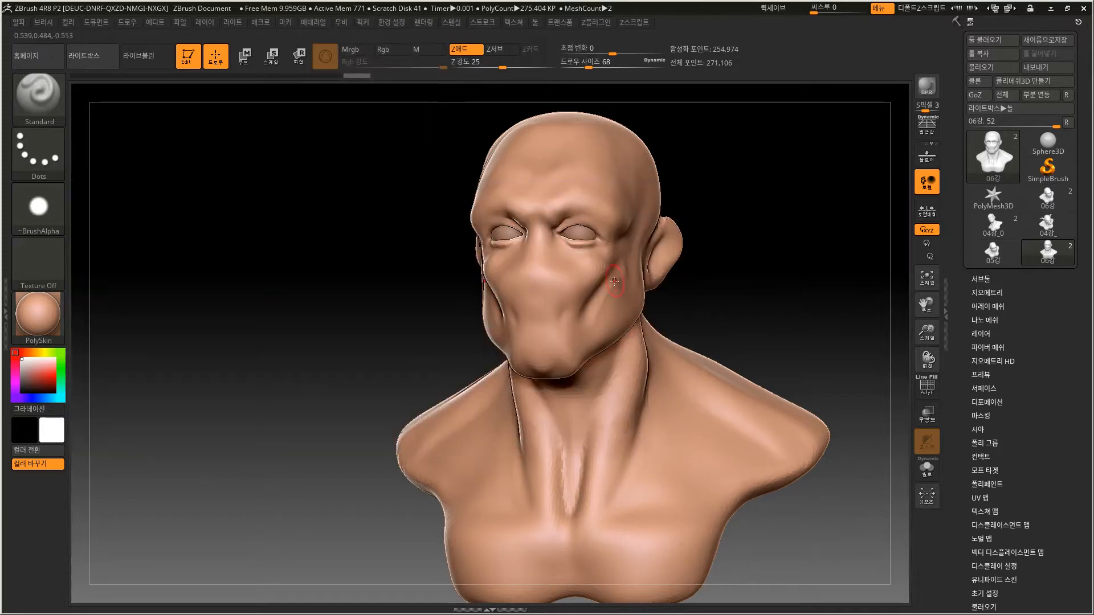
# Reduce the draw size to 32 and carve a diagonal groove below the cheekbone.
pyautogui.press('shift')
pyautogui.keyDown('alt'); pyautogui.moveTo(724, 211); pyautogui.dragTo(751, 229); pyautogui.keyUp('alt')
pyautogui.moveTo(815, 285); pyautogui.dragTo(753, 308)
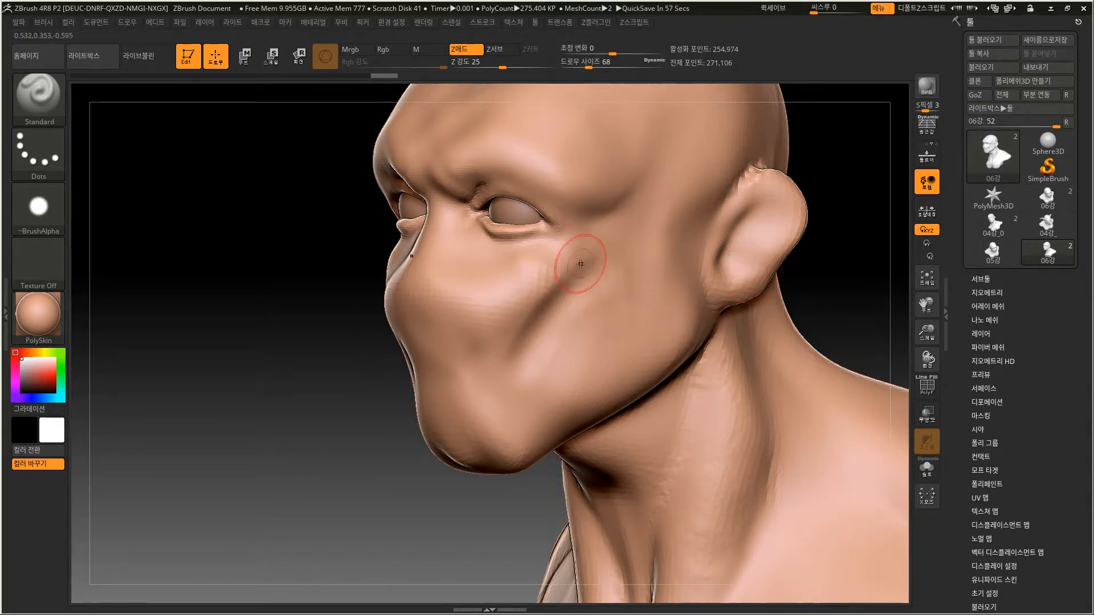
pyautogui.moveTo(597, 264)
pyautogui.keyDown('alt'); pyautogui.mouseDown()
pyautogui.moveTo(524, 352)
pyautogui.moveTo(600, 283)
pyautogui.moveTo(590, 289)
pyautogui.mouseUp(); pyautogui.keyUp('alt')
pyautogui.press('[')
pyautogui.press('[')
pyautogui.press('[')
pyautogui.press('[')
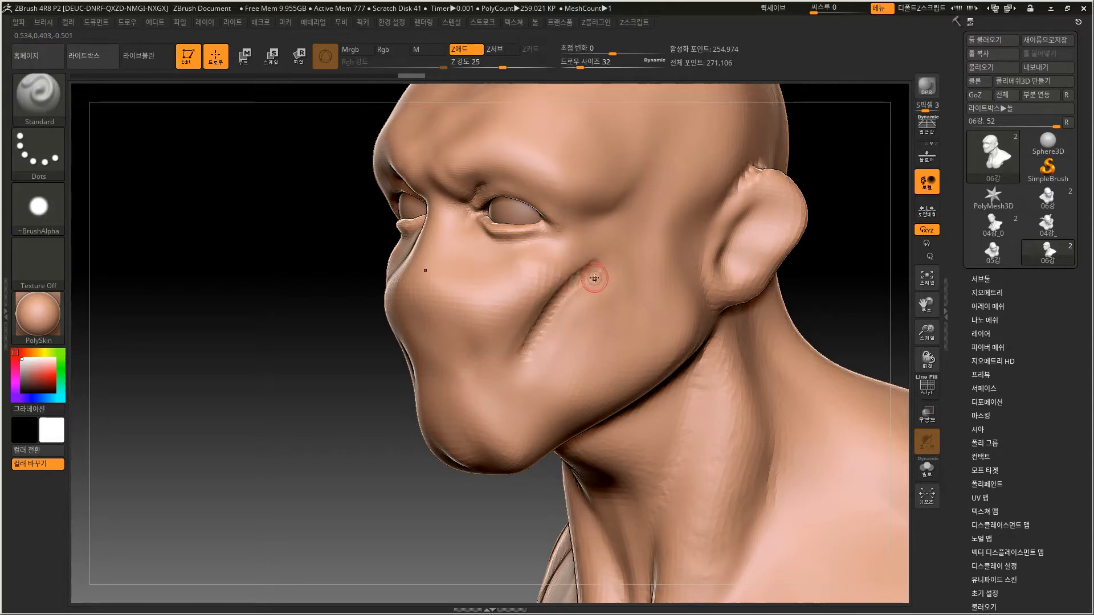
# Smooth the groove below the cheekbone.
pyautogui.press('shift')
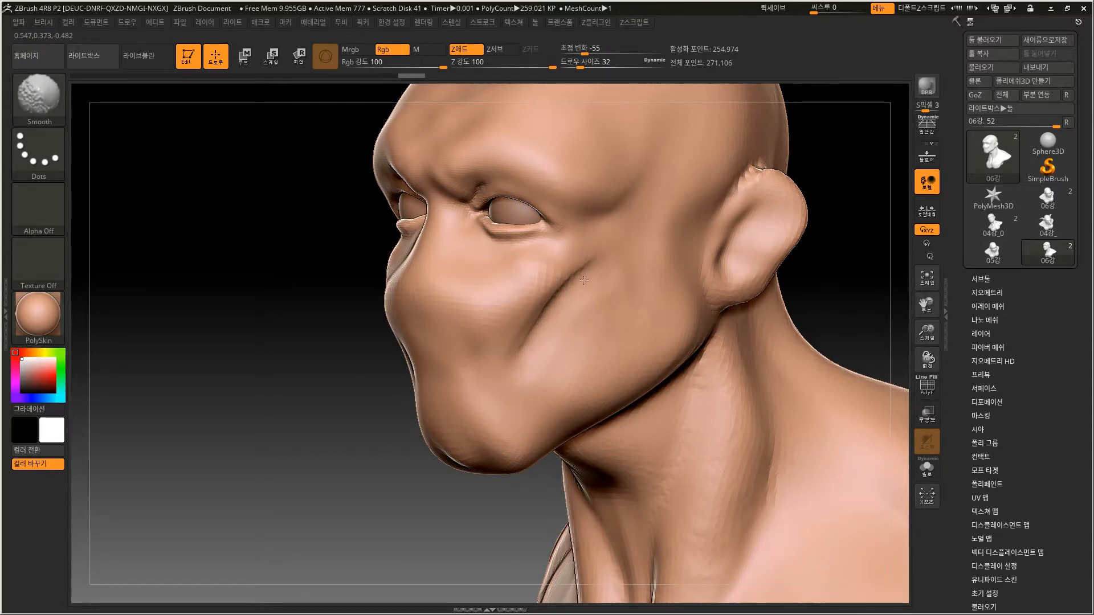
pyautogui.keyDown('shift'); pyautogui.moveTo(584, 280); pyautogui.dragTo(580, 286); pyautogui.keyUp('shift')
pyautogui.moveTo(476, 498); pyautogui.dragTo(395, 488)
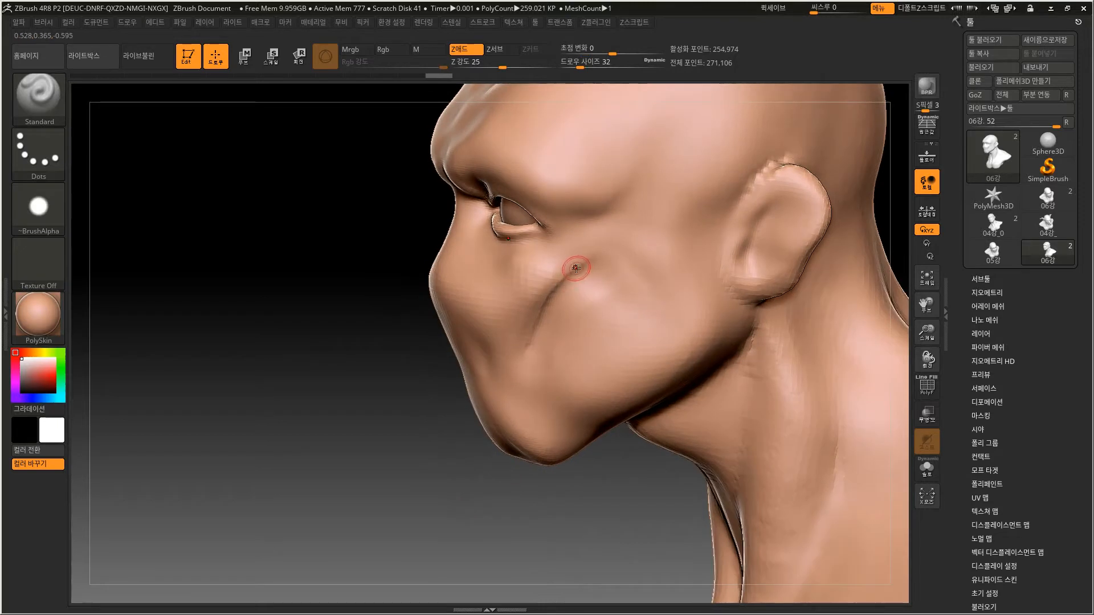
# Undo the last cheek strokes and sculpt a raised ridge along the diagonal crease below the cheekbone.
pyautogui.moveTo(454, 457)
pyautogui.mouseDown()
pyautogui.moveTo(456, 481)
pyautogui.moveTo(439, 447)
pyautogui.mouseUp()
pyautogui.moveTo(504, 438)
pyautogui.mouseDown()
pyautogui.moveTo(584, 267)
pyautogui.moveTo(550, 289)
pyautogui.moveTo(537, 326)
pyautogui.mouseUp()
pyautogui.hotkey('ctrl', 'z')
pyautogui.hotkey('ctrl', 'z')
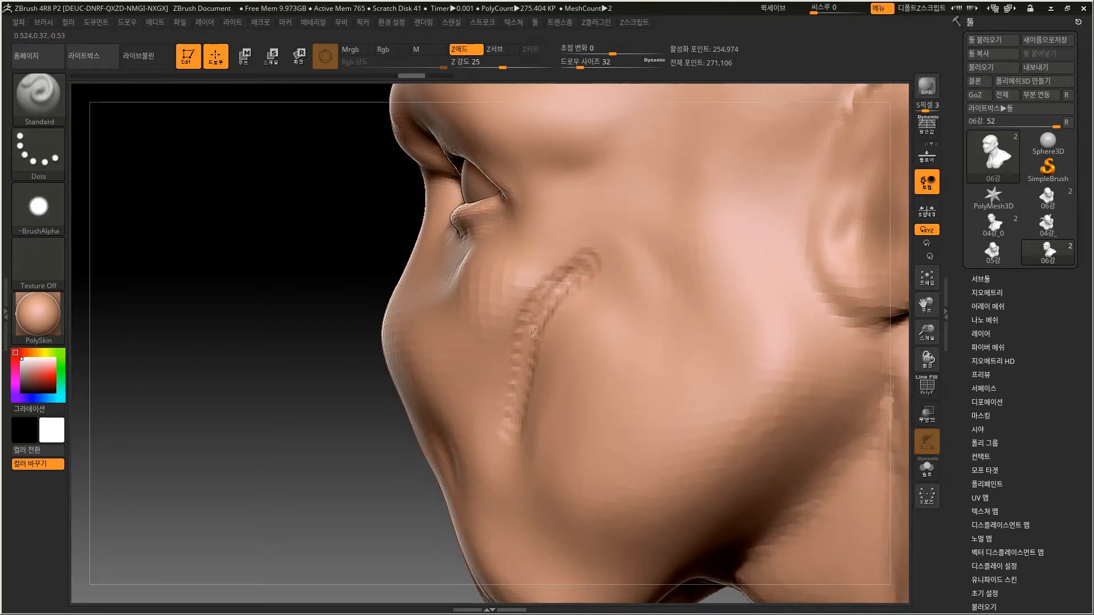
pyautogui.moveTo(427, 525); pyautogui.dragTo(420, 264)
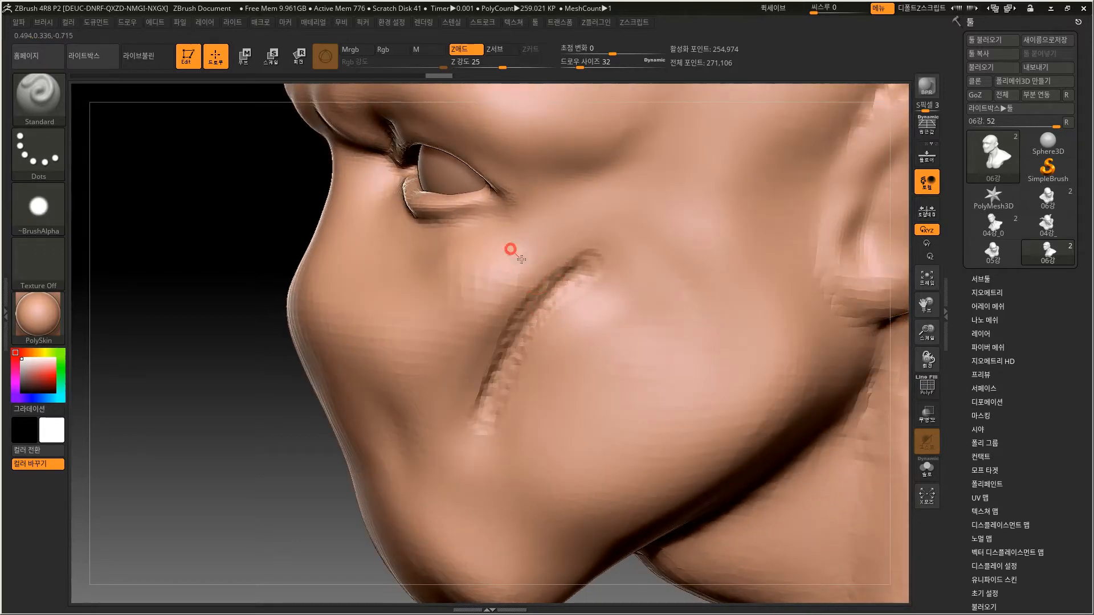
# Try short raised strokes on either side of the cheek crease and undo them.
pyautogui.moveTo(510, 277); pyautogui.dragTo(545, 259)
pyautogui.moveTo(616, 359)
pyautogui.mouseDown()
pyautogui.moveTo(569, 315)
pyautogui.moveTo(563, 343)
pyautogui.mouseUp()
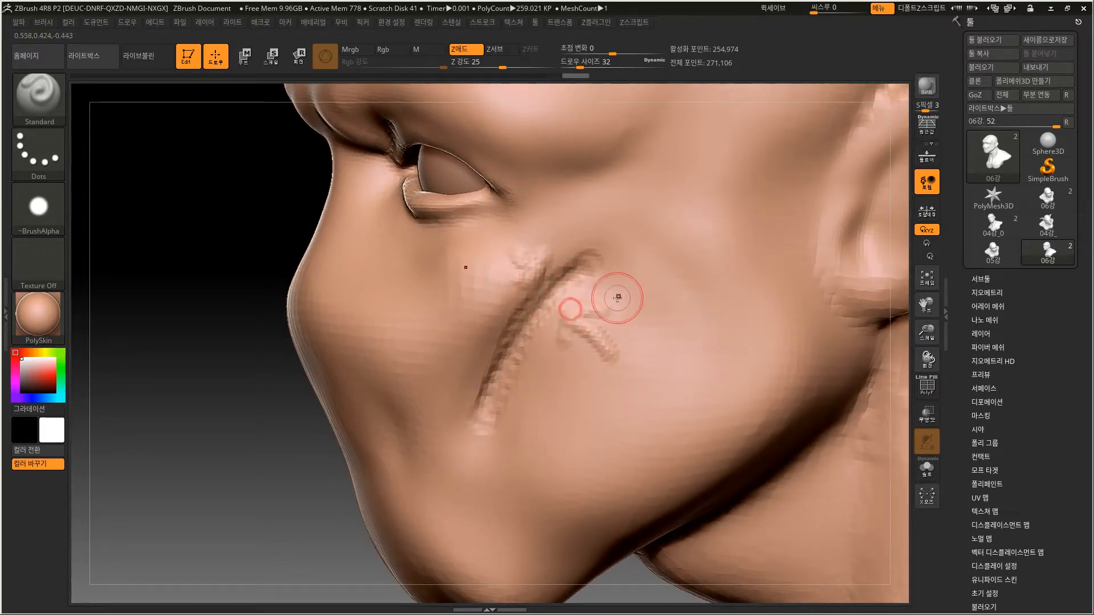
pyautogui.hotkey('ctrl', 'z')
pyautogui.hotkey('ctrl', 'z')
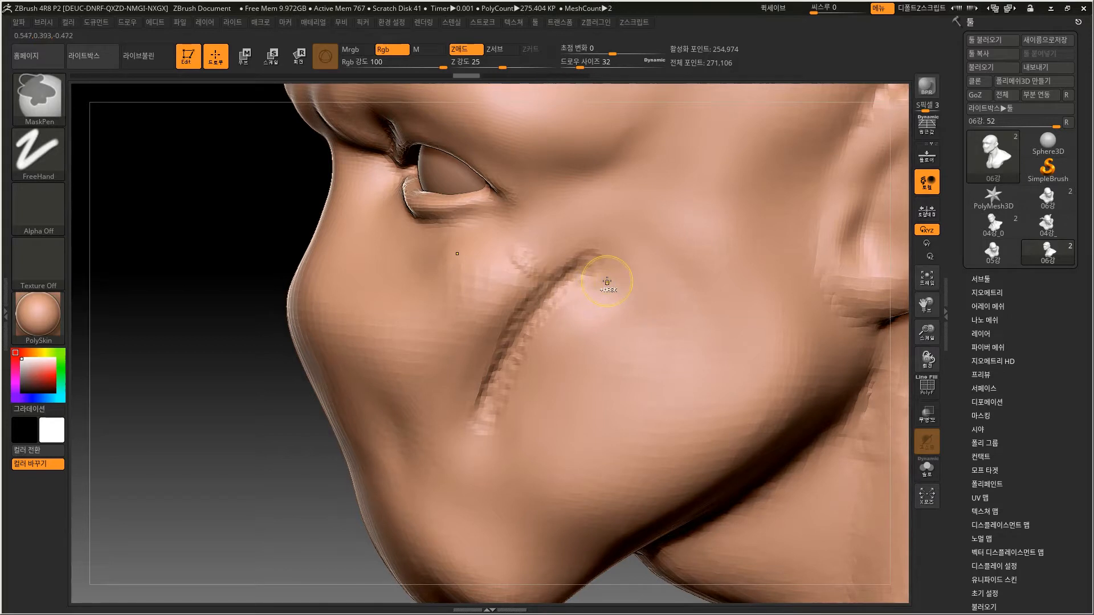
# Smooth the rough ridge and the diagonal crease below the cheekbone into a soft fold.
pyautogui.keyDown('shift'); pyautogui.moveTo(606, 283); pyautogui.dragTo(605, 282); pyautogui.keyUp('shift')
pyautogui.moveTo(494, 416)
pyautogui.keyDown('shift'); pyautogui.mouseDown()
pyautogui.moveTo(523, 342)
pyautogui.moveTo(524, 350)
pyautogui.mouseUp(); pyautogui.keyUp('shift')
pyautogui.keyDown('shift'); pyautogui.moveTo(596, 273); pyautogui.dragTo(496, 406); pyautogui.keyUp('shift')
pyautogui.keyDown('shift'); pyautogui.moveTo(569, 240); pyautogui.dragTo(562, 243); pyautogui.keyUp('shift')
pyautogui.moveTo(317, 512)
pyautogui.keyDown('alt'); pyautogui.mouseDown()
pyautogui.moveTo(302, 424)
pyautogui.moveTo(410, 456)
pyautogui.moveTo(615, 450)
pyautogui.mouseUp(); pyautogui.keyUp('alt')
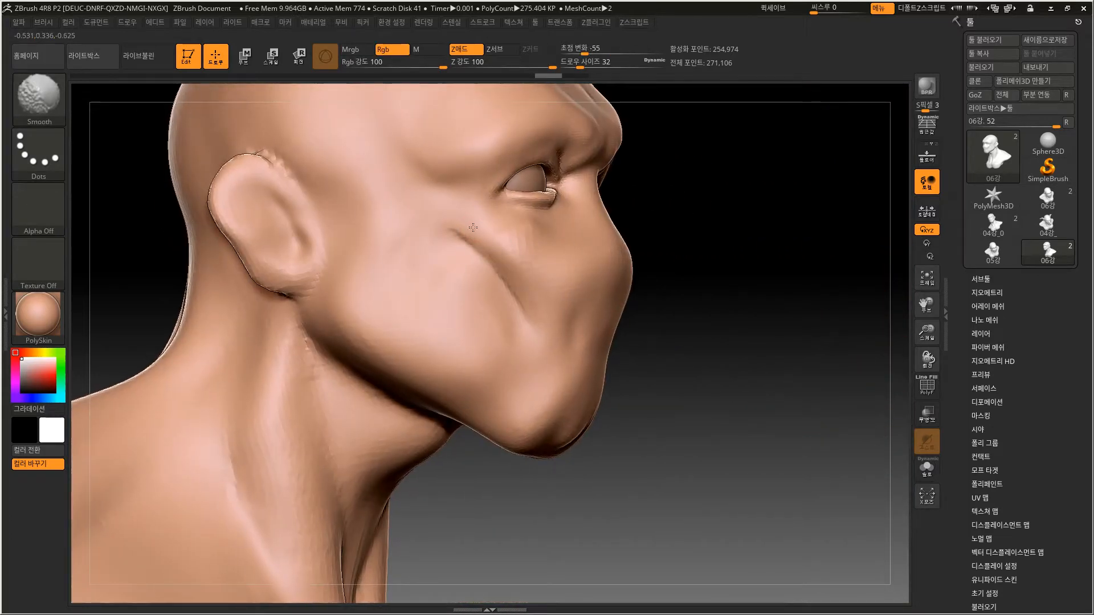
pyautogui.moveTo(695, 335)
pyautogui.mouseDown()
pyautogui.moveTo(686, 330)
pyautogui.moveTo(713, 357)
pyautogui.mouseUp()
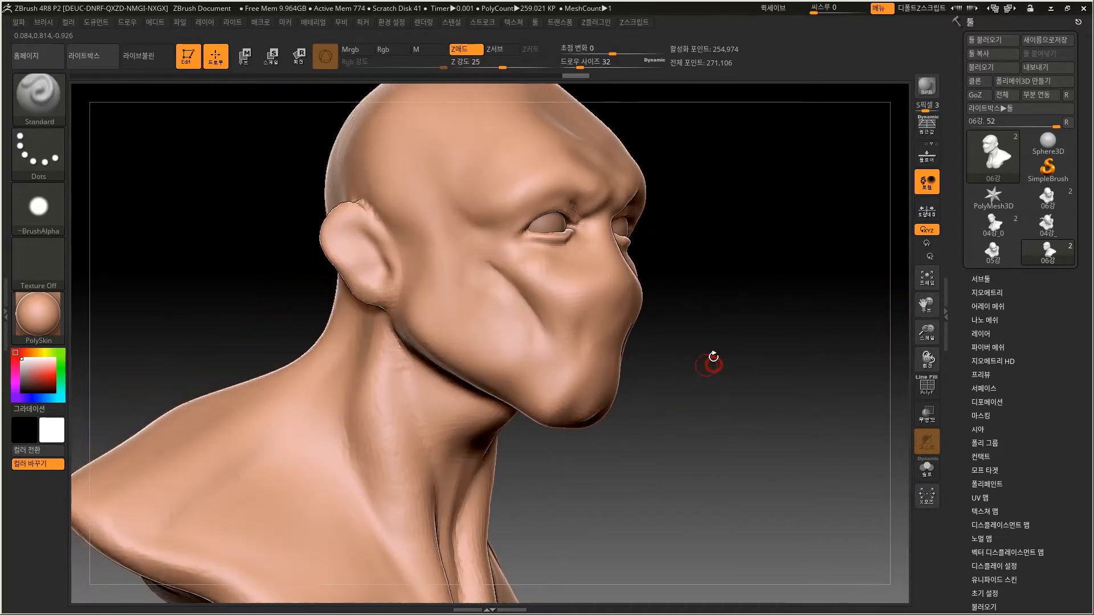
# Remesh the bust with DynaMesh at a resolution of 200.
pyautogui.click(994, 292)
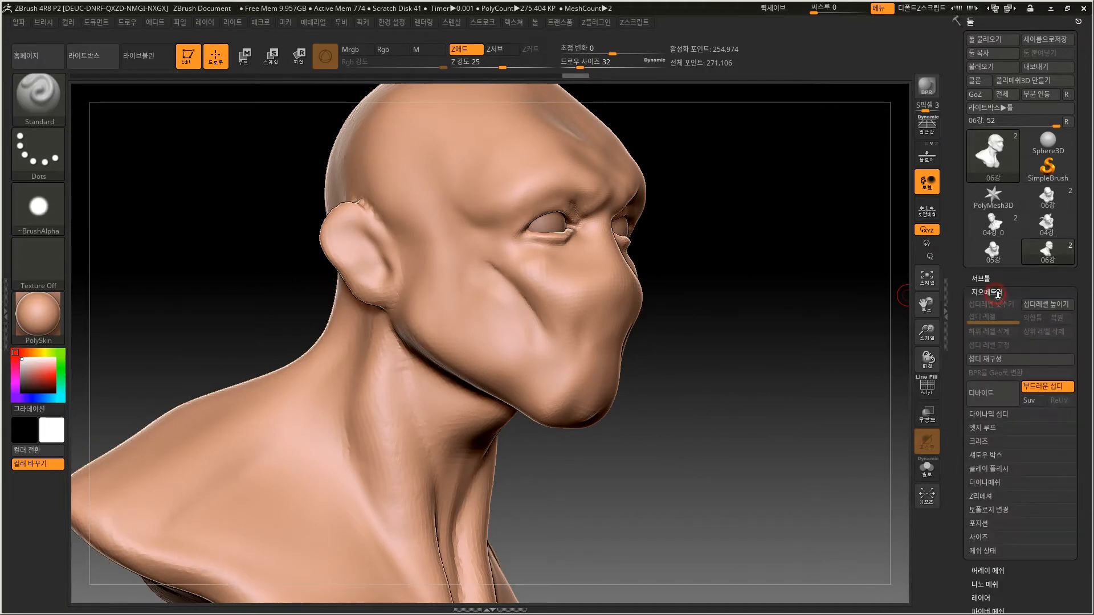
pyautogui.click(990, 483)
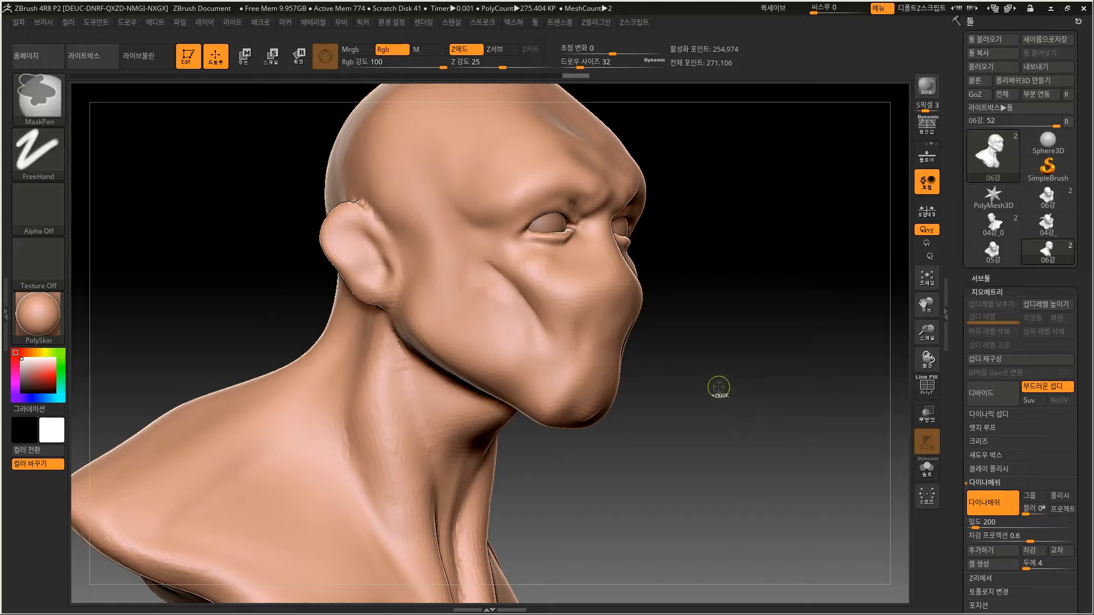
pyautogui.moveTo(723, 420)
pyautogui.mouseDown()
pyautogui.moveTo(692, 428)
pyautogui.moveTo(687, 403)
pyautogui.mouseUp()
pyautogui.keyDown('alt'); pyautogui.moveTo(497, 468); pyautogui.dragTo(501, 524); pyautogui.keyUp('alt')
pyautogui.press('shift')
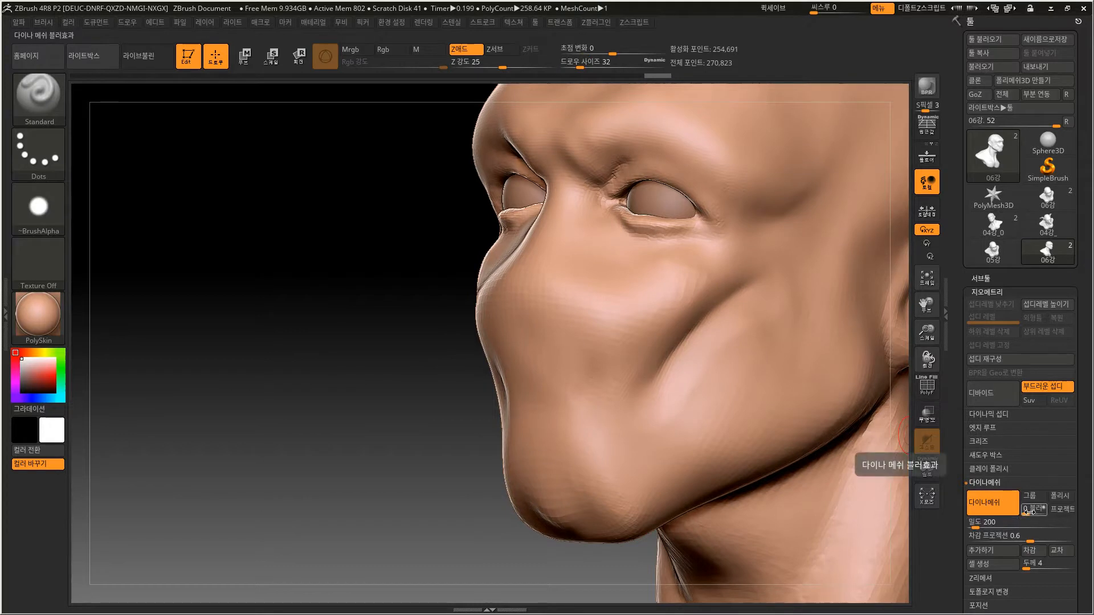
# Try remeshing with a DynaMesh blur of 6, undo the result and reset the blur to 0.
pyautogui.moveTo(1028, 514); pyautogui.dragTo(1034, 516)
pyautogui.moveTo(743, 288); pyautogui.dragTo(651, 350)
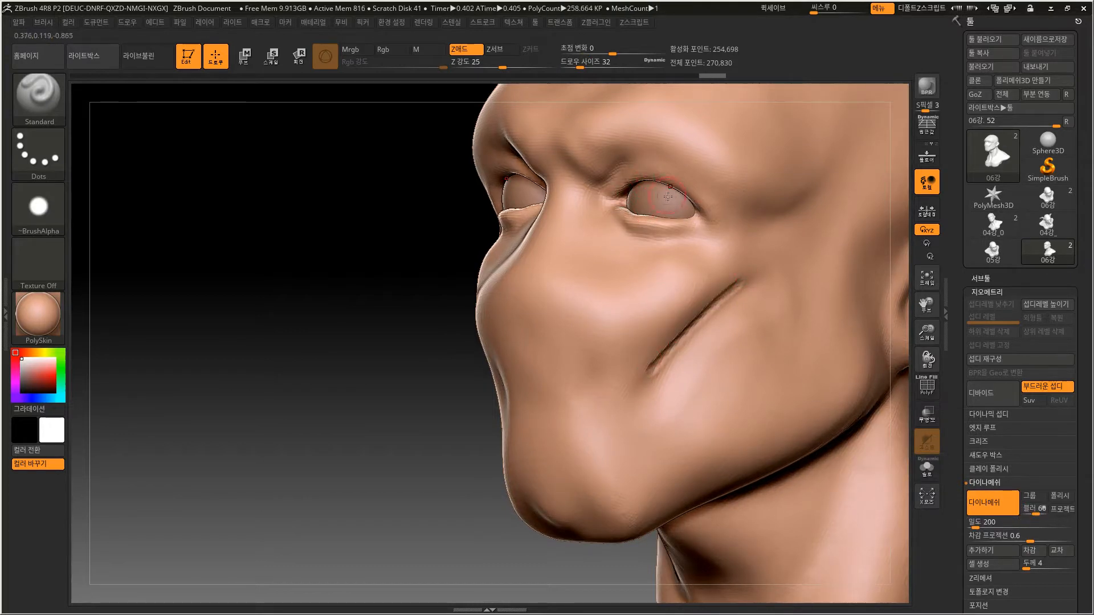
pyautogui.hotkey('ctrl', 'z')
pyautogui.hotkey('ctrl', 'z')
pyautogui.moveTo(1034, 514); pyautogui.dragTo(1025, 514)
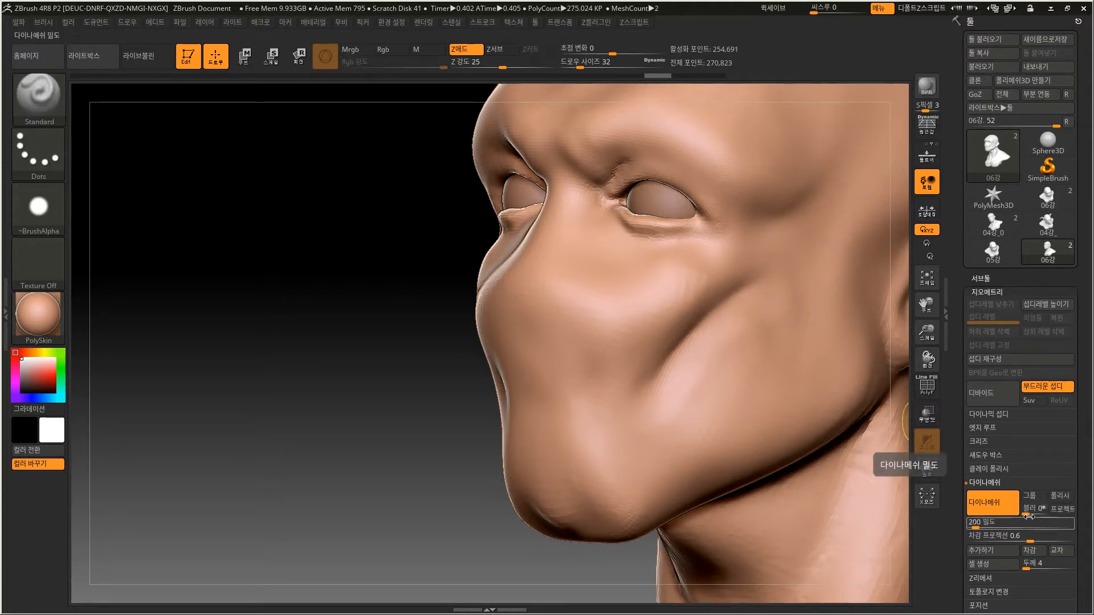
# Try thin strokes on the forehead above the brows and undo them.
pyautogui.moveTo(381, 488); pyautogui.dragTo(389, 464)
pyautogui.hotkey('ctrl', 'z')
pyautogui.moveTo(464, 417)
pyautogui.mouseDown()
pyautogui.moveTo(439, 416)
pyautogui.moveTo(460, 433)
pyautogui.moveTo(483, 427)
pyautogui.mouseUp()
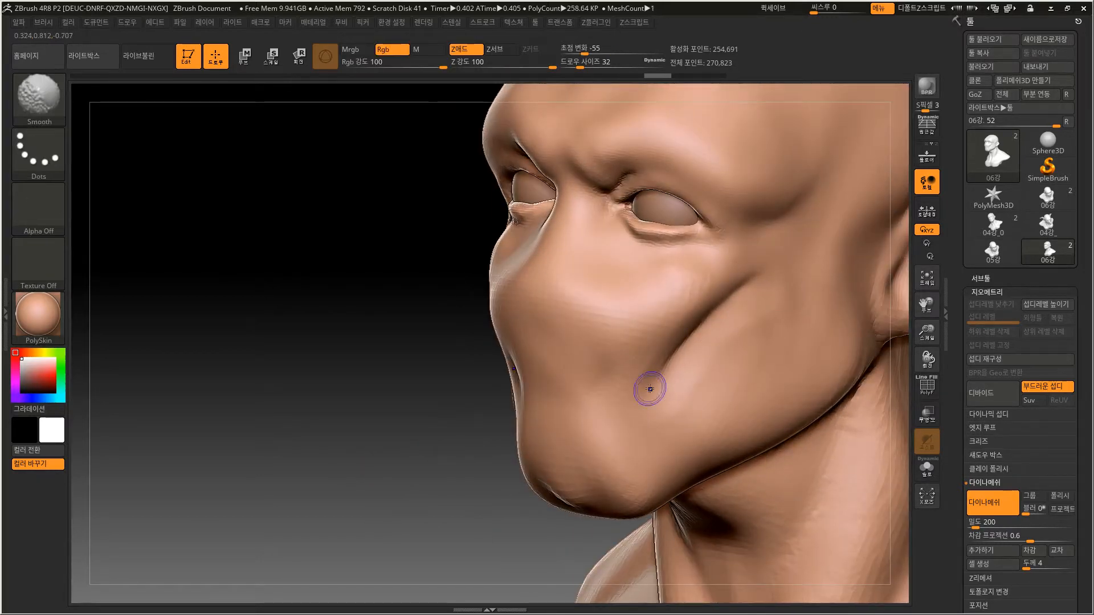
pyautogui.keyDown('alt'); pyautogui.moveTo(345, 446); pyautogui.dragTo(334, 390); pyautogui.keyUp('alt')
pyautogui.keyDown('alt'); pyautogui.moveTo(334, 390); pyautogui.dragTo(422, 434); pyautogui.keyUp('alt')
pyautogui.moveTo(675, 265); pyautogui.dragTo(760, 284)
pyautogui.moveTo(427, 433)
pyautogui.mouseDown()
pyautogui.moveTo(456, 439)
pyautogui.moveTo(436, 478)
pyautogui.mouseUp()
pyautogui.hotkey('ctrl', 'z')
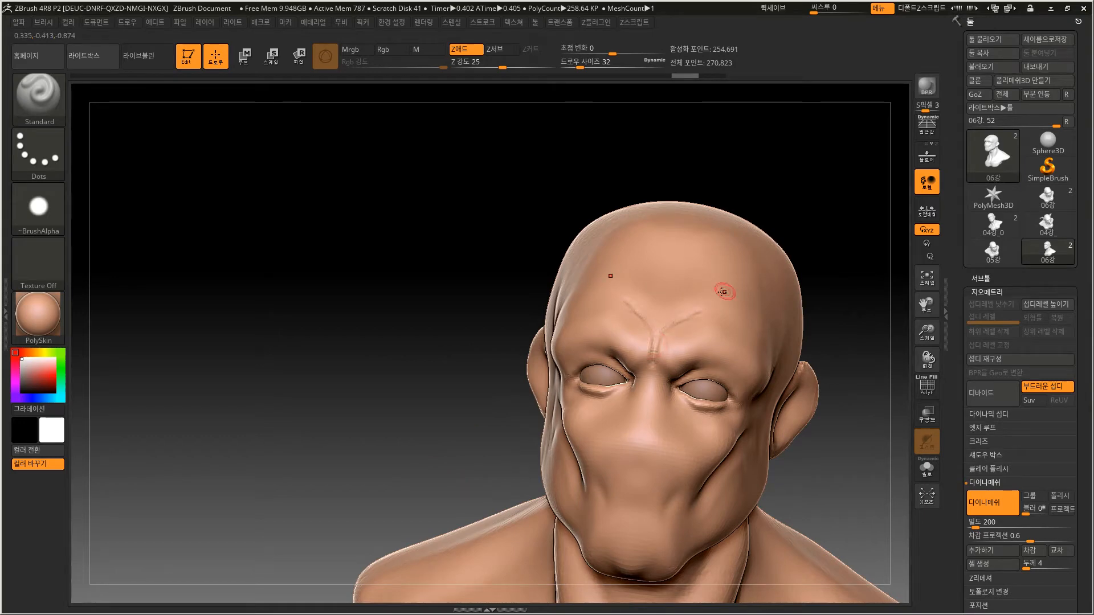
# Smooth the side of the forehead and the temple.
pyautogui.press('shift')
pyautogui.moveTo(805, 186)
pyautogui.mouseDown()
pyautogui.moveTo(798, 203)
pyautogui.moveTo(696, 214)
pyautogui.moveTo(718, 262)
pyautogui.moveTo(715, 300)
pyautogui.moveTo(703, 254)
pyautogui.moveTo(693, 268)
pyautogui.moveTo(712, 298)
pyautogui.moveTo(757, 286)
pyautogui.moveTo(626, 217)
pyautogui.mouseUp()
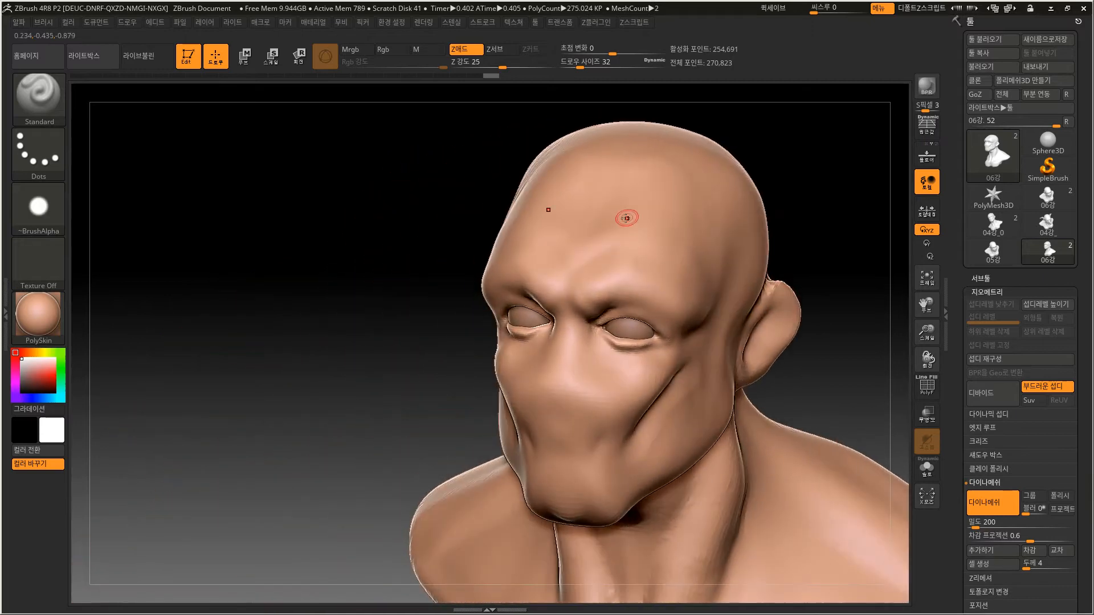
pyautogui.moveTo(802, 221); pyautogui.dragTo(804, 221)
pyautogui.moveTo(696, 225)
pyautogui.mouseDown()
pyautogui.moveTo(703, 307)
pyautogui.moveTo(701, 214)
pyautogui.mouseUp()
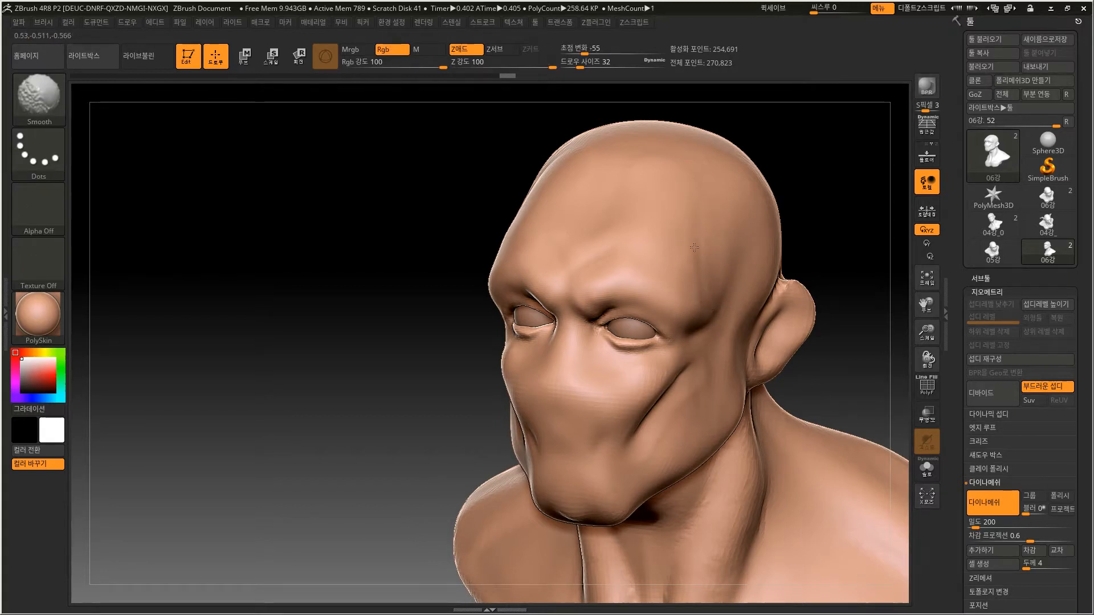
pyautogui.moveTo(754, 188)
pyautogui.keyDown('shift'); pyautogui.mouseDown()
pyautogui.moveTo(803, 176)
pyautogui.moveTo(696, 215)
pyautogui.moveTo(725, 234)
pyautogui.moveTo(710, 240)
pyautogui.moveTo(706, 325)
pyautogui.moveTo(737, 337)
pyautogui.moveTo(735, 352)
pyautogui.moveTo(700, 330)
pyautogui.mouseUp(); pyautogui.keyUp('shift')
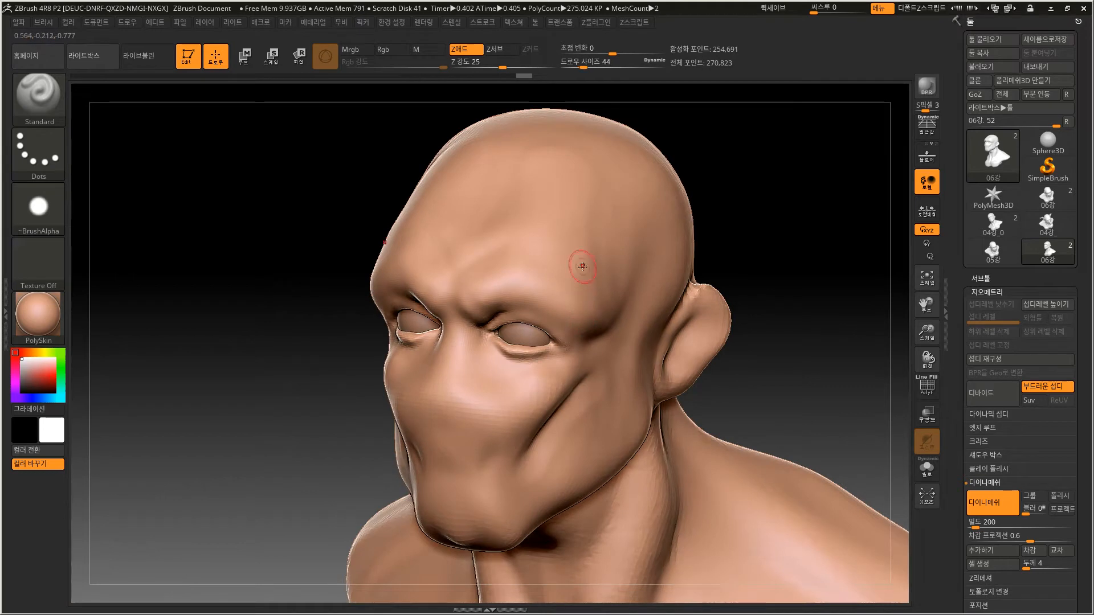
# Paint a mask over the forehead and upper face with a draw size of 140, and clear it again.
pyautogui.moveTo(440, 392)
pyautogui.keyDown('ctrl'); pyautogui.mouseDown()
pyautogui.moveTo(508, 397)
pyautogui.moveTo(480, 374)
pyautogui.moveTo(565, 388)
pyautogui.moveTo(639, 331)
pyautogui.moveTo(655, 235)
pyautogui.moveTo(578, 305)
pyautogui.moveTo(494, 296)
pyautogui.moveTo(598, 329)
pyautogui.moveTo(547, 239)
pyautogui.moveTo(484, 223)
pyautogui.moveTo(501, 160)
pyautogui.moveTo(512, 184)
pyautogui.moveTo(505, 142)
pyautogui.mouseUp(); pyautogui.keyUp('ctrl')
pyautogui.hotkey('ctrl', 'z')
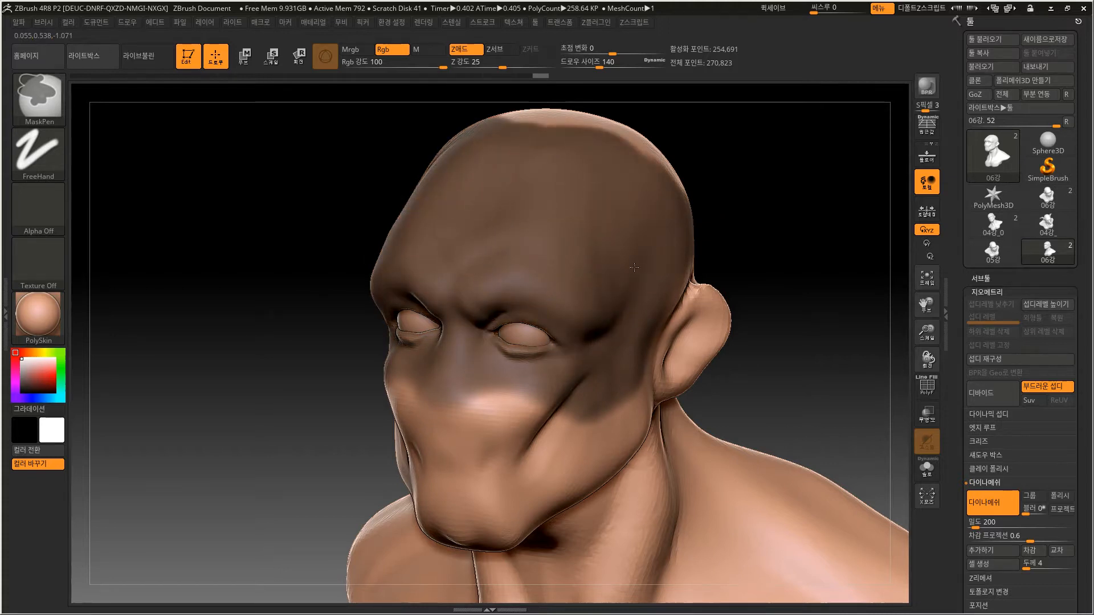
pyautogui.moveTo(757, 220)
pyautogui.keyDown('alt'); pyautogui.mouseDown()
pyautogui.moveTo(726, 186)
pyautogui.moveTo(687, 252)
pyautogui.moveTo(564, 358)
pyautogui.mouseUp(); pyautogui.keyUp('alt')
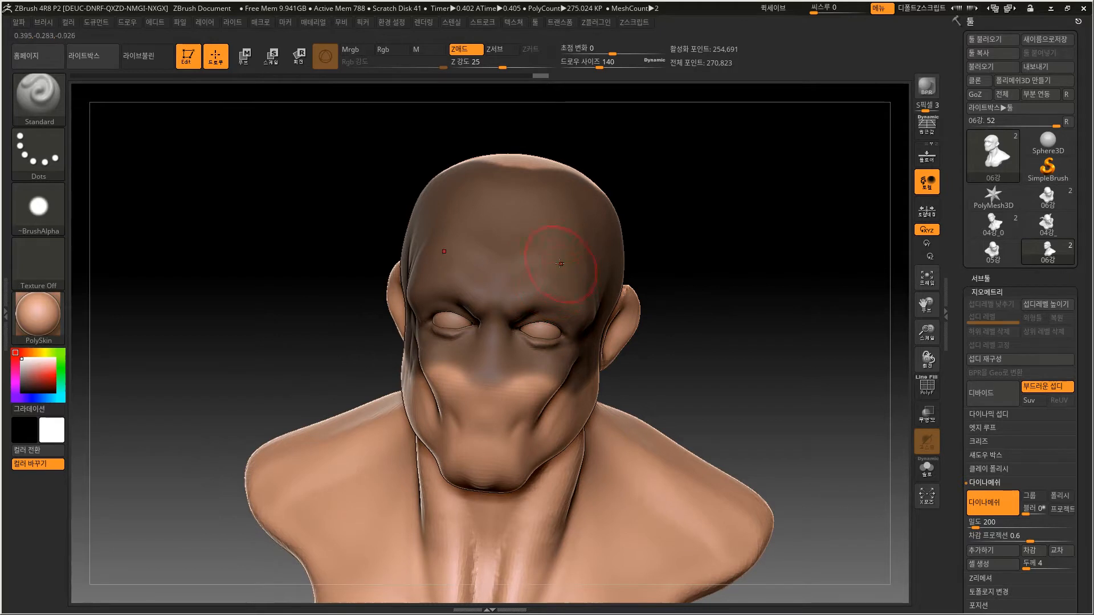
pyautogui.press('ctrl')
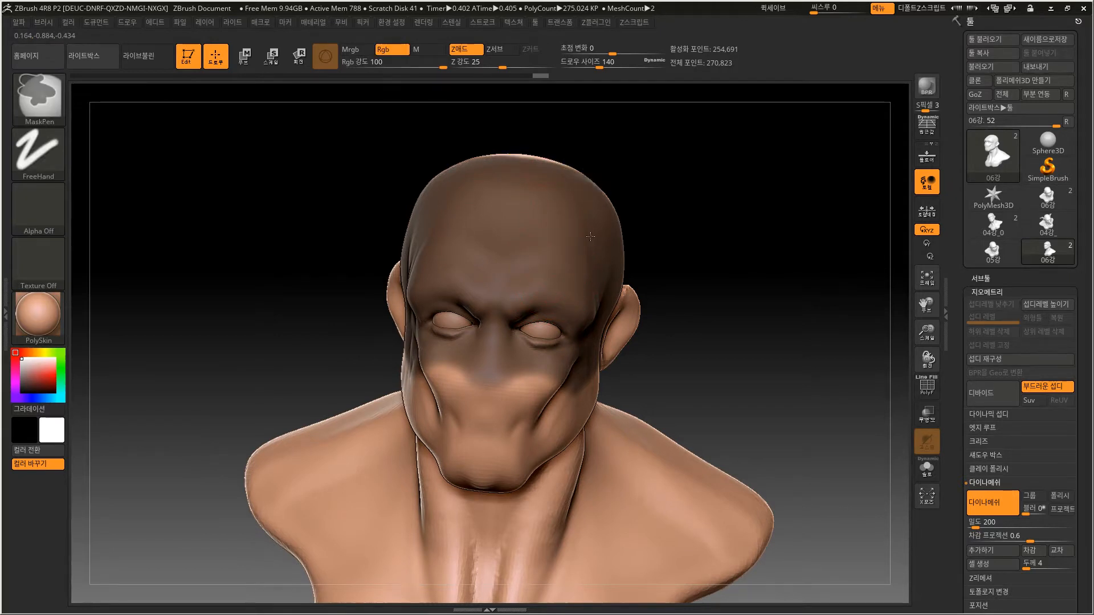
pyautogui.moveTo(697, 245); pyautogui.dragTo(597, 211)
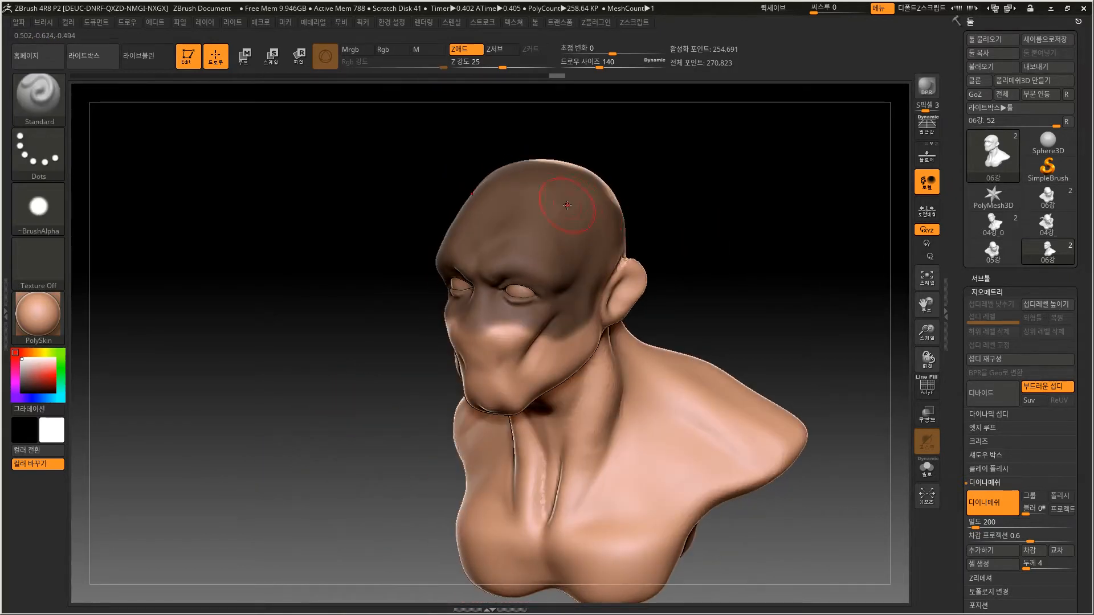
pyautogui.moveTo(673, 181); pyautogui.dragTo(629, 365)
pyautogui.moveTo(717, 235); pyautogui.dragTo(695, 239)
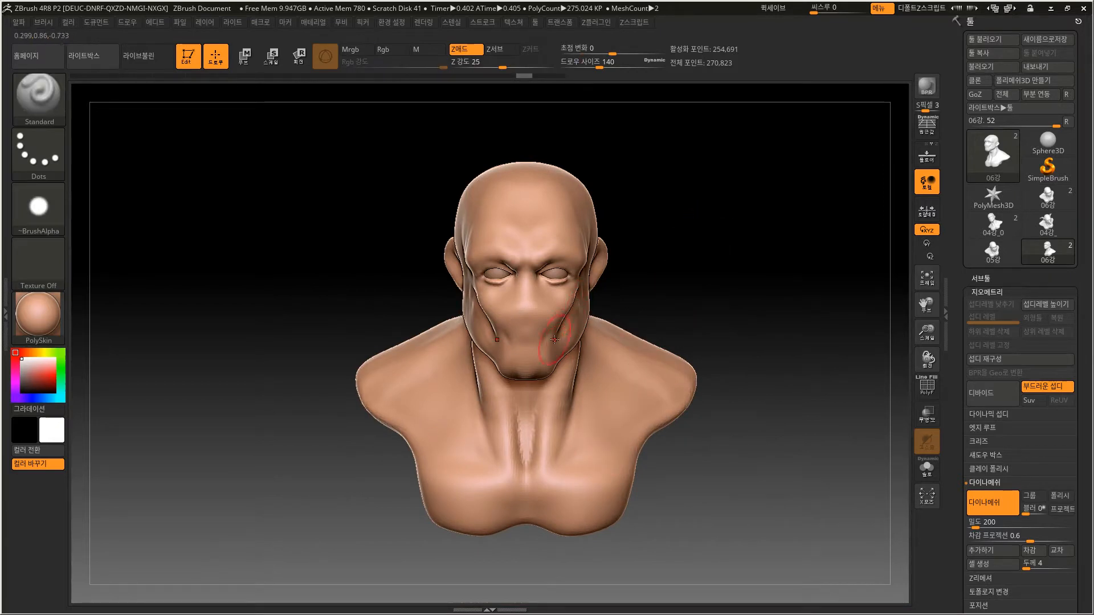
# Reduce the draw size to 76, try horizontal strokes across the forehead and undo them.
pyautogui.moveTo(634, 277)
pyautogui.mouseDown()
pyautogui.moveTo(669, 243)
pyautogui.moveTo(665, 267)
pyautogui.moveTo(671, 236)
pyautogui.moveTo(713, 292)
pyautogui.moveTo(432, 205)
pyautogui.mouseUp()
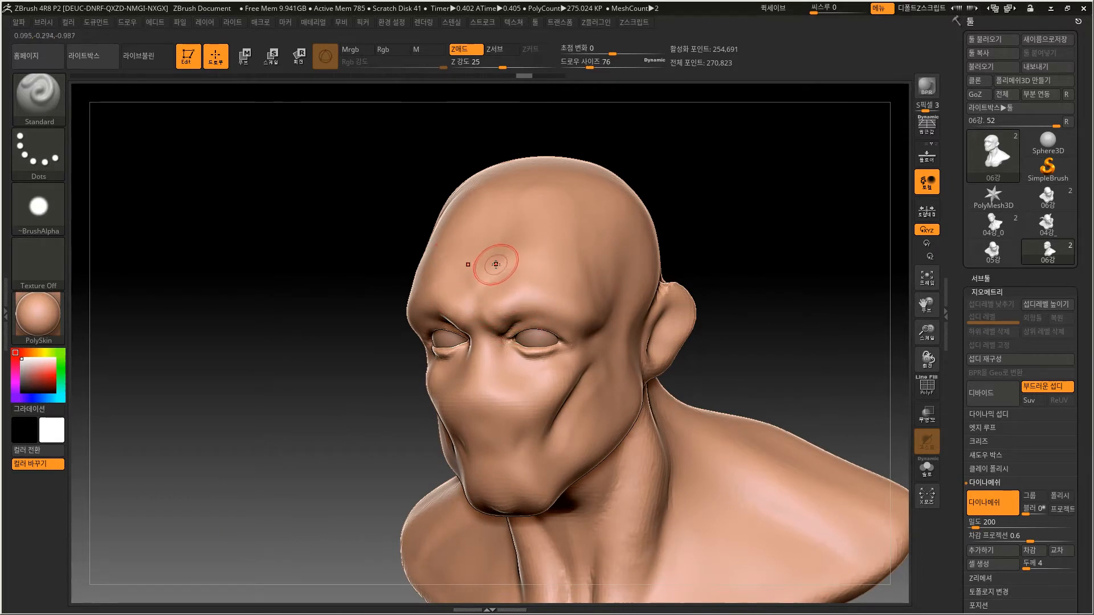
pyautogui.moveTo(675, 151); pyautogui.dragTo(629, 200)
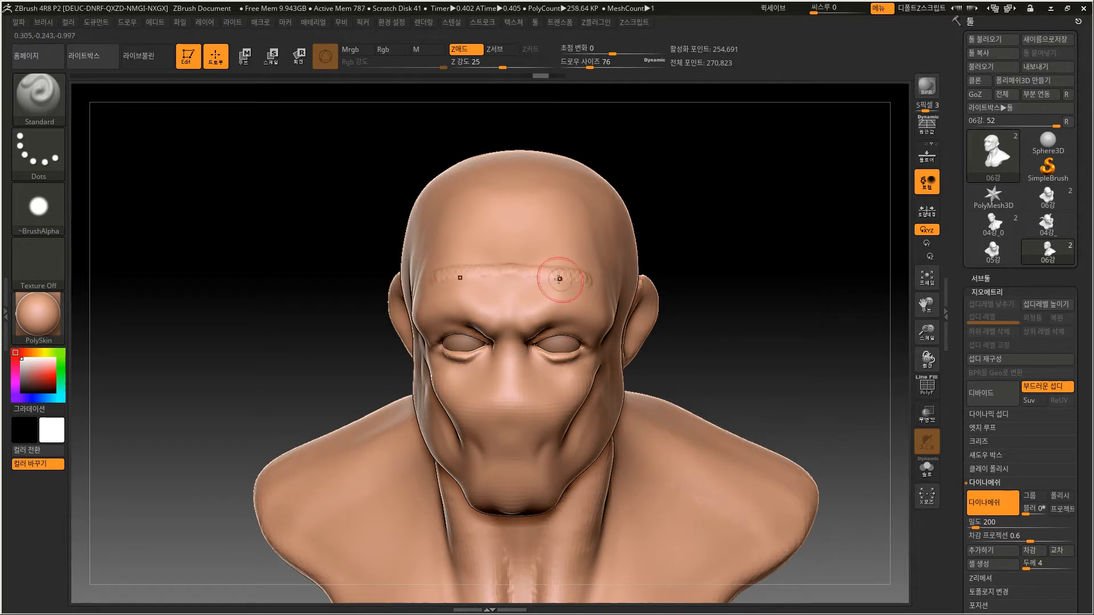
pyautogui.hotkey('ctrl', 'z')
pyautogui.hotkey('ctrl', 'z')
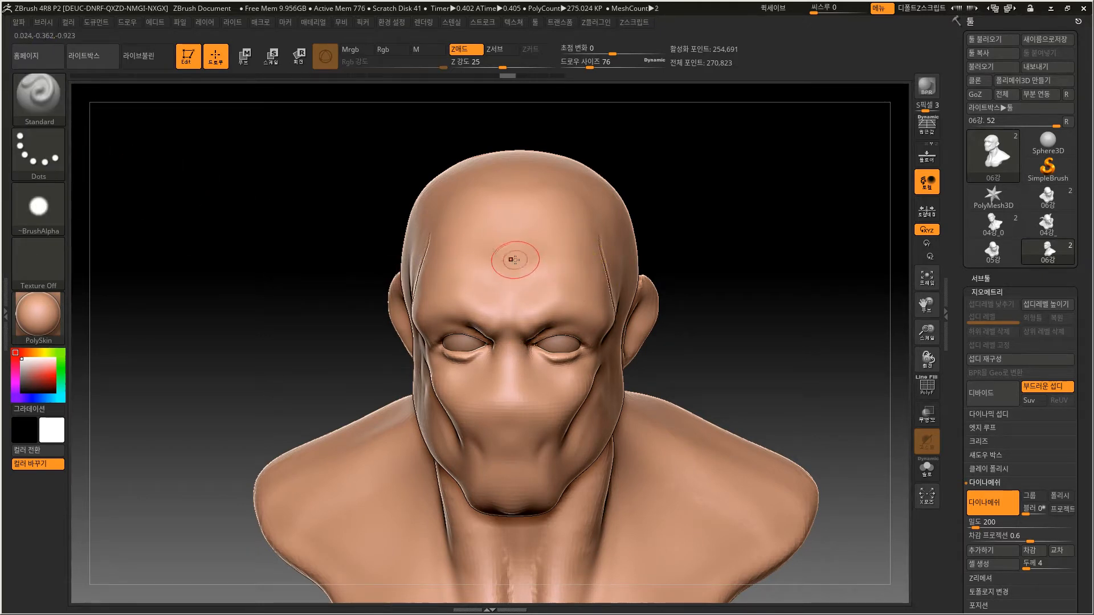
pyautogui.hotkey('ctrl', 'z')
pyautogui.moveTo(512, 231); pyautogui.dragTo(587, 242)
pyautogui.hotkey('ctrl', 'z')
# Try mirrored strokes forming a V on the forehead and undo them.
pyautogui.keyDown('ctrl'); pyautogui.moveTo(556, 242); pyautogui.dragTo(651, 255, button='right'); pyautogui.keyUp('ctrl')
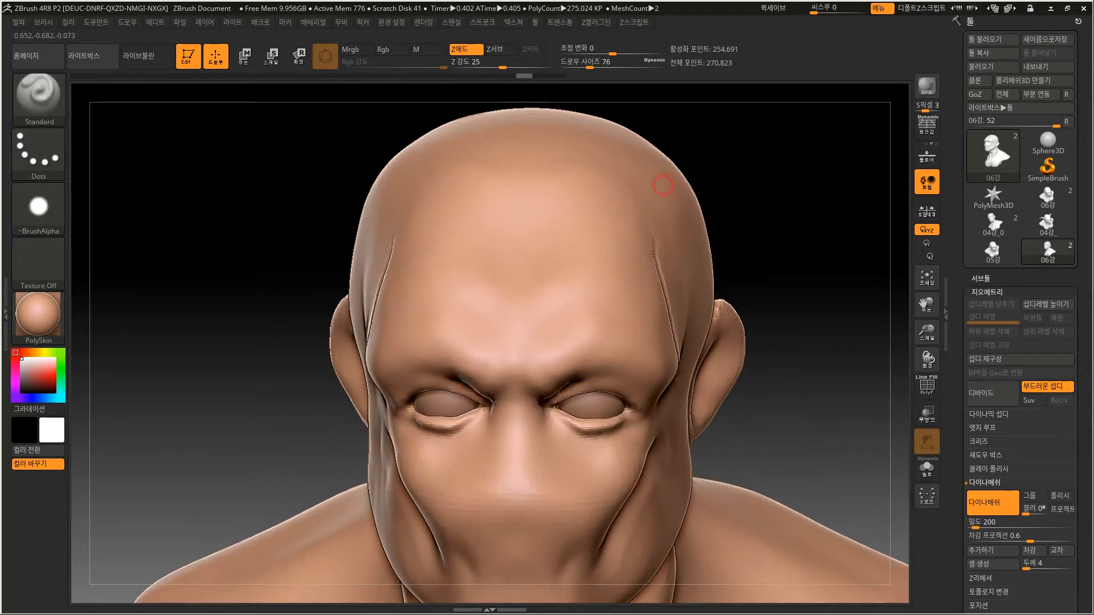
pyautogui.moveTo(510, 255); pyautogui.dragTo(613, 259)
pyautogui.moveTo(737, 208)
pyautogui.keyDown('alt'); pyautogui.mouseDown()
pyautogui.moveTo(751, 185)
pyautogui.moveTo(684, 204)
pyautogui.mouseUp(); pyautogui.keyUp('alt')
pyautogui.hotkey('ctrl', 'z')
pyautogui.moveTo(597, 220); pyautogui.dragTo(510, 270)
pyautogui.moveTo(367, 404); pyautogui.dragTo(383, 386)
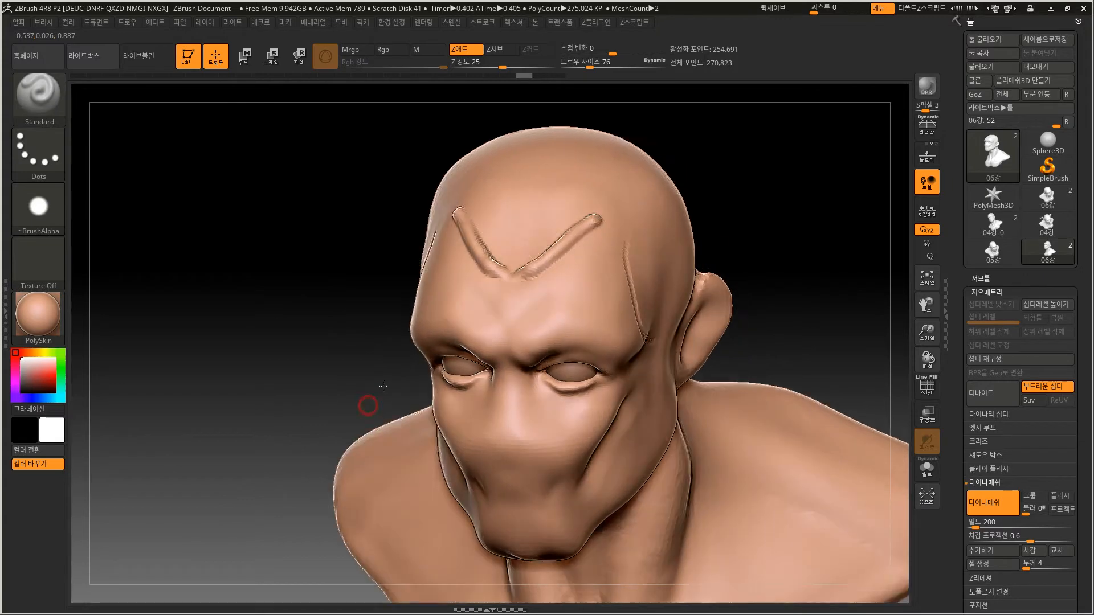
pyautogui.hotkey('ctrl', 'z')
# Try longer diagonal strokes that cross at the middle of the forehead and undo them.
pyautogui.moveTo(507, 266); pyautogui.dragTo(499, 280)
pyautogui.keyDown('alt'); pyautogui.moveTo(735, 146); pyautogui.dragTo(732, 155); pyautogui.keyUp('alt')
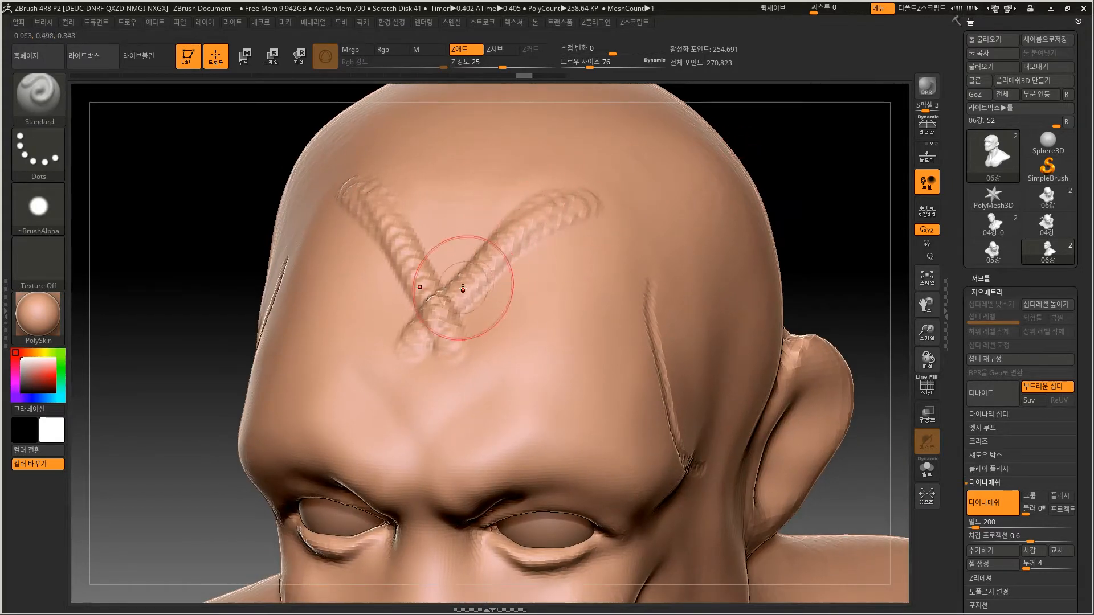
pyautogui.hotkey('ctrl', 'z')
pyautogui.moveTo(573, 213)
pyautogui.mouseDown()
pyautogui.moveTo(589, 195)
pyautogui.moveTo(463, 343)
pyautogui.moveTo(447, 381)
pyautogui.mouseUp()
pyautogui.moveTo(818, 192)
pyautogui.keyDown('alt'); pyautogui.mouseDown()
pyautogui.moveTo(778, 173)
pyautogui.moveTo(792, 175)
pyautogui.mouseUp(); pyautogui.keyUp('alt')
pyautogui.moveTo(561, 228)
pyautogui.keyDown('shift'); pyautogui.mouseDown()
pyautogui.moveTo(576, 193)
pyautogui.moveTo(571, 229)
pyautogui.mouseUp(); pyautogui.keyUp('shift')
pyautogui.hotkey('ctrl', 'z')
pyautogui.hotkey('ctrl', 'z')
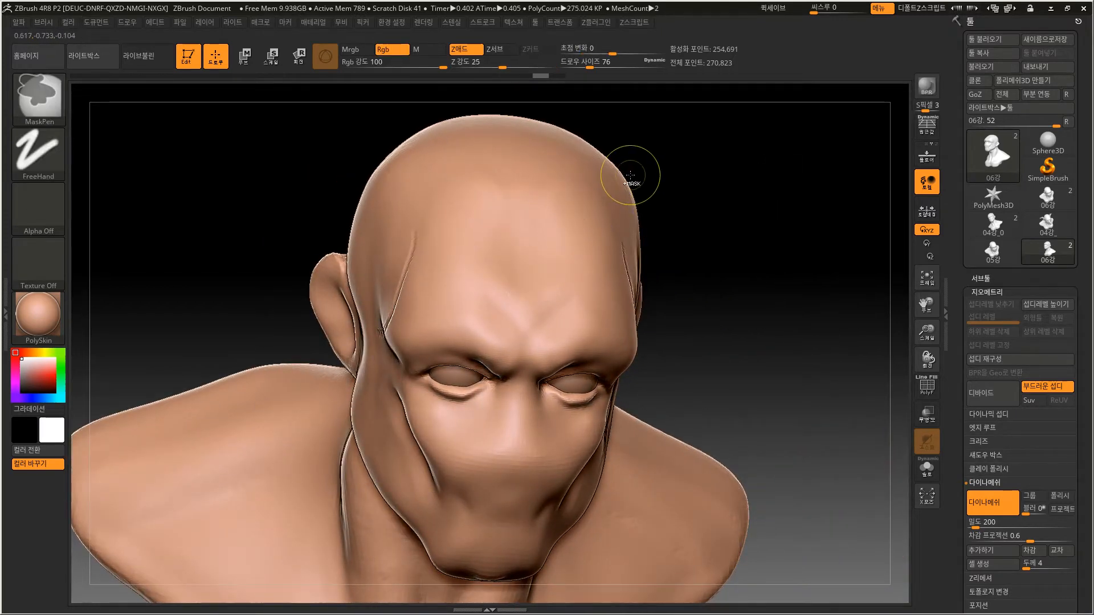
# Turn on LazyMouse for the Standard brush.
pyautogui.click(482, 22)
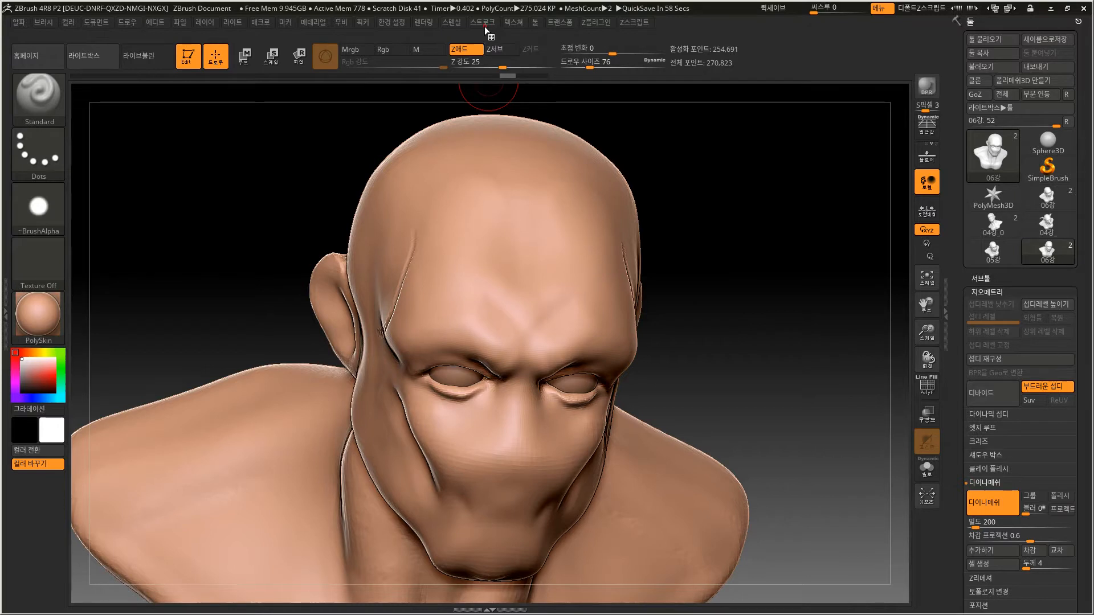
pyautogui.click(485, 26)
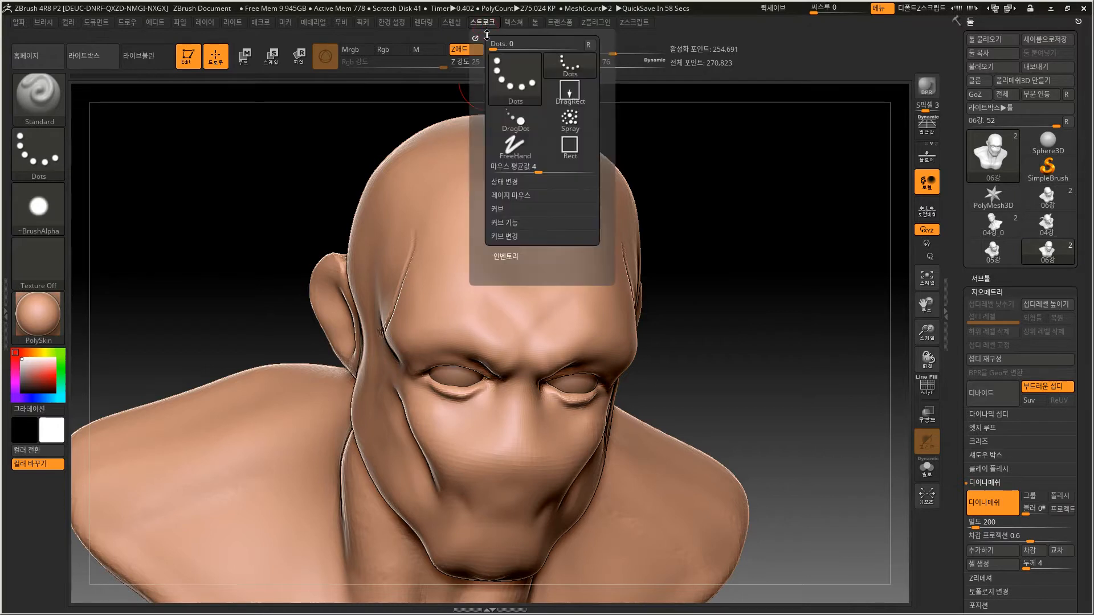
pyautogui.click(516, 196)
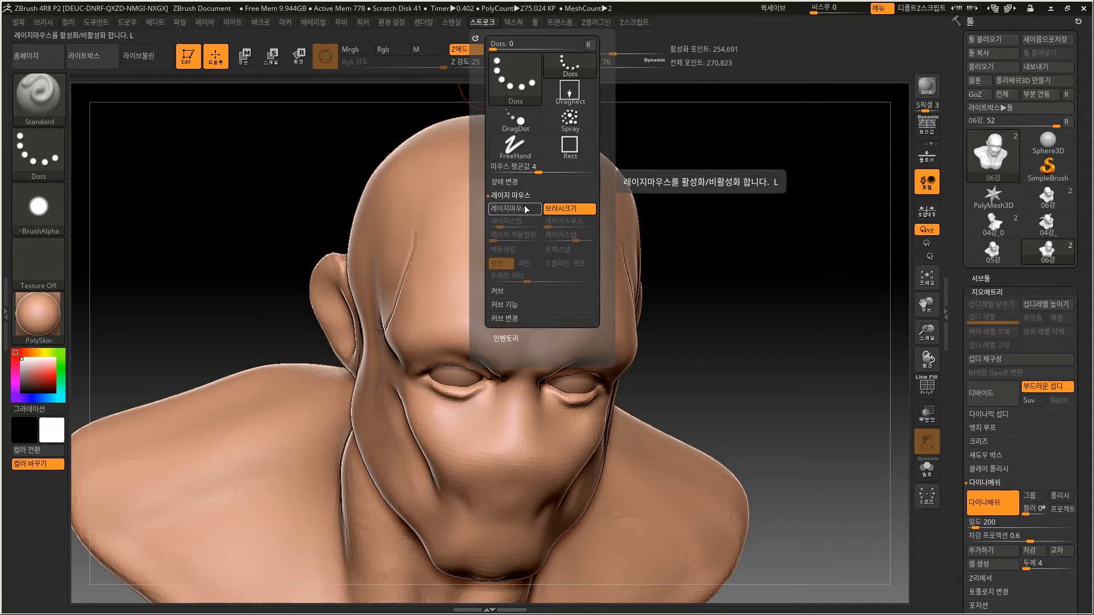
pyautogui.click(521, 210)
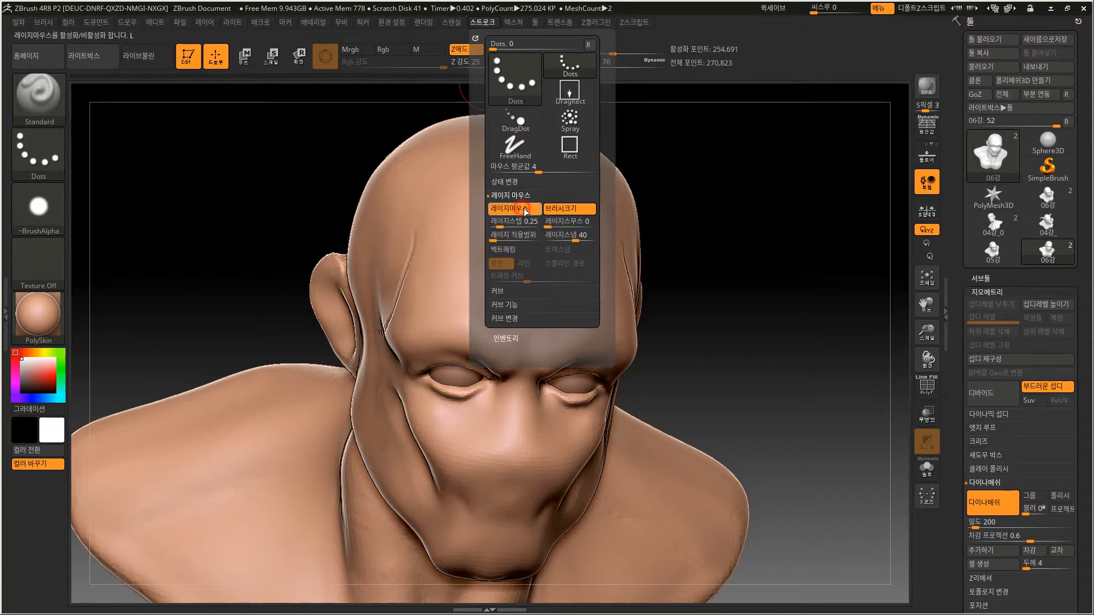
# Smooth away the thin creases on the temples.
pyautogui.moveTo(693, 182)
pyautogui.keyDown('alt'); pyautogui.mouseDown()
pyautogui.moveTo(721, 194)
pyautogui.moveTo(683, 187)
pyautogui.mouseUp(); pyautogui.keyUp('alt')
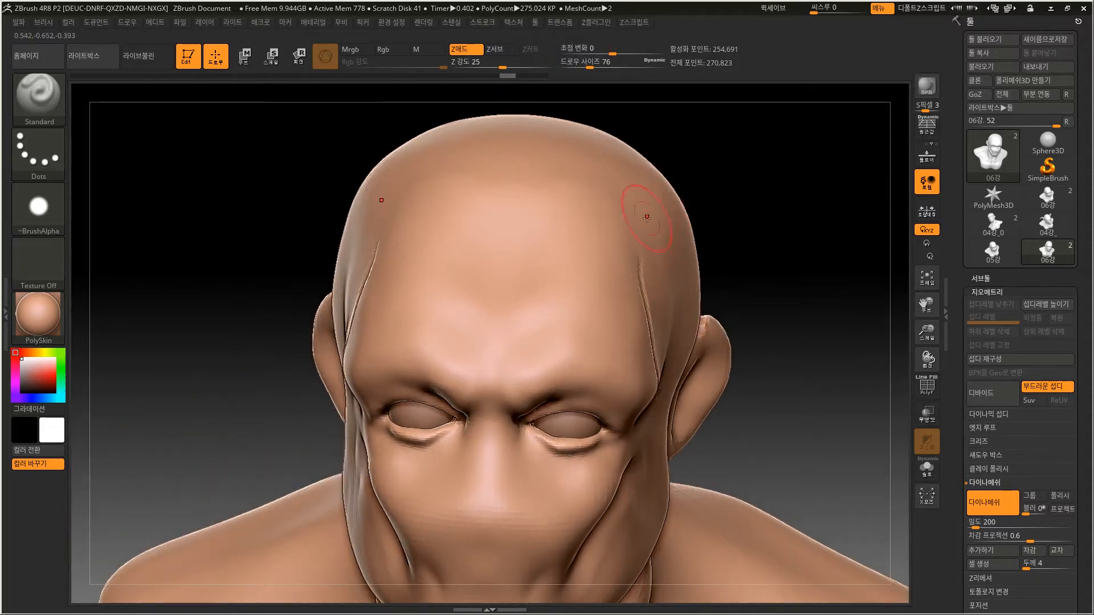
pyautogui.keyDown('shift'); pyautogui.moveTo(639, 259); pyautogui.dragTo(642, 322); pyautogui.keyUp('shift')
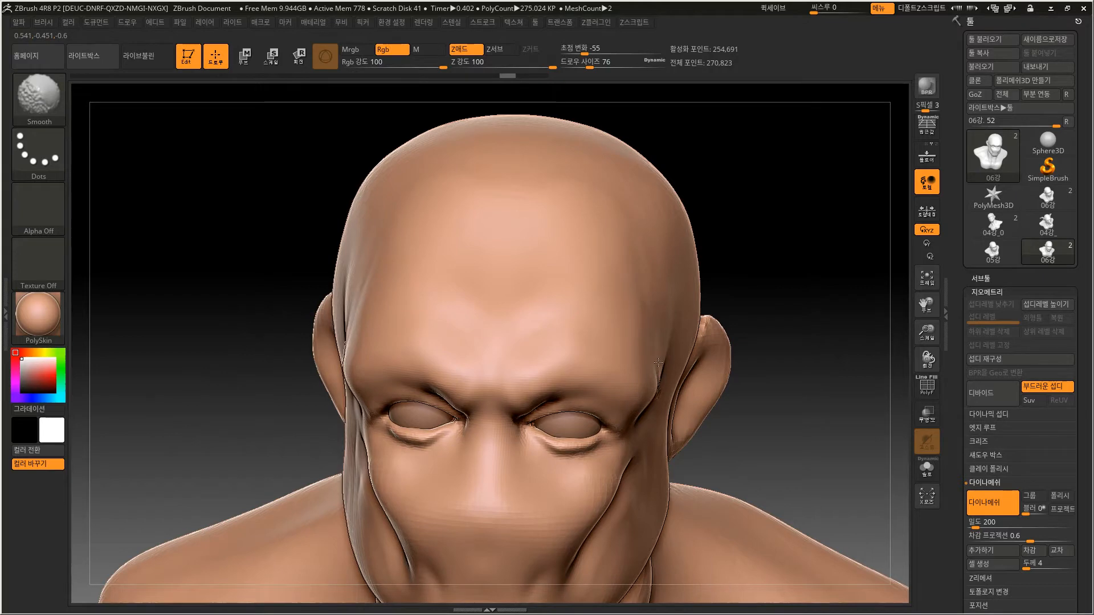
# Try long winding LazyMouse strokes over the forehead and scalp, undoing each one.
pyautogui.moveTo(551, 239); pyautogui.dragTo(538, 313)
pyautogui.keyDown('alt'); pyautogui.moveTo(721, 146); pyautogui.dragTo(723, 183); pyautogui.keyUp('alt')
pyautogui.hotkey('ctrl', 'z')
pyautogui.moveTo(588, 187)
pyautogui.mouseDown()
pyautogui.moveTo(510, 349)
pyautogui.moveTo(497, 418)
pyautogui.mouseUp()
pyautogui.hotkey('ctrl', 'z')
pyautogui.moveTo(586, 170)
pyautogui.mouseDown()
pyautogui.moveTo(521, 378)
pyautogui.moveTo(476, 457)
pyautogui.moveTo(443, 386)
pyautogui.moveTo(492, 194)
pyautogui.moveTo(521, 153)
pyautogui.moveTo(601, 130)
pyautogui.moveTo(625, 194)
pyautogui.moveTo(577, 377)
pyautogui.moveTo(580, 433)
pyautogui.moveTo(604, 483)
pyautogui.moveTo(635, 417)
pyautogui.moveTo(672, 244)
pyautogui.moveTo(717, 171)
pyautogui.moveTo(655, 151)
pyautogui.mouseUp()
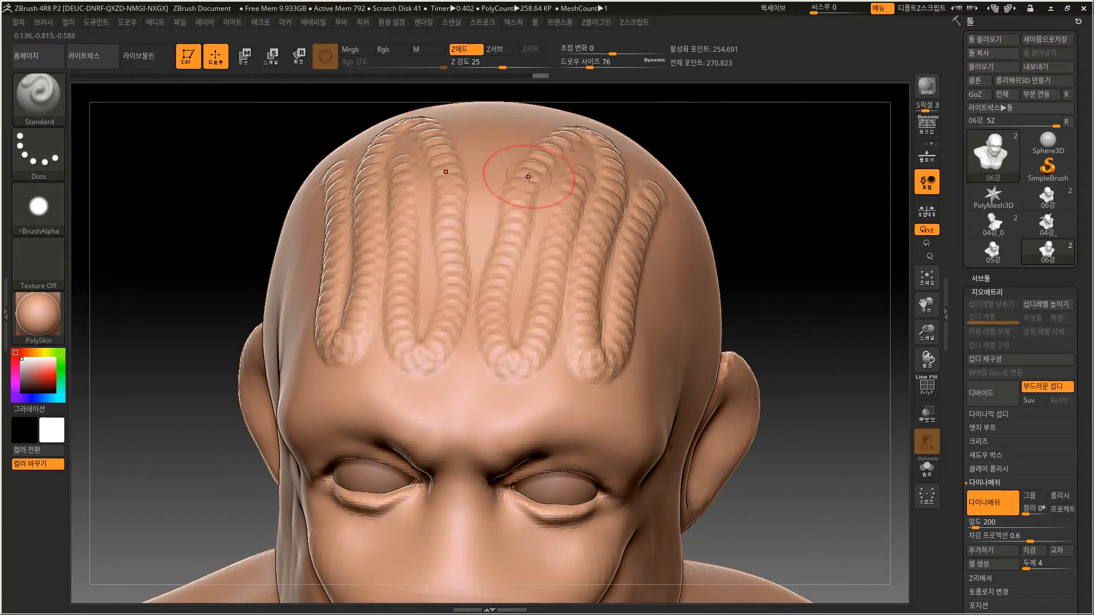
pyautogui.hotkey('ctrl', 'z')
pyautogui.moveTo(506, 203)
pyautogui.mouseDown()
pyautogui.moveTo(516, 279)
pyautogui.moveTo(495, 364)
pyautogui.moveTo(567, 314)
pyautogui.moveTo(589, 165)
pyautogui.mouseUp()
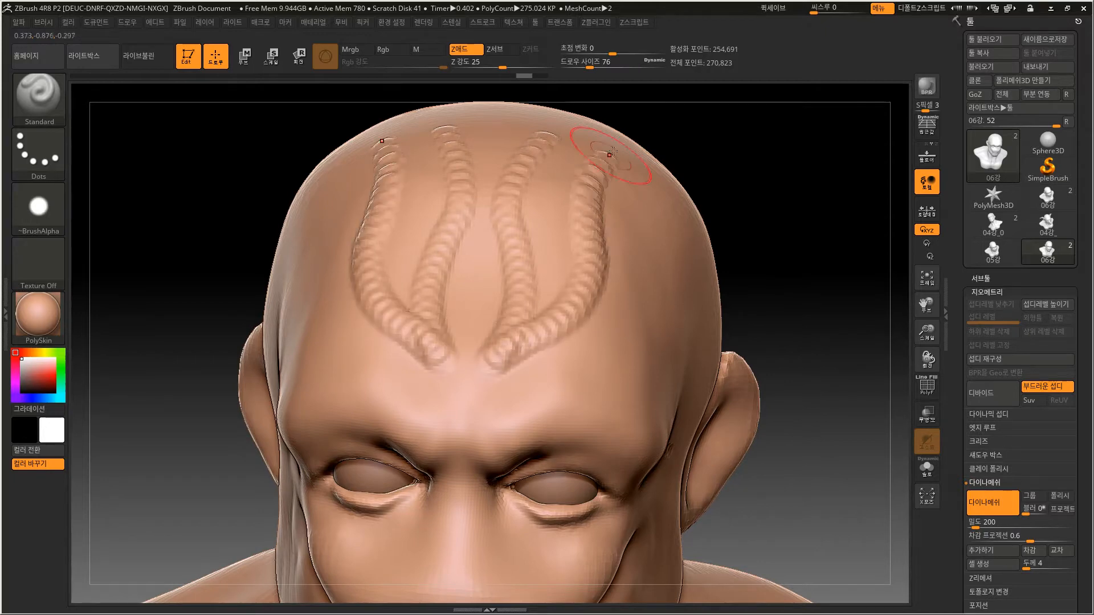
pyautogui.hotkey('ctrl', 'z')
# Sculpt mirrored winding raised strokes across the forehead with LazyMouse.
pyautogui.keyDown('alt'); pyautogui.moveTo(695, 125); pyautogui.dragTo(713, 136); pyautogui.keyUp('alt')
pyautogui.moveTo(595, 172)
pyautogui.mouseDown()
pyautogui.moveTo(550, 279)
pyautogui.moveTo(574, 303)
pyautogui.moveTo(616, 221)
pyautogui.moveTo(650, 267)
pyautogui.moveTo(627, 335)
pyautogui.mouseUp()
pyautogui.keyDown('alt'); pyautogui.moveTo(728, 181); pyautogui.dragTo(630, 93); pyautogui.keyUp('alt')
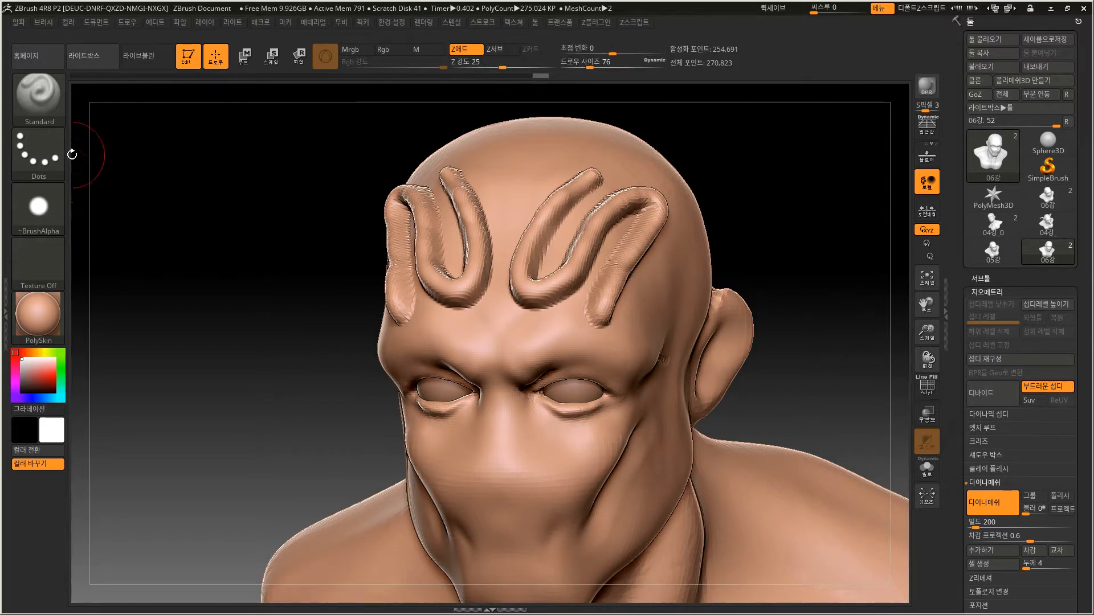
# Undo the winding forehead strokes and try further long LazyMouse strokes on the forehead, undoing each one.
pyautogui.hotkey('ctrl', 'z')
pyautogui.moveTo(600, 159); pyautogui.dragTo(531, 300)
pyautogui.keyDown('alt'); pyautogui.moveTo(749, 164); pyautogui.dragTo(748, 194); pyautogui.keyUp('alt')
pyautogui.hotkey('ctrl', 'z')
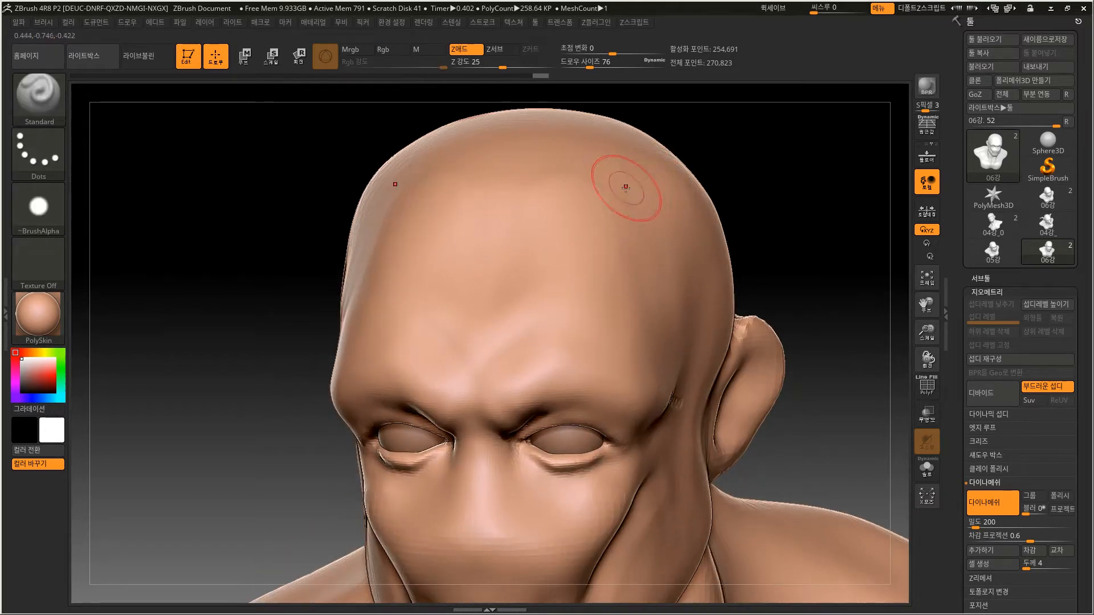
pyautogui.moveTo(628, 166)
pyautogui.mouseDown()
pyautogui.moveTo(545, 284)
pyautogui.moveTo(511, 374)
pyautogui.mouseUp()
pyautogui.keyDown('alt'); pyautogui.moveTo(751, 172); pyautogui.dragTo(735, 171); pyautogui.keyUp('alt')
pyautogui.hotkey('ctrl', 'z')
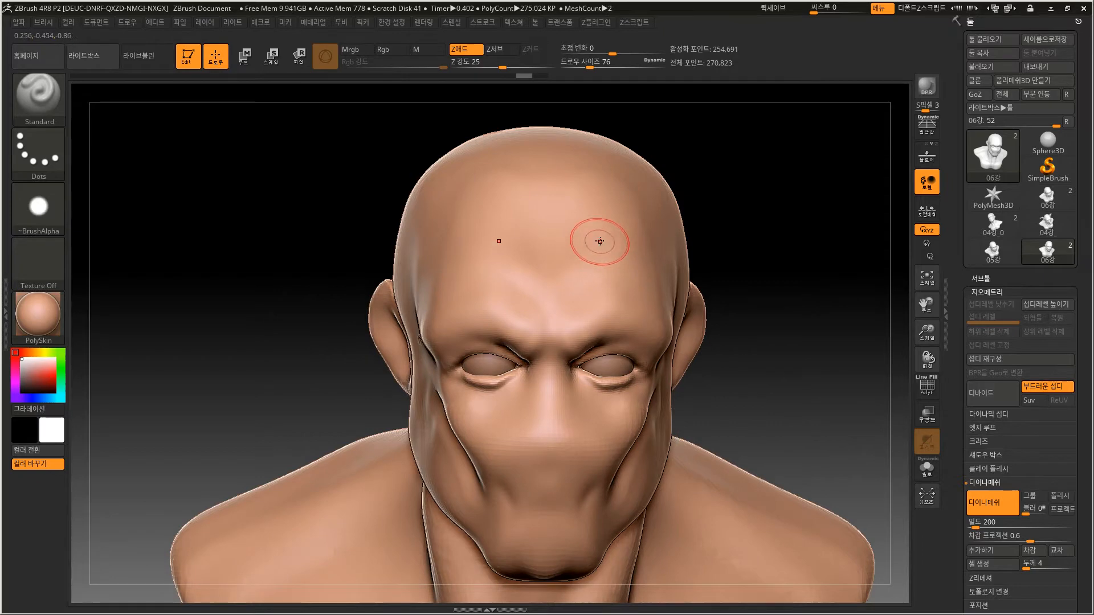
# Switch to the ClayBuildup brush and try short mirrored strokes just above the brows, undoing each one.
pyautogui.click(41, 98)
pyautogui.click(162, 106)
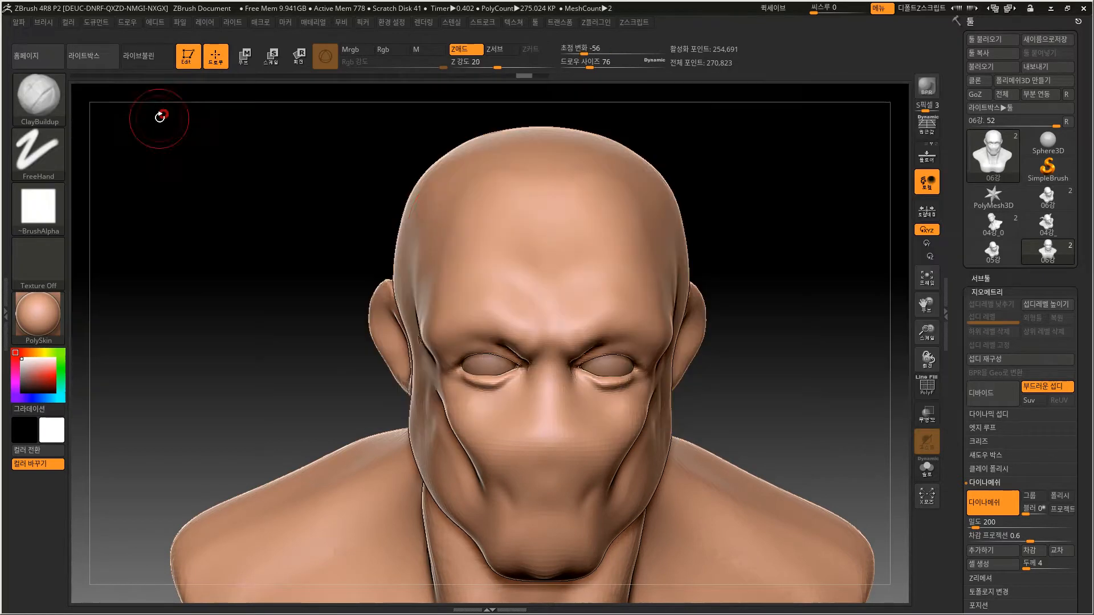
pyautogui.moveTo(563, 314); pyautogui.dragTo(632, 319)
pyautogui.hotkey('ctrl', 'z')
pyautogui.moveTo(564, 311); pyautogui.dragTo(632, 316)
pyautogui.hotkey('ctrl', 'z')
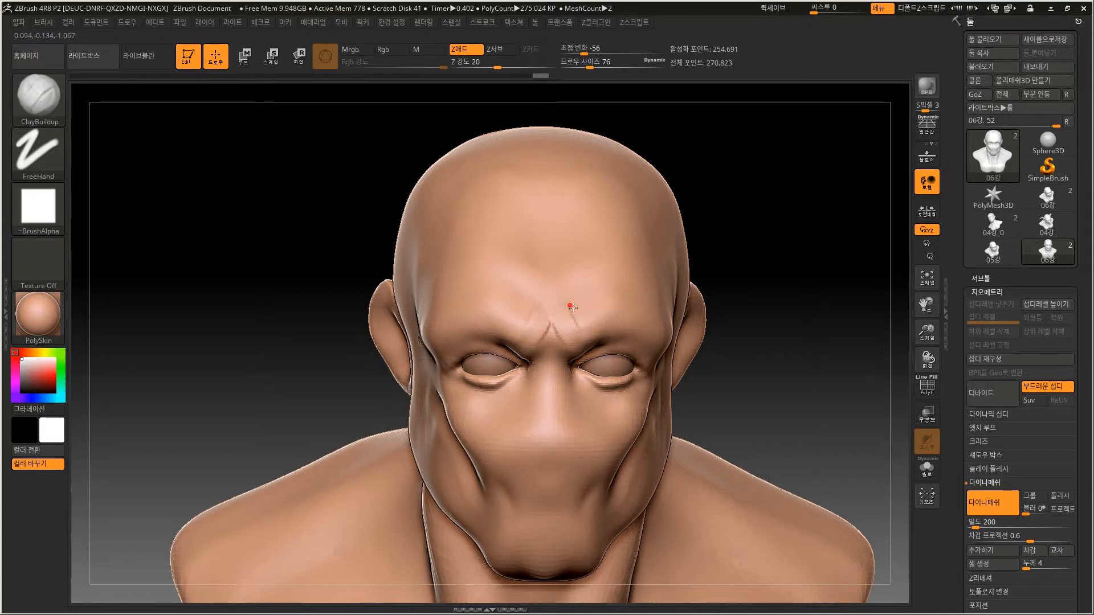
# Try broader mirrored ClayBuildup strokes along the brow ridges and undo them.
pyautogui.keyDown('ctrl'); pyautogui.moveTo(641, 290); pyautogui.dragTo(559, 313, button='right'); pyautogui.keyUp('ctrl')
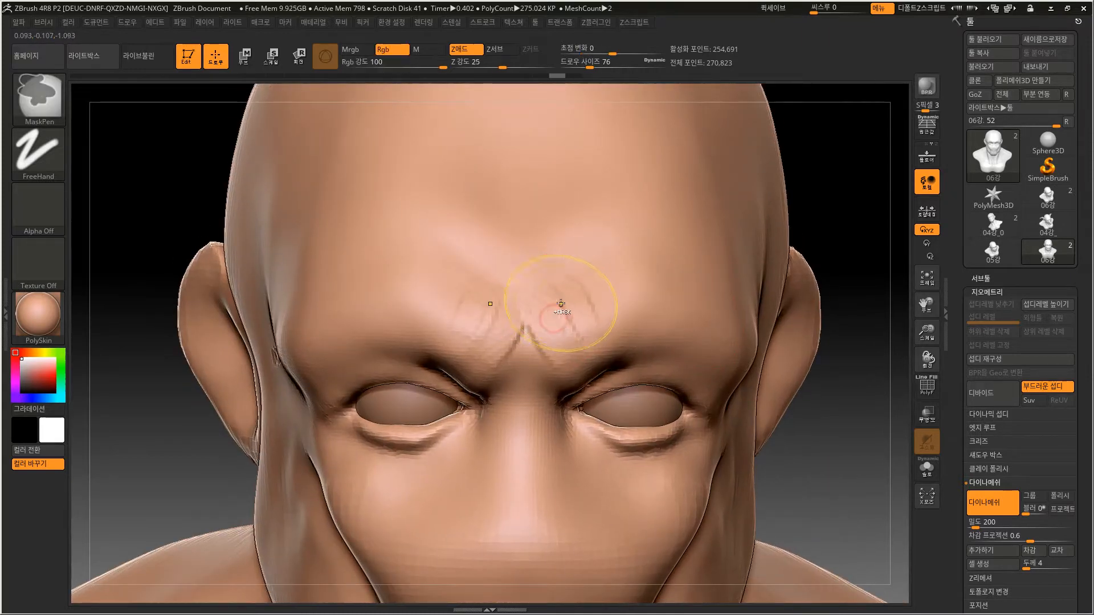
pyautogui.moveTo(556, 317); pyautogui.dragTo(689, 320)
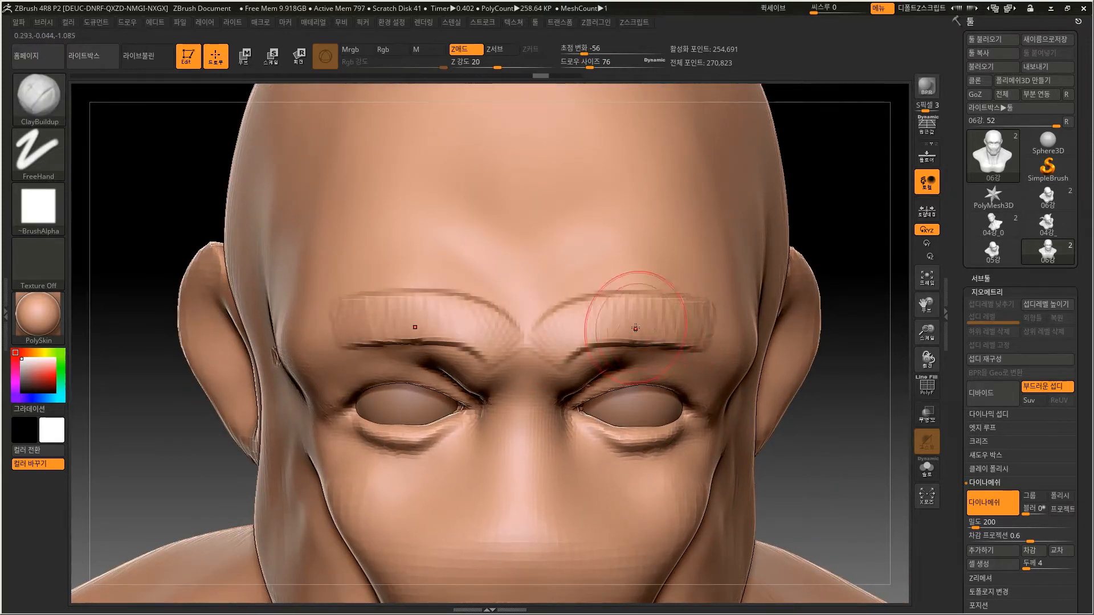
pyautogui.hotkey('ctrl', 'z')
pyautogui.moveTo(619, 307)
pyautogui.mouseDown()
pyautogui.moveTo(696, 325)
pyautogui.moveTo(719, 356)
pyautogui.mouseUp()
pyautogui.moveTo(822, 190)
pyautogui.keyDown('ctrl'); pyautogui.mouseDown(button='right')
pyautogui.moveTo(795, 152)
pyautogui.moveTo(804, 160)
pyautogui.mouseUp(button='right'); pyautogui.keyUp('ctrl')
pyautogui.moveTo(804, 160); pyautogui.dragTo(741, 160, button='right')
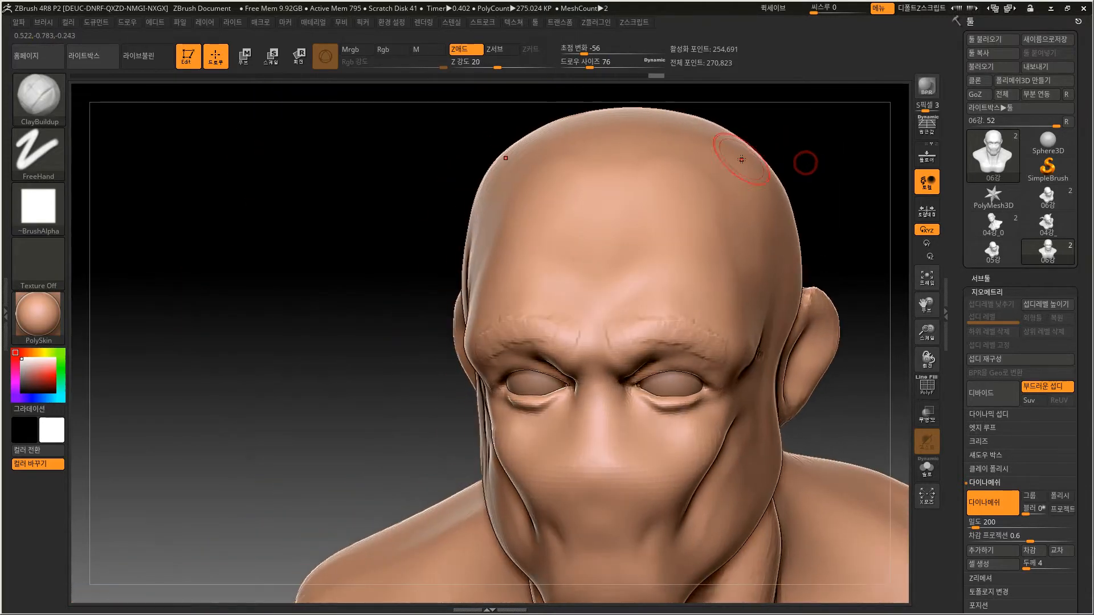
pyautogui.press('ctrl')
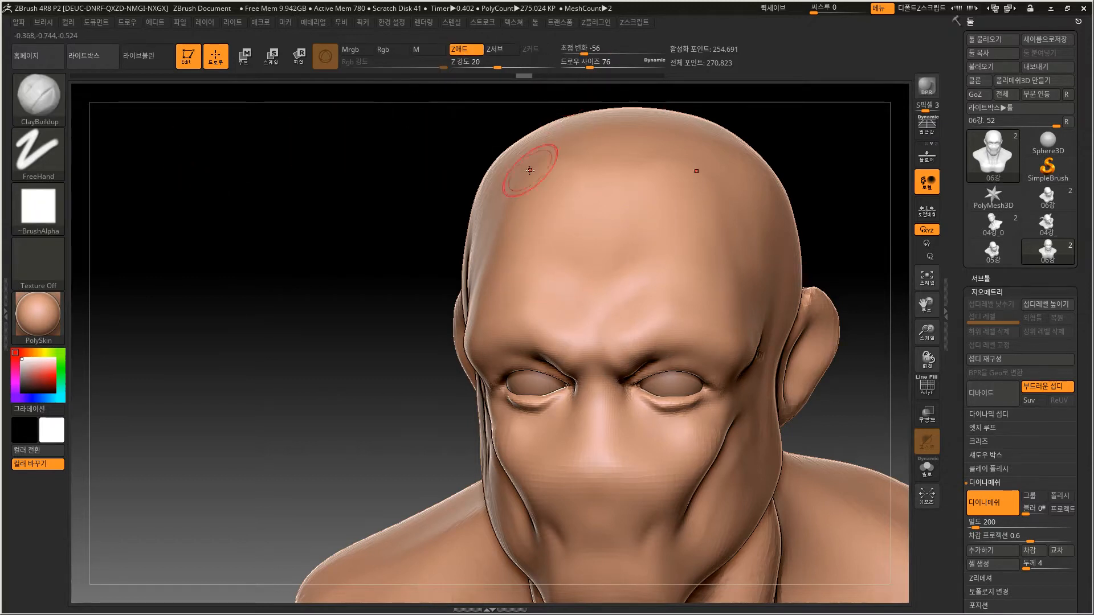
pyautogui.hotkey('ctrl', 'shift', 'z')
pyautogui.hotkey('ctrl', 'z')
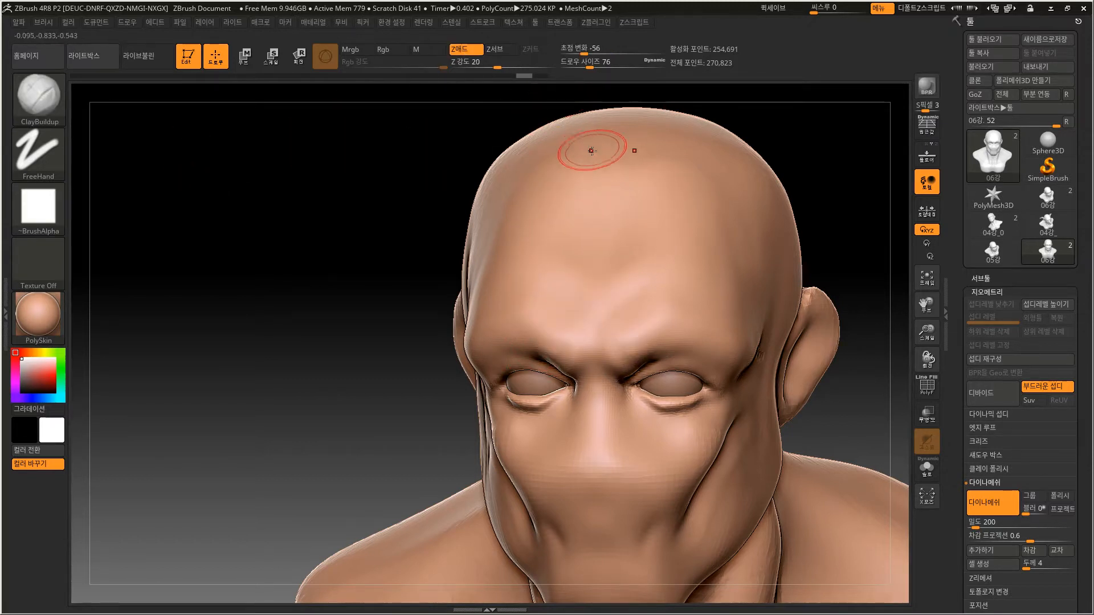
# Try mirrored bent ClayBuildup strokes on the upper forehead and undo them.
pyautogui.moveTo(632, 178)
pyautogui.mouseDown()
pyautogui.moveTo(594, 278)
pyautogui.moveTo(660, 259)
pyautogui.moveTo(701, 177)
pyautogui.moveTo(682, 251)
pyautogui.moveTo(751, 204)
pyautogui.mouseUp()
pyautogui.hotkey('ctrl', 'z')
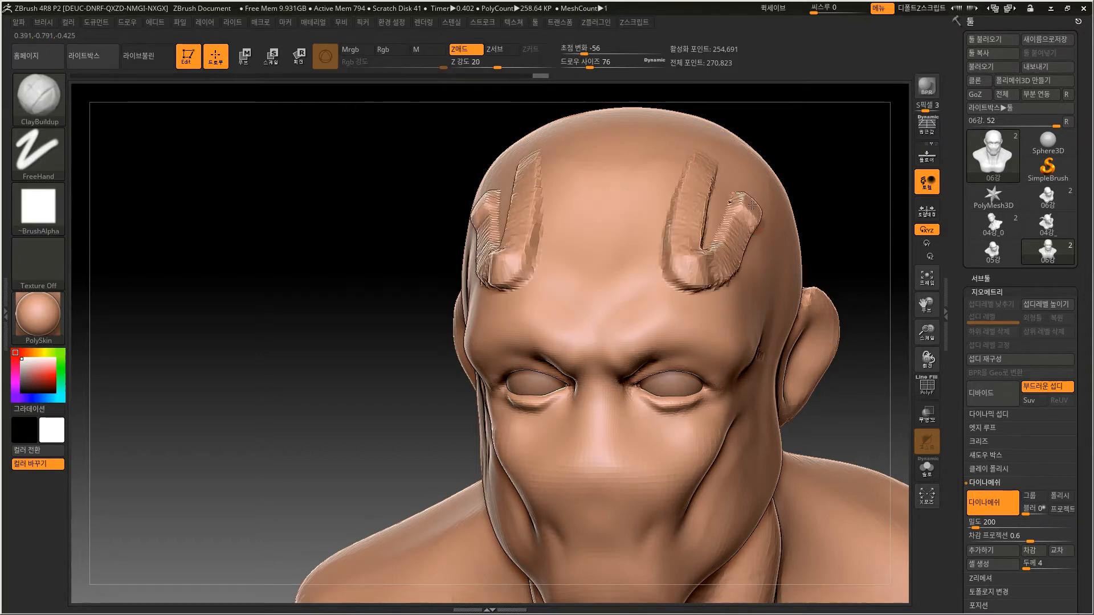
pyautogui.hotkey('ctrl', 'z')
pyautogui.moveTo(381, 381)
pyautogui.keyDown('alt'); pyautogui.mouseDown()
pyautogui.moveTo(393, 325)
pyautogui.moveTo(411, 321)
pyautogui.moveTo(439, 275)
pyautogui.moveTo(307, 324)
pyautogui.mouseUp(); pyautogui.keyUp('alt')
# Switch back to the Standard brush and try short mirrored strokes on the forehead, undoing each one.
pyautogui.click(57, 99)
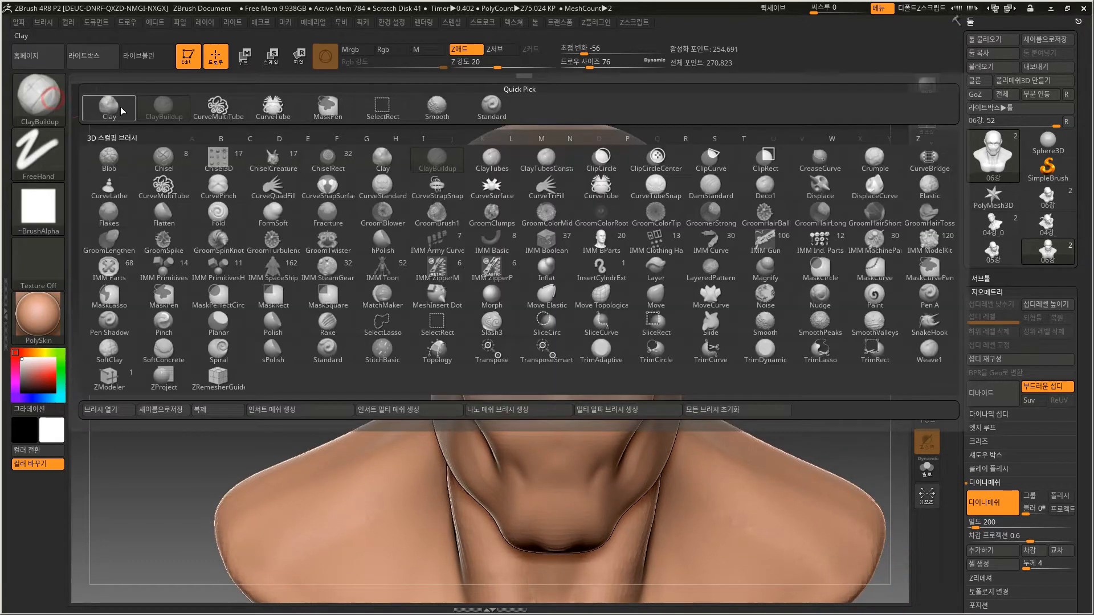
pyautogui.click(491, 106)
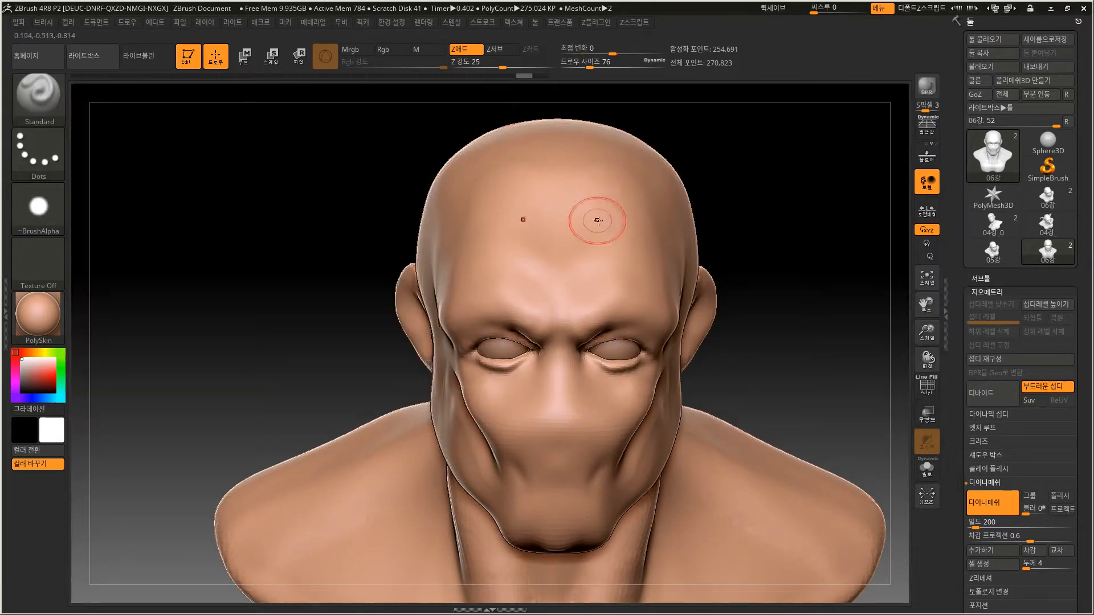
pyautogui.moveTo(613, 221); pyautogui.dragTo(595, 251)
pyautogui.hotkey('ctrl', 'z')
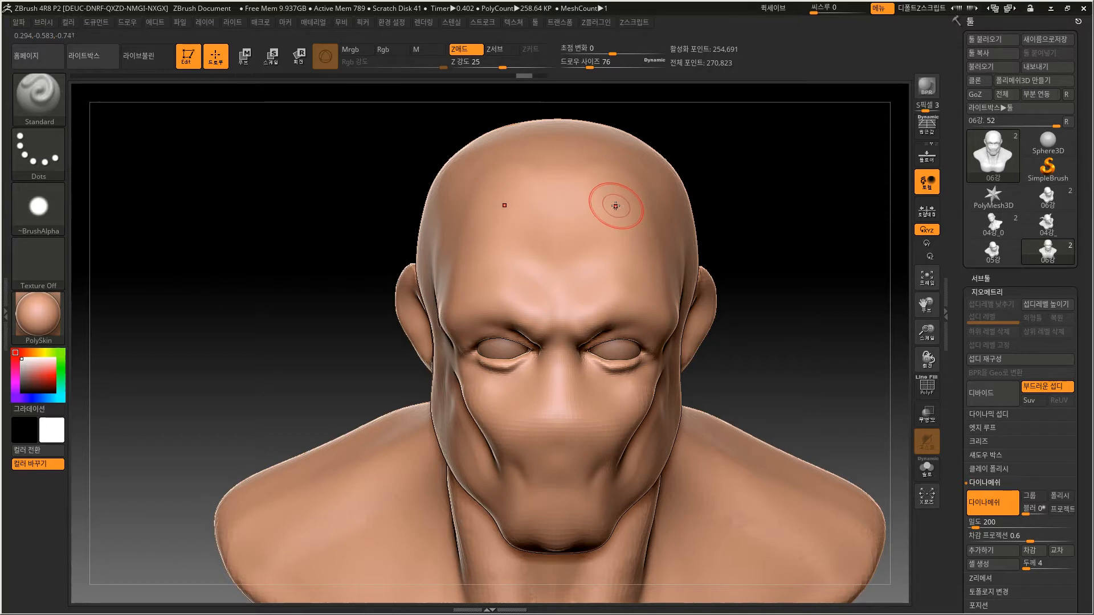
pyautogui.moveTo(569, 290); pyautogui.dragTo(642, 237)
pyautogui.hotkey('ctrl', 'z')
# Sculpt mirrored curved strokes above the brows with the Standard brush and smooth them into the forehead.
pyautogui.moveTo(570, 300); pyautogui.dragTo(641, 264)
pyautogui.press('shift')
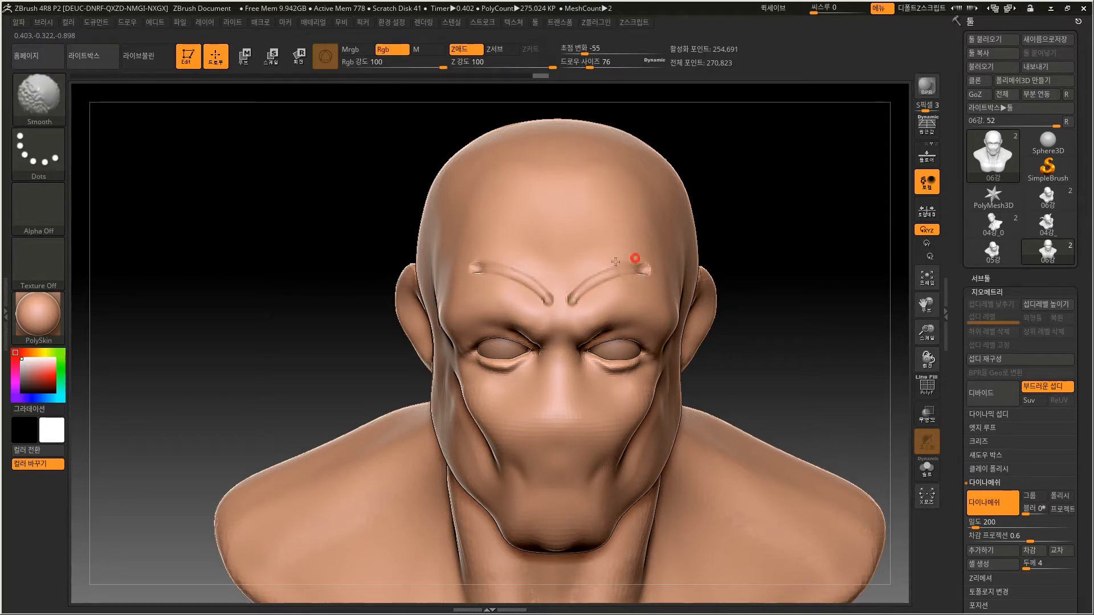
pyautogui.moveTo(744, 245)
pyautogui.keyDown('alt'); pyautogui.mouseDown()
pyautogui.moveTo(744, 218)
pyautogui.moveTo(734, 262)
pyautogui.mouseUp(); pyautogui.keyUp('alt')
pyautogui.keyDown('shift'); pyautogui.moveTo(648, 266); pyautogui.dragTo(647, 269); pyautogui.keyUp('shift')
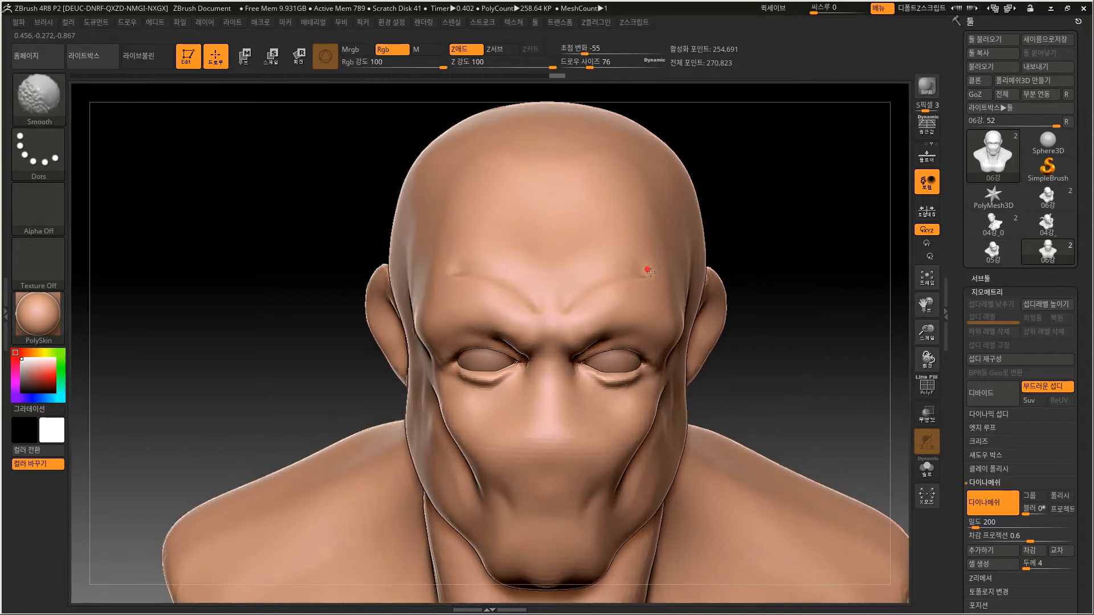
# Reduce the draw size to 44 and assign Alpha 01 to the Standard brush.
pyautogui.keyDown('alt'); pyautogui.moveTo(736, 191); pyautogui.dragTo(721, 201); pyautogui.keyUp('alt')
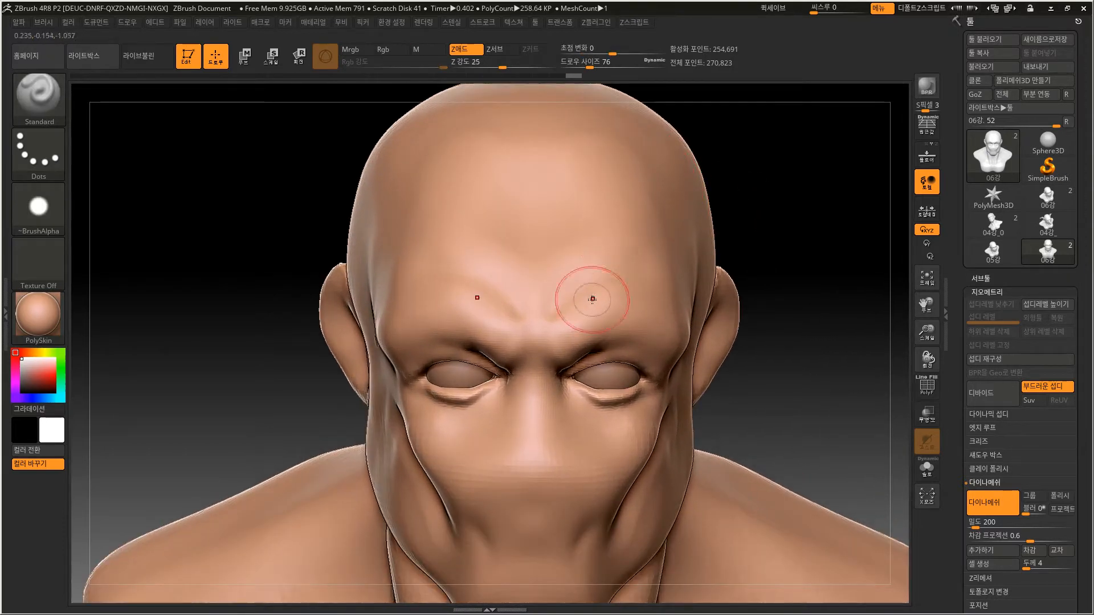
pyautogui.press('[')
pyautogui.press('[')
pyautogui.press('[')
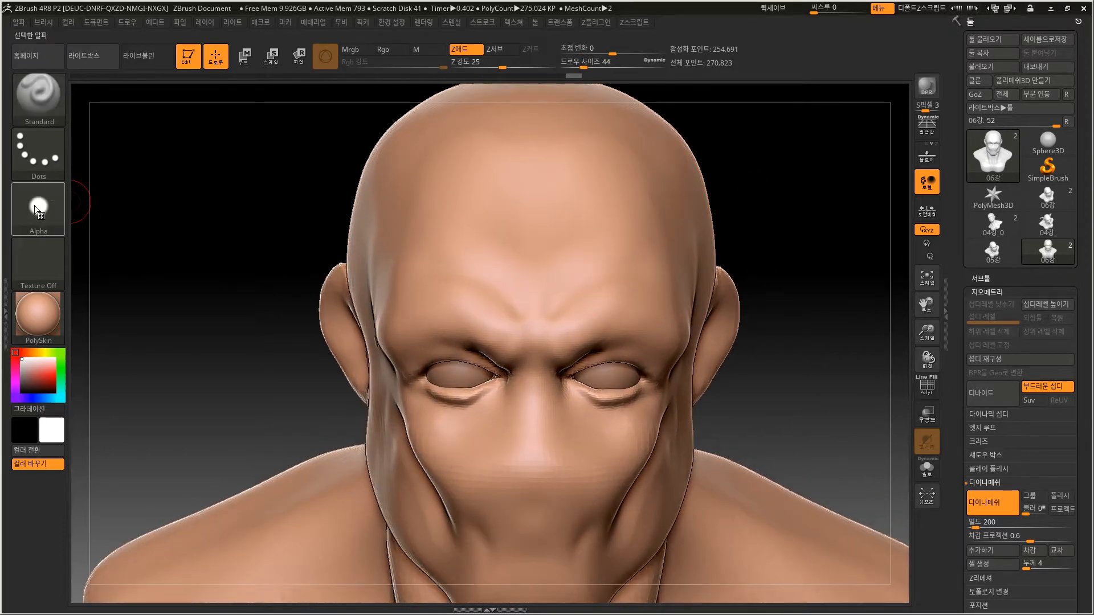
pyautogui.click(37, 210)
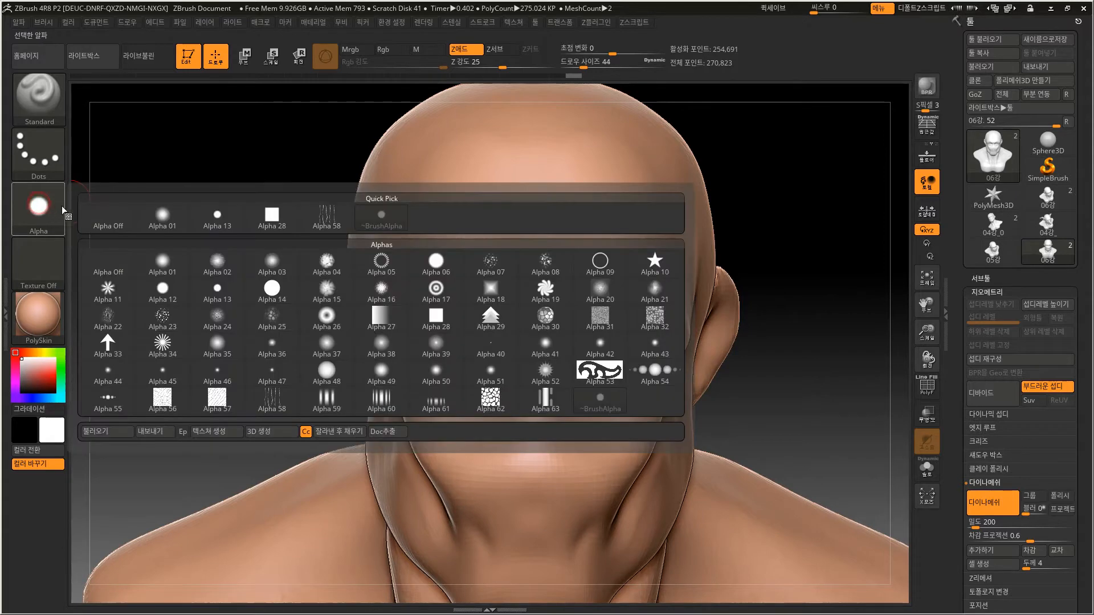
pyautogui.click(162, 218)
pyautogui.moveTo(52, 203)
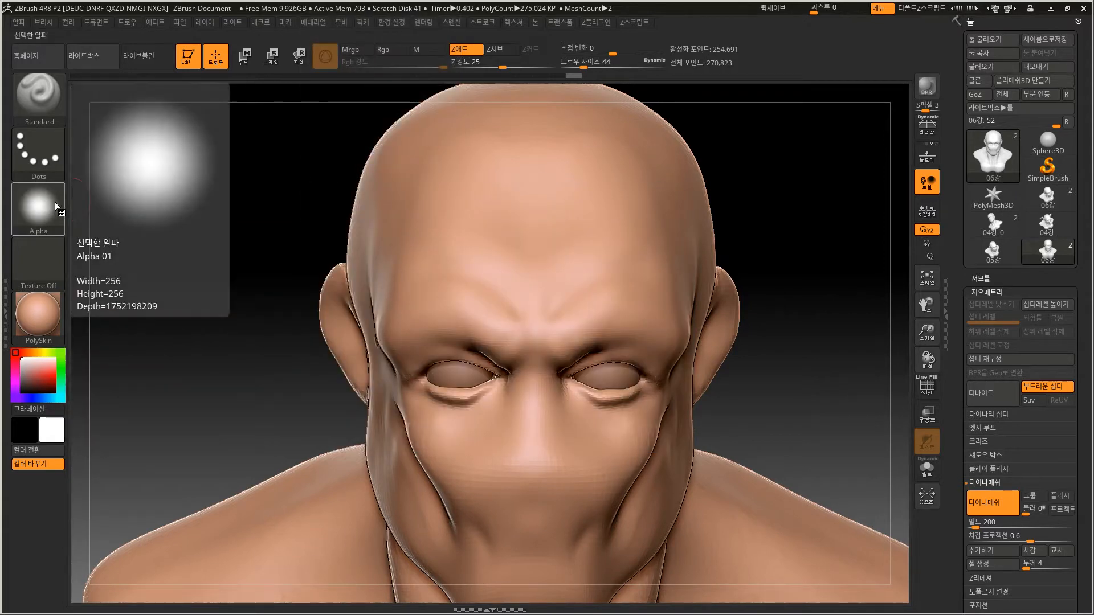
# Try mirrored strokes with the soft alpha across the forehead, undoing each one.
pyautogui.moveTo(644, 171); pyautogui.dragTo(575, 228)
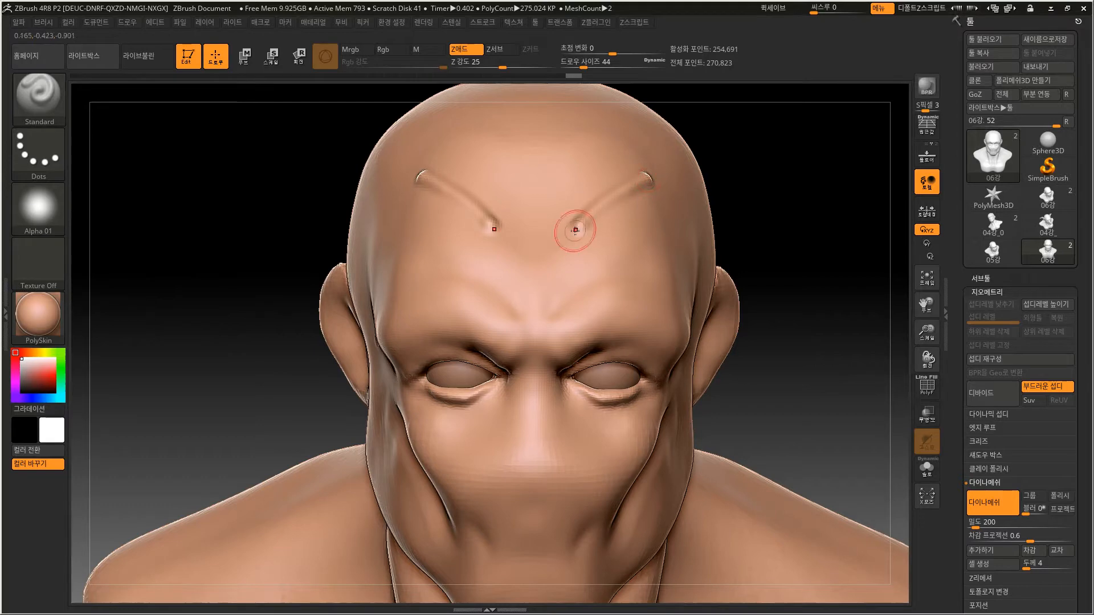
pyautogui.moveTo(767, 146)
pyautogui.keyDown('alt'); pyautogui.mouseDown()
pyautogui.moveTo(778, 151)
pyautogui.moveTo(768, 116)
pyautogui.moveTo(766, 222)
pyautogui.mouseUp(); pyautogui.keyUp('alt')
pyautogui.hotkey('ctrl', 'z')
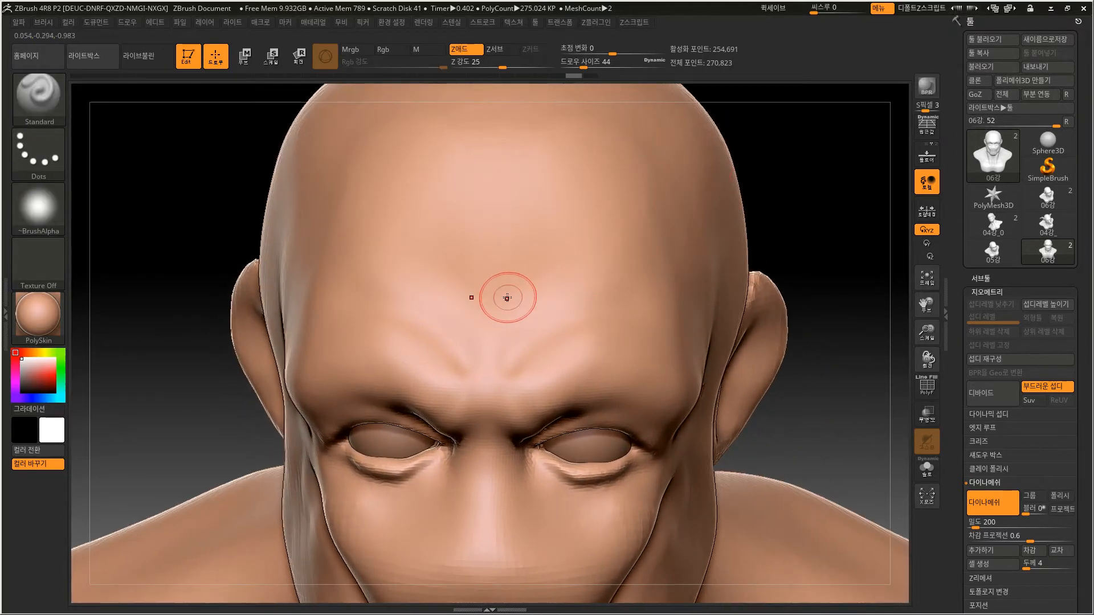
pyautogui.moveTo(485, 271); pyautogui.dragTo(610, 270)
pyautogui.hotkey('ctrl', 'z')
pyautogui.moveTo(474, 275); pyautogui.dragTo(587, 275)
pyautogui.hotkey('ctrl', 'z')
pyautogui.moveTo(476, 276); pyautogui.dragTo(595, 275)
pyautogui.hotkey('ctrl', 'z')
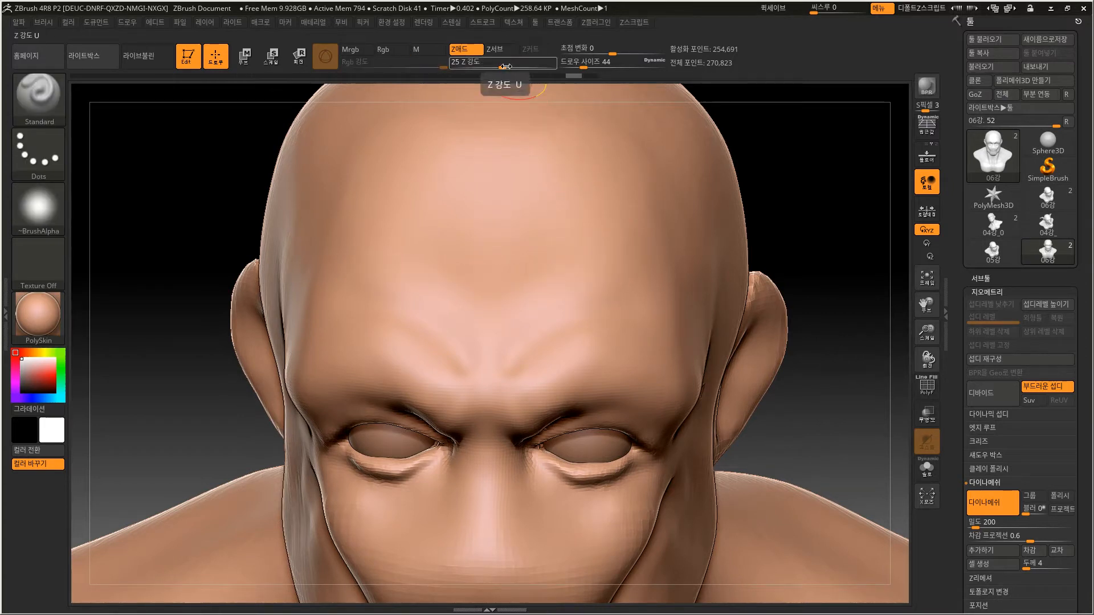
# Set the Z intensity to 11 and carve a shallow mirrored crease across the middle of the forehead.
pyautogui.click(502, 64)
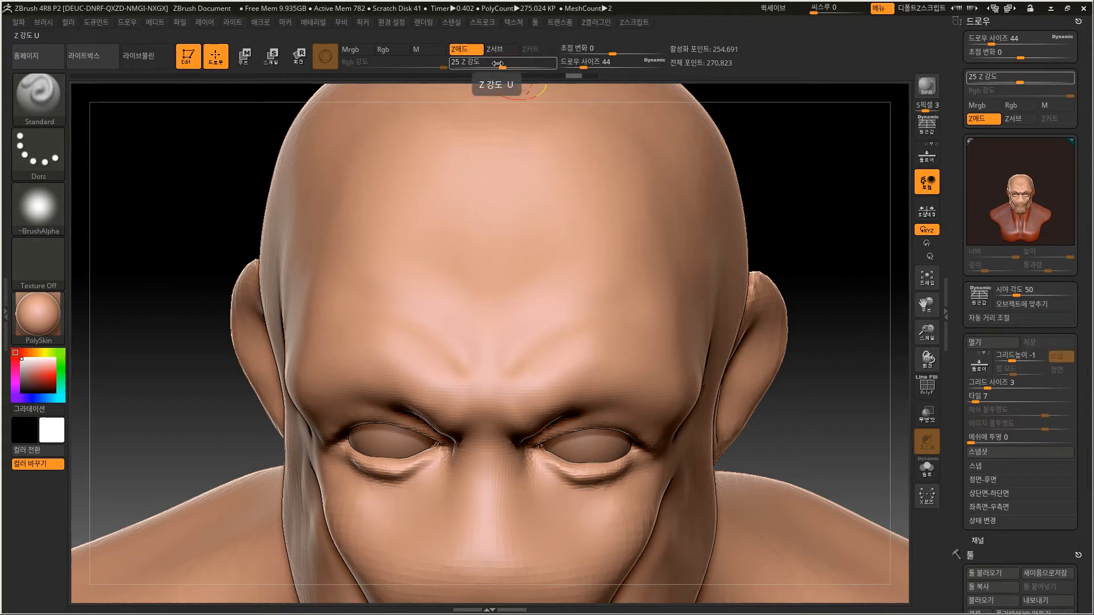
pyautogui.moveTo(499, 64); pyautogui.dragTo(487, 62)
pyautogui.keyDown('alt'); pyautogui.moveTo(504, 306); pyautogui.dragTo(582, 284); pyautogui.keyUp('alt')
pyautogui.click(1063, 24)
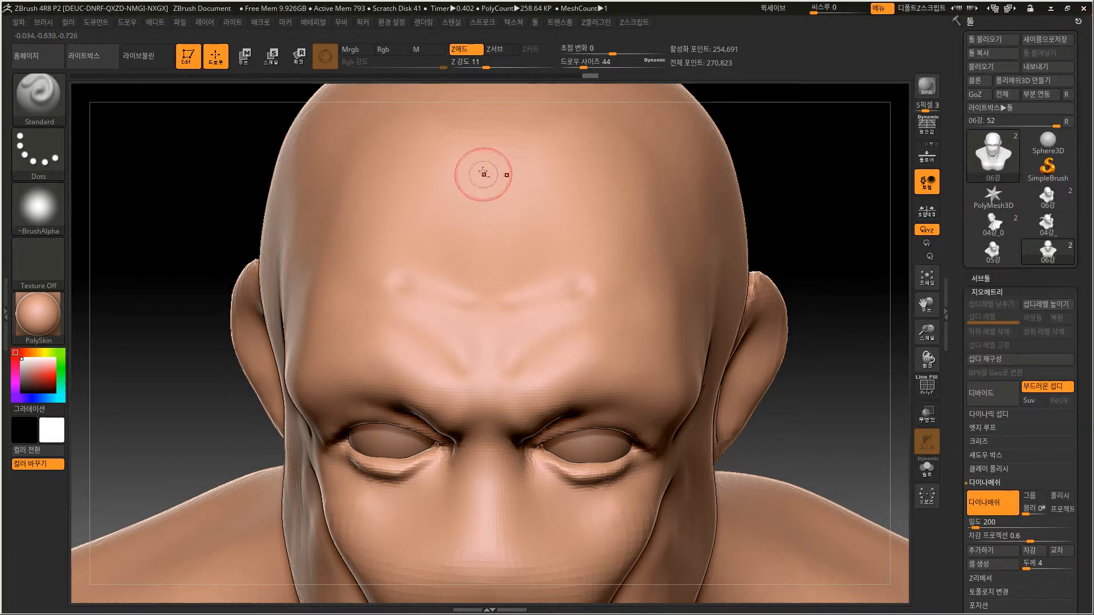
# Set the Z intensity to 6 and the draw size to 20 for refining the forehead crease.
pyautogui.click(473, 62)
pyautogui.write('6')
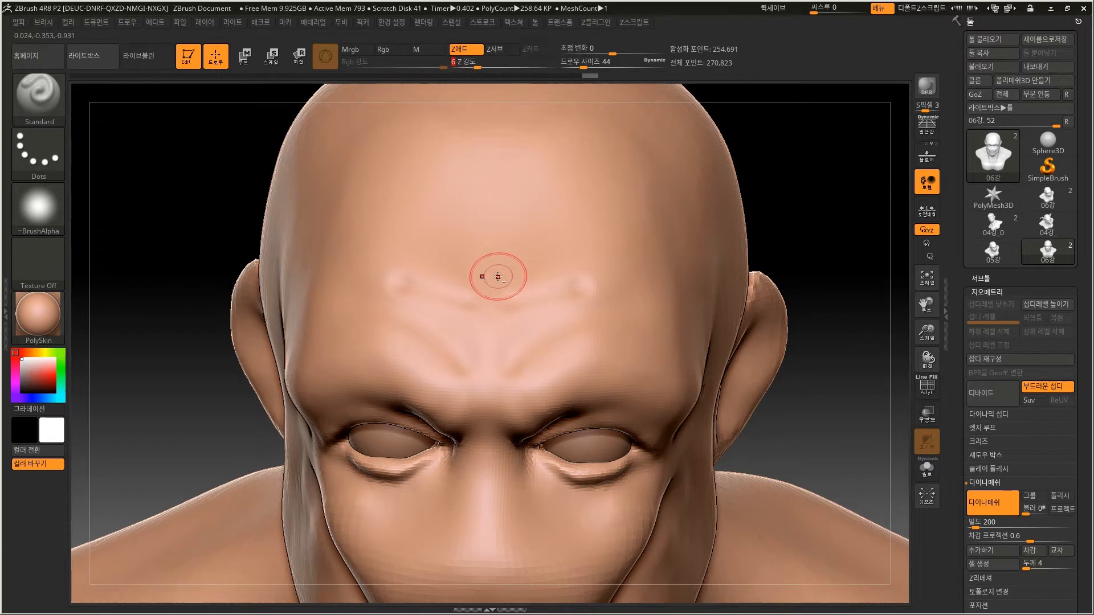
pyautogui.press('Return')
pyautogui.press('[')
pyautogui.press('[')
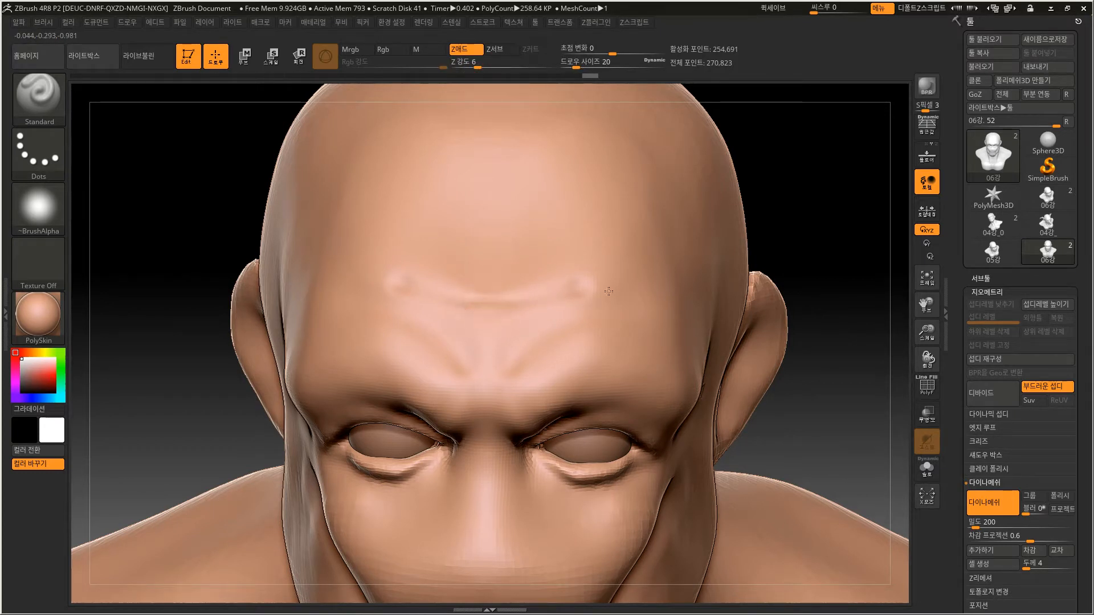
# Set the Z intensity to 10 and carve a thin, sharper line along the forehead crease.
pyautogui.click(479, 64)
pyautogui.moveTo(484, 64); pyautogui.dragTo(485, 64)
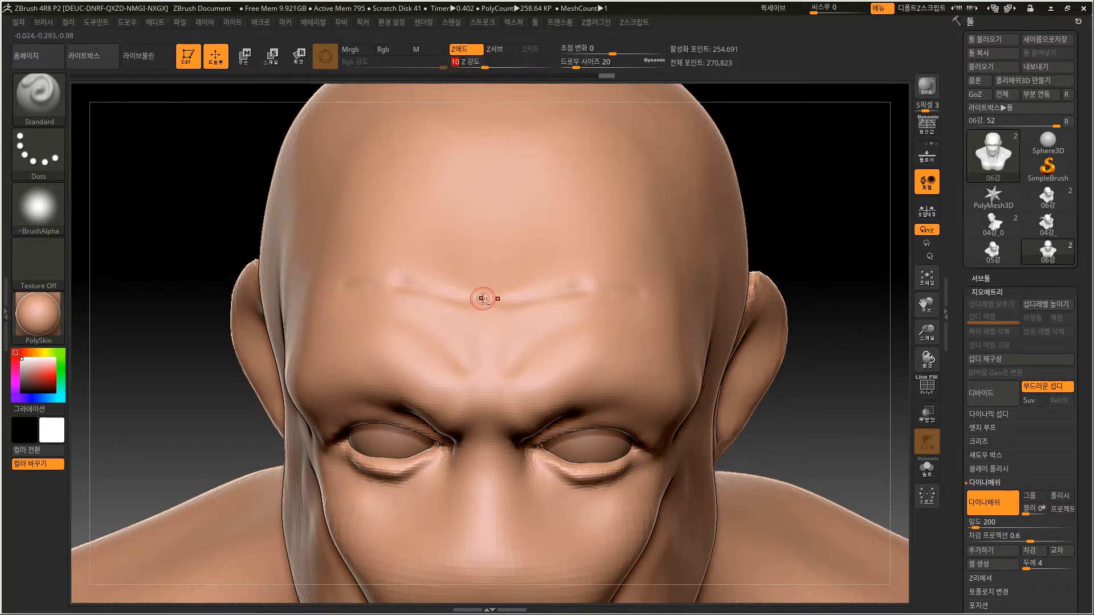
pyautogui.moveTo(484, 303)
pyautogui.mouseDown()
pyautogui.moveTo(611, 287)
pyautogui.moveTo(541, 297)
pyautogui.mouseUp()
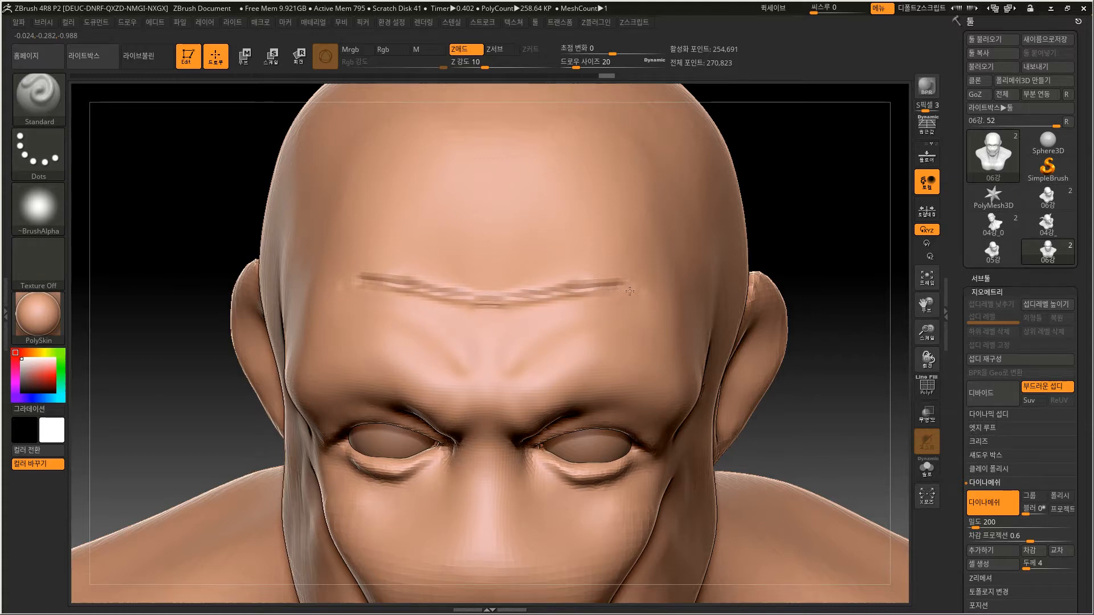
# Smooth the carved crease lines so they blend into the forehead.
pyautogui.keyDown('shift'); pyautogui.moveTo(630, 288); pyautogui.dragTo(576, 281); pyautogui.keyUp('shift')
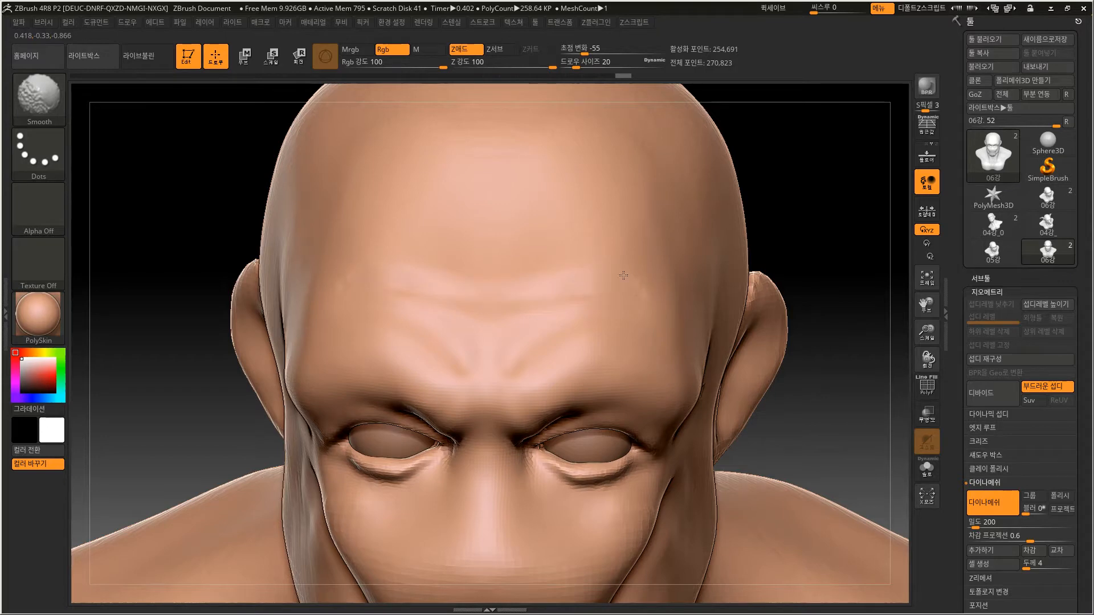
pyautogui.moveTo(769, 176); pyautogui.dragTo(791, 183)
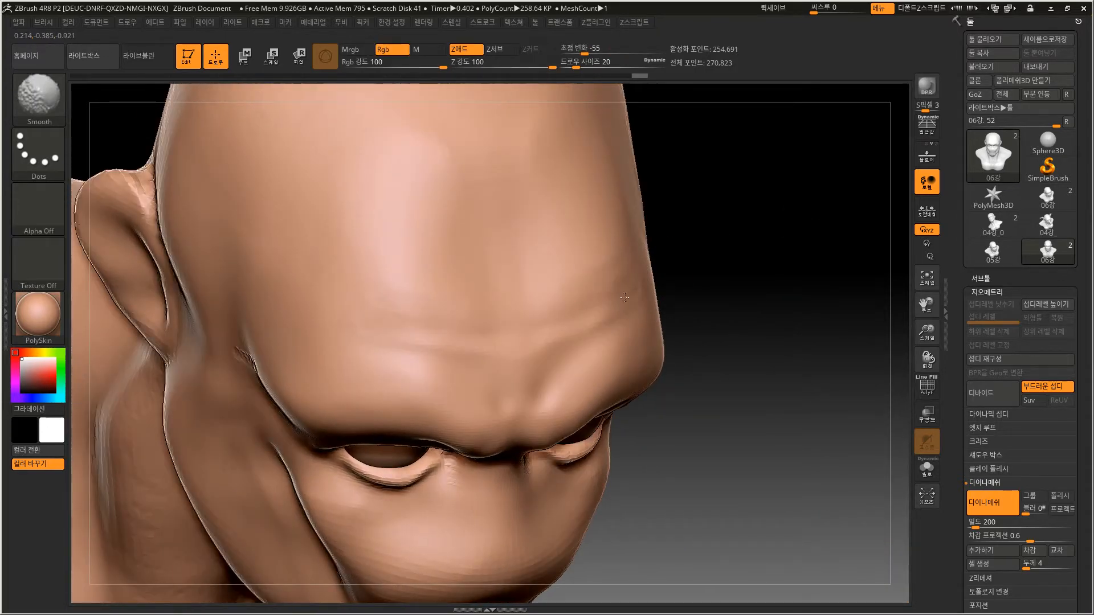
pyautogui.moveTo(667, 287)
pyautogui.mouseDown()
pyautogui.moveTo(723, 279)
pyautogui.moveTo(618, 300)
pyautogui.mouseUp()
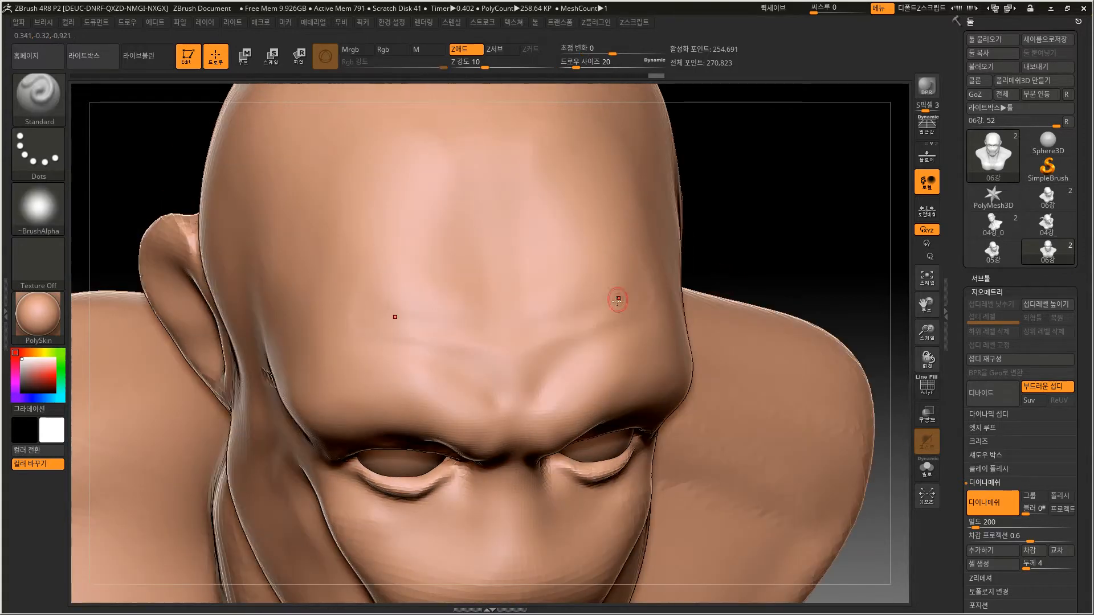
pyautogui.press('shift')
# Carve a long thin mirrored crease across the forehead and deepen it with repeated strokes.
pyautogui.moveTo(757, 239)
pyautogui.mouseDown()
pyautogui.moveTo(789, 239)
pyautogui.moveTo(725, 268)
pyautogui.moveTo(740, 257)
pyautogui.moveTo(723, 247)
pyautogui.mouseUp()
pyautogui.moveTo(475, 340)
pyautogui.mouseDown()
pyautogui.moveTo(627, 299)
pyautogui.moveTo(478, 343)
pyautogui.mouseUp()
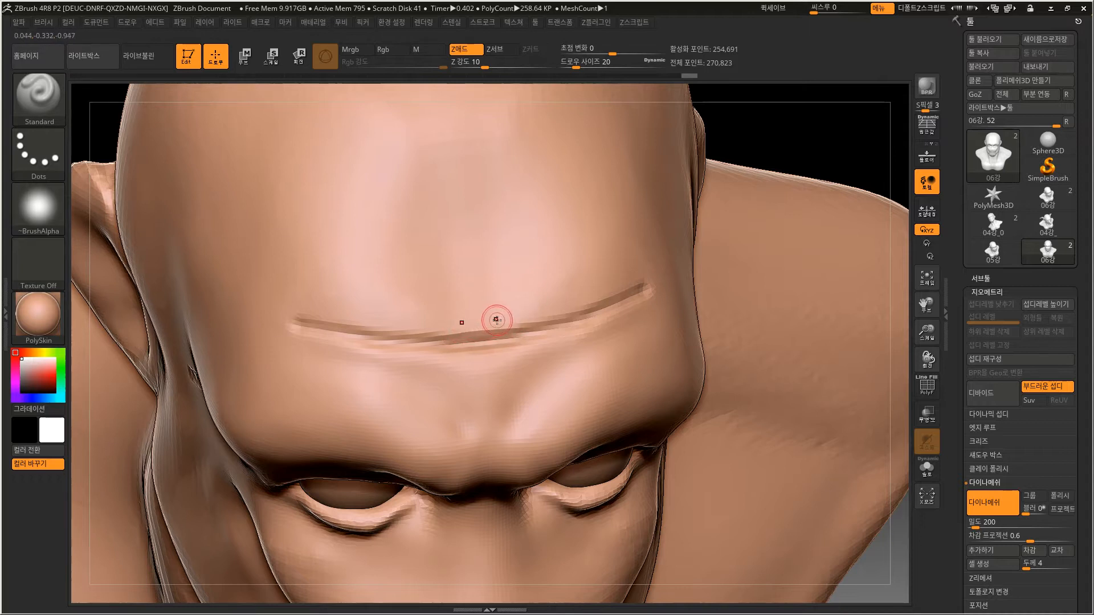
pyautogui.moveTo(503, 321)
pyautogui.mouseDown()
pyautogui.moveTo(632, 279)
pyautogui.moveTo(517, 317)
pyautogui.mouseUp()
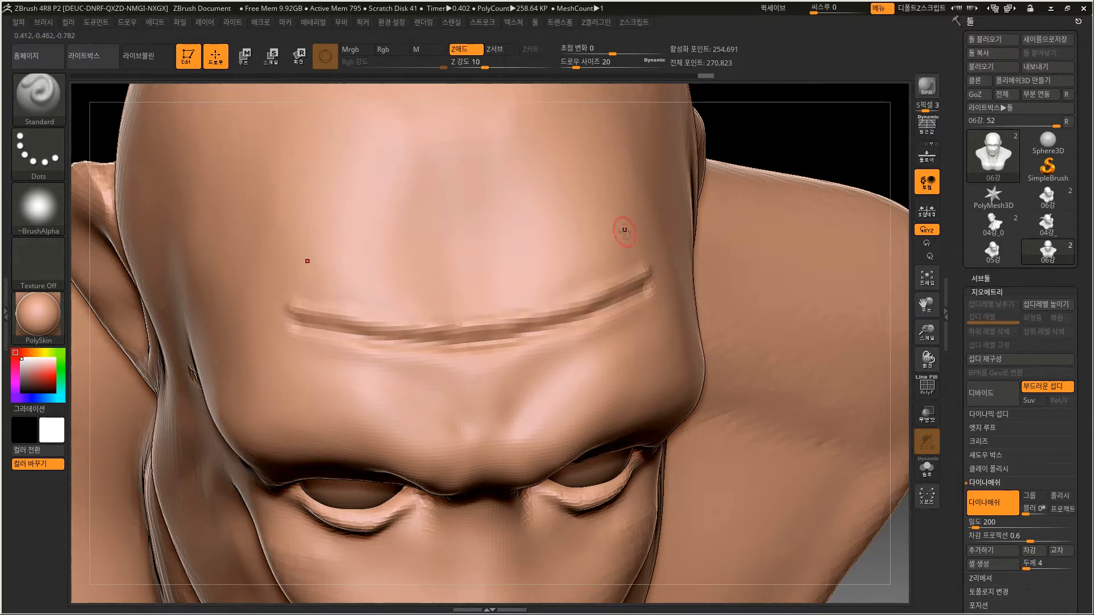
pyautogui.moveTo(811, 149)
pyautogui.mouseDown()
pyautogui.moveTo(769, 200)
pyautogui.moveTo(830, 215)
pyautogui.moveTo(757, 220)
pyautogui.mouseUp()
# Try touching up the outer end of the forehead crease and undo the change.
pyautogui.press('shift')
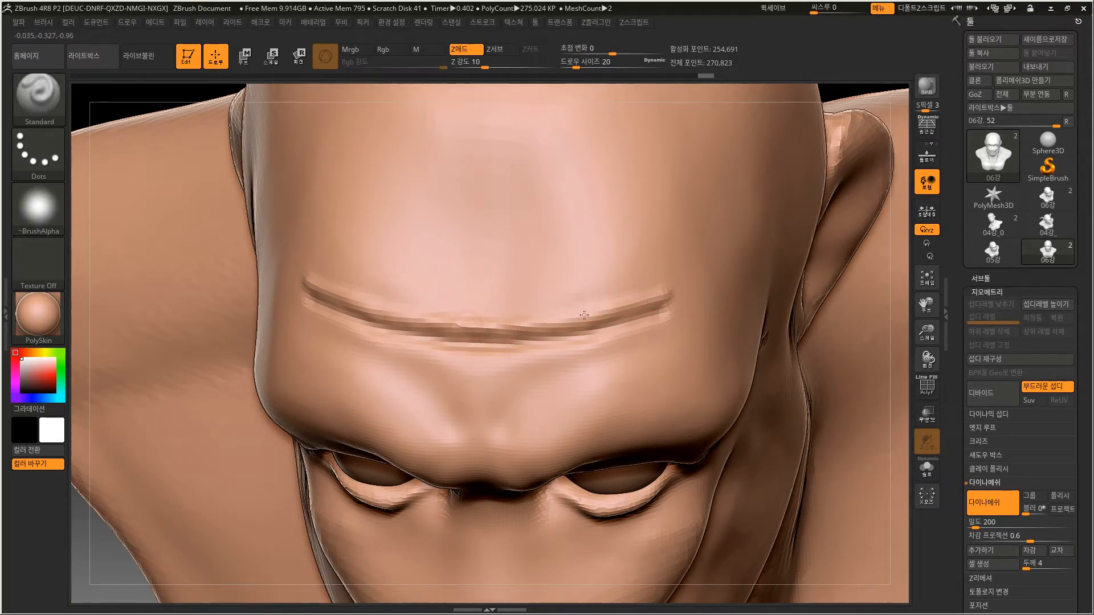
pyautogui.moveTo(656, 289)
pyautogui.mouseDown()
pyautogui.moveTo(560, 320)
pyautogui.moveTo(481, 326)
pyautogui.moveTo(649, 293)
pyautogui.mouseUp()
pyautogui.hotkey('ctrl', 'z')
pyautogui.press('shift')
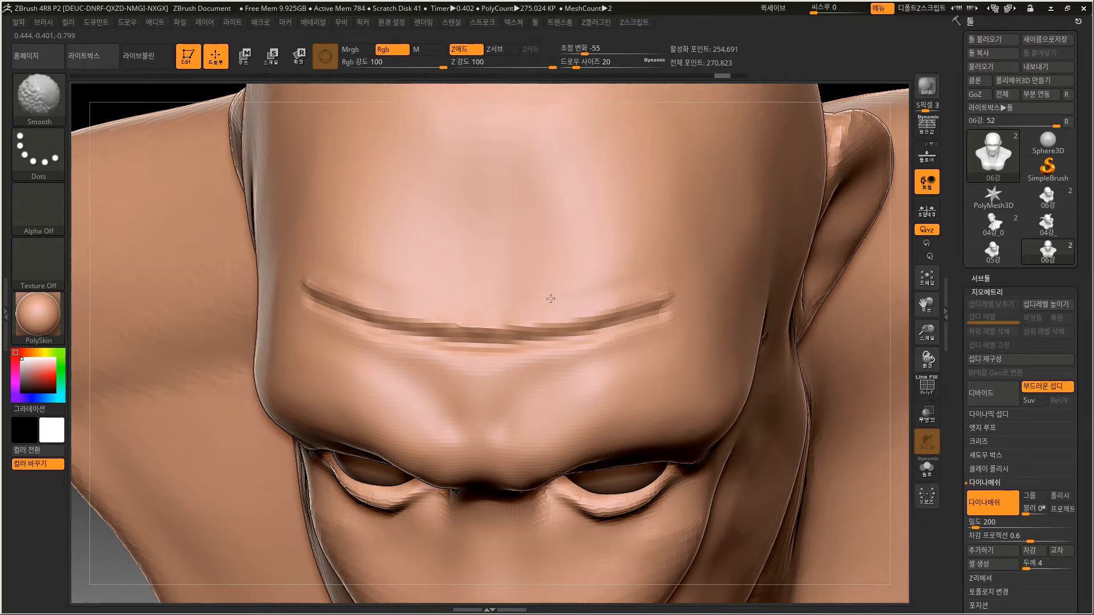
# Smooth the outer ends of the mirrored forehead crease.
pyautogui.keyDown('shift'); pyautogui.moveTo(691, 282); pyautogui.dragTo(550, 336); pyautogui.keyUp('shift')
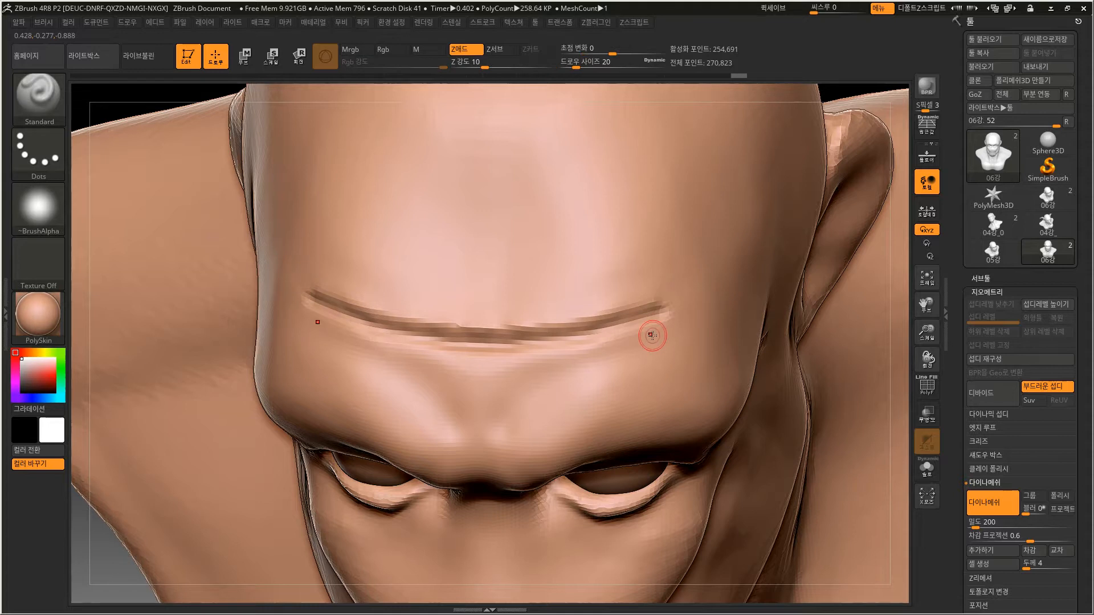
# Try painting a mask along the forehead crease and undo the mask strokes.
pyautogui.press('ctrl')
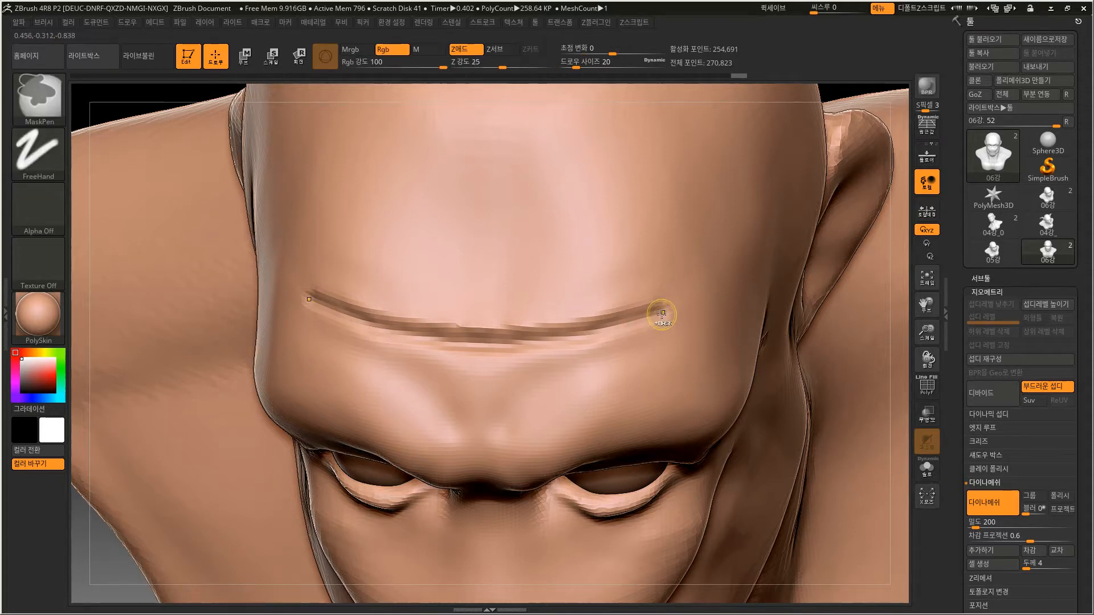
pyautogui.moveTo(664, 312)
pyautogui.keyDown('ctrl'); pyautogui.mouseDown()
pyautogui.moveTo(537, 348)
pyautogui.moveTo(402, 342)
pyautogui.mouseUp(); pyautogui.keyUp('ctrl')
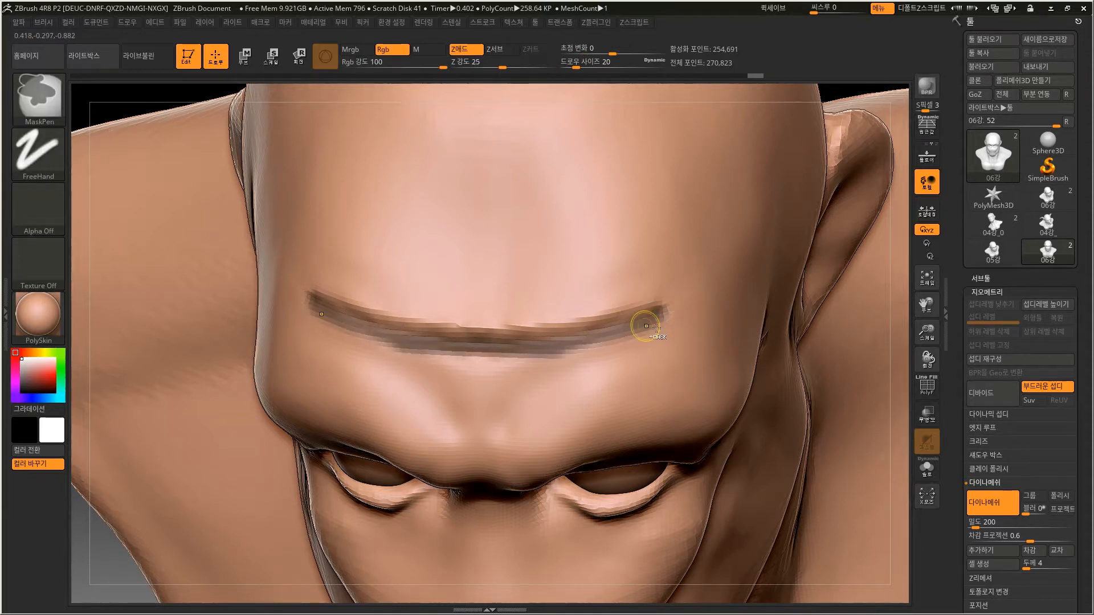
pyautogui.hotkey('ctrl', 'z')
pyautogui.press('ctrl')
pyautogui.moveTo(637, 343)
pyautogui.keyDown('ctrl'); pyautogui.mouseDown()
pyautogui.moveTo(645, 392)
pyautogui.moveTo(675, 365)
pyautogui.mouseUp(); pyautogui.keyUp('ctrl')
pyautogui.hotkey('ctrl', 'z')
pyautogui.hotkey('ctrl', 'z')
pyautogui.hotkey('ctrl', 'z')
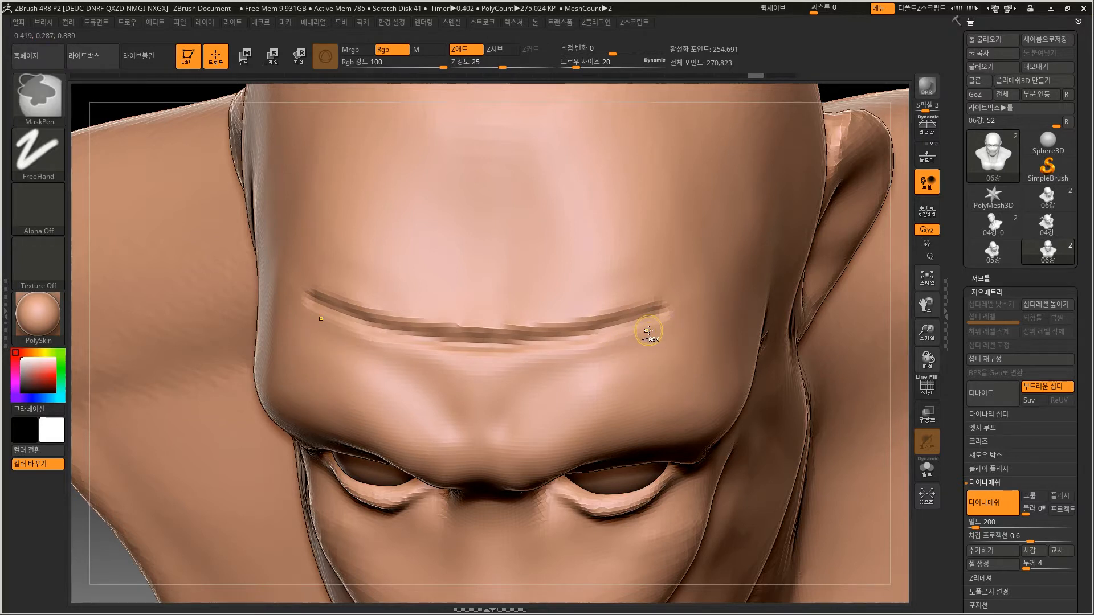
# Smooth the ridge beneath the forehead crease and soften the groove along its length.
pyautogui.moveTo(657, 323)
pyautogui.keyDown('shift'); pyautogui.mouseDown()
pyautogui.moveTo(566, 349)
pyautogui.moveTo(496, 341)
pyautogui.moveTo(587, 333)
pyautogui.moveTo(664, 308)
pyautogui.moveTo(510, 357)
pyautogui.mouseUp(); pyautogui.keyUp('shift')
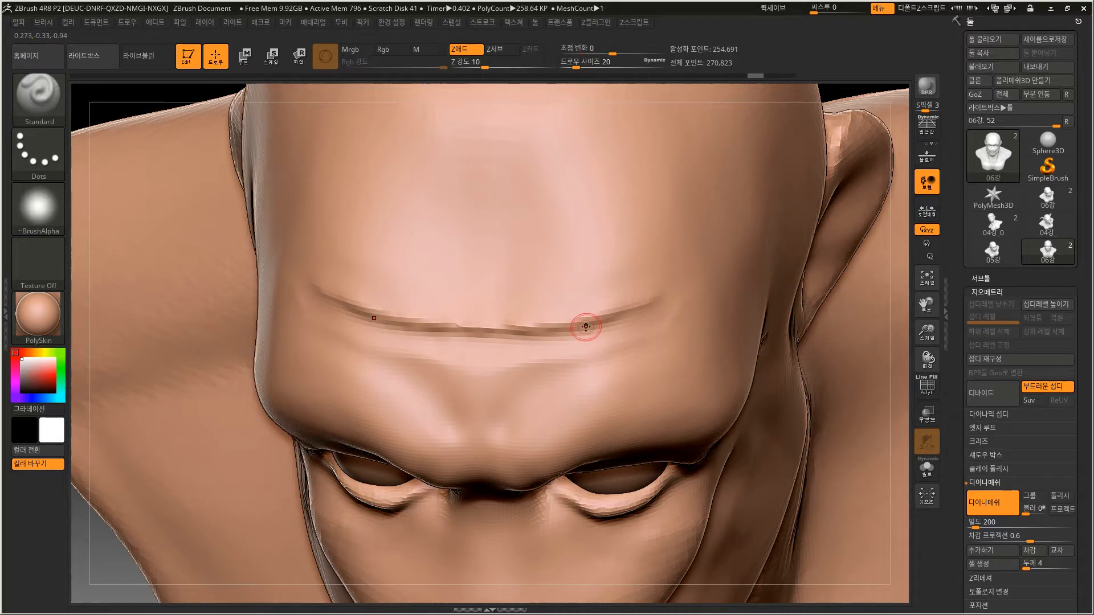
pyautogui.press('f')
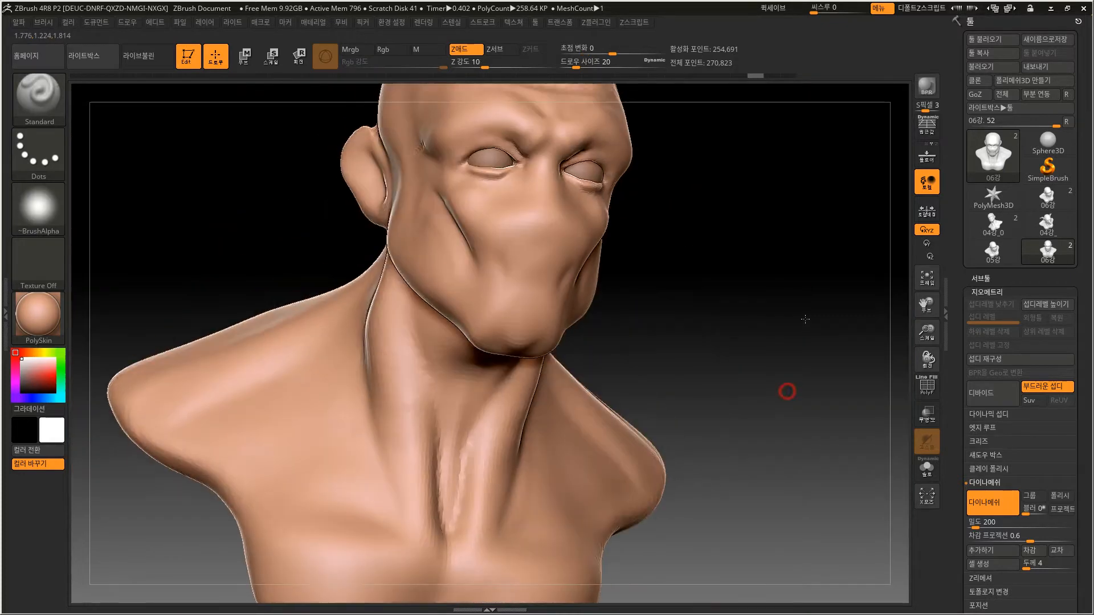
pyautogui.moveTo(805, 319); pyautogui.dragTo(781, 399)
pyautogui.moveTo(742, 357); pyautogui.dragTo(729, 376)
pyautogui.press('shift')
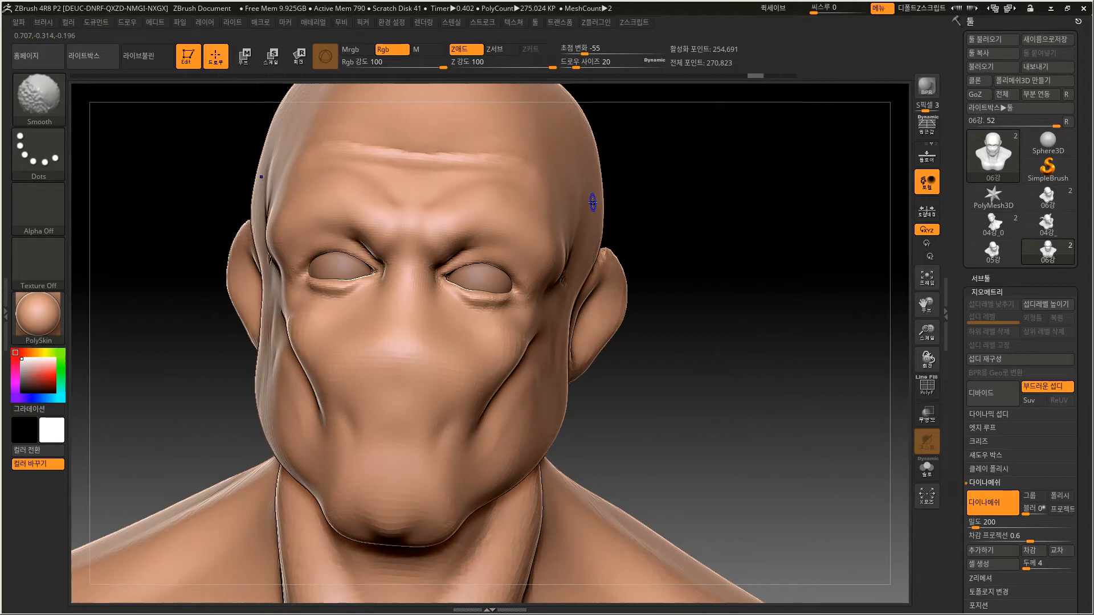
pyautogui.moveTo(722, 289)
pyautogui.mouseDown()
pyautogui.moveTo(720, 274)
pyautogui.moveTo(756, 352)
pyautogui.mouseUp()
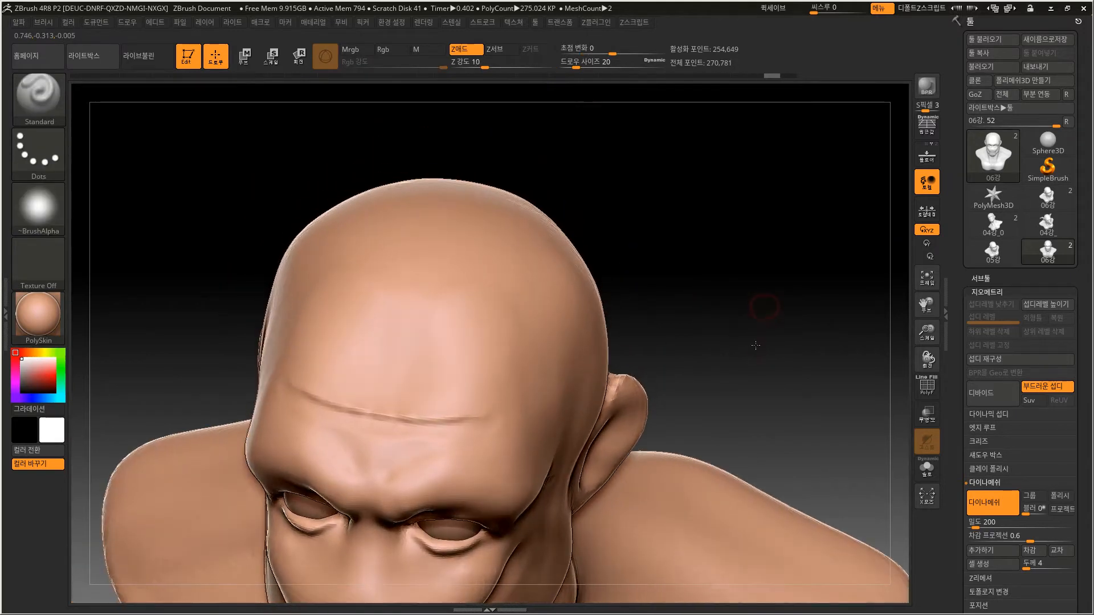
pyautogui.press('shift')
pyautogui.keyDown('shift'); pyautogui.moveTo(446, 409); pyautogui.dragTo(501, 415); pyautogui.keyUp('shift')
pyautogui.keyDown('shift'); pyautogui.moveTo(450, 421); pyautogui.dragTo(535, 400); pyautogui.keyUp('shift')
# Choose the Pinch brush, enlarge its draw size to 52 and pinch the forehead crease tighter with repeated strokes.
pyautogui.moveTo(708, 340)
pyautogui.keyDown('alt'); pyautogui.mouseDown()
pyautogui.moveTo(683, 293)
pyautogui.moveTo(656, 273)
pyautogui.moveTo(651, 355)
pyautogui.mouseUp(); pyautogui.keyUp('alt')
pyautogui.keyDown('alt'); pyautogui.moveTo(693, 310); pyautogui.dragTo(701, 236); pyautogui.keyUp('alt')
pyautogui.moveTo(698, 262); pyautogui.dragTo(705, 317)
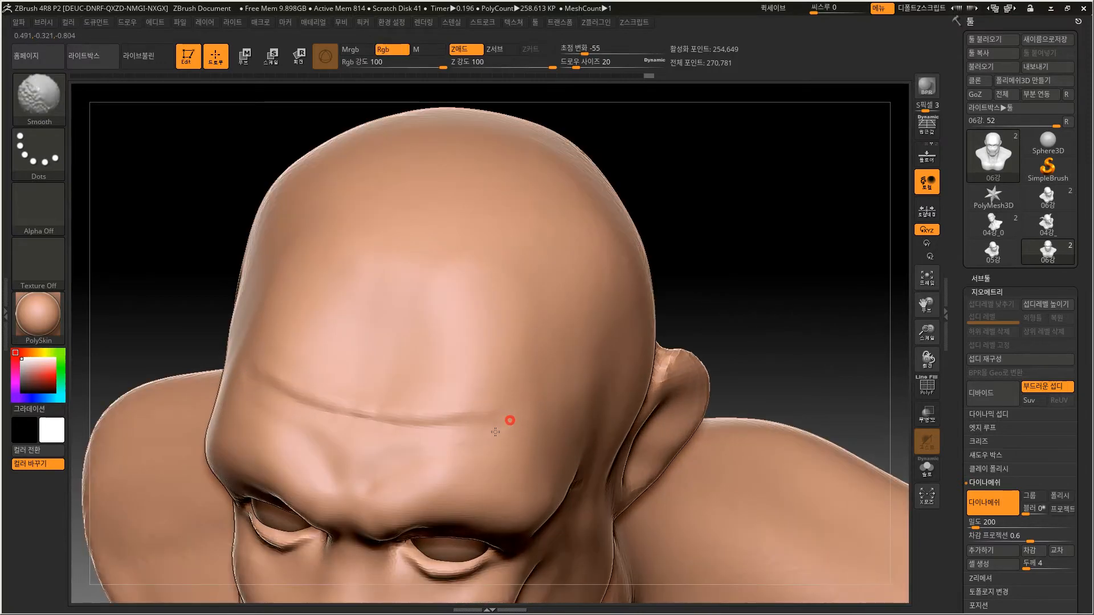
pyautogui.click(38, 94)
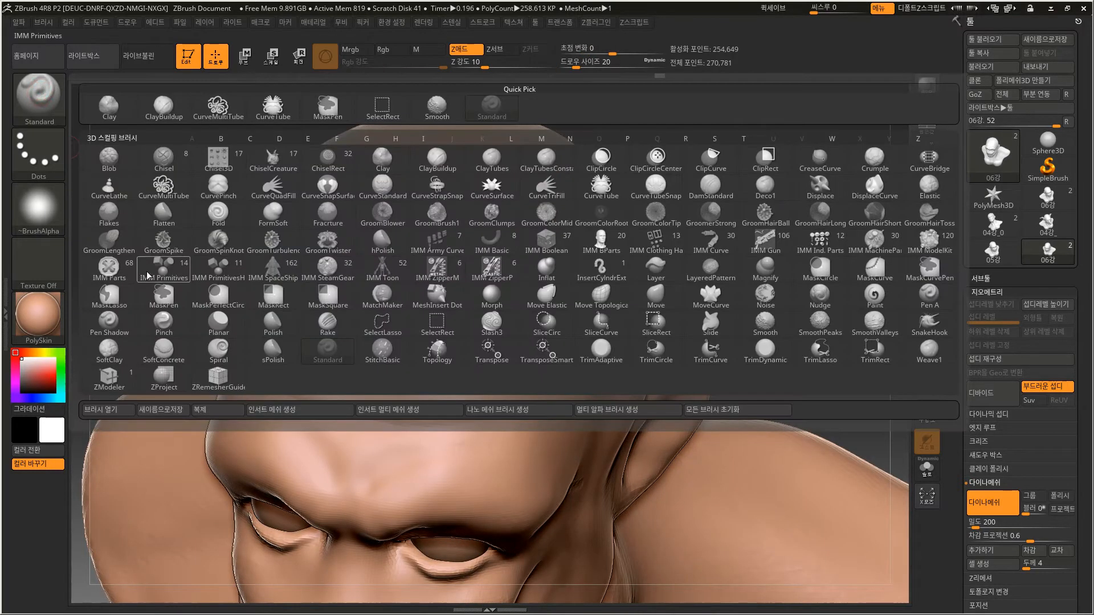
pyautogui.click(163, 324)
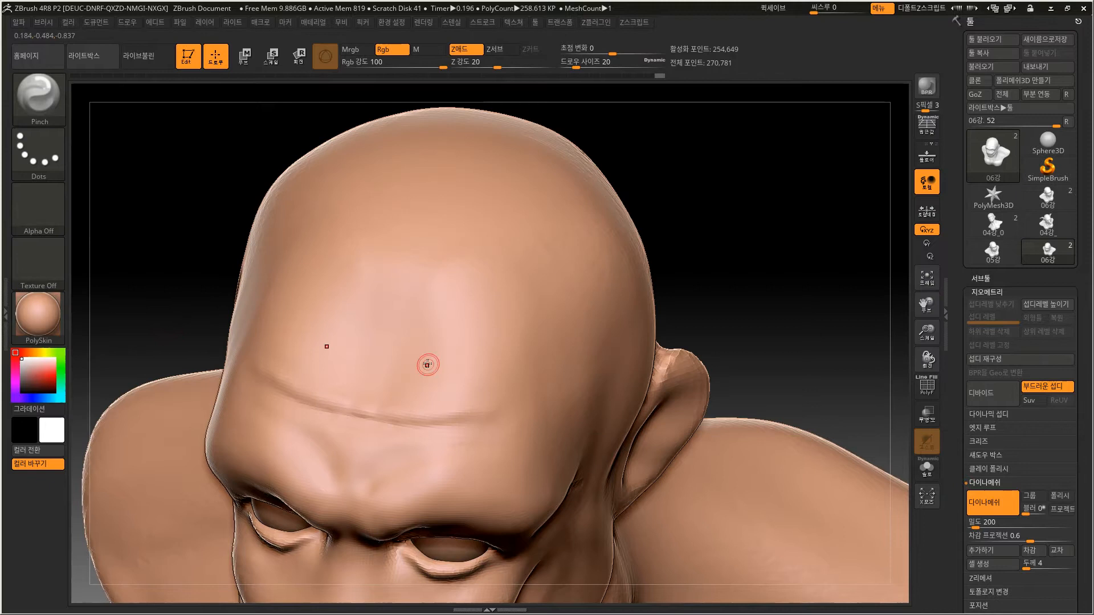
pyautogui.press(']')
pyautogui.press(']')
pyautogui.moveTo(479, 417); pyautogui.dragTo(319, 403)
pyautogui.moveTo(504, 417)
pyautogui.mouseDown()
pyautogui.moveTo(353, 416)
pyautogui.moveTo(484, 419)
pyautogui.mouseUp()
pyautogui.moveTo(403, 424); pyautogui.dragTo(479, 420)
# Smooth the crease away across the whole forehead.
pyautogui.moveTo(704, 288)
pyautogui.mouseDown()
pyautogui.moveTo(712, 274)
pyautogui.moveTo(703, 254)
pyautogui.moveTo(665, 276)
pyautogui.moveTo(690, 242)
pyautogui.moveTo(655, 256)
pyautogui.moveTo(601, 319)
pyautogui.moveTo(664, 298)
pyautogui.moveTo(429, 361)
pyautogui.mouseUp()
pyautogui.press('ctrl')
pyautogui.press('shift')
pyautogui.keyDown('shift'); pyautogui.moveTo(593, 324); pyautogui.dragTo(495, 383); pyautogui.keyUp('shift')
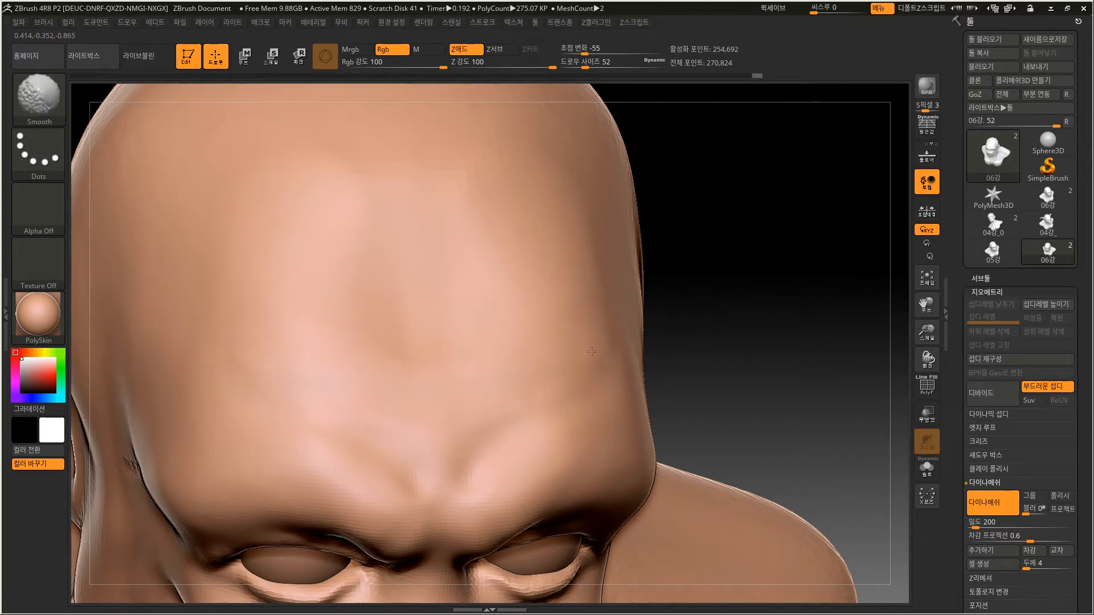
# Switch back to the Standard brush and smooth the temple area beside the eye.
pyautogui.click(43, 92)
pyautogui.click(560, 104)
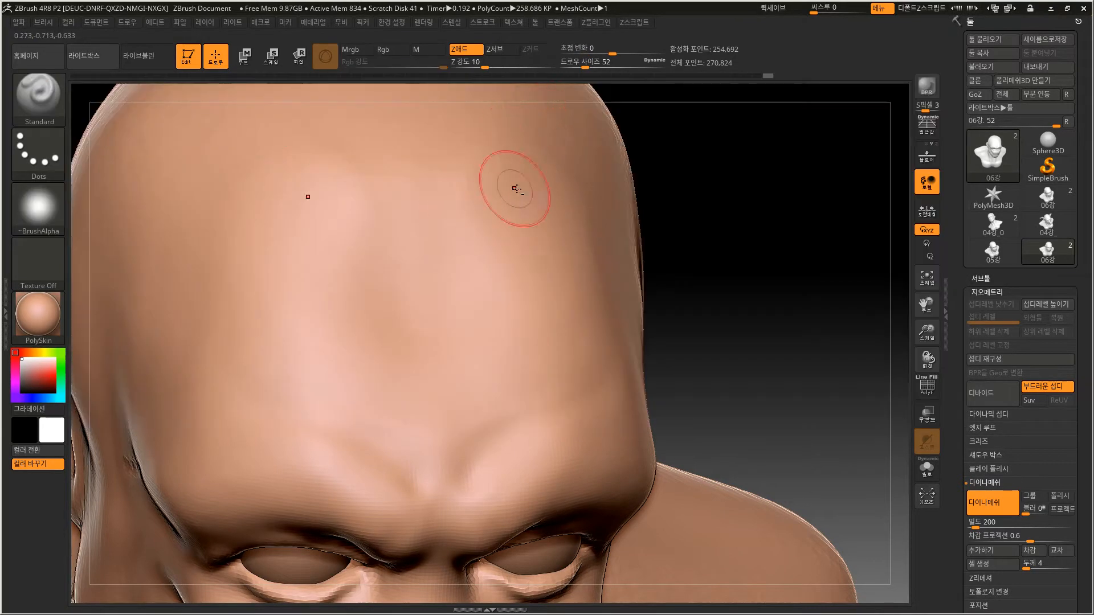
pyautogui.moveTo(713, 305); pyautogui.dragTo(698, 265)
pyautogui.moveTo(771, 214); pyautogui.dragTo(782, 186)
pyautogui.moveTo(800, 246); pyautogui.dragTo(735, 242)
pyautogui.keyDown('shift'); pyautogui.moveTo(663, 429); pyautogui.dragTo(689, 429); pyautogui.keyUp('shift')
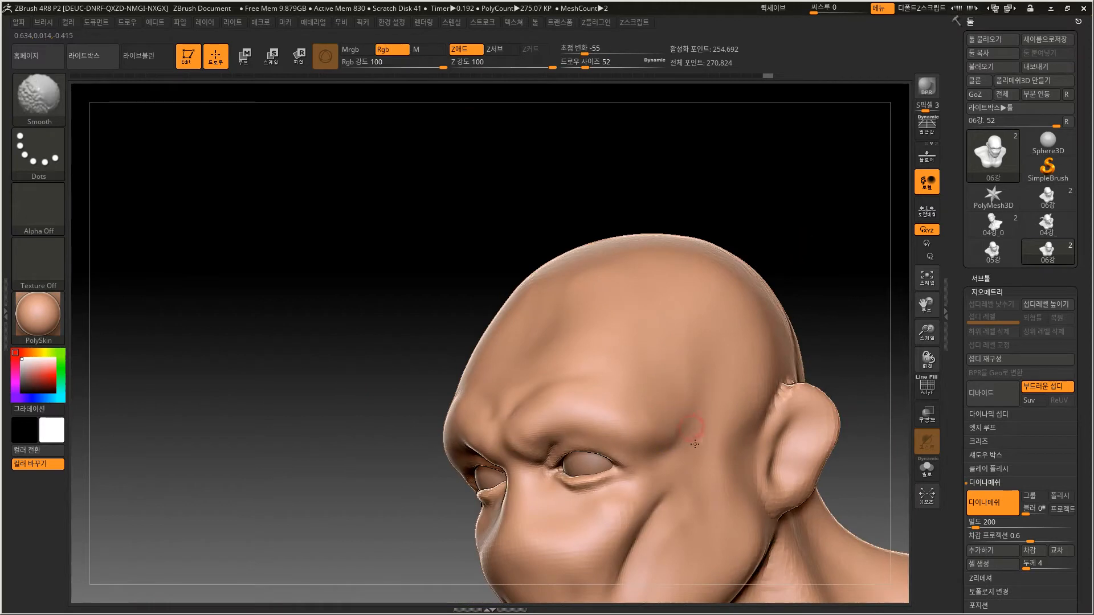
pyautogui.moveTo(826, 239)
pyautogui.keyDown('alt'); pyautogui.mouseDown()
pyautogui.moveTo(798, 188)
pyautogui.moveTo(769, 166)
pyautogui.moveTo(766, 108)
pyautogui.mouseUp(); pyautogui.keyUp('alt')
pyautogui.moveTo(774, 195)
pyautogui.mouseDown()
pyautogui.moveTo(786, 200)
pyautogui.moveTo(783, 278)
pyautogui.moveTo(771, 192)
pyautogui.mouseUp()
pyautogui.moveTo(776, 317); pyautogui.dragTo(689, 325)
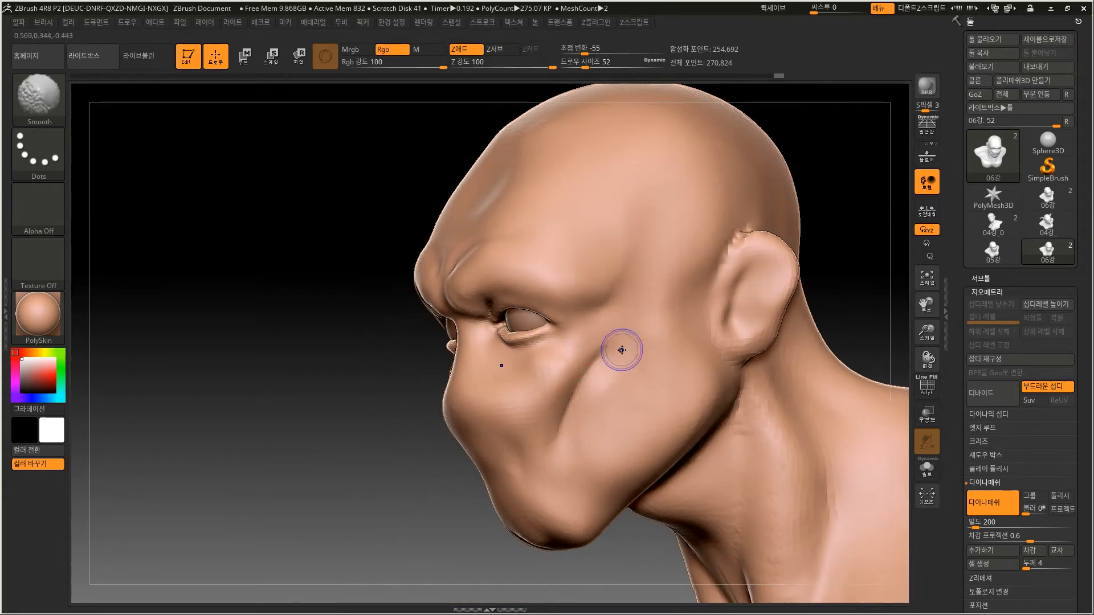
pyautogui.moveTo(413, 499)
pyautogui.keyDown('alt'); pyautogui.mouseDown()
pyautogui.moveTo(390, 440)
pyautogui.moveTo(484, 387)
pyautogui.moveTo(561, 322)
pyautogui.mouseUp(); pyautogui.keyUp('alt')
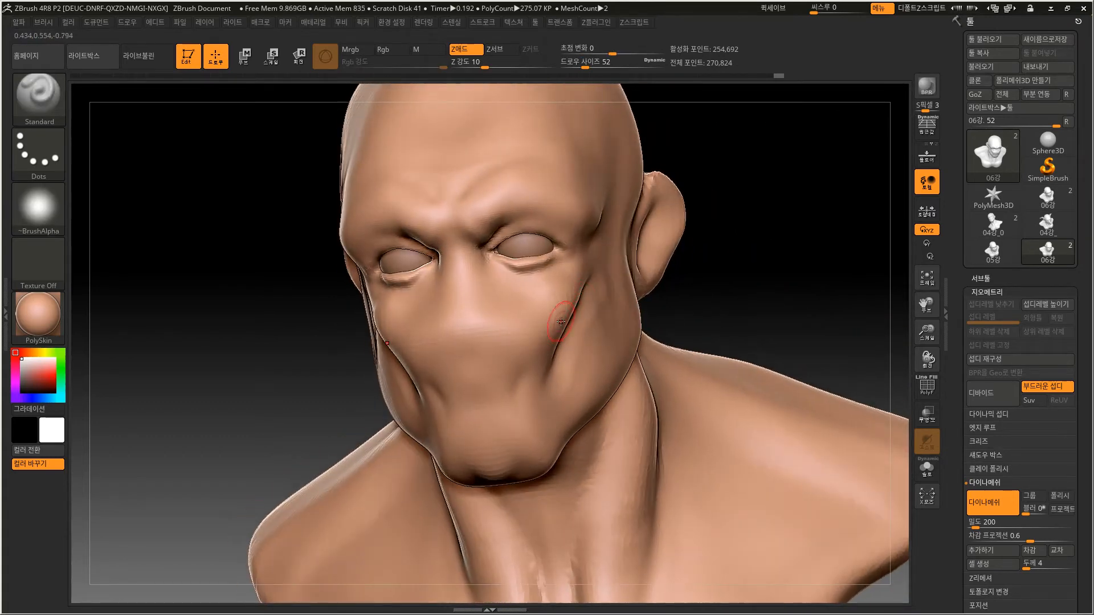
# Choose the DamStandard brush at draw size 36, carve a crease along the rear edge of the neck muscle and smooth it.
pyautogui.click(38, 96)
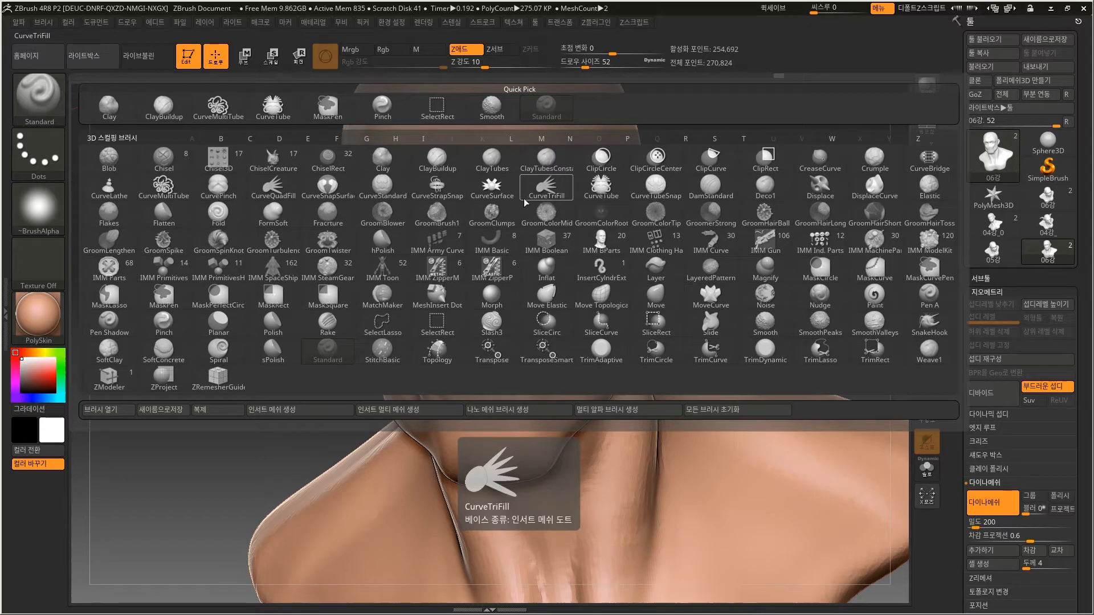
pyautogui.press('d')
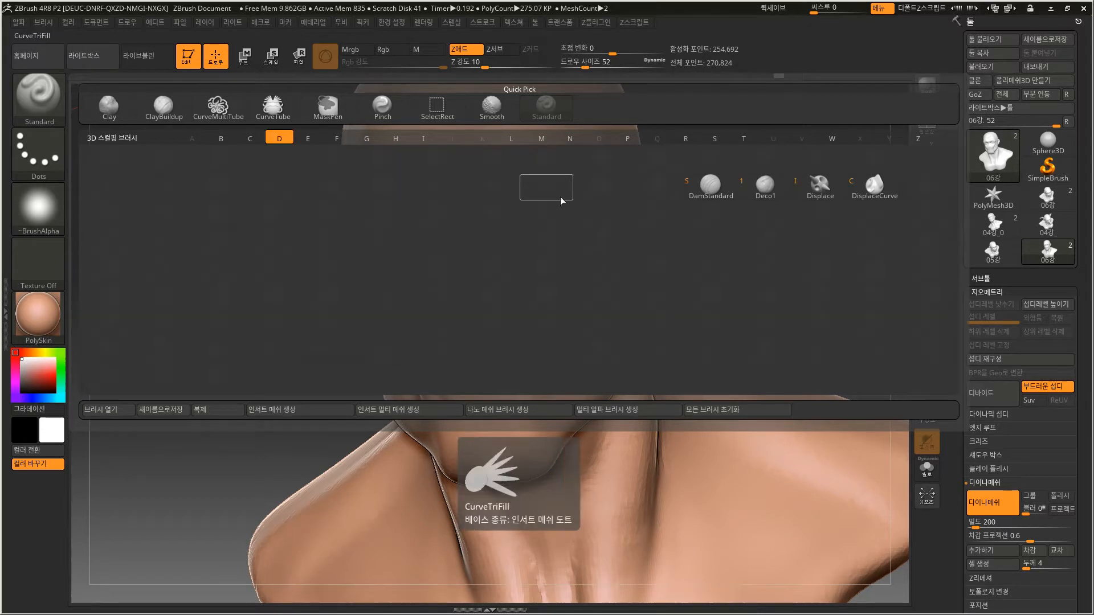
pyautogui.click(710, 185)
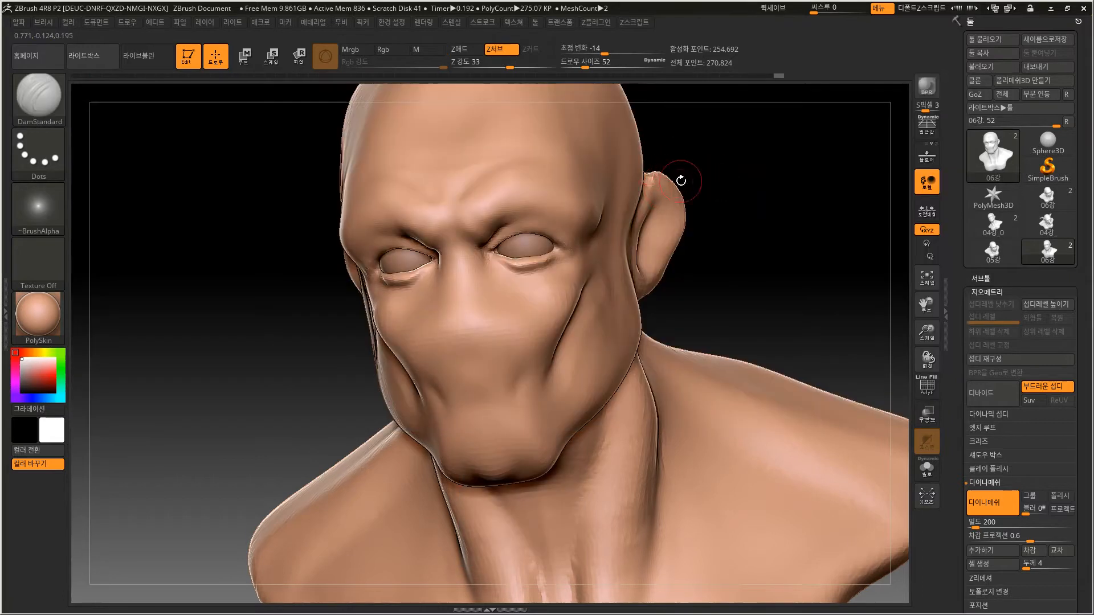
pyautogui.press(']')
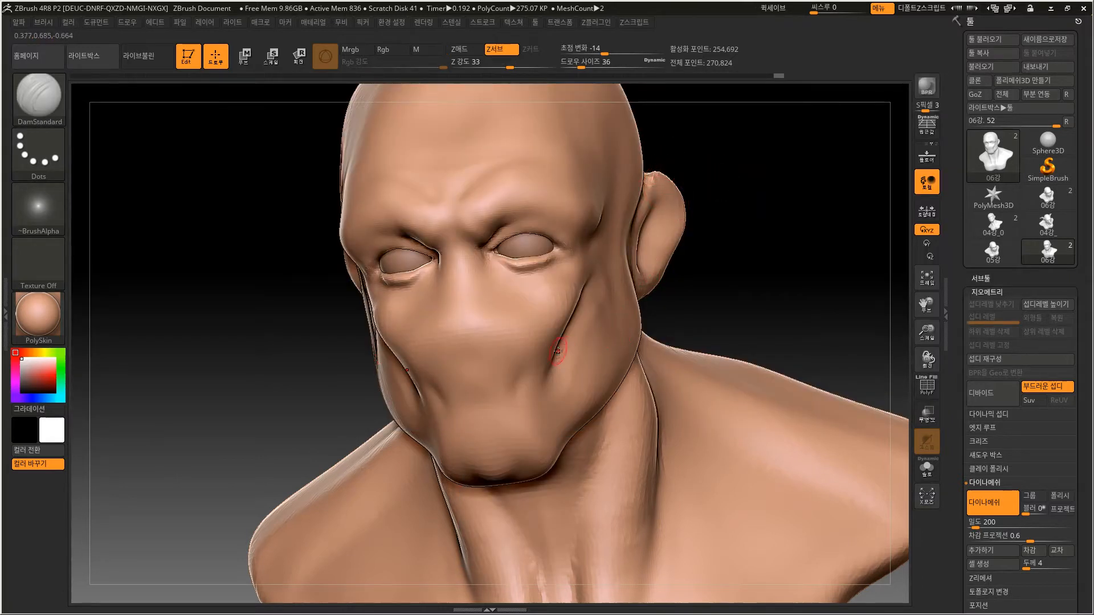
pyautogui.moveTo(781, 244); pyautogui.dragTo(732, 273)
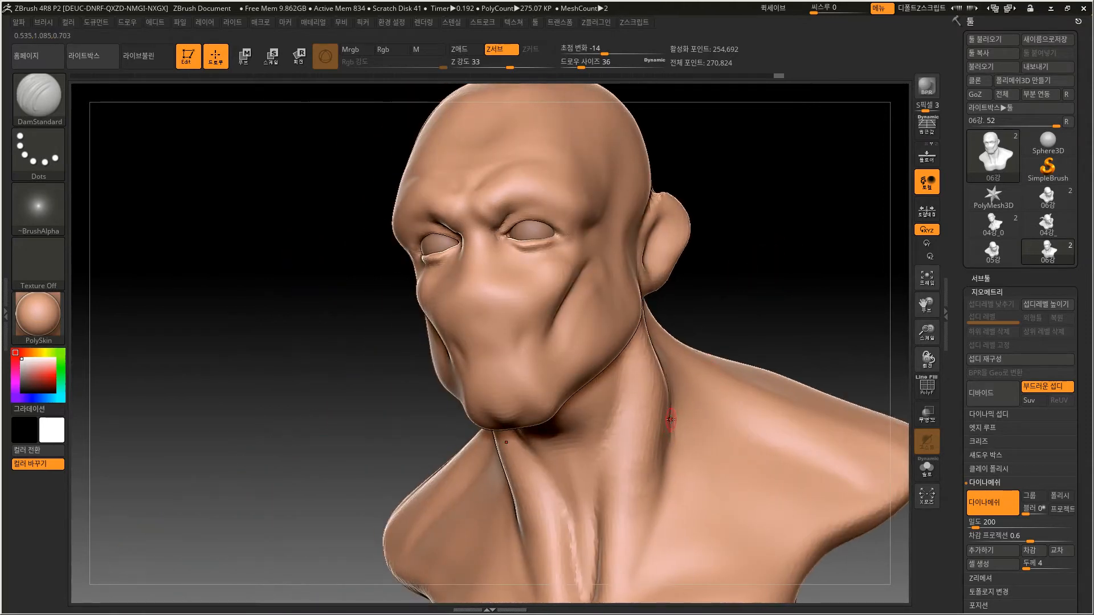
pyautogui.moveTo(708, 362)
pyautogui.mouseDown()
pyautogui.moveTo(737, 293)
pyautogui.moveTo(653, 307)
pyautogui.mouseUp()
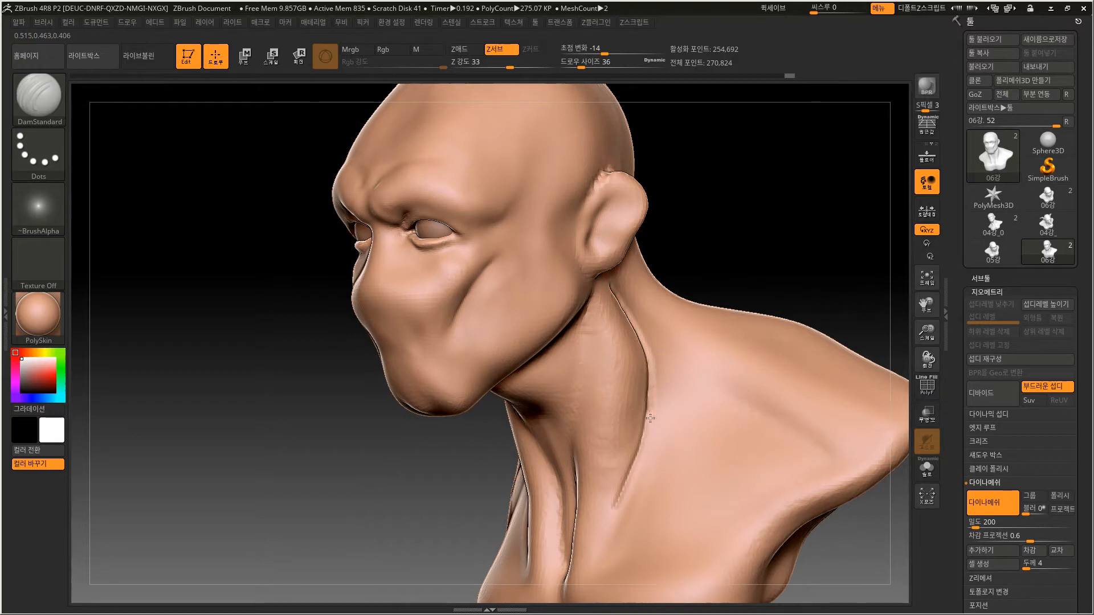
pyautogui.press('shift')
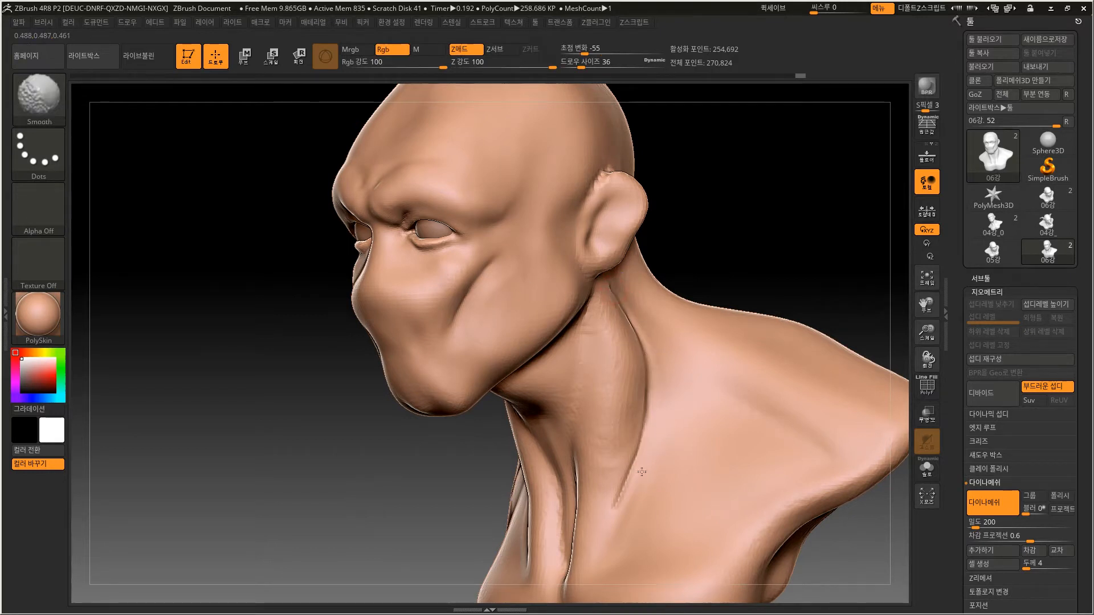
# Try carving a long crease along the front edge of the neck muscle and undo the strokes.
pyautogui.keyDown('alt'); pyautogui.moveTo(725, 225); pyautogui.dragTo(732, 194); pyautogui.keyUp('alt')
pyautogui.moveTo(710, 234)
pyautogui.mouseDown()
pyautogui.moveTo(727, 225)
pyautogui.moveTo(737, 246)
pyautogui.moveTo(701, 196)
pyautogui.mouseUp()
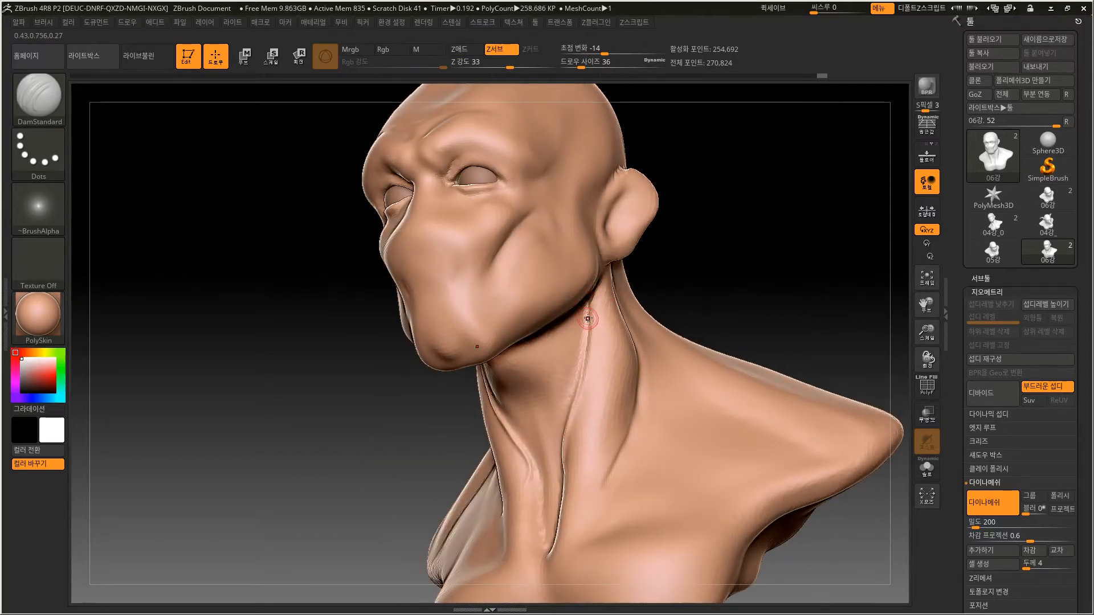
pyautogui.press('shift')
pyautogui.moveTo(637, 292); pyautogui.dragTo(677, 274)
pyautogui.moveTo(558, 483); pyautogui.dragTo(576, 376)
pyautogui.moveTo(671, 257); pyautogui.dragTo(627, 272)
pyautogui.hotkey('ctrl', 'z')
pyautogui.hotkey('ctrl', 'z')
pyautogui.hotkey('ctrl', 'z')
pyautogui.hotkey('ctrl', 'z')
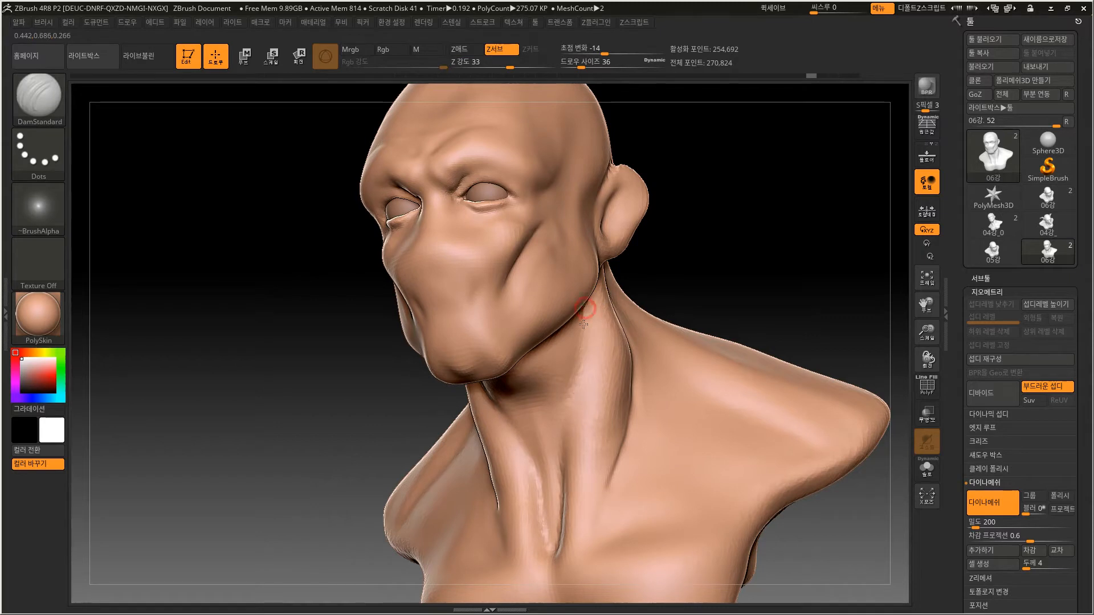
# Carve the front edge of the neck muscle from the jaw down to the throat and smooth the groove.
pyautogui.moveTo(584, 324); pyautogui.dragTo(553, 477)
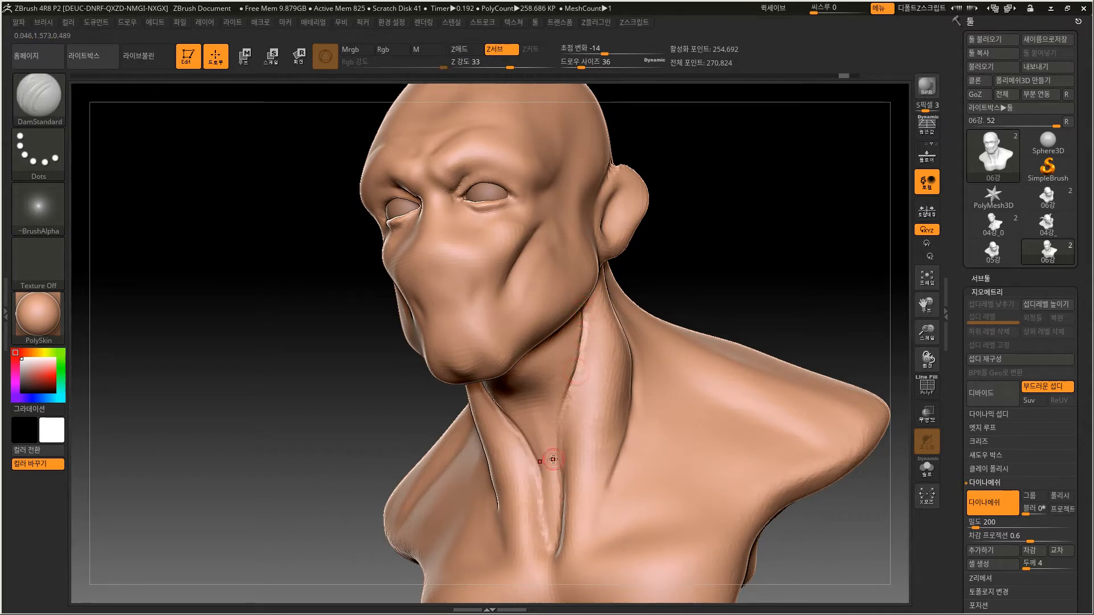
pyautogui.moveTo(559, 410)
pyautogui.mouseDown()
pyautogui.moveTo(554, 491)
pyautogui.moveTo(552, 449)
pyautogui.mouseUp()
pyautogui.moveTo(577, 344); pyautogui.dragTo(555, 423)
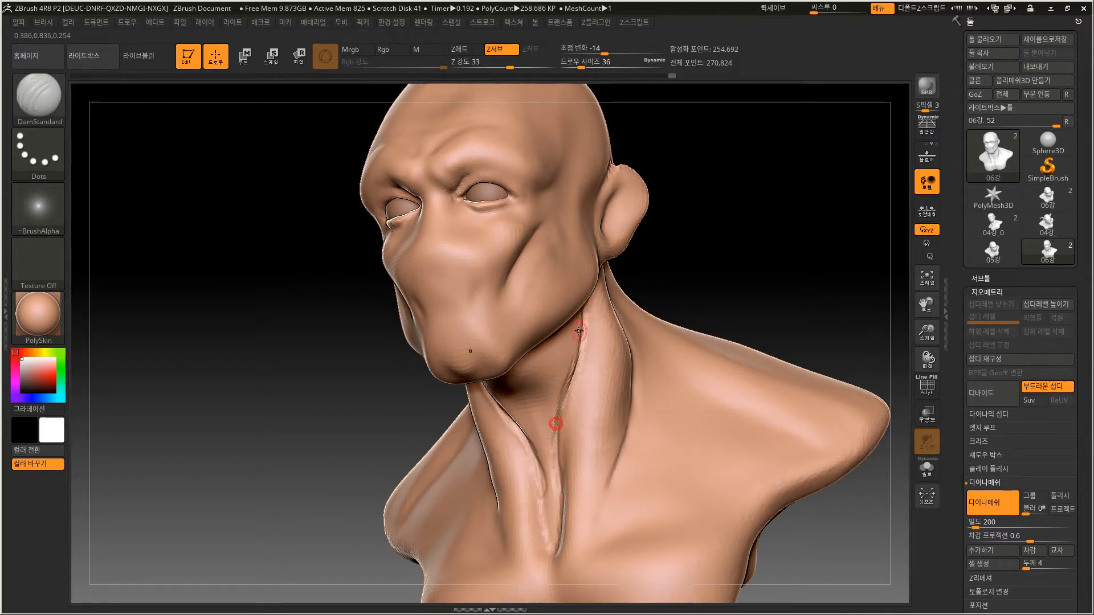
pyautogui.press('shift')
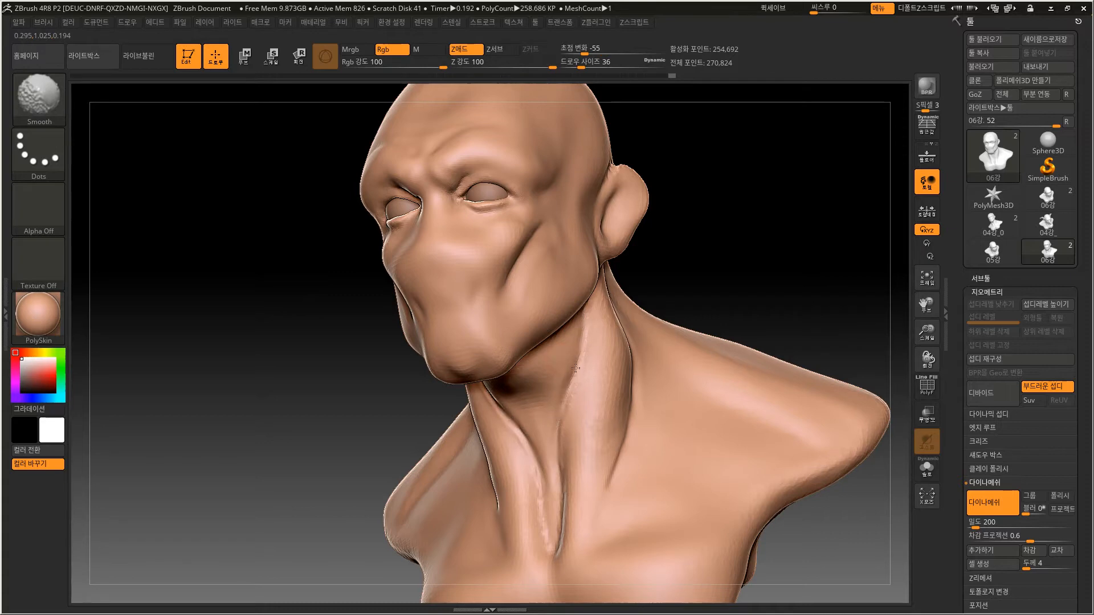
# Carve a short crease on the neck just beneath the jaw and blend it in.
pyautogui.keyDown('alt'); pyautogui.moveTo(720, 268); pyautogui.dragTo(619, 267); pyautogui.keyUp('alt')
pyautogui.moveTo(560, 340); pyautogui.dragTo(550, 380)
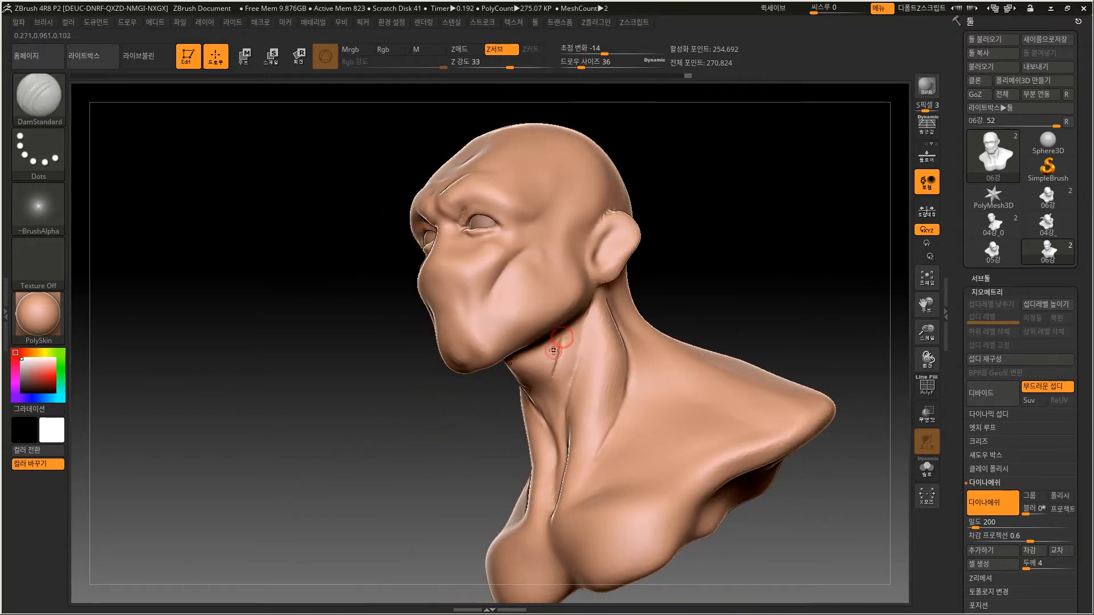
pyautogui.press('shift')
pyautogui.moveTo(683, 251)
pyautogui.mouseDown()
pyautogui.moveTo(727, 244)
pyautogui.moveTo(696, 244)
pyautogui.moveTo(712, 255)
pyautogui.mouseUp()
pyautogui.keyDown('alt'); pyautogui.moveTo(714, 303); pyautogui.dragTo(661, 319); pyautogui.keyUp('alt')
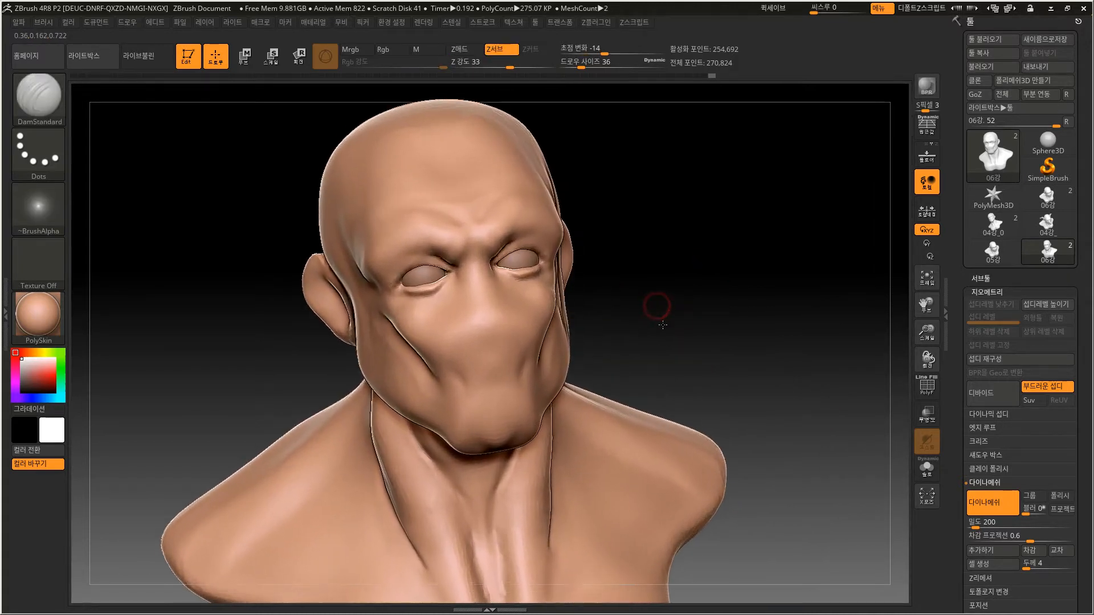
# Reduce the DamStandard draw size to 24 and carve sharp creases at the inner eye corners and between the brows.
pyautogui.moveTo(641, 193)
pyautogui.mouseDown()
pyautogui.moveTo(651, 186)
pyautogui.moveTo(529, 228)
pyautogui.mouseUp()
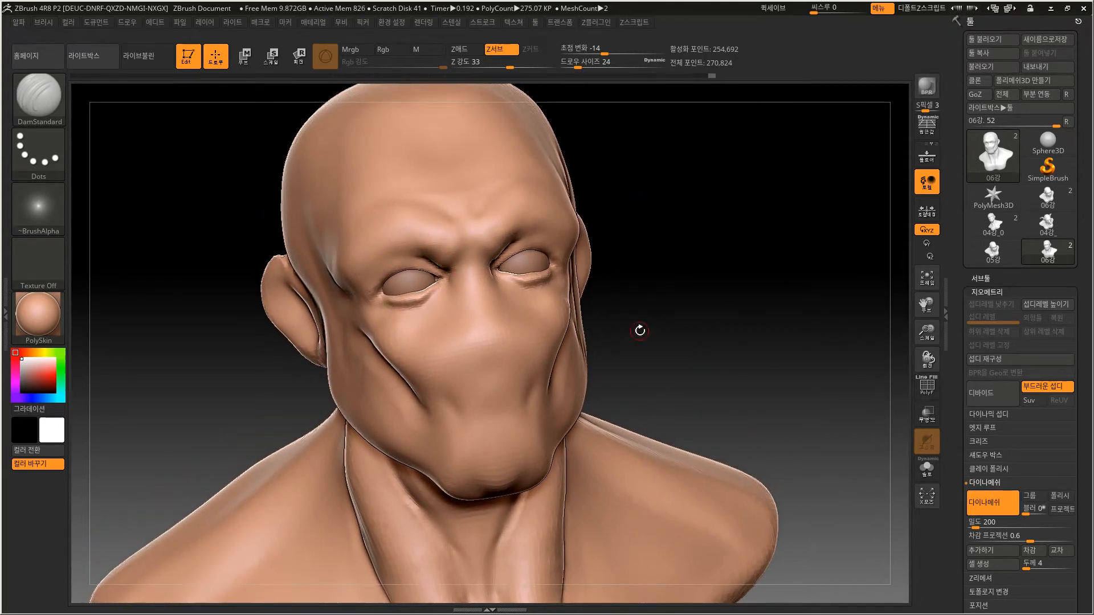
pyautogui.moveTo(649, 183)
pyautogui.mouseDown()
pyautogui.moveTo(676, 237)
pyautogui.moveTo(589, 194)
pyautogui.moveTo(535, 198)
pyautogui.mouseUp()
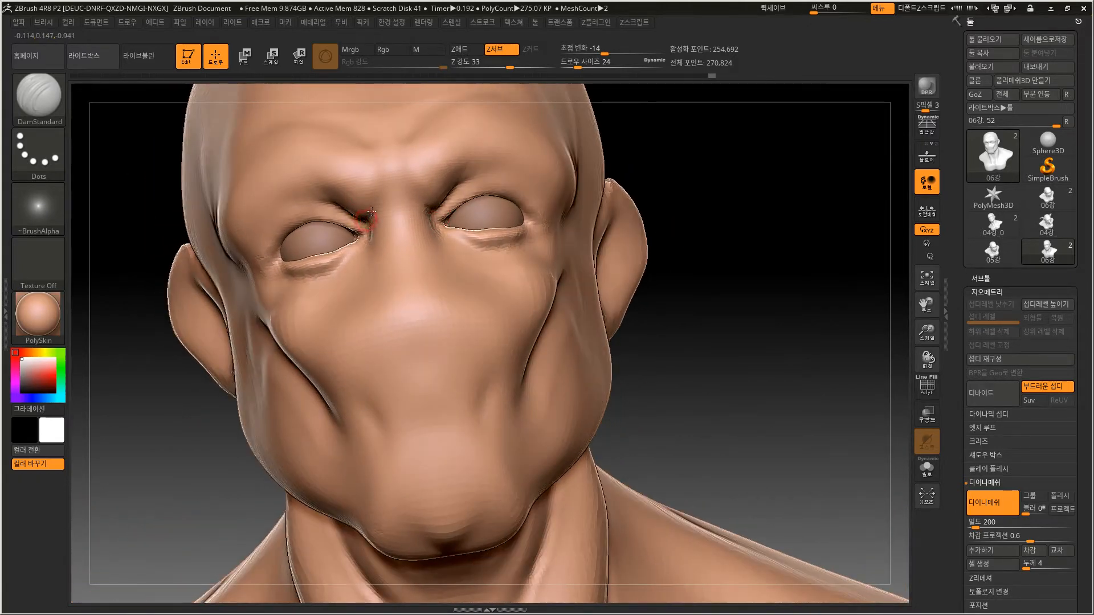
pyautogui.moveTo(381, 193); pyautogui.dragTo(371, 219)
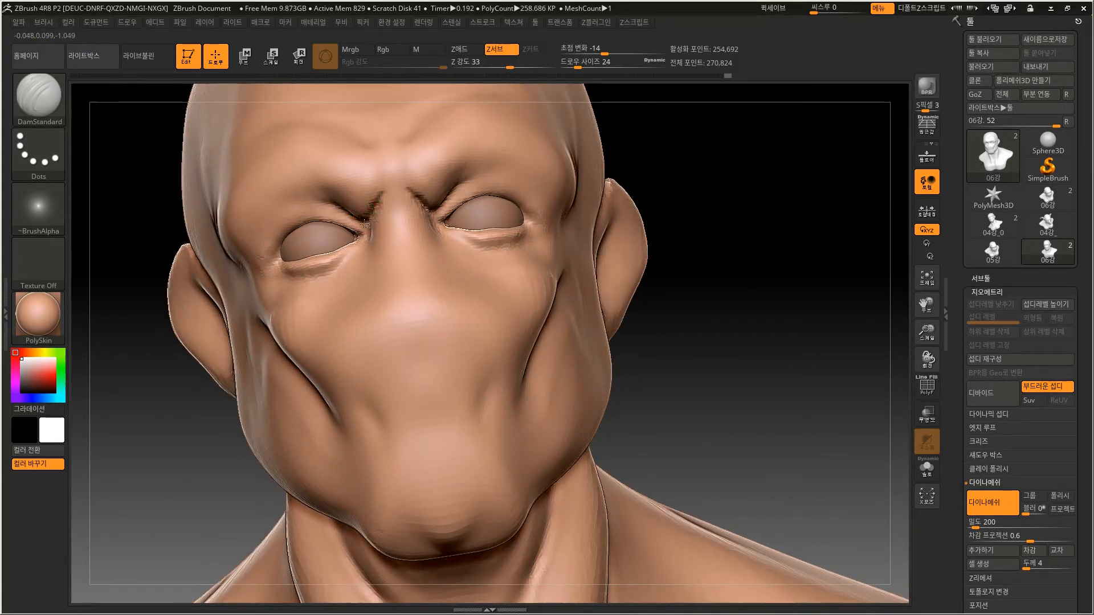
pyautogui.moveTo(373, 162); pyautogui.dragTo(365, 143)
pyautogui.moveTo(373, 161); pyautogui.dragTo(364, 141)
# Carve sharp creases at the outer eye corners and along the folds beneath the lower eyelids with DamStandard.
pyautogui.moveTo(732, 183); pyautogui.dragTo(619, 194)
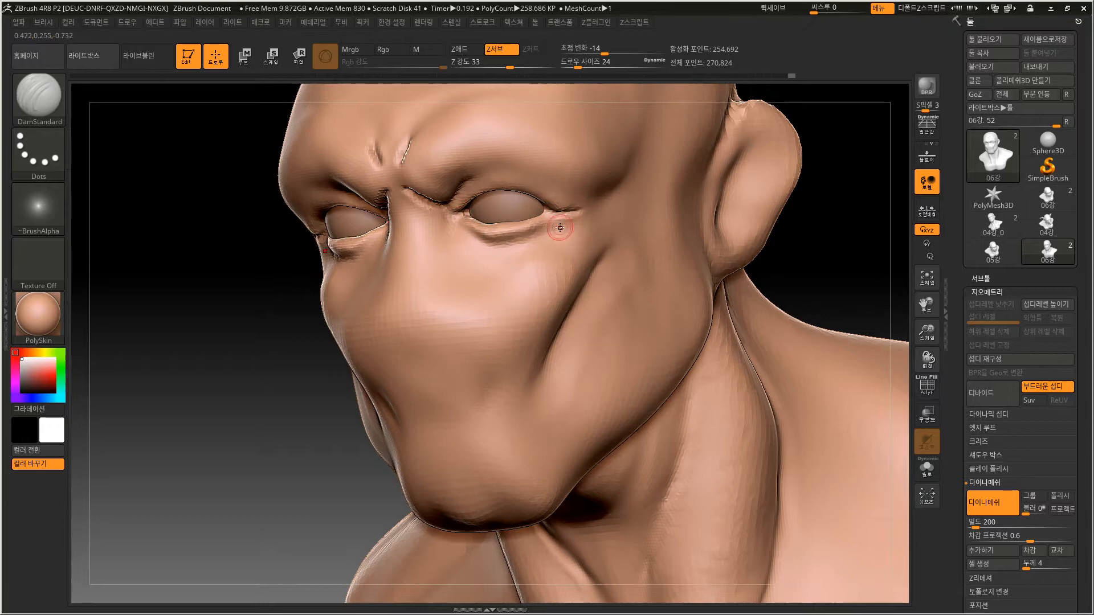
pyautogui.moveTo(526, 238); pyautogui.dragTo(541, 222)
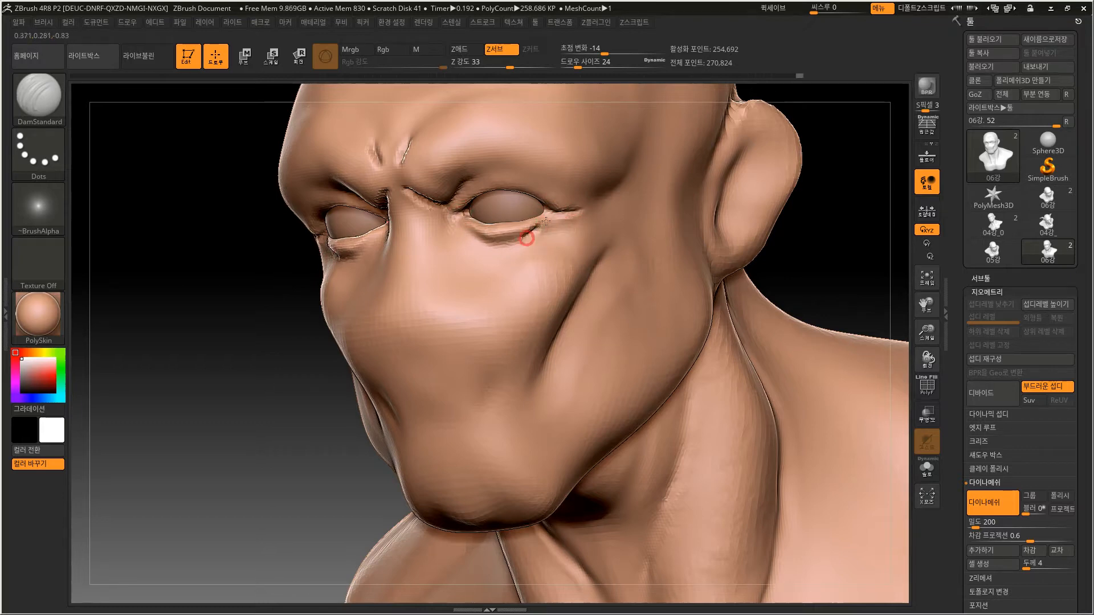
pyautogui.moveTo(835, 215); pyautogui.dragTo(830, 231)
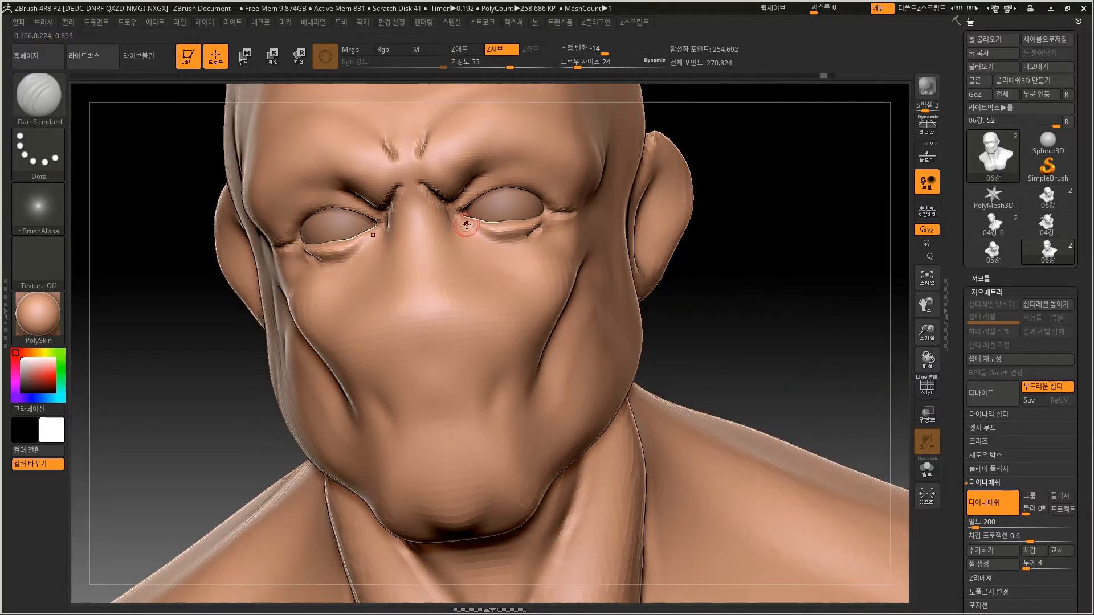
pyautogui.moveTo(470, 229); pyautogui.dragTo(488, 236)
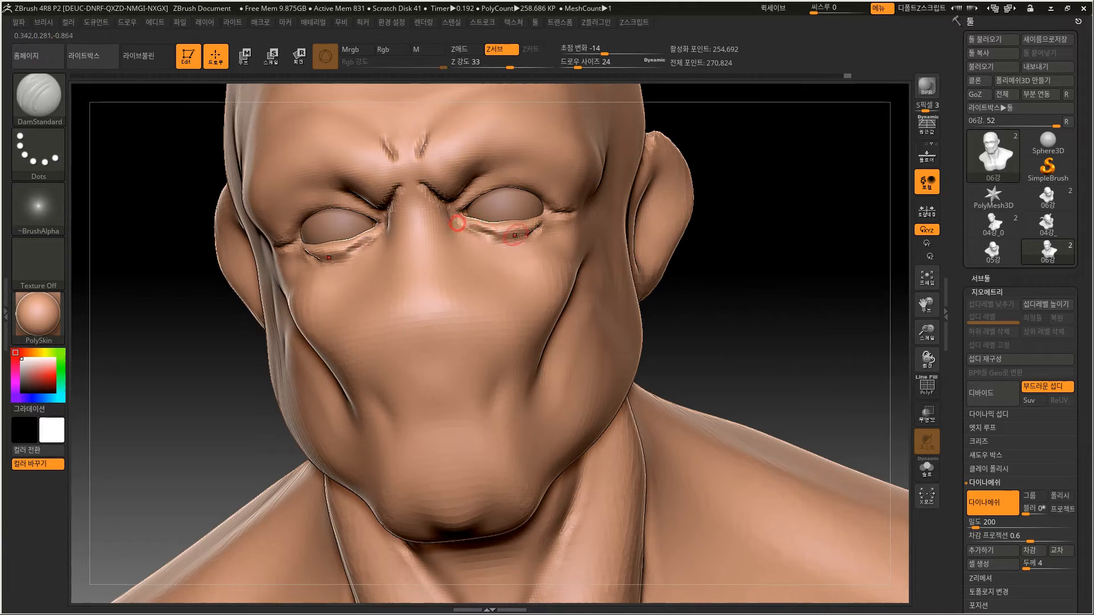
# Smooth the creases between the brows and around the eyes.
pyautogui.moveTo(754, 264)
pyautogui.keyDown('alt'); pyautogui.mouseDown()
pyautogui.moveTo(738, 230)
pyautogui.moveTo(732, 269)
pyautogui.moveTo(686, 264)
pyautogui.mouseUp(); pyautogui.keyUp('alt')
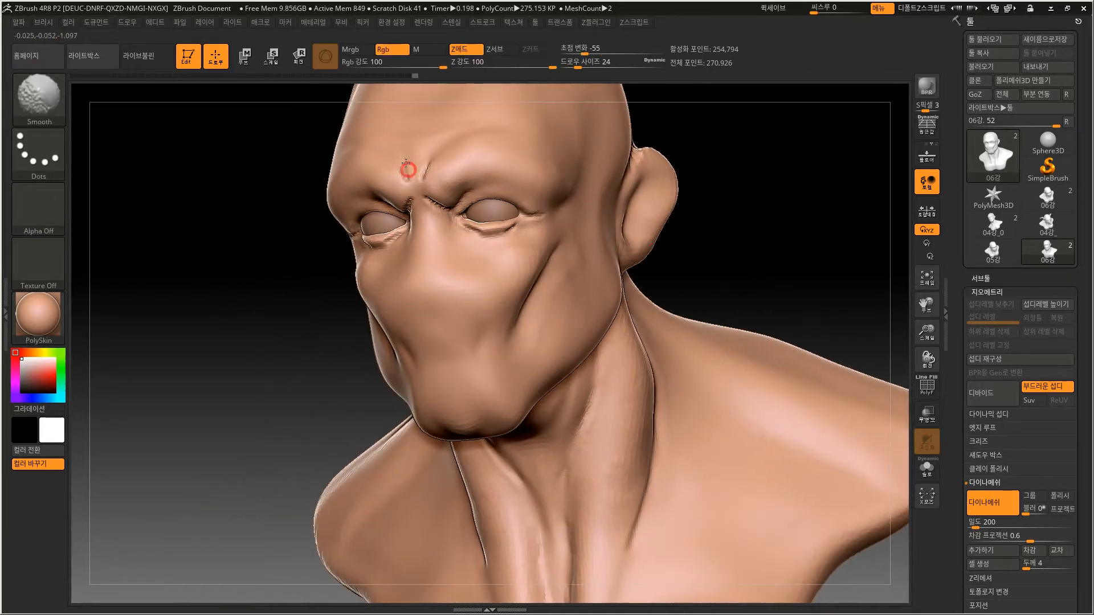
pyautogui.moveTo(435, 211)
pyautogui.mouseDown()
pyautogui.moveTo(463, 225)
pyautogui.moveTo(541, 220)
pyautogui.mouseUp()
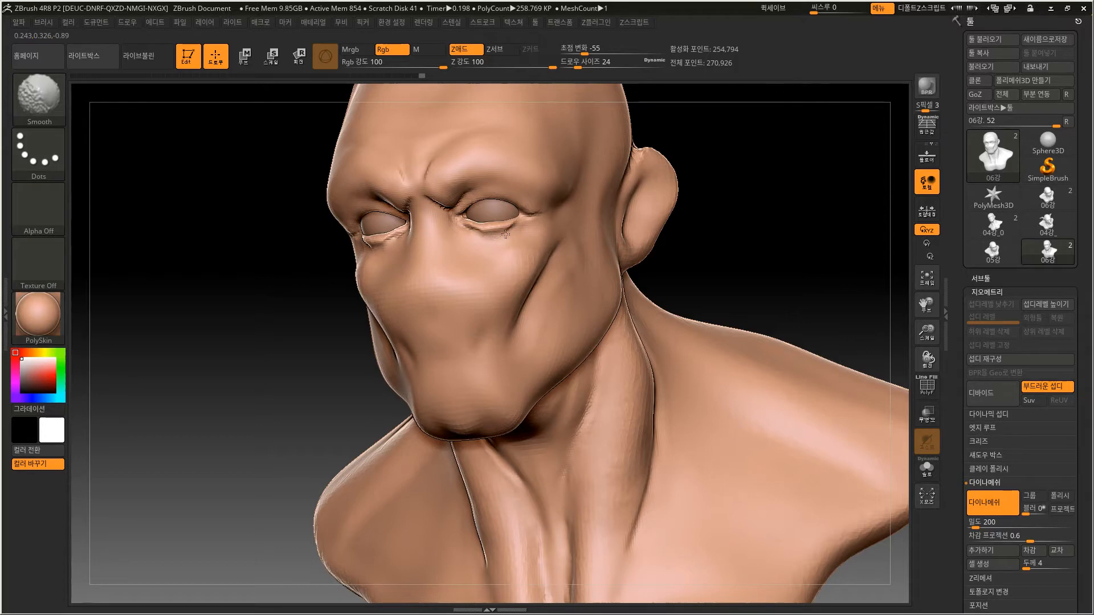
pyautogui.moveTo(696, 163)
pyautogui.mouseDown()
pyautogui.moveTo(723, 176)
pyautogui.moveTo(676, 164)
pyautogui.moveTo(697, 160)
pyautogui.moveTo(686, 274)
pyautogui.mouseUp()
pyautogui.keyDown('shift'); pyautogui.moveTo(416, 225); pyautogui.dragTo(377, 228); pyautogui.keyUp('shift')
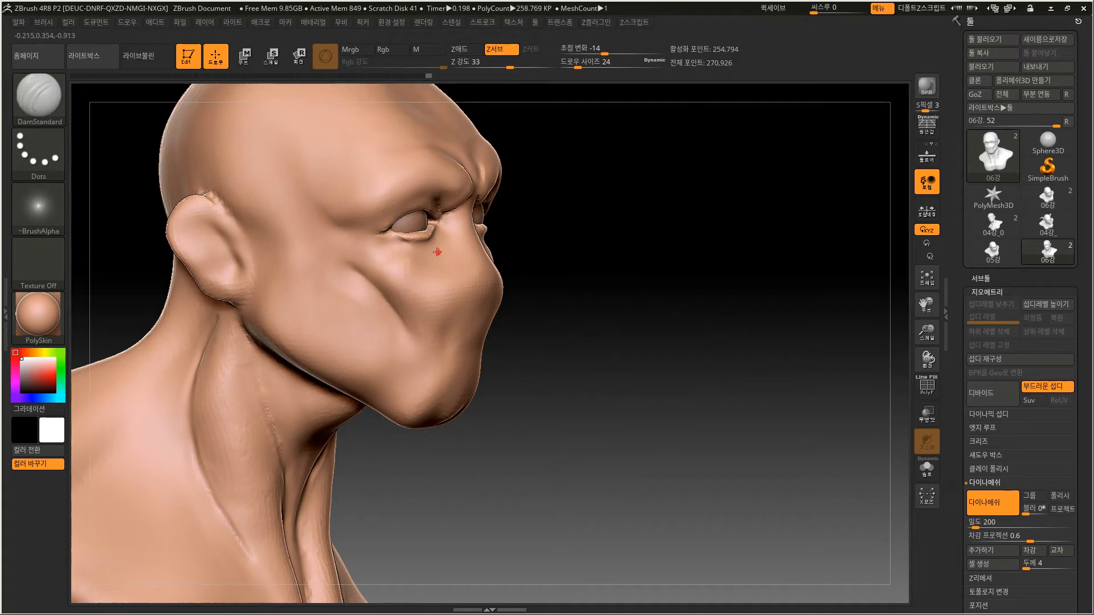
# Carve a horizontal mouth line with short upturned creases at its corners and smooth the corners.
pyautogui.moveTo(549, 350); pyautogui.dragTo(488, 359)
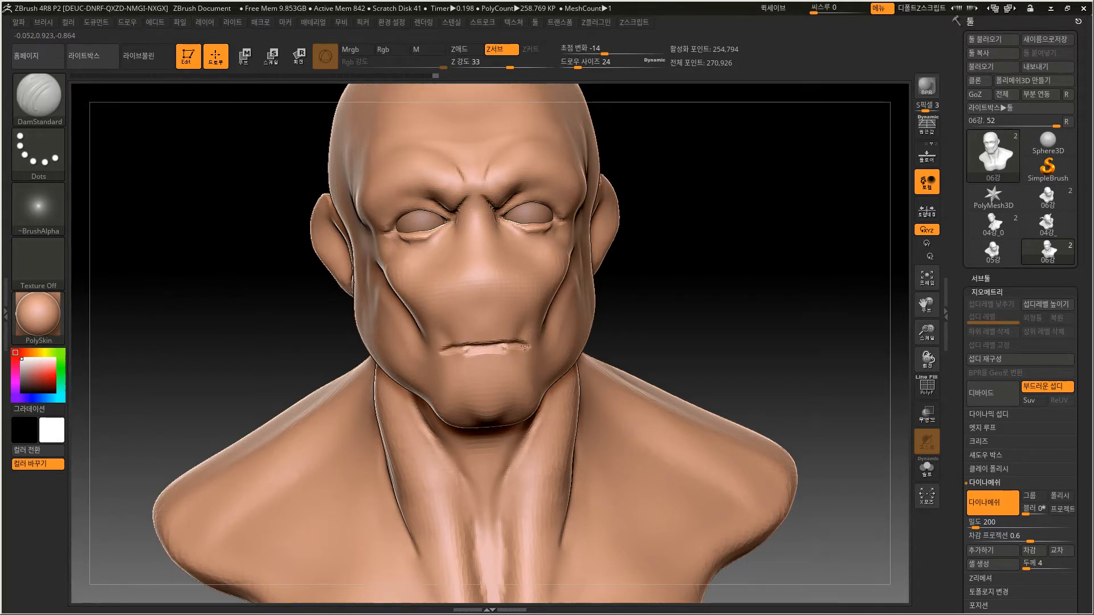
pyautogui.press('shift')
pyautogui.moveTo(530, 347); pyautogui.dragTo(526, 338)
pyautogui.hotkey('ctrl', 'z')
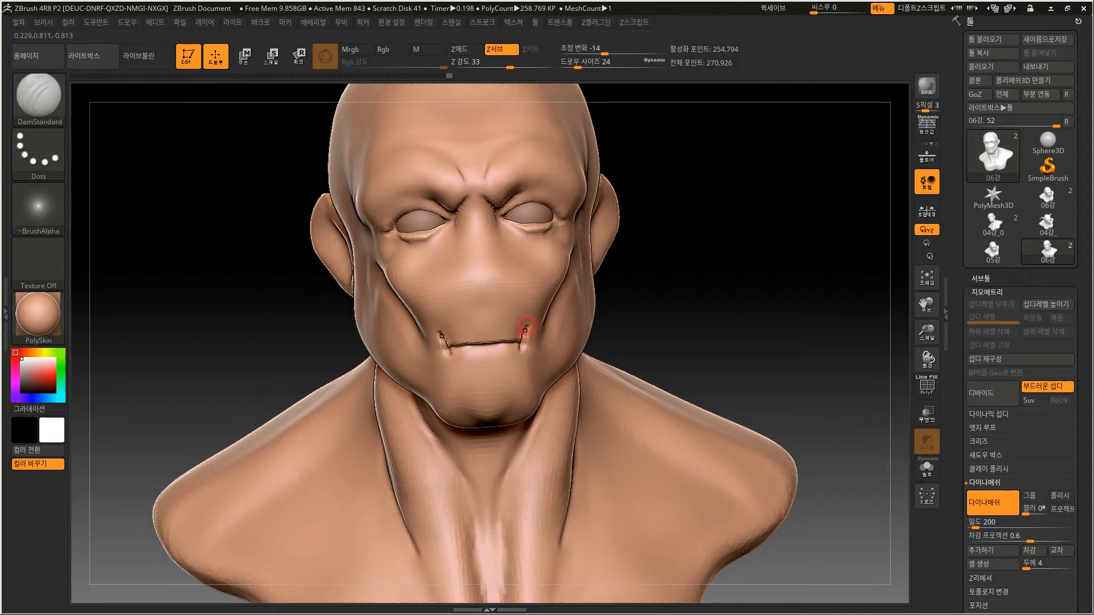
pyautogui.press('shift')
pyautogui.moveTo(514, 337)
pyautogui.keyDown('shift'); pyautogui.mouseDown()
pyautogui.moveTo(459, 346)
pyautogui.moveTo(485, 353)
pyautogui.mouseUp(); pyautogui.keyUp('shift')
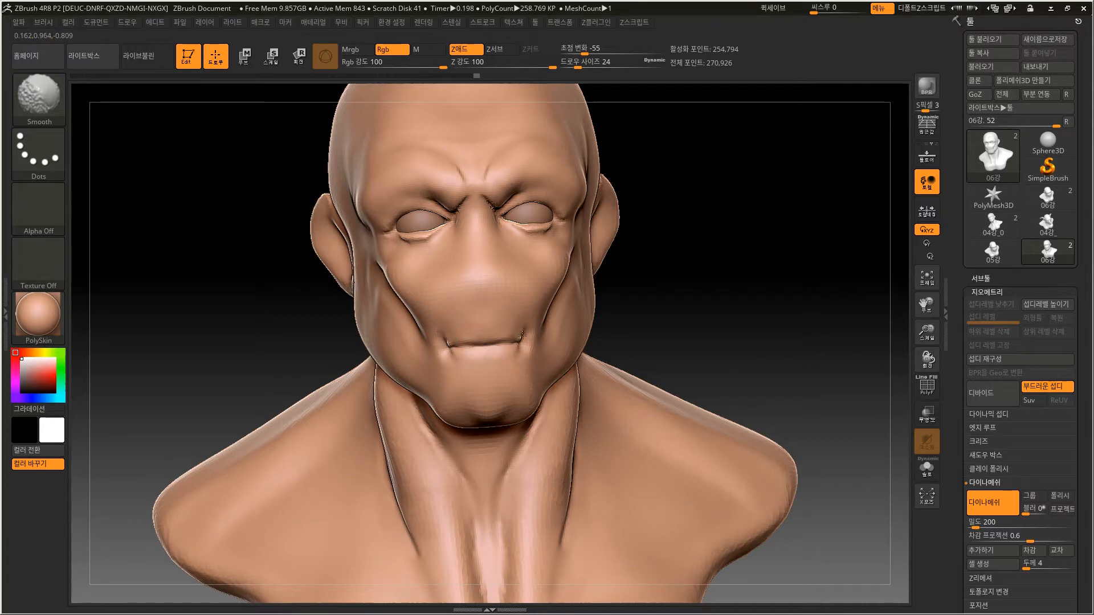
# Try carving swirling ornamental curves between the nose and mouth and smooth them away.
pyautogui.moveTo(703, 303)
pyautogui.mouseDown()
pyautogui.moveTo(686, 276)
pyautogui.moveTo(424, 441)
pyautogui.moveTo(393, 473)
pyautogui.moveTo(450, 456)
pyautogui.mouseUp()
pyautogui.moveTo(479, 317)
pyautogui.mouseDown()
pyautogui.moveTo(486, 302)
pyautogui.moveTo(478, 330)
pyautogui.mouseUp()
pyautogui.moveTo(501, 251)
pyautogui.mouseDown()
pyautogui.moveTo(486, 310)
pyautogui.moveTo(505, 281)
pyautogui.mouseUp()
pyautogui.moveTo(565, 250)
pyautogui.mouseDown()
pyautogui.moveTo(537, 286)
pyautogui.moveTo(534, 331)
pyautogui.mouseUp()
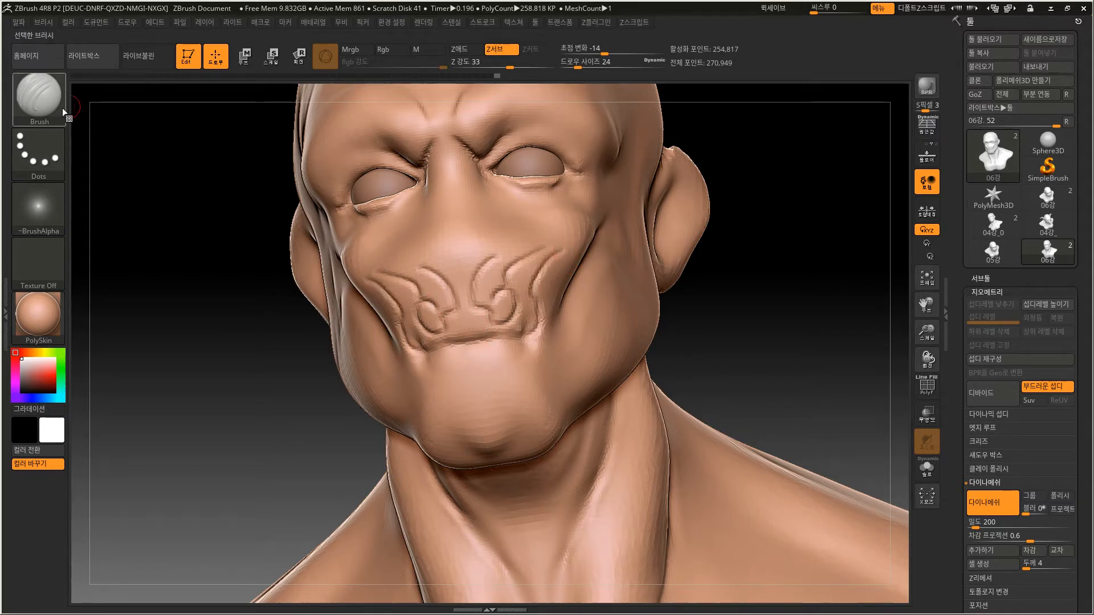
pyautogui.moveTo(38, 204)
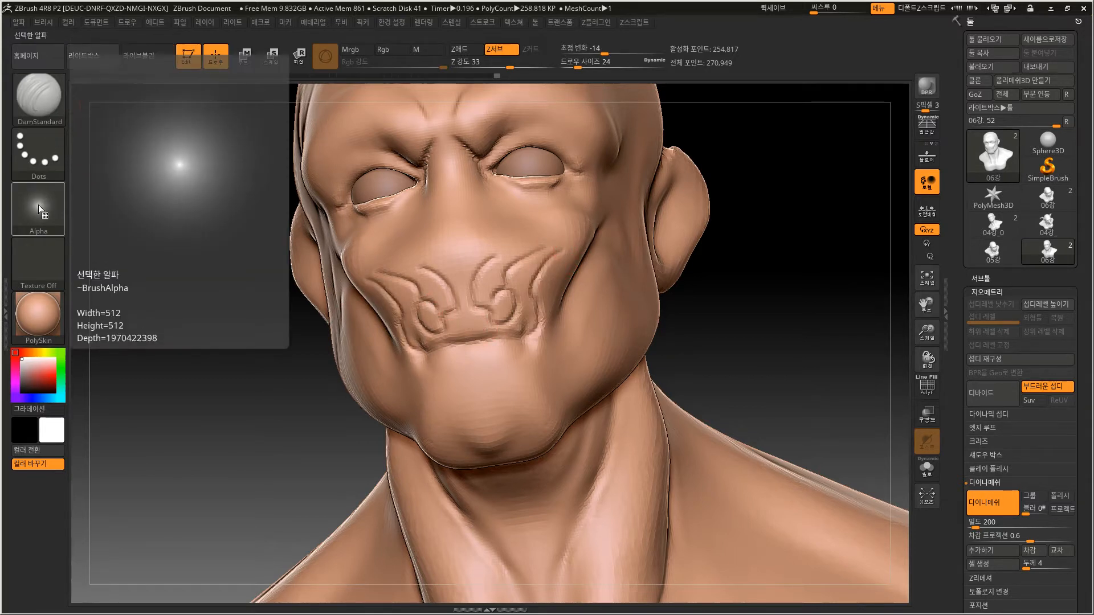
pyautogui.press('shift')
pyautogui.moveTo(551, 247)
pyautogui.keyDown('shift'); pyautogui.mouseDown()
pyautogui.moveTo(538, 274)
pyautogui.moveTo(487, 311)
pyautogui.mouseUp(); pyautogui.keyUp('shift')
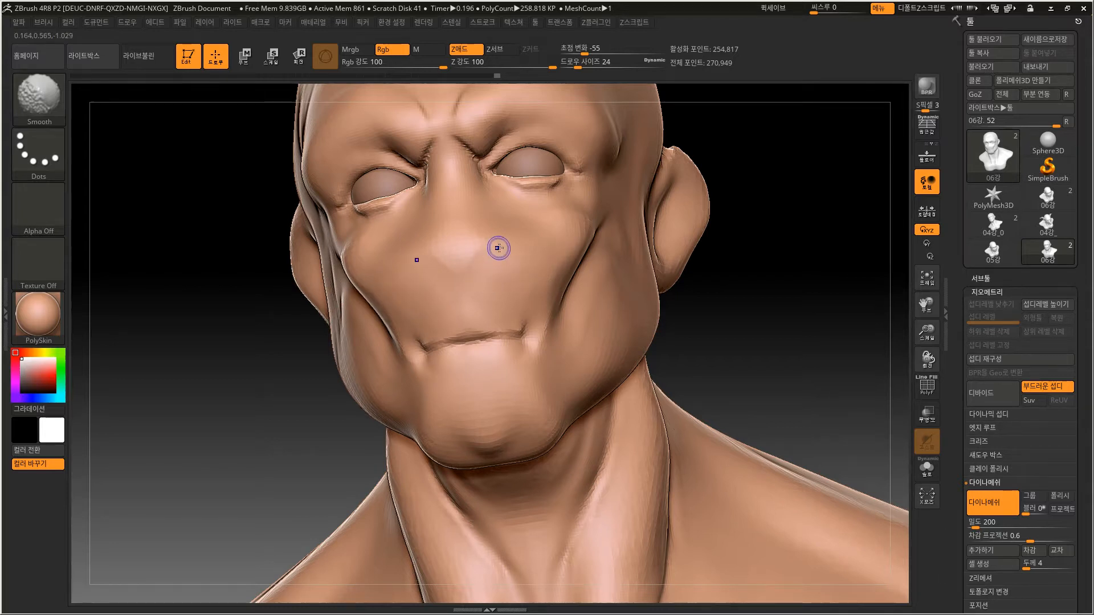
pyautogui.moveTo(764, 154)
pyautogui.keyDown('alt'); pyautogui.mouseDown()
pyautogui.moveTo(737, 137)
pyautogui.moveTo(716, 191)
pyautogui.moveTo(525, 292)
pyautogui.mouseUp(); pyautogui.keyUp('alt')
pyautogui.press('ctrl')
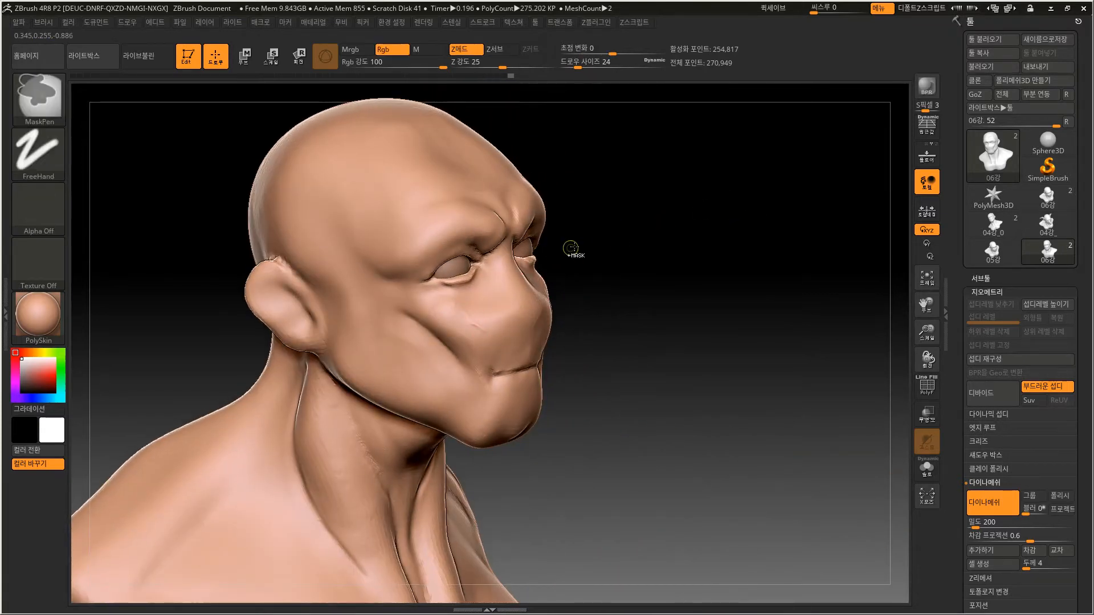
pyautogui.moveTo(631, 266)
pyautogui.mouseDown()
pyautogui.moveTo(635, 286)
pyautogui.moveTo(591, 276)
pyautogui.mouseUp()
pyautogui.press('shift')
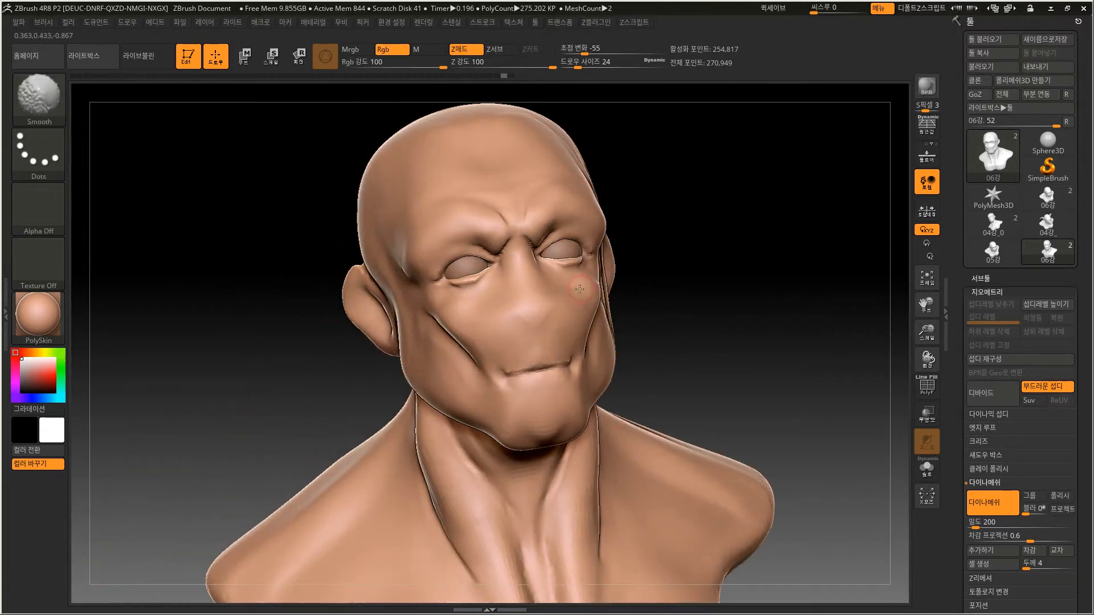
pyautogui.keyDown('alt'); pyautogui.moveTo(678, 208); pyautogui.dragTo(602, 254); pyautogui.keyUp('alt')
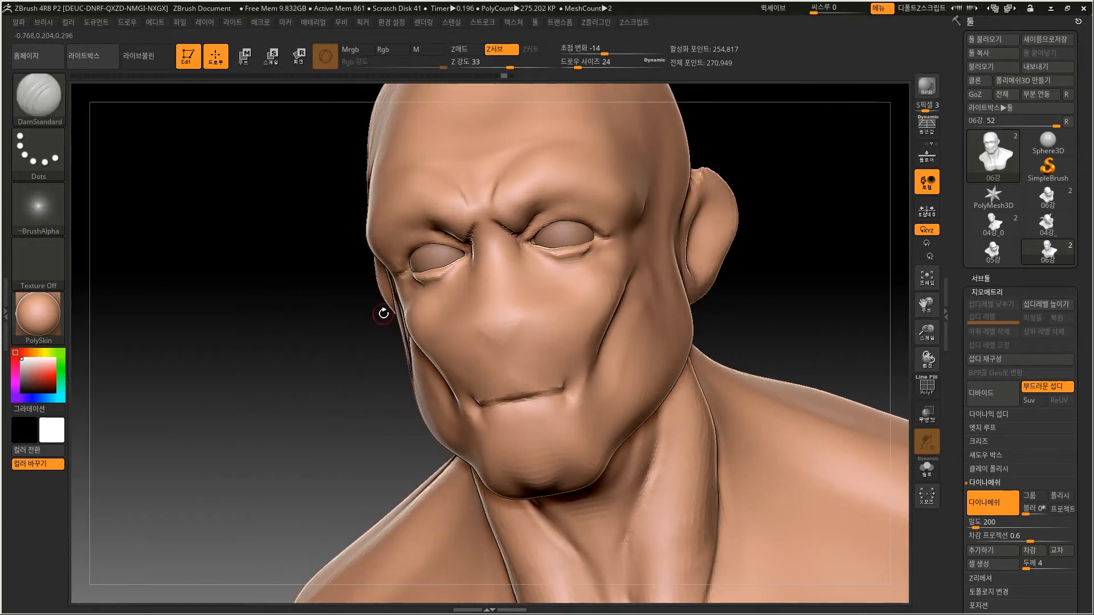
# Load the sm_IM Mitsuami braid brush preset from the sm_IM Mitsuami folder inside the brush folder.
pyautogui.click(41, 110)
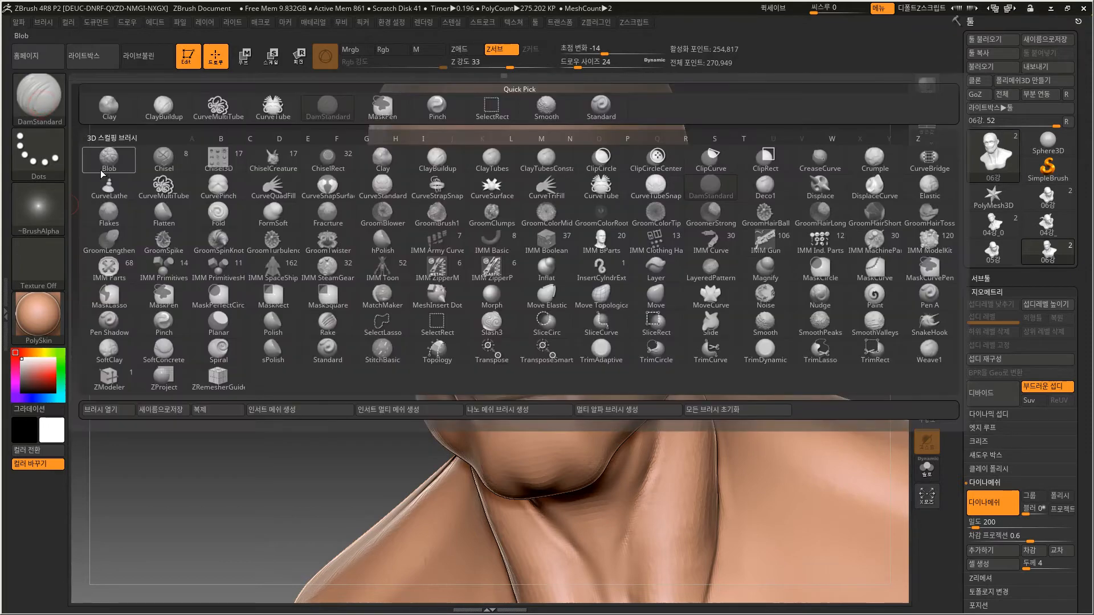
pyautogui.click(110, 415)
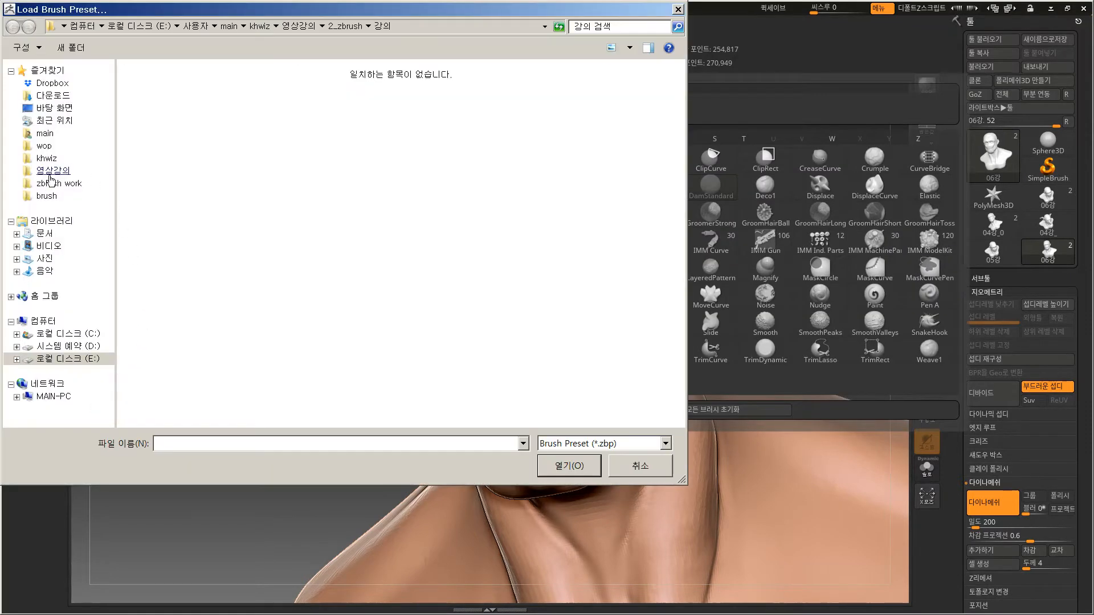
pyautogui.click(46, 196)
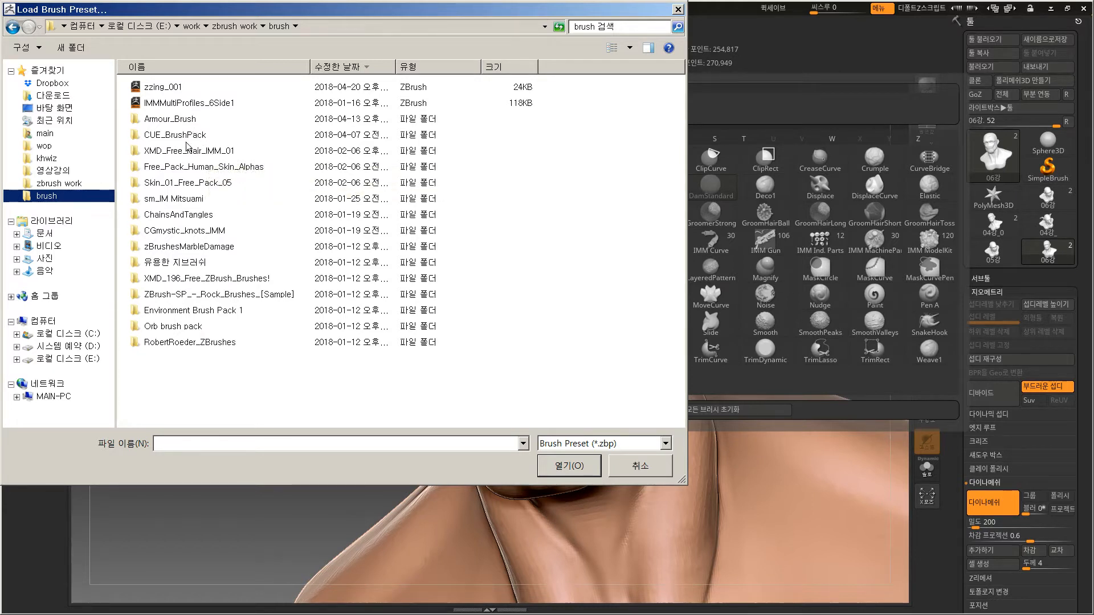
pyautogui.click(187, 198)
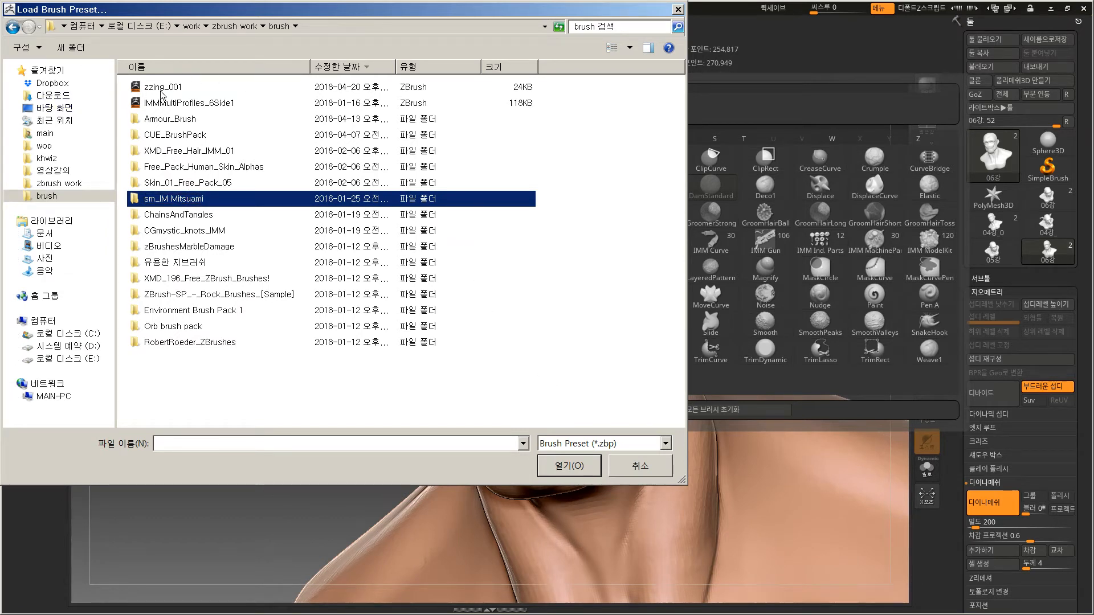
pyautogui.press('Return')
pyautogui.click(179, 88)
pyautogui.click(569, 465)
# Enlarge the braid brush's draw size to 120.
pyautogui.moveTo(319, 456); pyautogui.dragTo(281, 427)
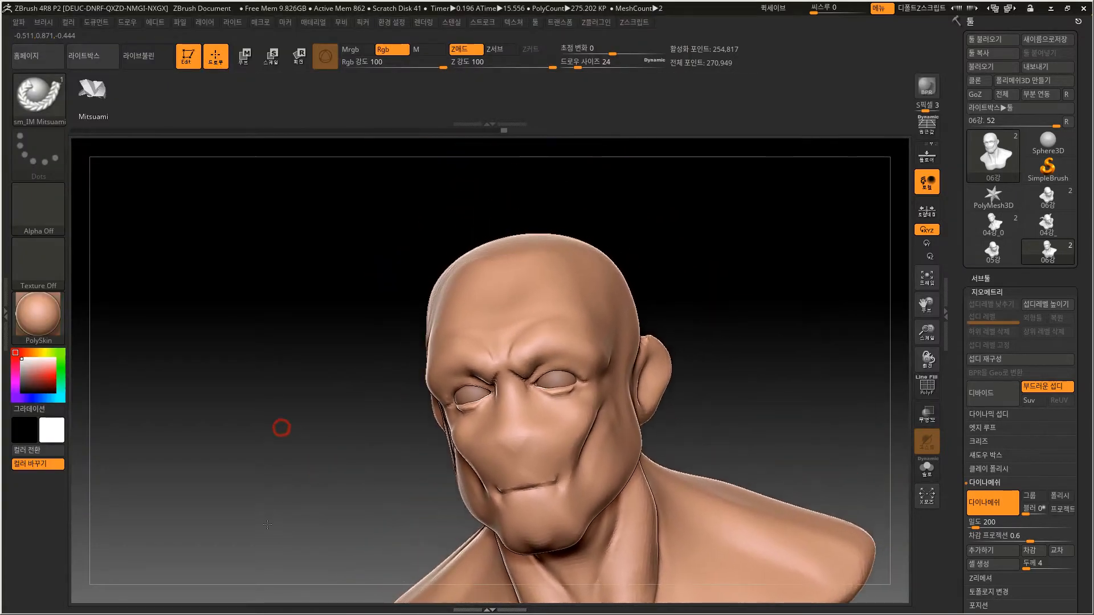
pyautogui.moveTo(724, 400); pyautogui.dragTo(745, 400)
pyautogui.press(']')
pyautogui.press(']')
pyautogui.press(']')
pyautogui.press(']')
pyautogui.press(']')
pyautogui.press(']')
pyautogui.press(']')
pyautogui.press(']')
pyautogui.press(']')
pyautogui.moveTo(737, 351)
pyautogui.keyDown('alt'); pyautogui.mouseDown()
pyautogui.moveTo(722, 285)
pyautogui.moveTo(688, 395)
pyautogui.mouseUp(); pyautogui.keyUp('alt')
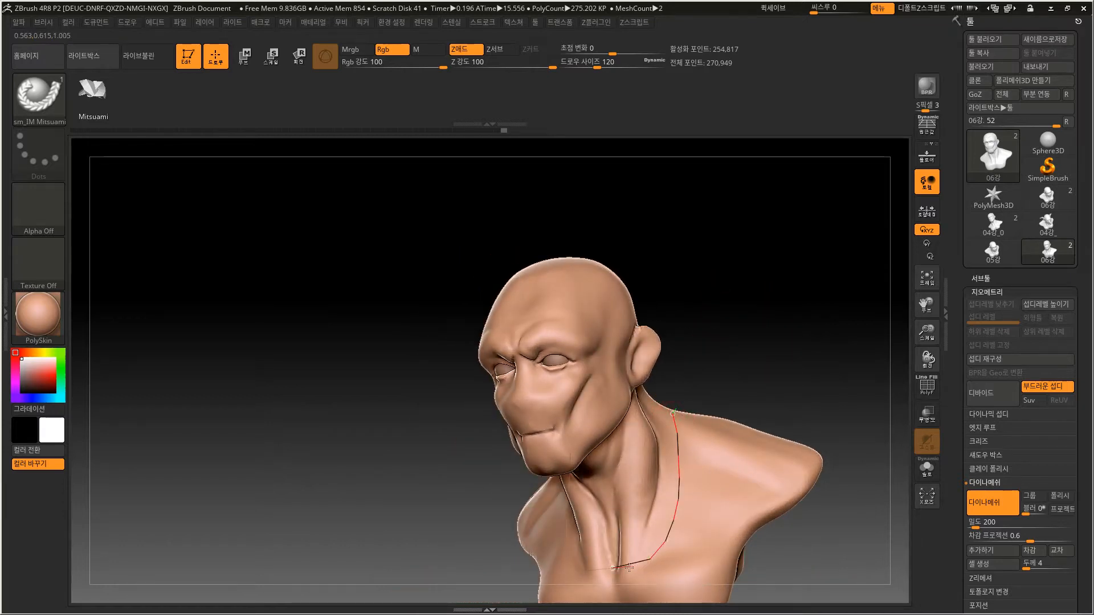
# Try laying braids from the shoulder to the chest and over the head, and undo them.
pyautogui.moveTo(633, 566); pyautogui.dragTo(607, 571)
pyautogui.moveTo(732, 340); pyautogui.dragTo(761, 357)
pyautogui.hotkey('ctrl', 'z')
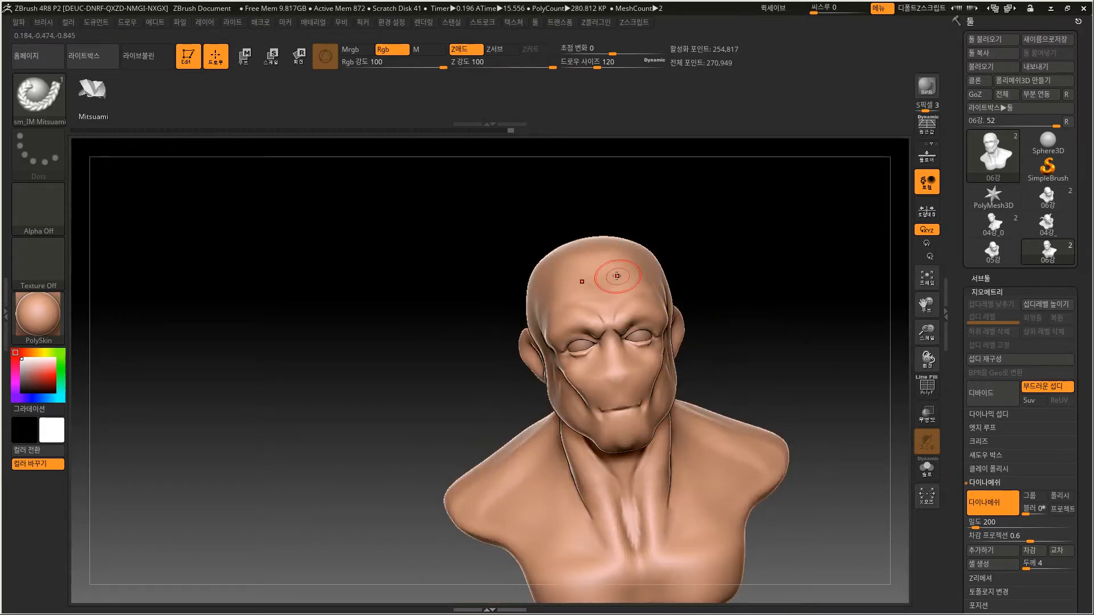
pyautogui.moveTo(651, 295); pyautogui.dragTo(679, 364)
pyautogui.moveTo(763, 357)
pyautogui.keyDown('alt'); pyautogui.mouseDown()
pyautogui.moveTo(742, 317)
pyautogui.moveTo(712, 382)
pyautogui.mouseUp(); pyautogui.keyUp('alt')
pyautogui.hotkey('ctrl', 'z')
# Lay mirrored braids between the chest and shoulders, inspect them with the PolyFrame display, and undo them.
pyautogui.moveTo(685, 450); pyautogui.dragTo(720, 365)
pyautogui.moveTo(724, 305); pyautogui.dragTo(725, 298)
pyautogui.moveTo(788, 259)
pyautogui.mouseDown()
pyautogui.moveTo(811, 220)
pyautogui.moveTo(806, 323)
pyautogui.moveTo(747, 322)
pyautogui.mouseUp()
pyautogui.hotkey('shift', 'f')
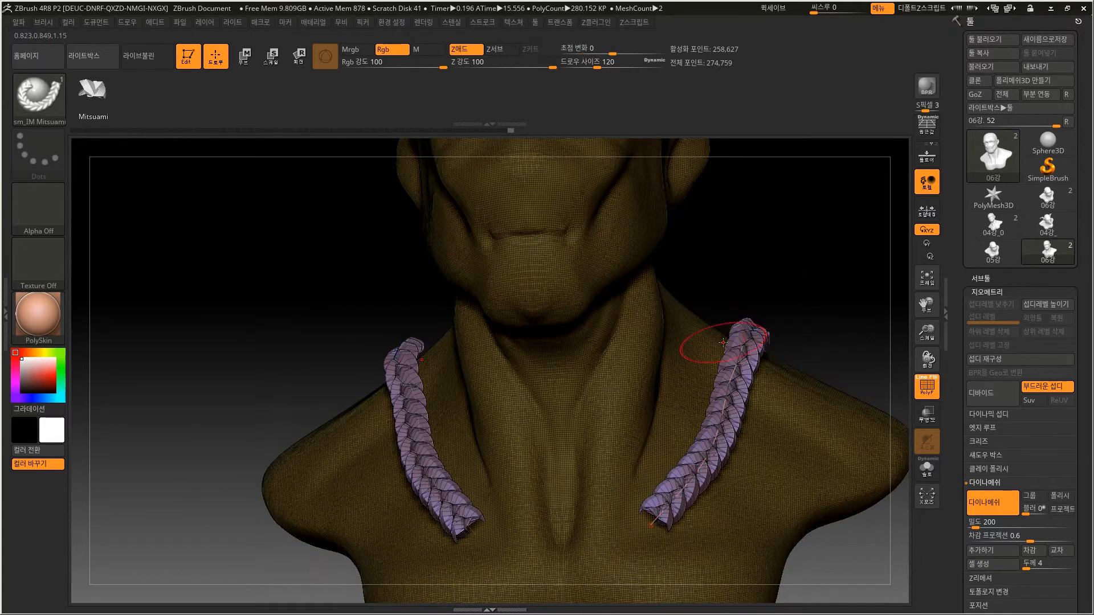
pyautogui.press('[')
pyautogui.keyDown('alt'); pyautogui.moveTo(796, 286); pyautogui.dragTo(665, 329); pyautogui.keyUp('alt')
pyautogui.hotkey('ctrl', 'z')
pyautogui.hotkey('shift', 'f')
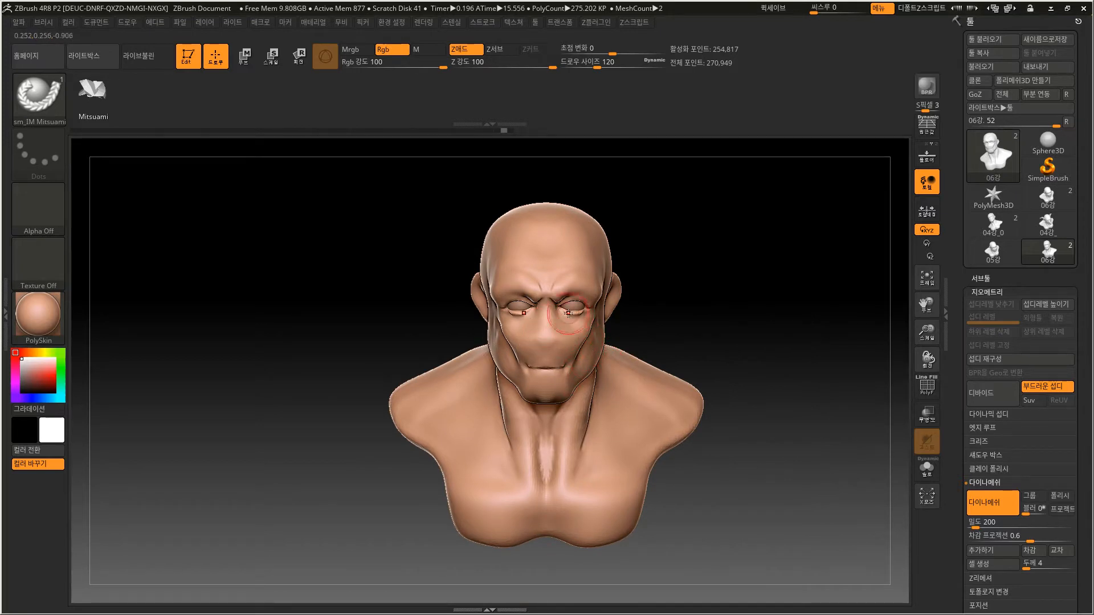
# Paint a test mask on the forehead, undo it, and switch to the Clay brush.
pyautogui.moveTo(587, 266)
pyautogui.keyDown('ctrl'); pyautogui.mouseDown()
pyautogui.moveTo(541, 225)
pyautogui.moveTo(563, 229)
pyautogui.mouseUp(); pyautogui.keyUp('ctrl')
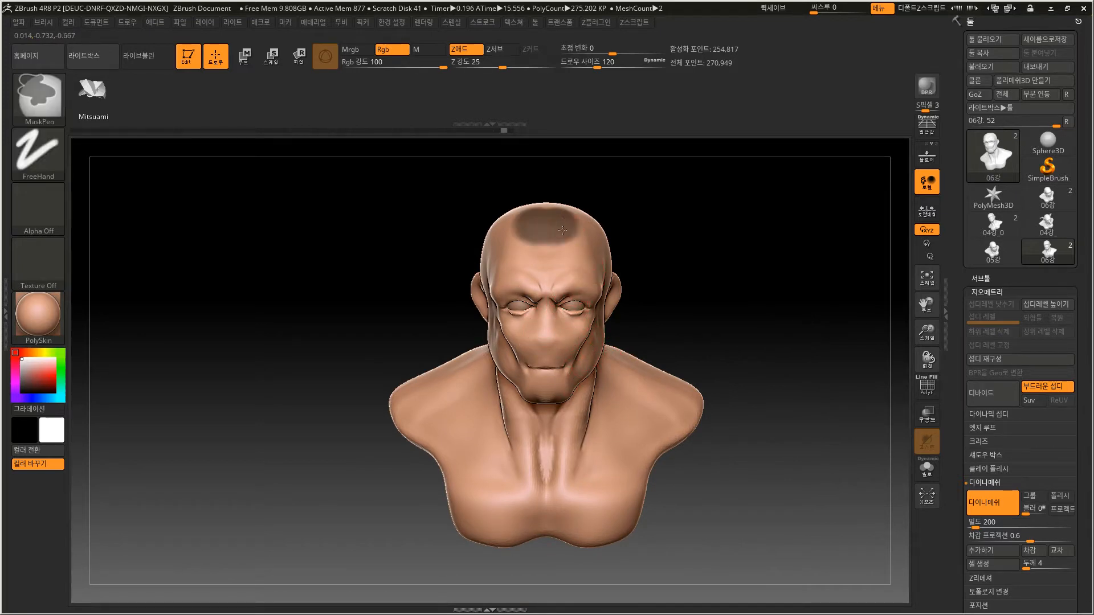
pyautogui.hotkey('ctrl', 'z')
pyautogui.moveTo(648, 227)
pyautogui.keyDown('alt'); pyautogui.mouseDown()
pyautogui.moveTo(694, 255)
pyautogui.moveTo(681, 263)
pyautogui.mouseUp(); pyautogui.keyUp('alt')
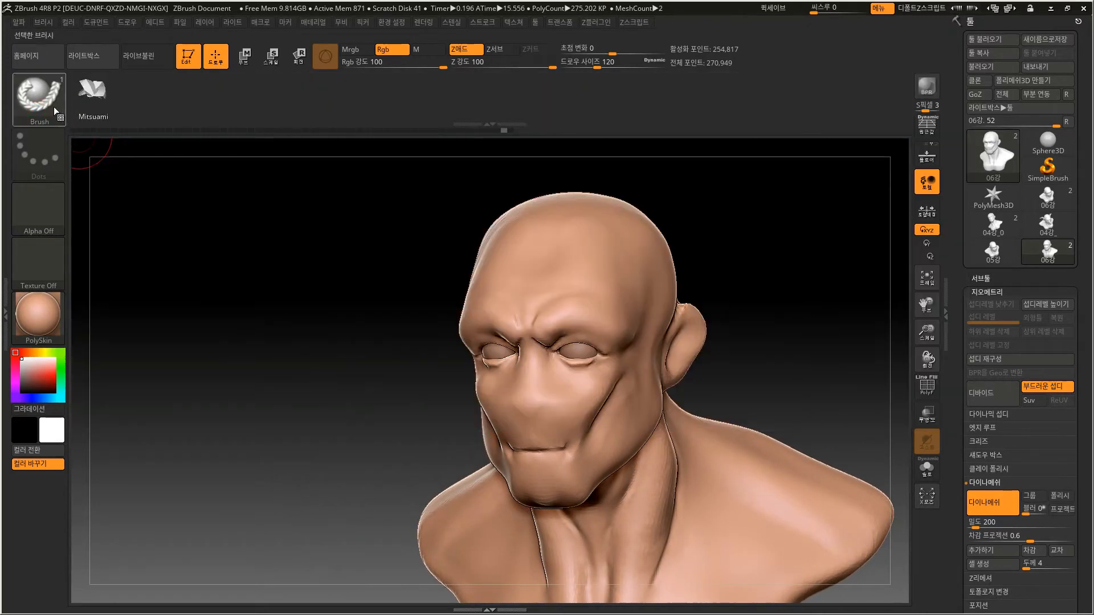
pyautogui.click(54, 102)
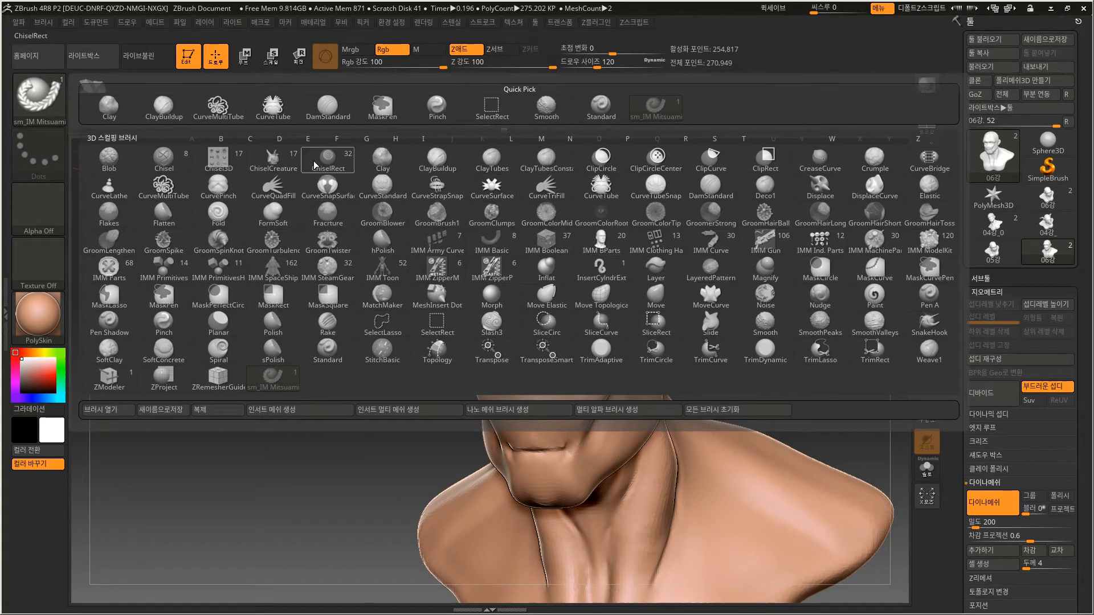
pyautogui.click(113, 117)
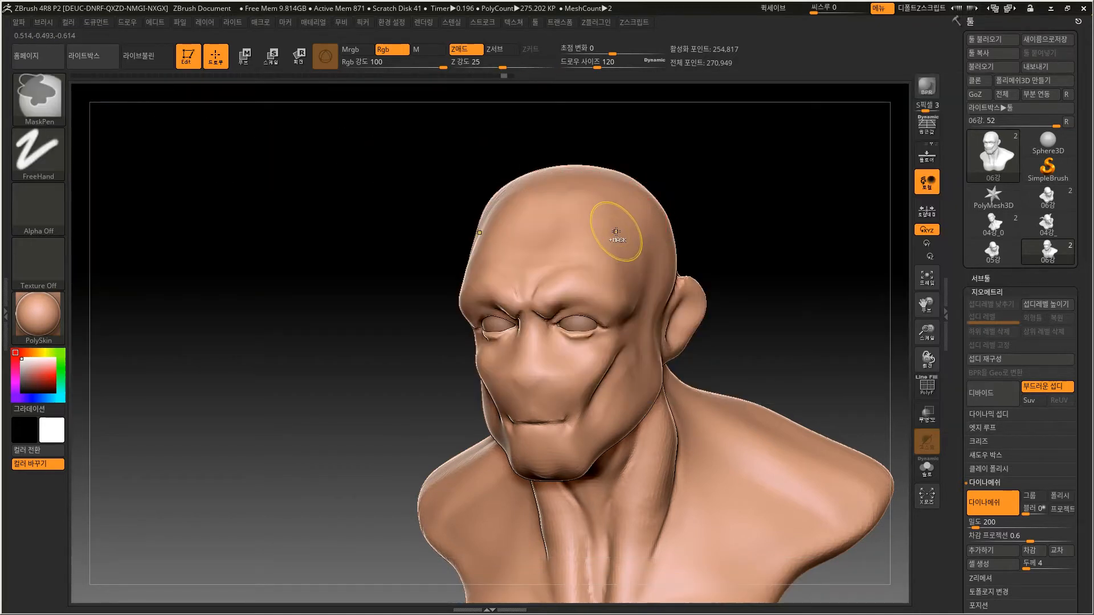
# Mask a round patch on each side of the forehead, and invert and blur the mask.
pyautogui.keyDown('ctrl'); pyautogui.click(601, 219); pyautogui.keyUp('ctrl')
pyautogui.keyDown('ctrl'); pyautogui.moveTo(599, 218); pyautogui.dragTo(617, 238); pyautogui.keyUp('ctrl')
pyautogui.hotkey('ctrl', 'z')
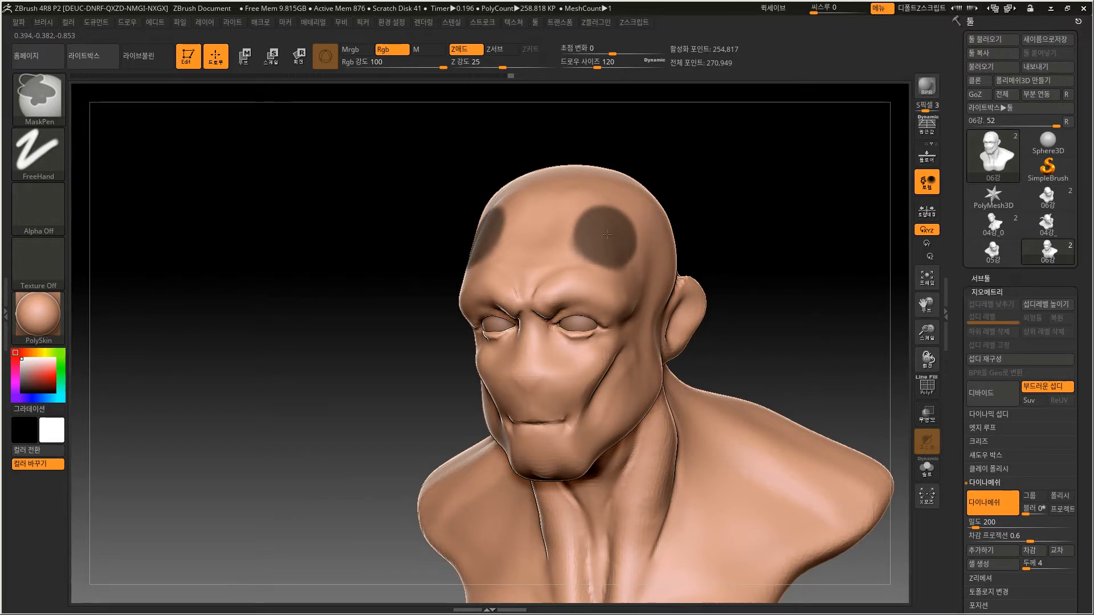
pyautogui.keyDown('ctrl'); pyautogui.click(705, 195); pyautogui.keyUp('ctrl')
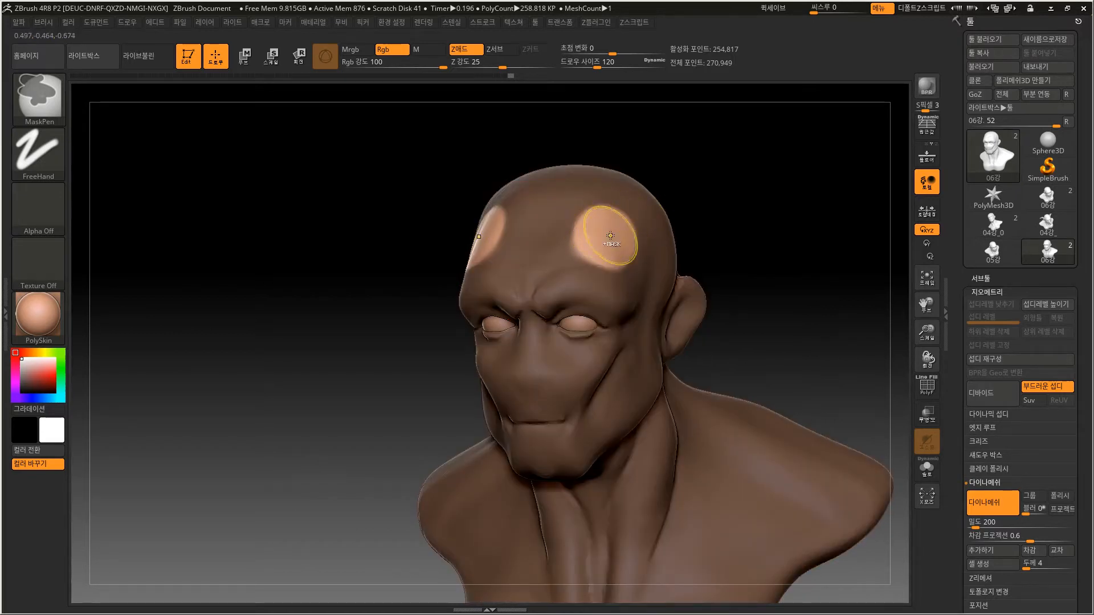
pyautogui.keyDown('ctrl'); pyautogui.moveTo(698, 196); pyautogui.dragTo(697, 199); pyautogui.keyUp('ctrl')
pyautogui.hotkey('ctrl', 'z')
pyautogui.keyDown('ctrl'); pyautogui.click(653, 214); pyautogui.keyUp('ctrl')
pyautogui.keyDown('ctrl'); pyautogui.click(654, 215); pyautogui.keyUp('ctrl')
pyautogui.keyDown('alt'); pyautogui.moveTo(717, 183); pyautogui.dragTo(674, 211); pyautogui.keyUp('alt')
# Switch to Move mode, centre the gizmo on one unmasked forehead patch and reset its orientation.
pyautogui.click(243, 56)
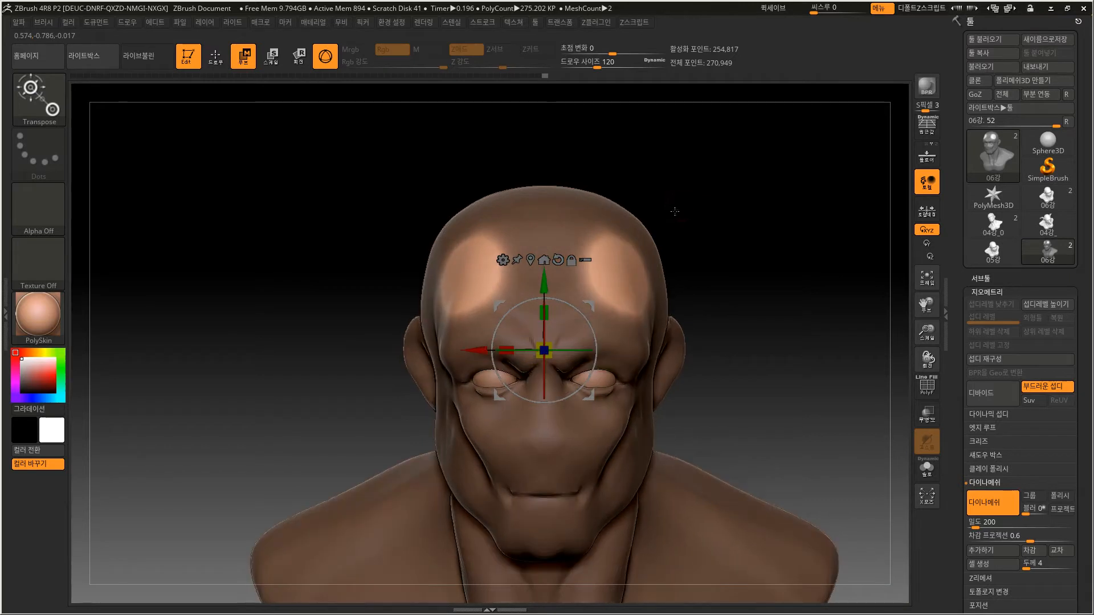
pyautogui.keyDown('alt'); pyautogui.click(617, 274); pyautogui.keyUp('alt')
pyautogui.keyDown('alt'); pyautogui.click(612, 255); pyautogui.keyUp('alt')
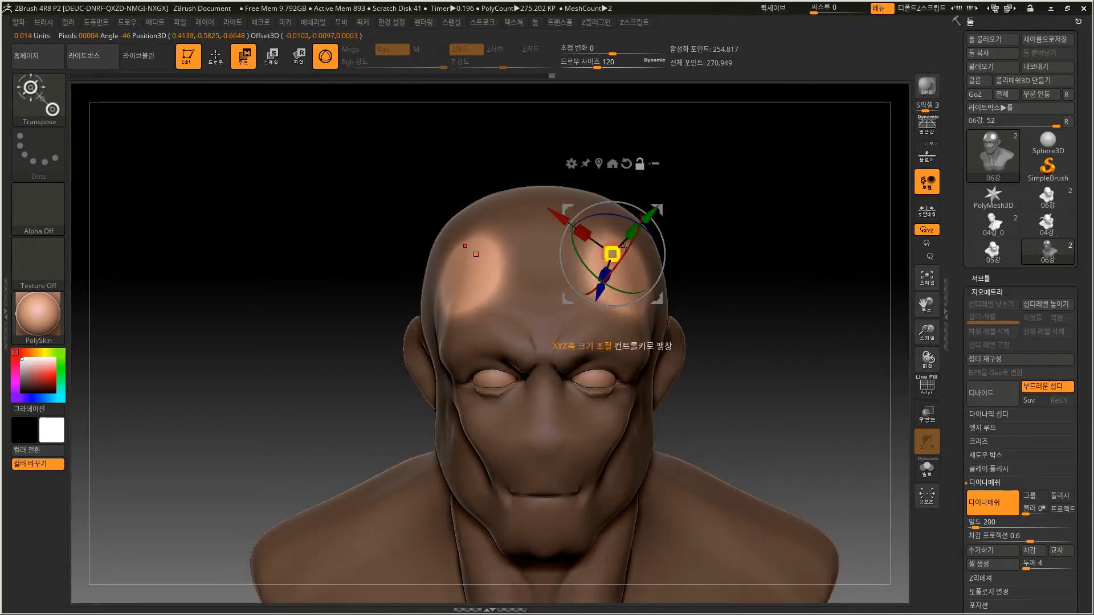
pyautogui.click(626, 164)
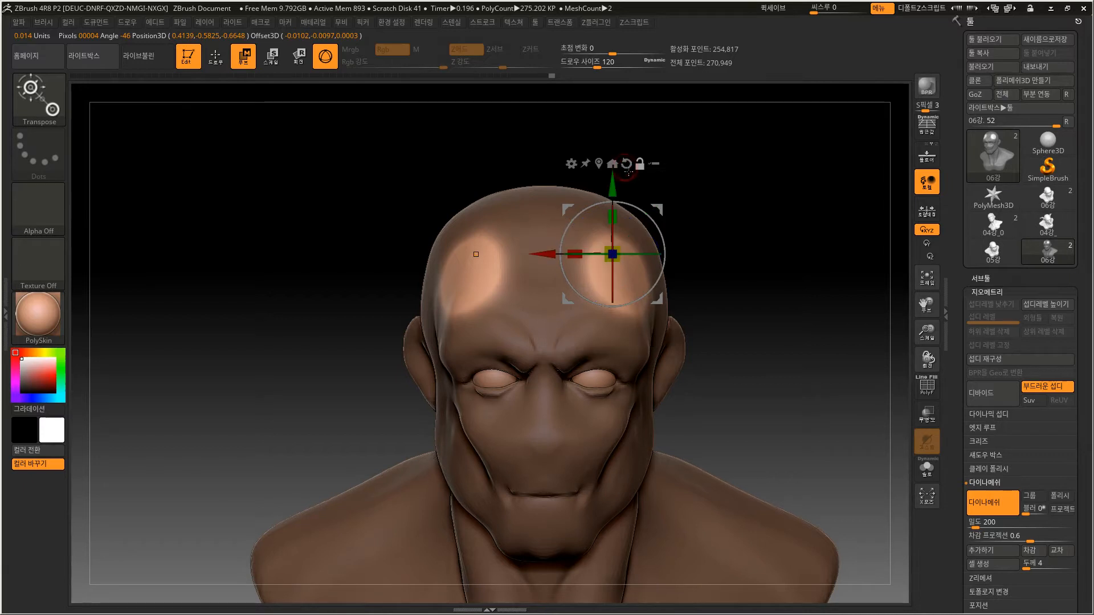
pyautogui.moveTo(627, 173); pyautogui.dragTo(650, 173)
# Try reshaping the unmasked forehead patches with the gizmo, undo the changes and return to Draw mode.
pyautogui.moveTo(705, 142)
pyautogui.mouseDown()
pyautogui.moveTo(619, 216)
pyautogui.moveTo(566, 240)
pyautogui.moveTo(581, 239)
pyautogui.mouseUp()
pyautogui.hotkey('ctrl', 'z')
pyautogui.moveTo(692, 164)
pyautogui.keyDown('alt'); pyautogui.mouseDown()
pyautogui.moveTo(635, 175)
pyautogui.moveTo(590, 201)
pyautogui.moveTo(529, 93)
pyautogui.mouseUp(); pyautogui.keyUp('alt')
pyautogui.moveTo(401, 333); pyautogui.dragTo(595, 271)
pyautogui.keyDown('alt'); pyautogui.moveTo(622, 186); pyautogui.dragTo(591, 286); pyautogui.keyUp('alt')
pyautogui.moveTo(500, 206); pyautogui.dragTo(583, 176)
pyautogui.keyDown('alt'); pyautogui.moveTo(480, 416); pyautogui.dragTo(477, 378); pyautogui.keyUp('alt')
pyautogui.moveTo(469, 393)
pyautogui.mouseDown()
pyautogui.moveTo(511, 388)
pyautogui.moveTo(618, 276)
pyautogui.moveTo(671, 240)
pyautogui.moveTo(666, 228)
pyautogui.moveTo(674, 258)
pyautogui.moveTo(656, 254)
pyautogui.mouseUp()
pyautogui.hotkey('ctrl', 'z')
pyautogui.hotkey('ctrl', 'z')
pyautogui.hotkey('ctrl', 'z')
pyautogui.click(215, 68)
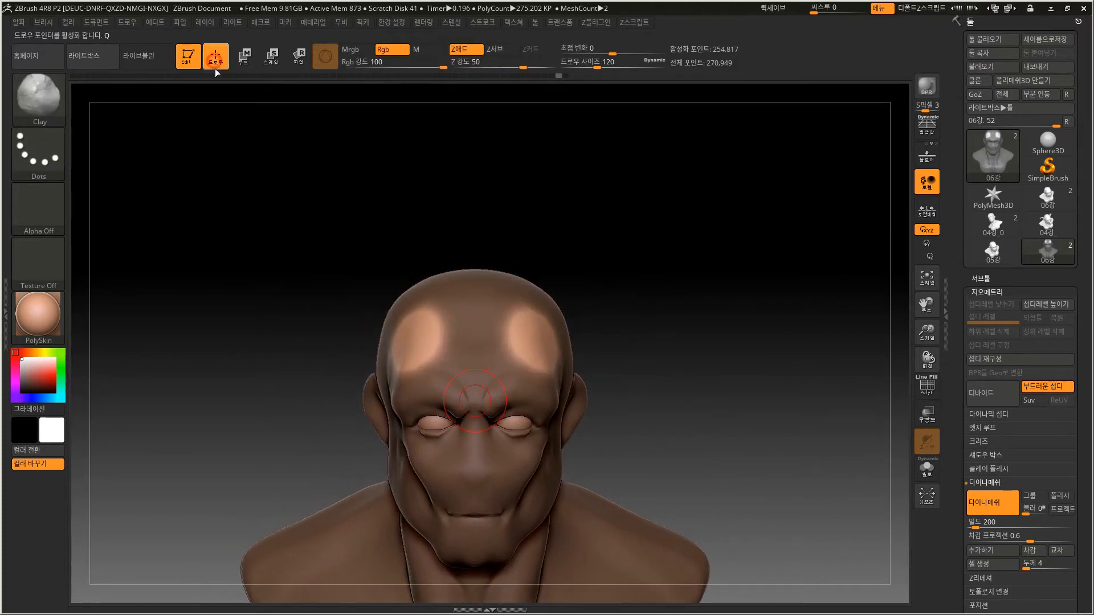
# Pull the unmasked forehead patches upward into horns with the Move Topological brush at draw size 324.
pyautogui.press('b')
pyautogui.press('m')
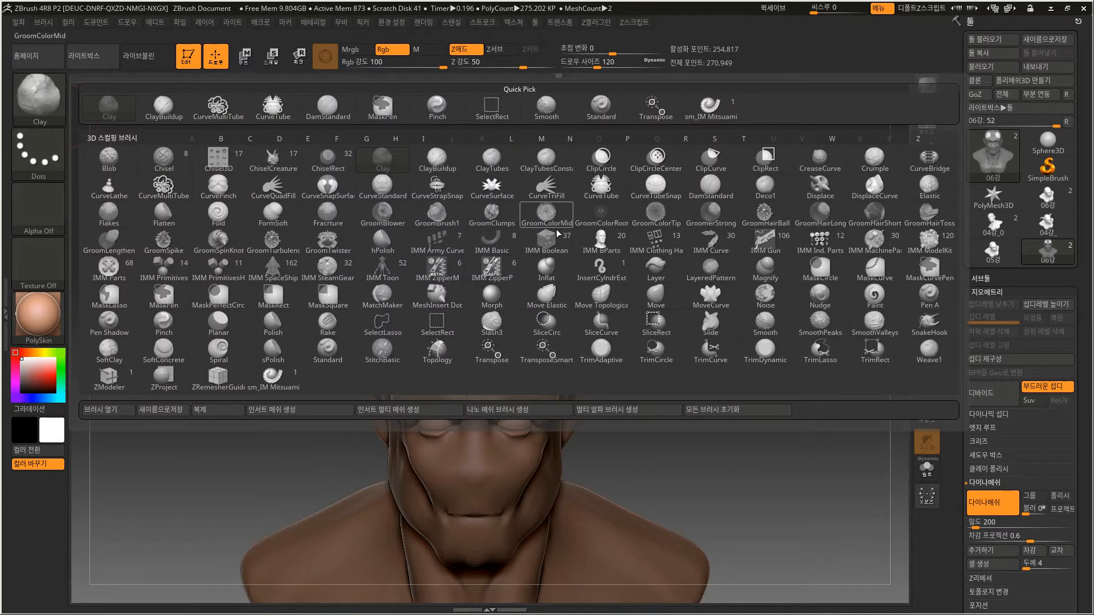
pyautogui.press('t')
pyautogui.moveTo(602, 290)
pyautogui.mouseDown()
pyautogui.moveTo(627, 329)
pyautogui.moveTo(581, 298)
pyautogui.mouseUp()
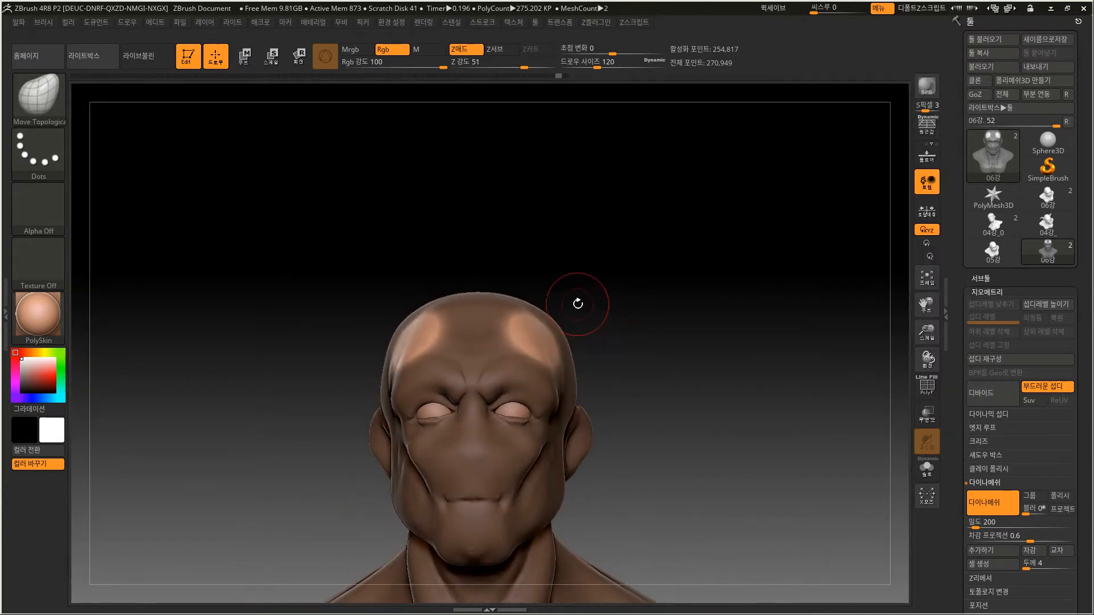
pyautogui.press(']')
pyautogui.moveTo(538, 324)
pyautogui.mouseDown()
pyautogui.moveTo(533, 315)
pyautogui.moveTo(655, 193)
pyautogui.moveTo(684, 227)
pyautogui.moveTo(694, 201)
pyautogui.moveTo(650, 188)
pyautogui.mouseUp()
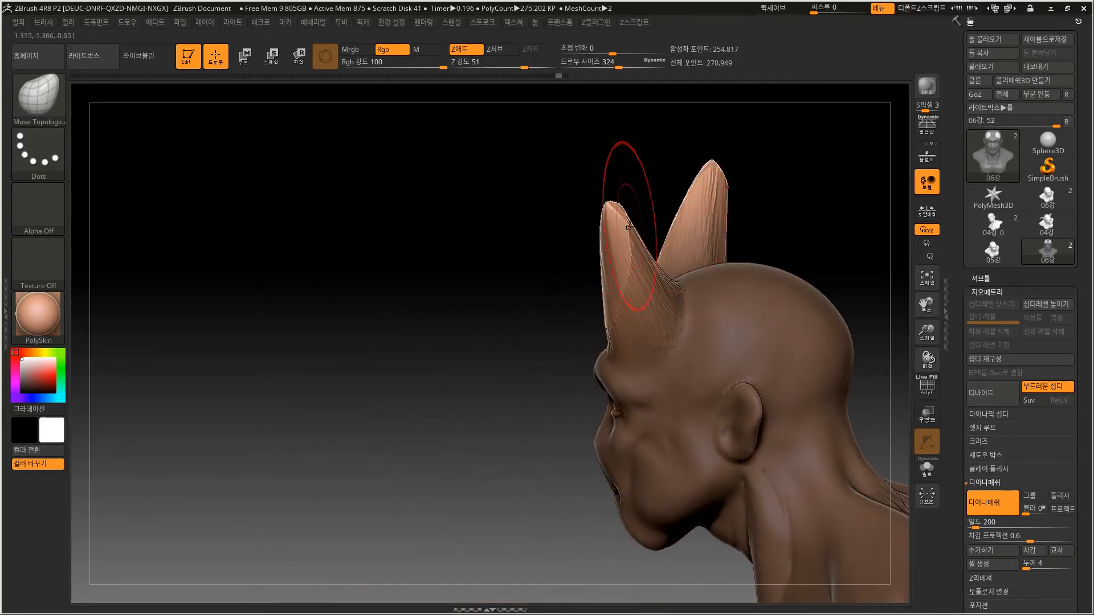
# Clear the mask to remesh the bust with DynaMesh, and bend the horns outward with Move Topological.
pyautogui.keyDown('ctrl'); pyautogui.moveTo(759, 175); pyautogui.dragTo(748, 183); pyautogui.keyUp('ctrl')
pyautogui.keyDown('ctrl'); pyautogui.moveTo(762, 177); pyautogui.dragTo(769, 183); pyautogui.keyUp('ctrl')
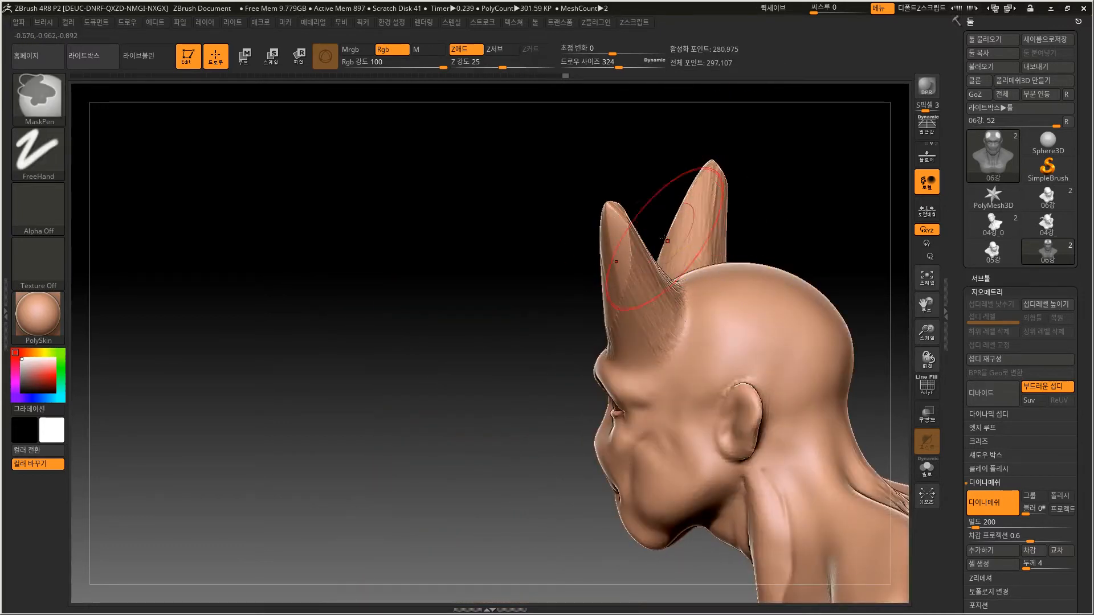
pyautogui.moveTo(626, 233); pyautogui.dragTo(688, 211)
pyautogui.hotkey('ctrl', 'z')
pyautogui.moveTo(616, 210); pyautogui.dragTo(763, 147)
pyautogui.keyDown('alt'); pyautogui.moveTo(488, 377); pyautogui.dragTo(667, 296); pyautogui.keyUp('alt')
# Pick the GroomColorRoot and IMM BParts brushes in turn, and end on the Clay brush.
pyautogui.click(52, 104)
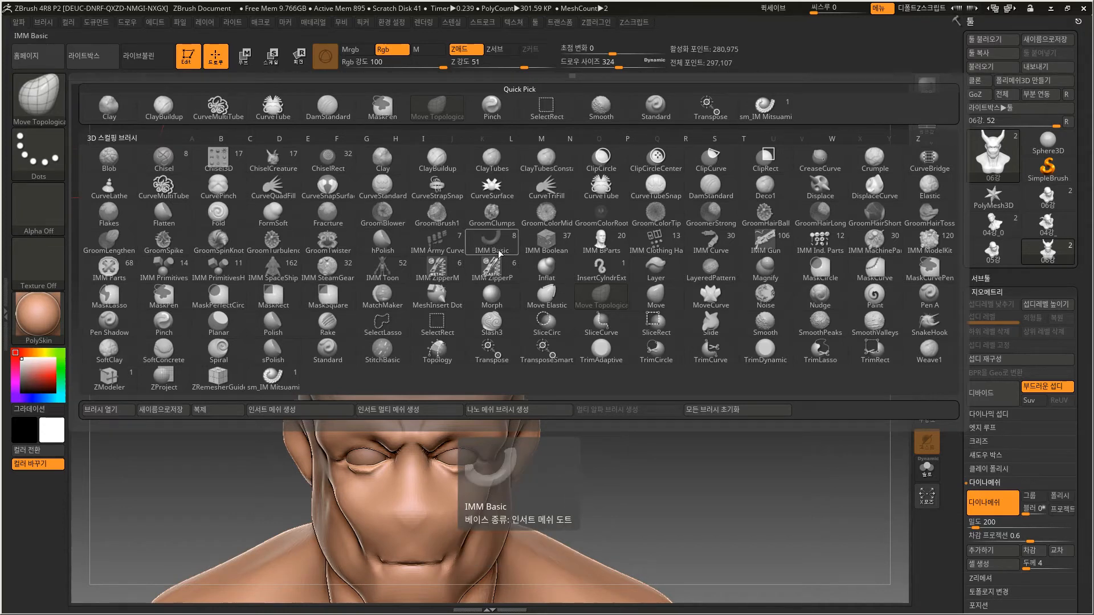
pyautogui.click(591, 227)
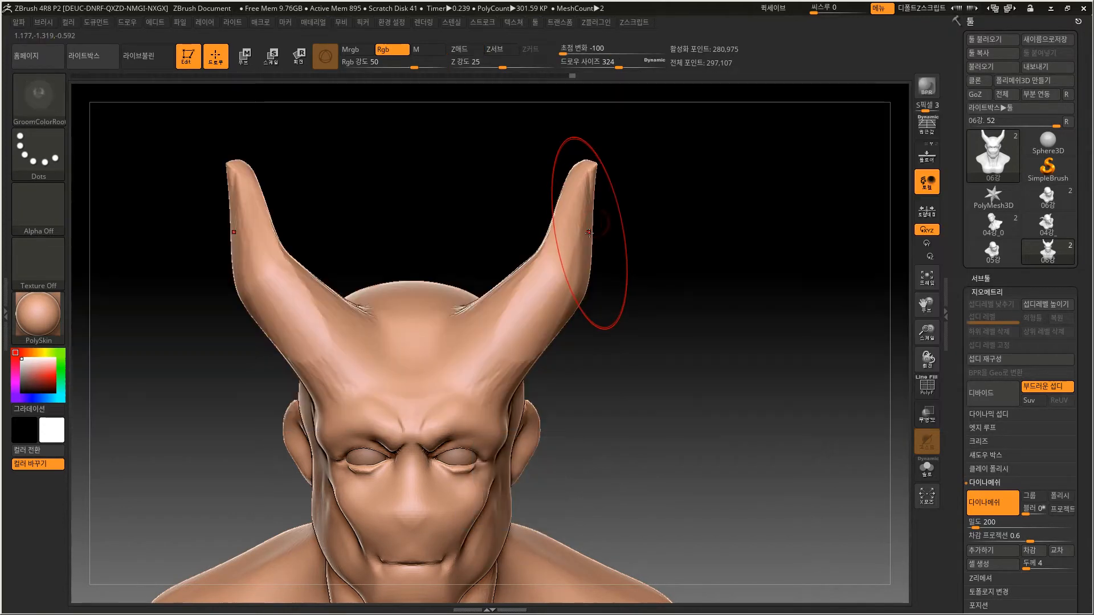
pyautogui.click(38, 95)
pyautogui.click(586, 242)
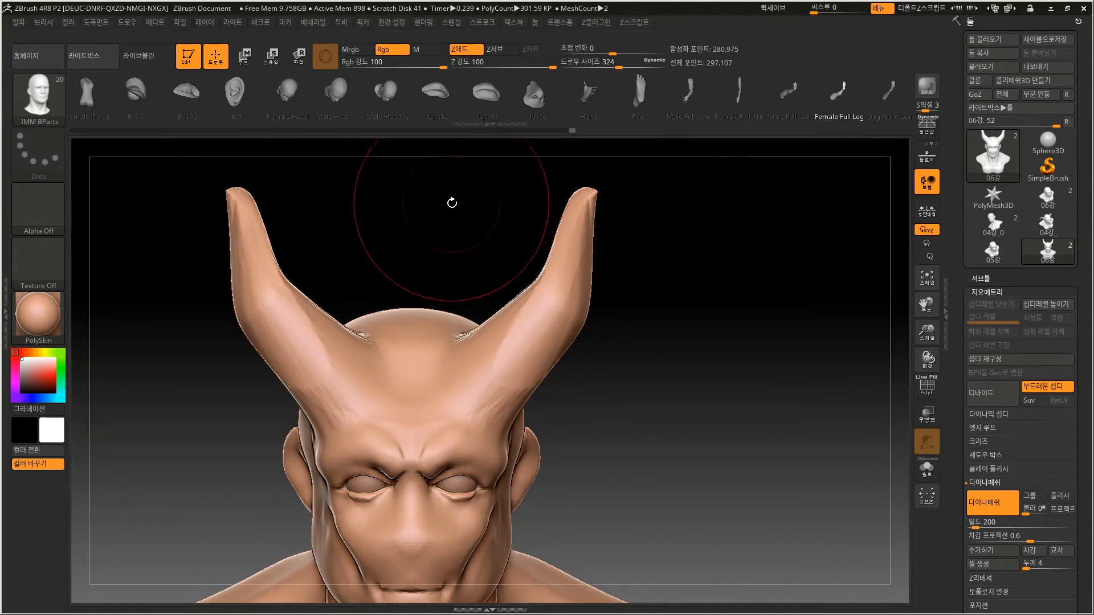
pyautogui.click(39, 96)
pyautogui.click(127, 113)
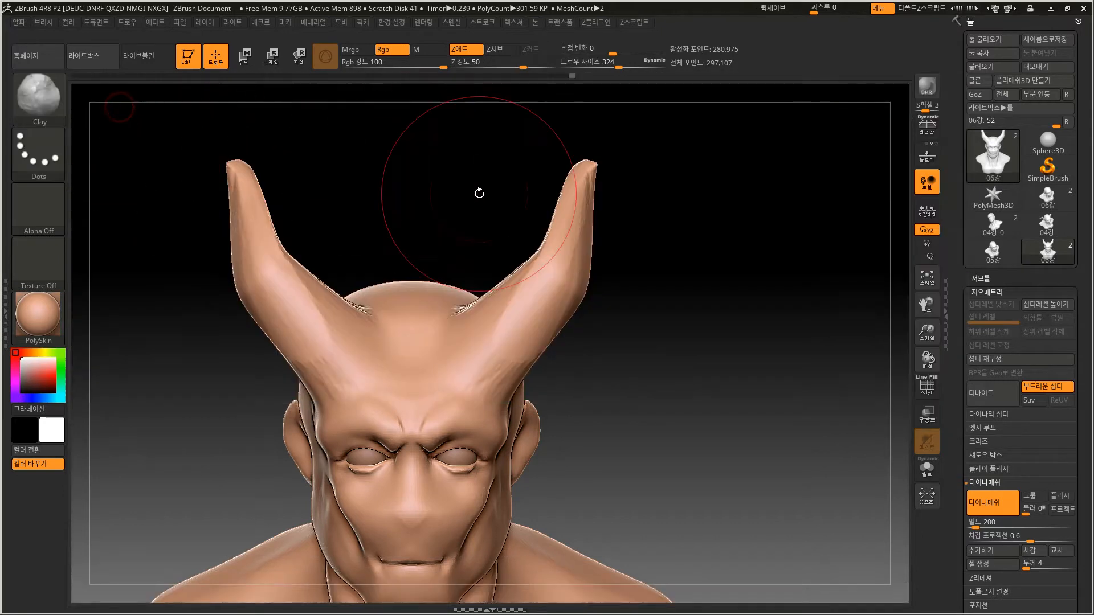
# Smooth the horns, and undo the horn edits back to the masked head with two unmasked forehead patches.
pyautogui.moveTo(636, 293); pyautogui.dragTo(655, 316)
pyautogui.press('shift')
pyautogui.keyDown('shift'); pyautogui.moveTo(698, 257); pyautogui.dragTo(731, 249); pyautogui.keyUp('shift')
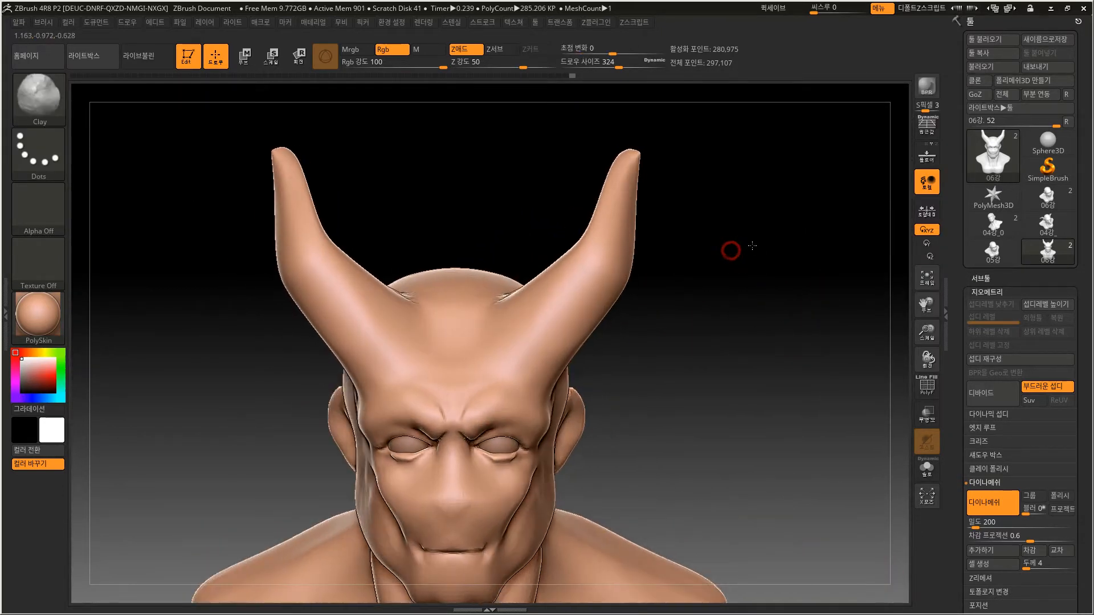
pyautogui.hotkey('ctrl', 'z')
pyautogui.hotkey('ctrl', 'z')
pyautogui.hotkey('ctrl', 'z')
pyautogui.hotkey('ctrl', 'z')
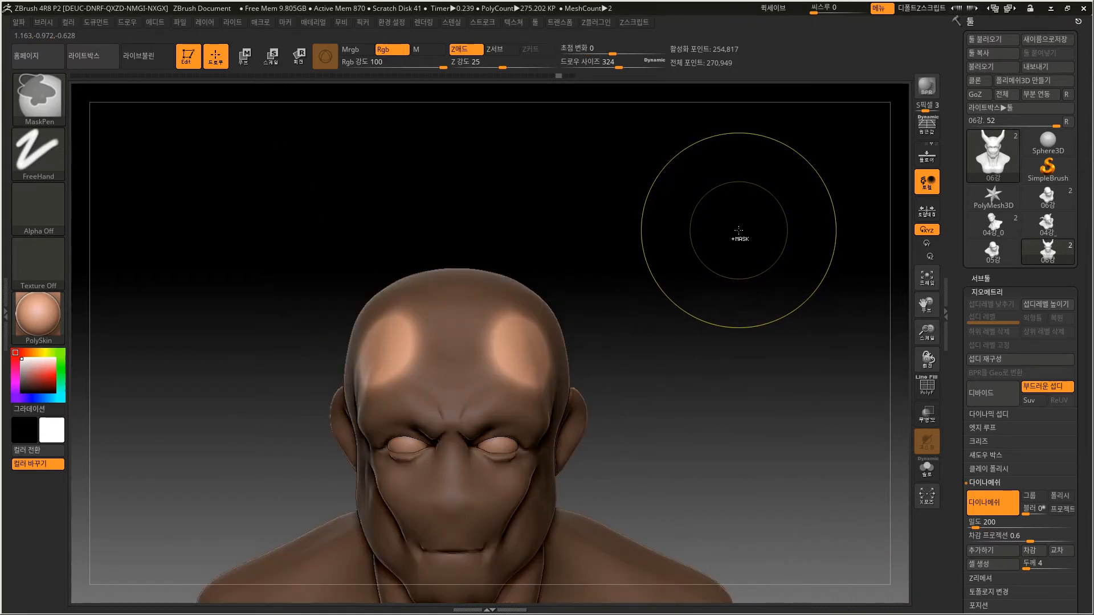
# Try pulling the unmasked forehead patches outward with the Move brush, and undo the stroke.
pyautogui.press('b')
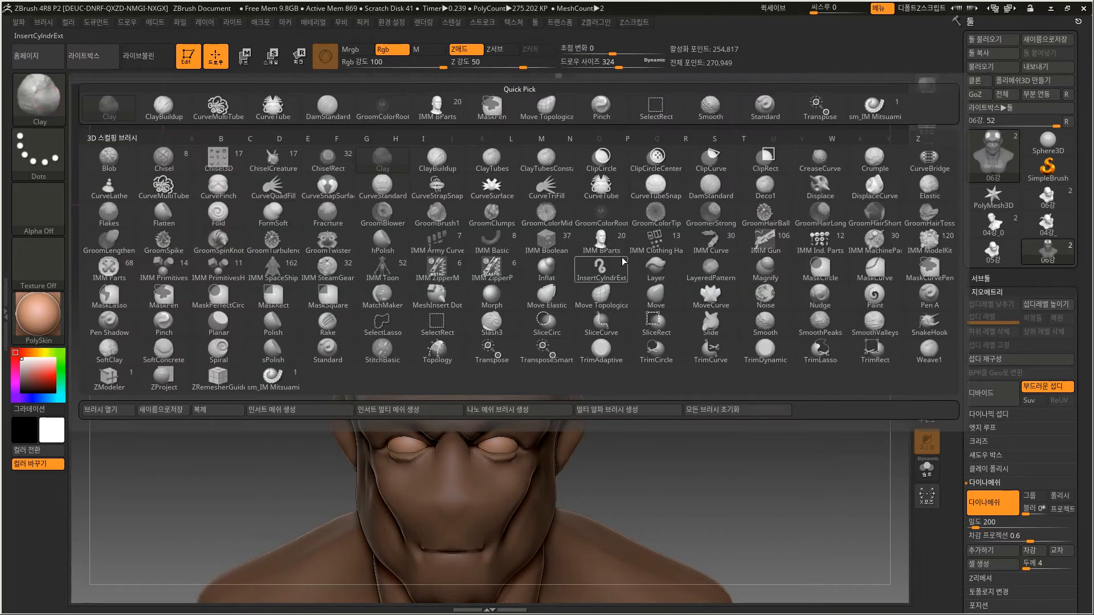
pyautogui.click(657, 294)
pyautogui.moveTo(535, 337); pyautogui.dragTo(717, 183)
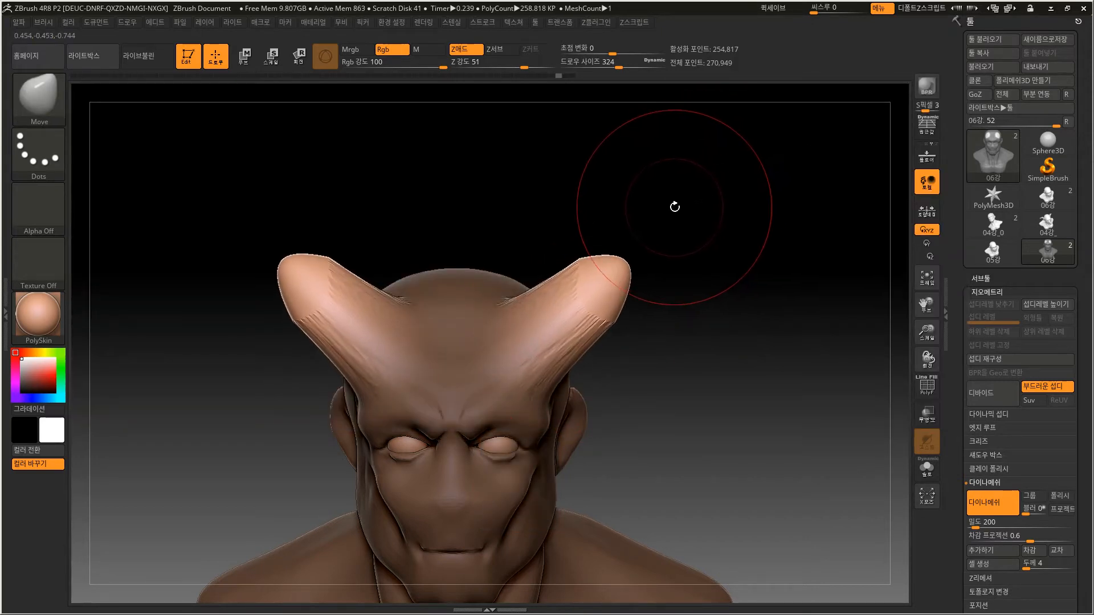
pyautogui.hotkey('ctrl', 'z')
# Switch to the SnakeHook brush at draw size 288 and try long horn pulls from the forehead patches, undoing each.
pyautogui.press('b')
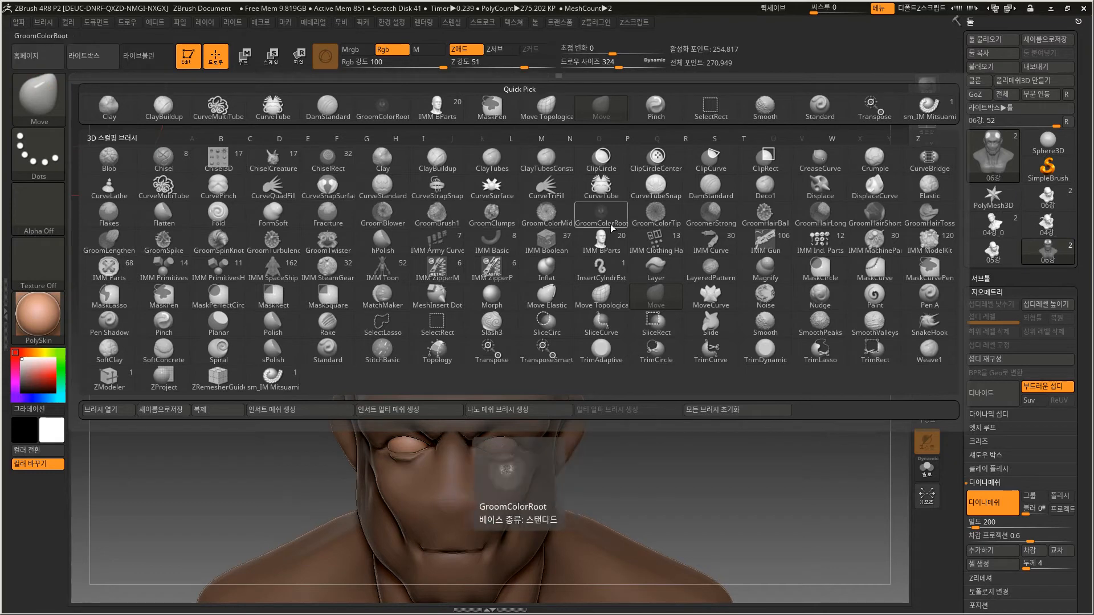
pyautogui.click(930, 321)
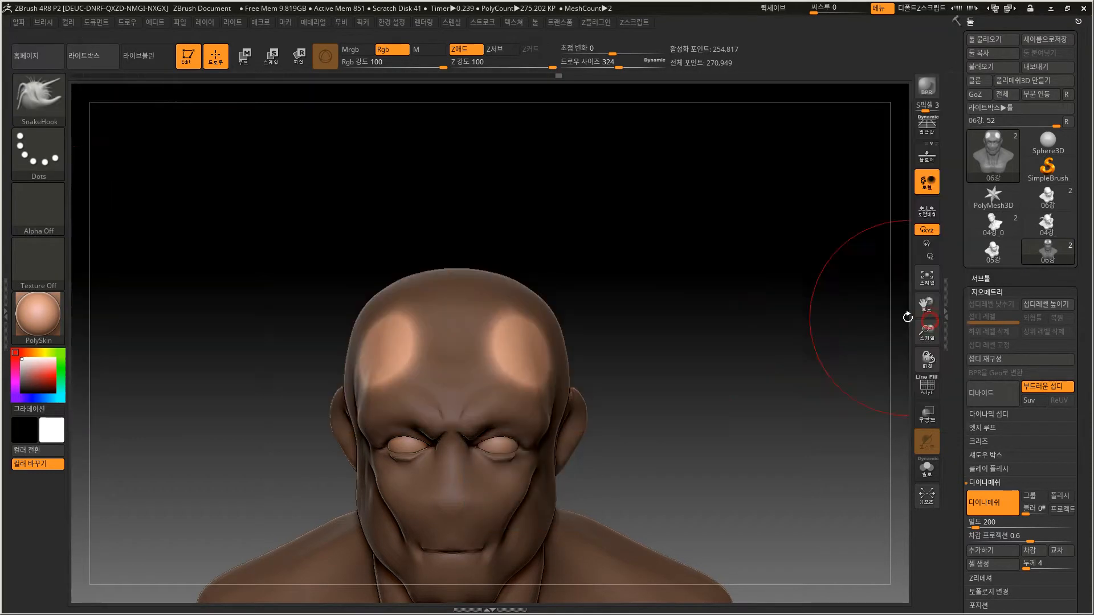
pyautogui.moveTo(546, 351)
pyautogui.mouseDown()
pyautogui.moveTo(533, 245)
pyautogui.moveTo(752, 257)
pyautogui.moveTo(757, 93)
pyautogui.moveTo(772, 93)
pyautogui.mouseUp()
pyautogui.hotkey('ctrl', 'z')
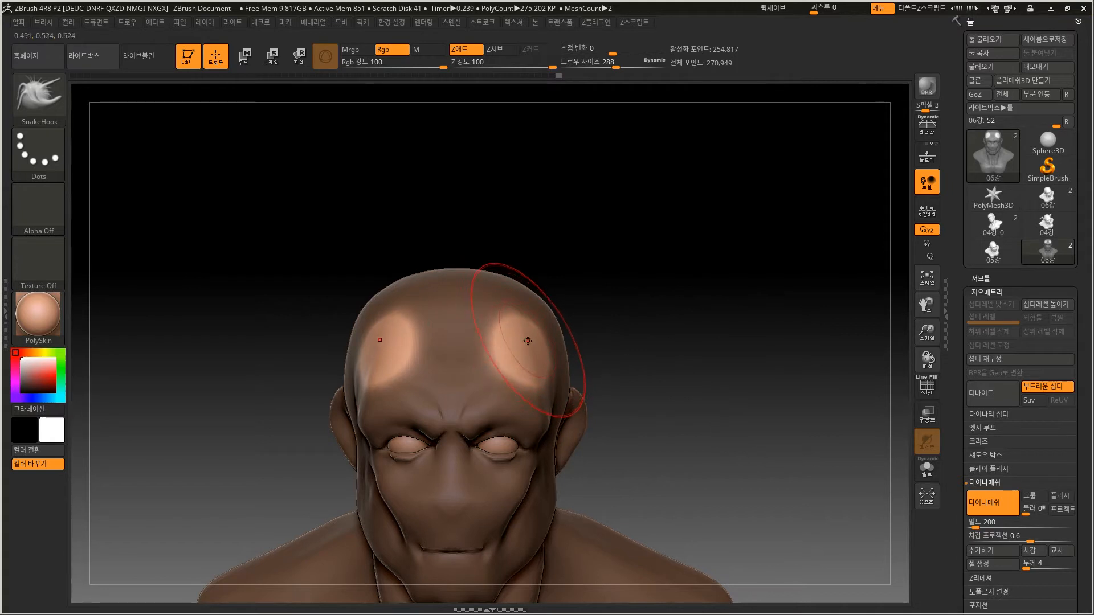
pyautogui.moveTo(519, 352); pyautogui.dragTo(842, 82)
pyautogui.hotkey('ctrl', 'z')
# Try two shorter SnakeHook horn pulls, inspect each from other angles, and undo them.
pyautogui.moveTo(521, 358)
pyautogui.mouseDown()
pyautogui.moveTo(547, 307)
pyautogui.moveTo(587, 271)
pyautogui.moveTo(618, 266)
pyautogui.moveTo(681, 282)
pyautogui.moveTo(702, 188)
pyautogui.moveTo(723, 170)
pyautogui.moveTo(753, 172)
pyautogui.mouseUp()
pyautogui.keyDown('alt'); pyautogui.moveTo(689, 374); pyautogui.dragTo(686, 336); pyautogui.keyUp('alt')
pyautogui.moveTo(691, 357); pyautogui.dragTo(645, 368)
pyautogui.hotkey('ctrl', 'z')
pyautogui.moveTo(520, 349)
pyautogui.mouseDown()
pyautogui.moveTo(518, 267)
pyautogui.moveTo(657, 176)
pyautogui.moveTo(659, 143)
pyautogui.mouseUp()
pyautogui.moveTo(694, 261); pyautogui.dragTo(734, 254)
pyautogui.keyDown('alt'); pyautogui.moveTo(694, 249); pyautogui.dragTo(698, 296); pyautogui.keyUp('alt')
pyautogui.keyDown('alt'); pyautogui.moveTo(673, 290); pyautogui.dragTo(699, 325); pyautogui.keyUp('alt')
pyautogui.hotkey('ctrl', 'z')
# Pull the forehead patches into long upright horns with SnakeHook, and clear the mask to remesh with DynaMesh.
pyautogui.moveTo(547, 386)
pyautogui.mouseDown()
pyautogui.moveTo(620, 257)
pyautogui.moveTo(614, 165)
pyautogui.moveTo(678, 271)
pyautogui.moveTo(542, 386)
pyautogui.mouseUp()
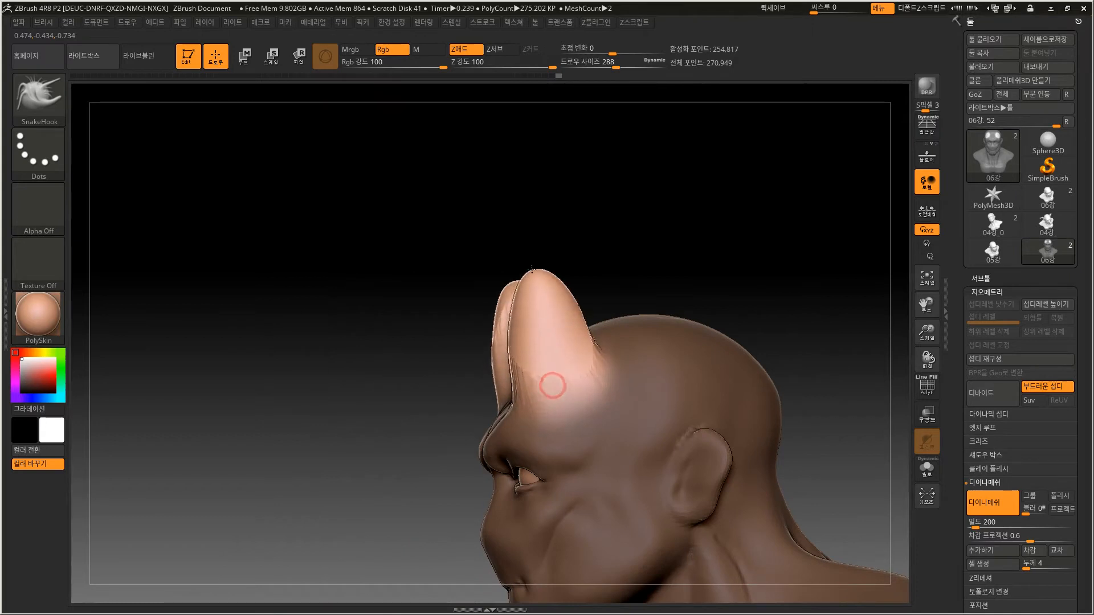
pyautogui.moveTo(740, 210); pyautogui.dragTo(643, 246)
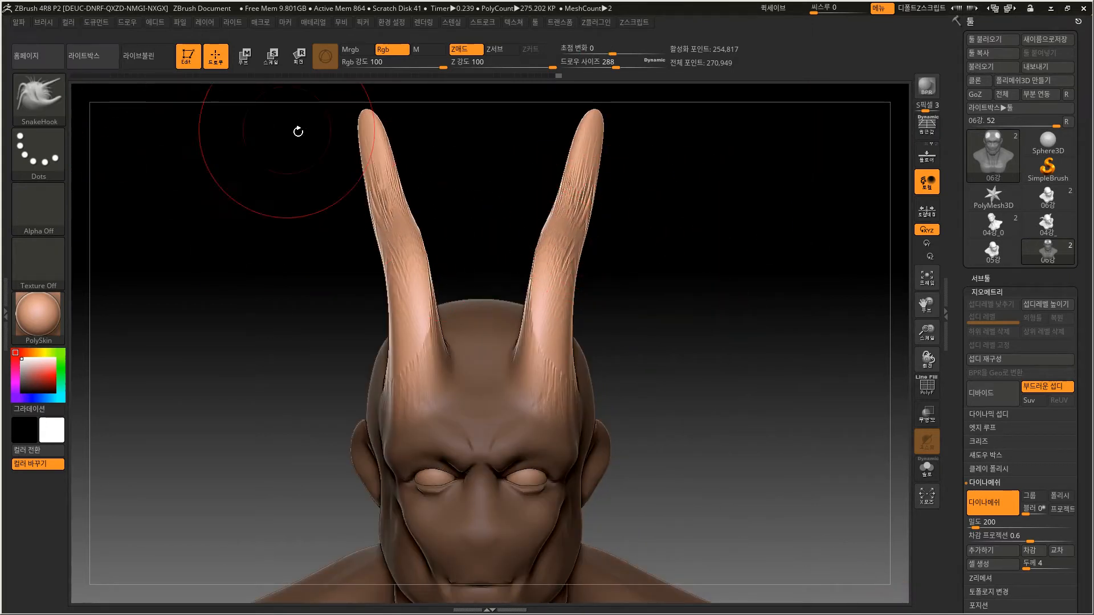
pyautogui.moveTo(570, 232)
pyautogui.mouseDown()
pyautogui.moveTo(727, 240)
pyautogui.moveTo(595, 243)
pyautogui.moveTo(697, 245)
pyautogui.mouseUp()
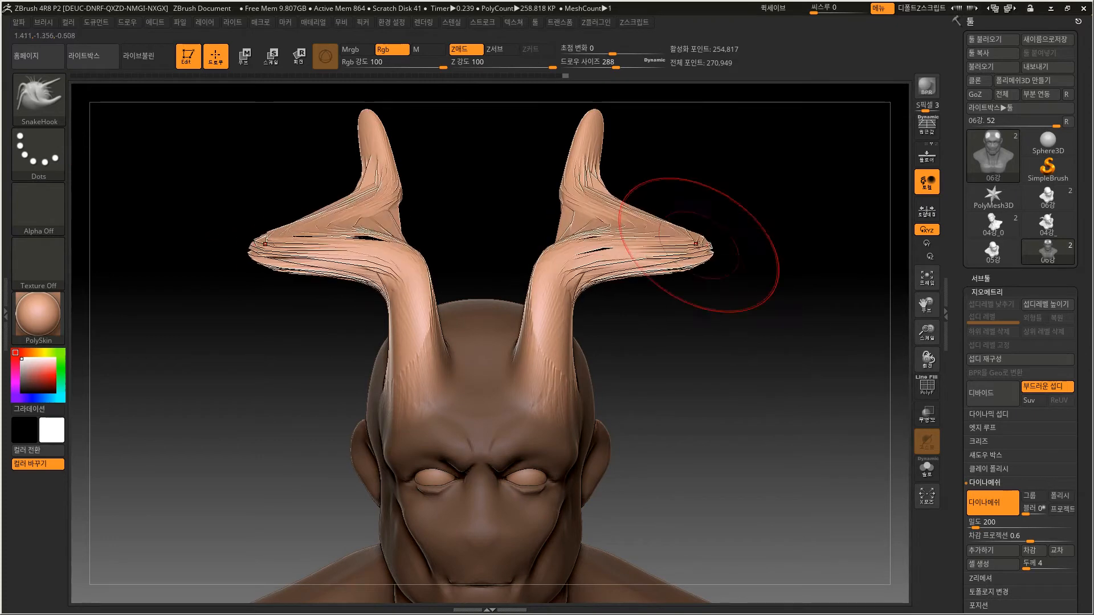
pyautogui.hotkey('ctrl', 'z')
pyautogui.keyDown('ctrl'); pyautogui.moveTo(715, 291); pyautogui.dragTo(732, 282); pyautogui.keyUp('ctrl')
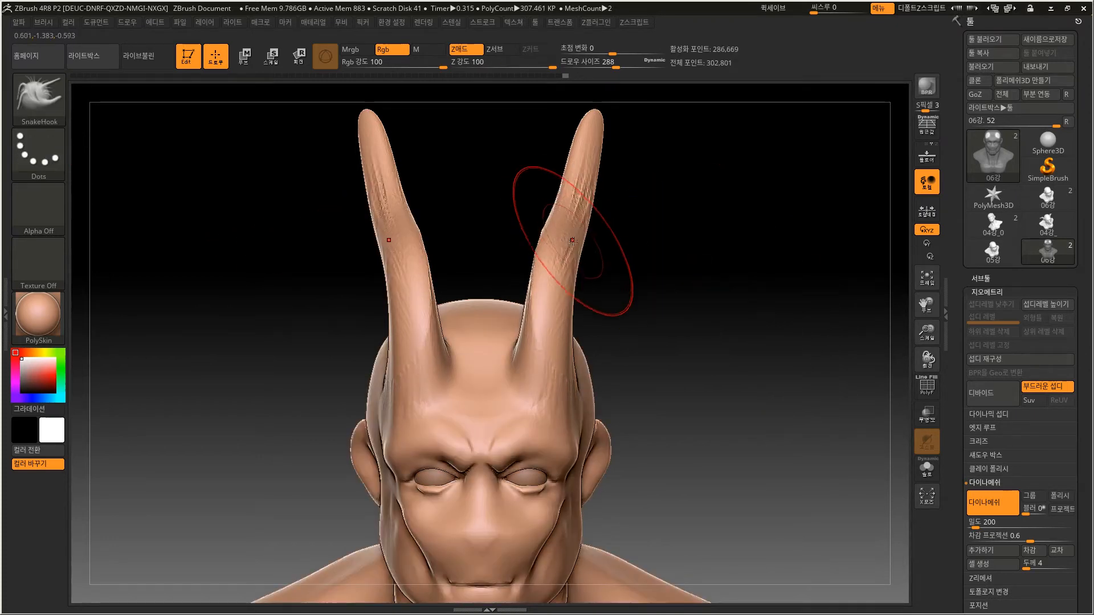
pyautogui.moveTo(550, 221); pyautogui.dragTo(639, 245)
pyautogui.hotkey('ctrl', 'z')
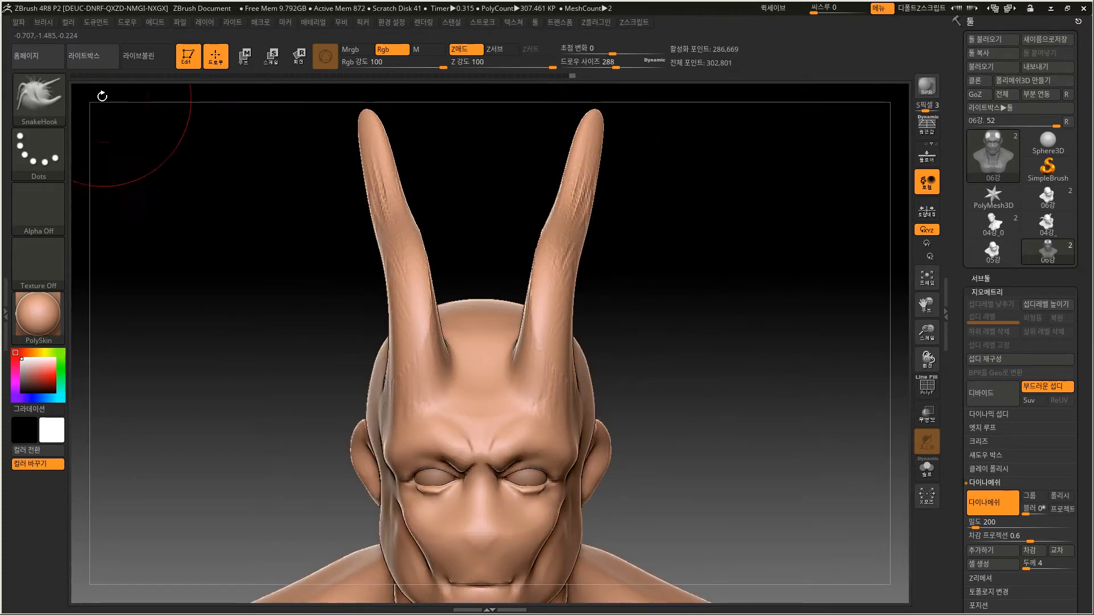
# Bend the horns into a backward-sweeping curve with the Move Topological brush at draw size 372.
pyautogui.press('b')
pyautogui.click(601, 326)
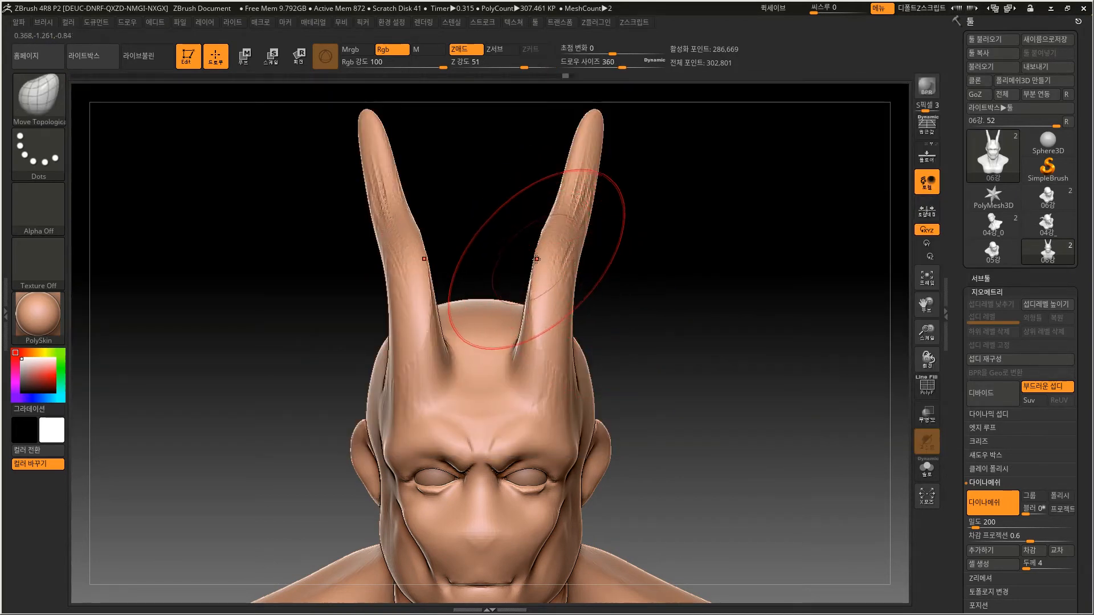
pyautogui.moveTo(536, 260); pyautogui.dragTo(545, 261)
pyautogui.moveTo(665, 269)
pyautogui.mouseDown()
pyautogui.moveTo(613, 276)
pyautogui.moveTo(597, 266)
pyautogui.mouseUp()
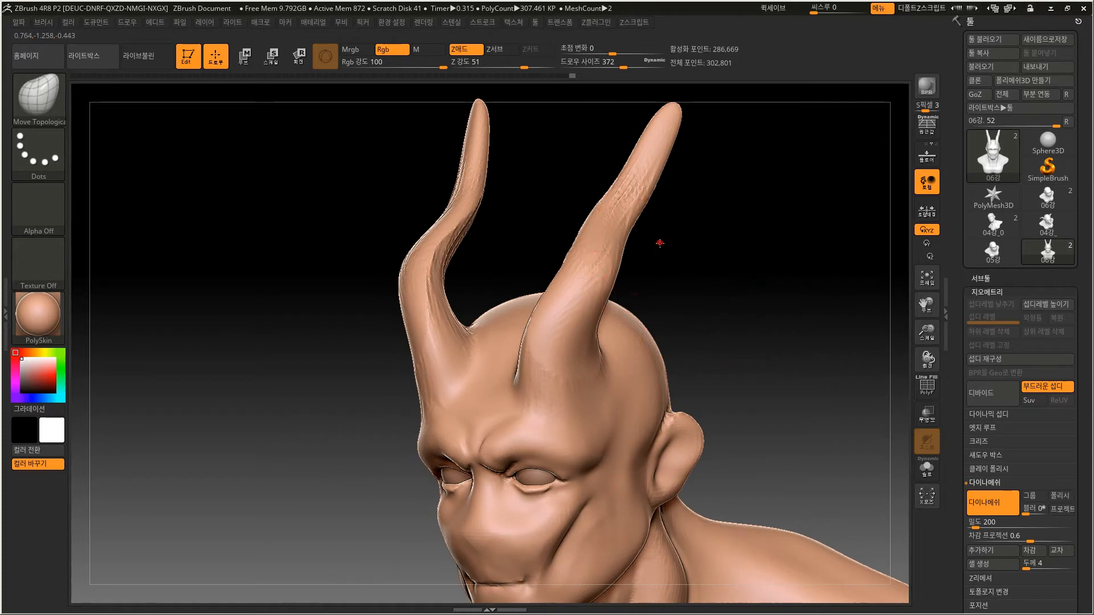
pyautogui.moveTo(659, 241); pyautogui.dragTo(712, 236)
pyautogui.moveTo(597, 185); pyautogui.dragTo(603, 176)
pyautogui.moveTo(697, 181)
pyautogui.mouseDown()
pyautogui.moveTo(647, 181)
pyautogui.moveTo(612, 164)
pyautogui.moveTo(622, 192)
pyautogui.mouseUp()
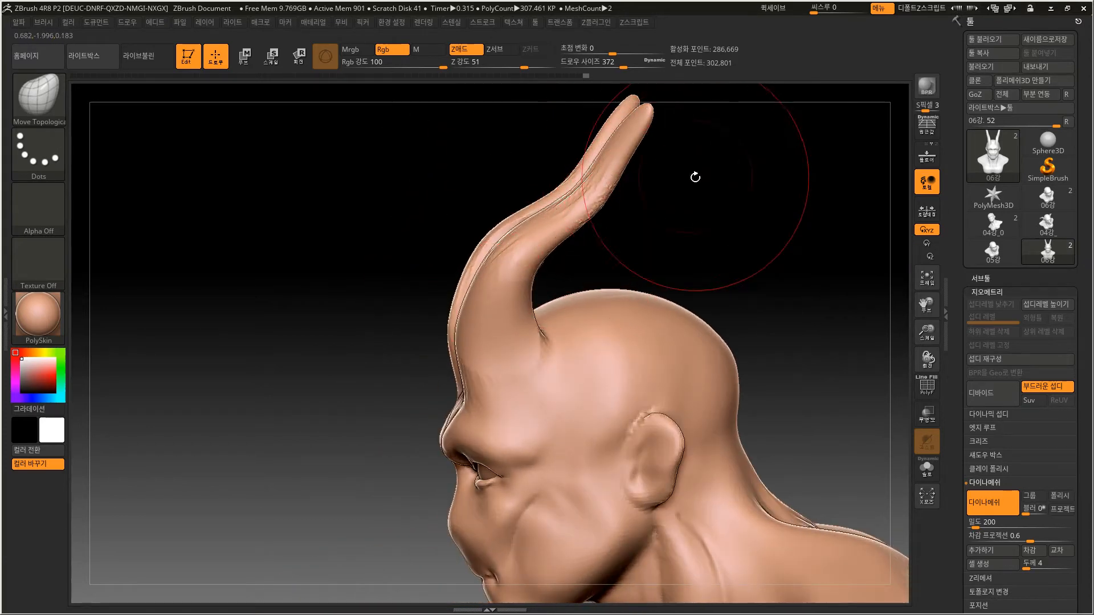
# Thicken the horns with the Inflat brush at Z intensity 10, try smoothing their tips, and undo the smoothing.
pyautogui.moveTo(682, 171); pyautogui.dragTo(600, 195)
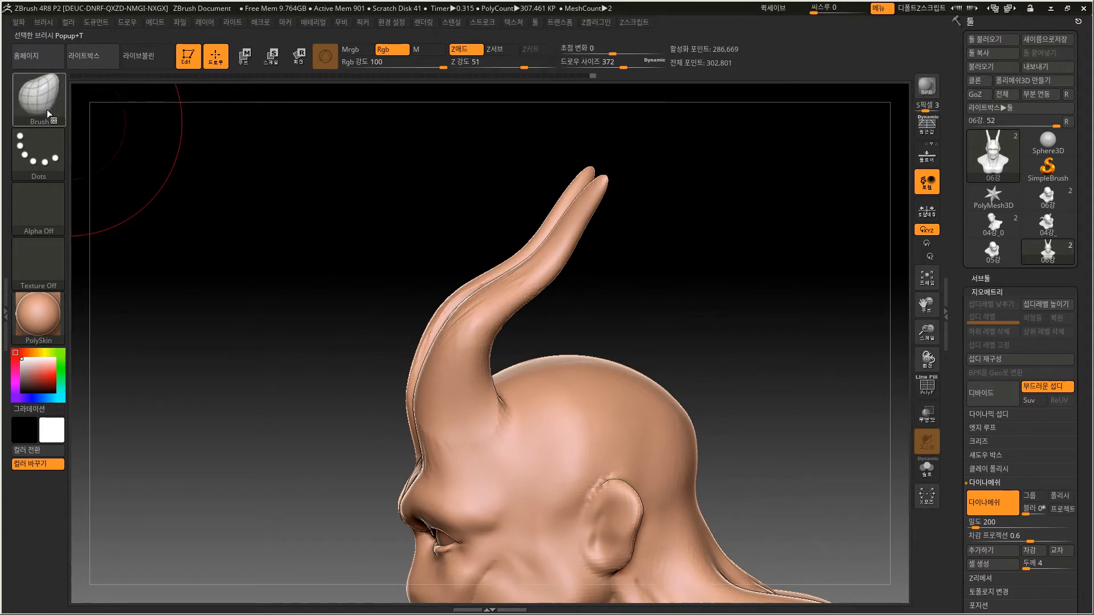
pyautogui.click(57, 116)
pyautogui.click(547, 295)
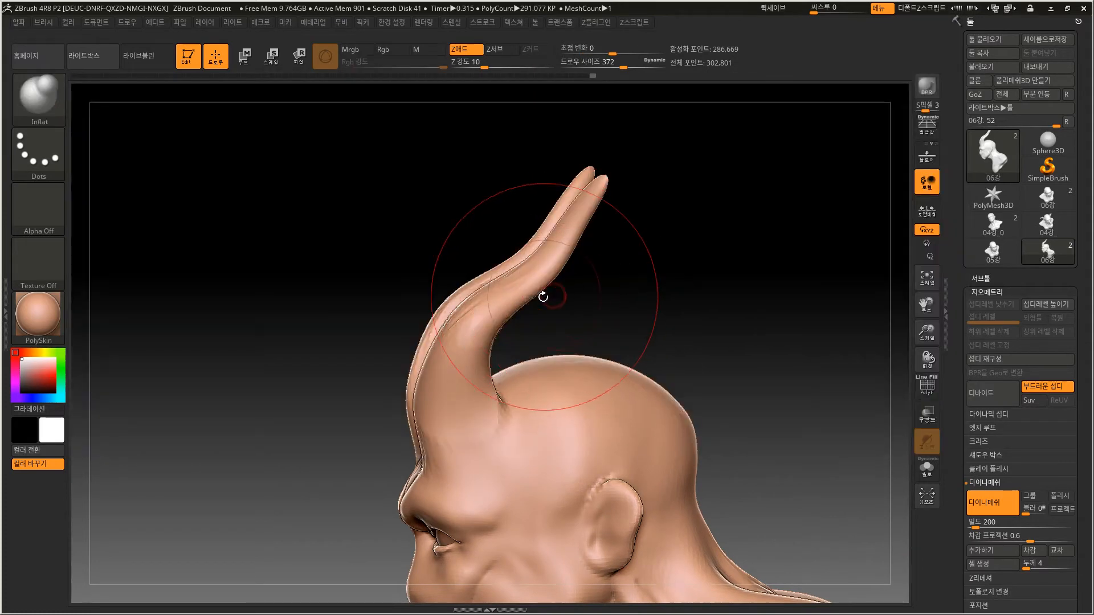
pyautogui.moveTo(455, 355)
pyautogui.mouseDown()
pyautogui.moveTo(440, 270)
pyautogui.moveTo(487, 314)
pyautogui.mouseUp()
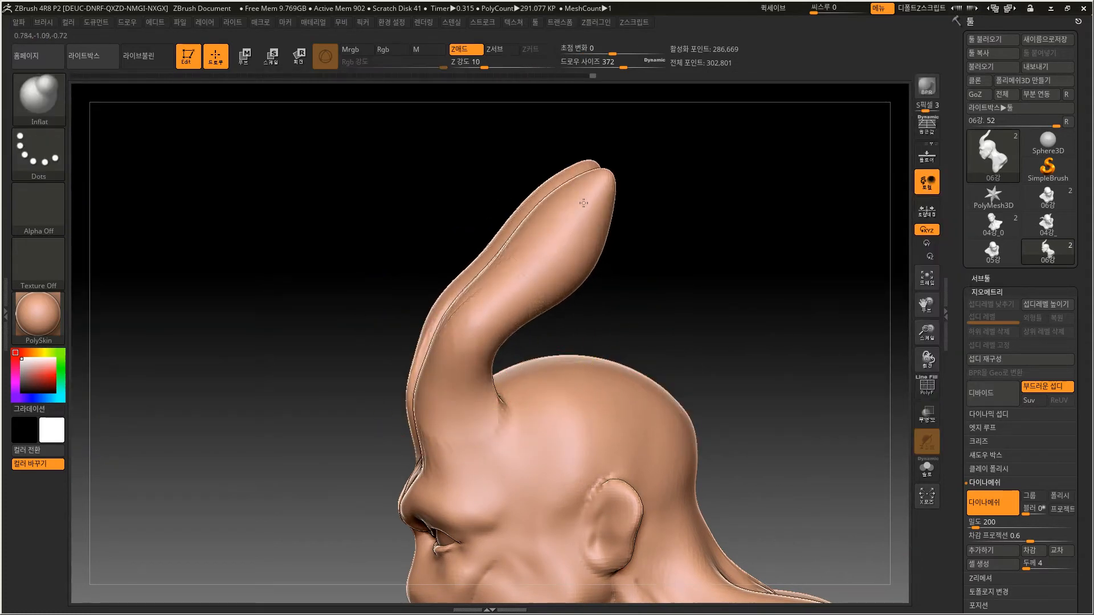
pyautogui.keyDown('shift'); pyautogui.moveTo(608, 186); pyautogui.dragTo(597, 194); pyautogui.keyUp('shift')
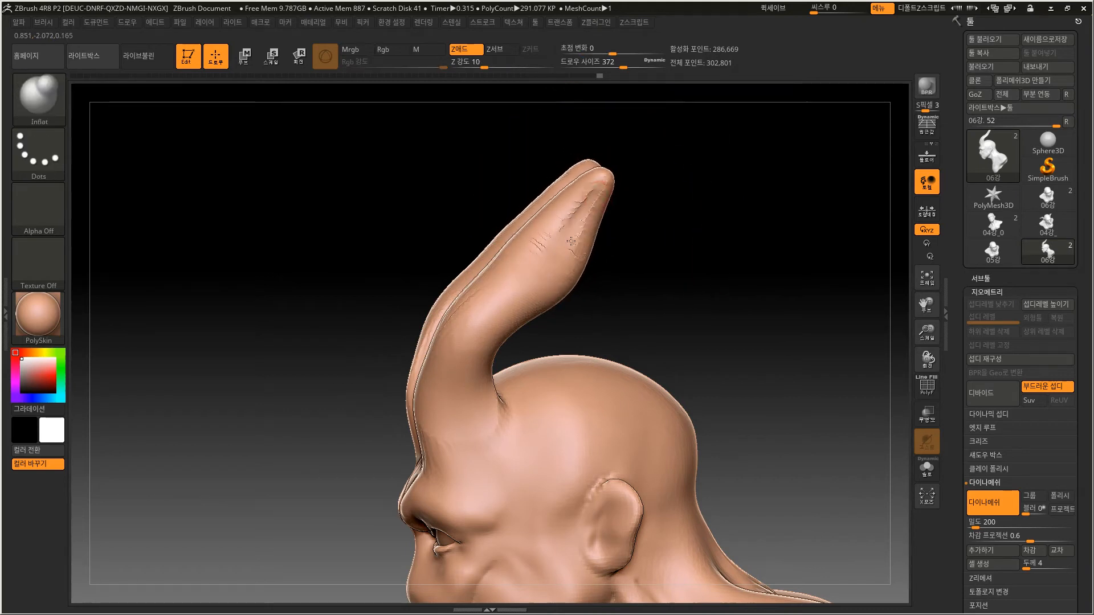
pyautogui.hotkey('ctrl', 'z')
pyautogui.hotkey('ctrl', 'z')
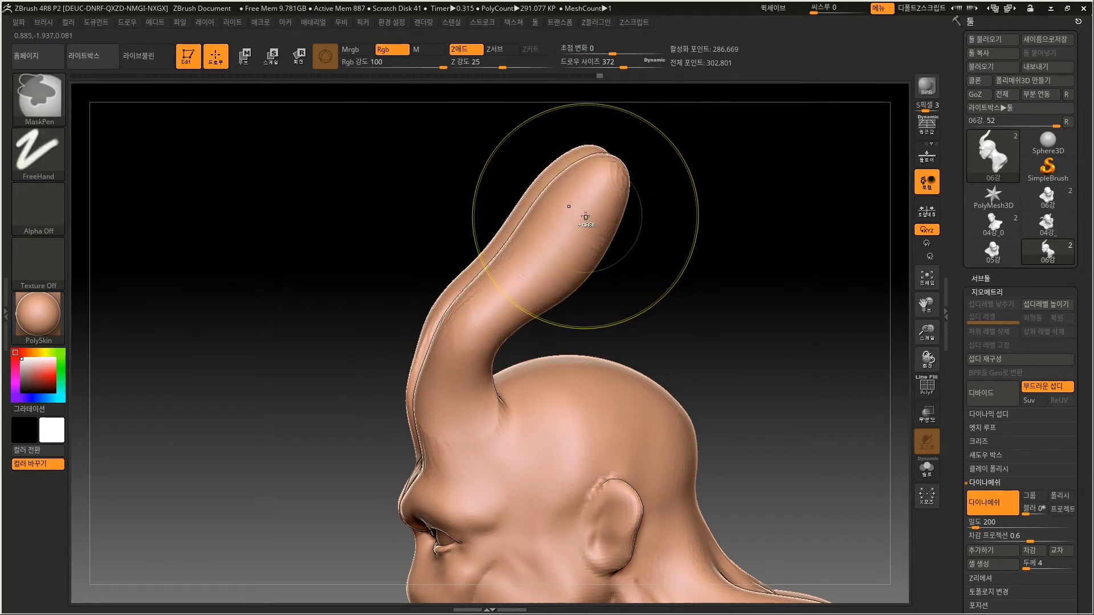
# Inflate the upper and middle parts of the horns further, and undo the last stroke.
pyautogui.moveTo(597, 198); pyautogui.dragTo(588, 215)
pyautogui.moveTo(541, 277); pyautogui.dragTo(540, 279)
pyautogui.moveTo(586, 211); pyautogui.dragTo(550, 256)
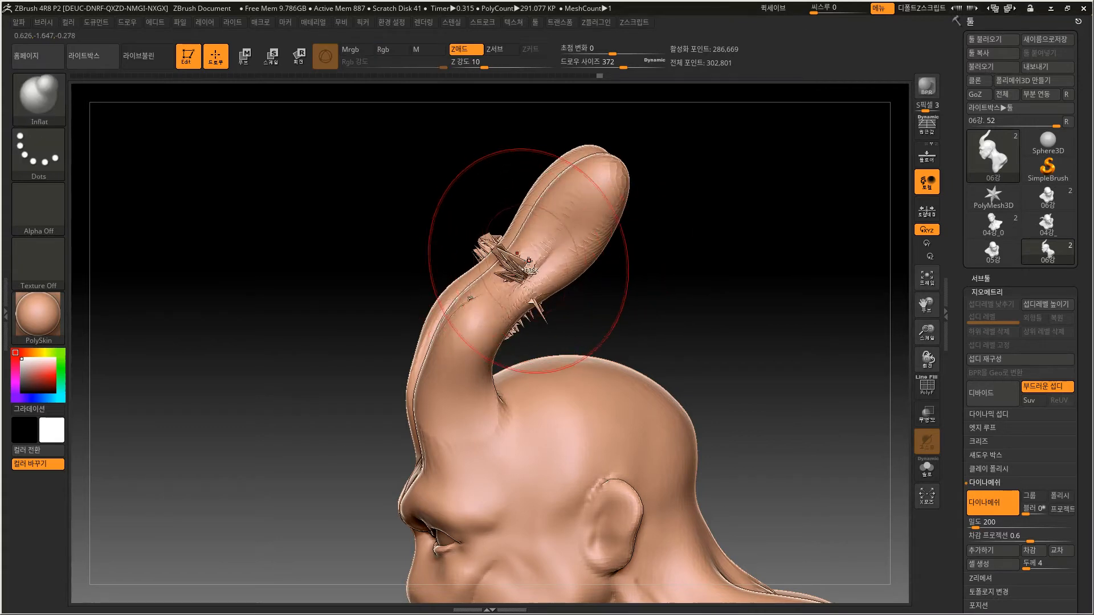
pyautogui.hotkey('ctrl', 'z')
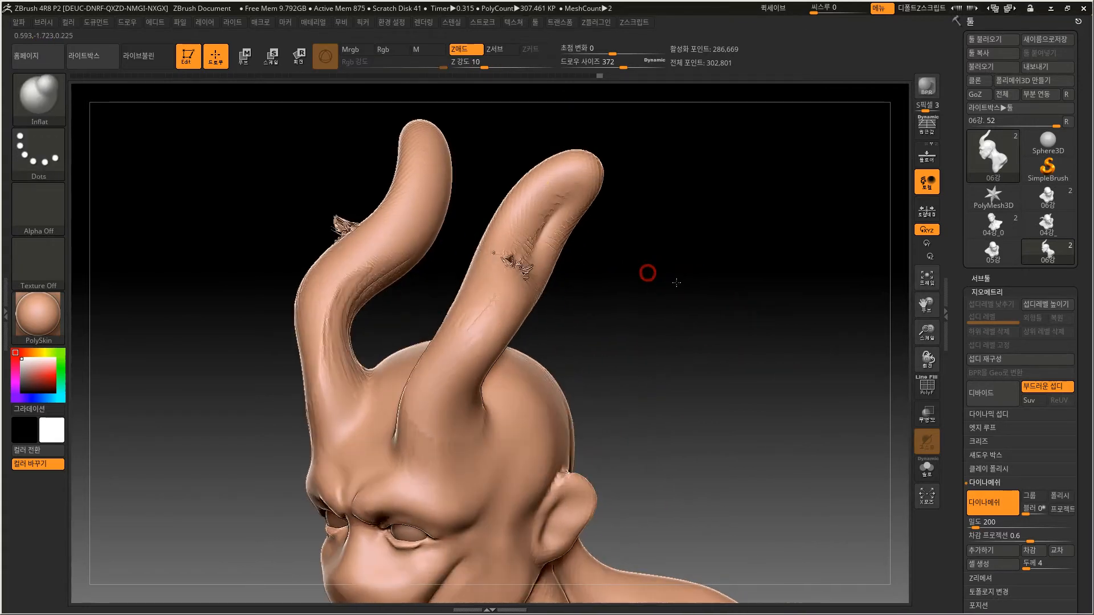
# Remesh the bust with DynaMesh and smooth the torn surface midway along the horns.
pyautogui.press('ctrl')
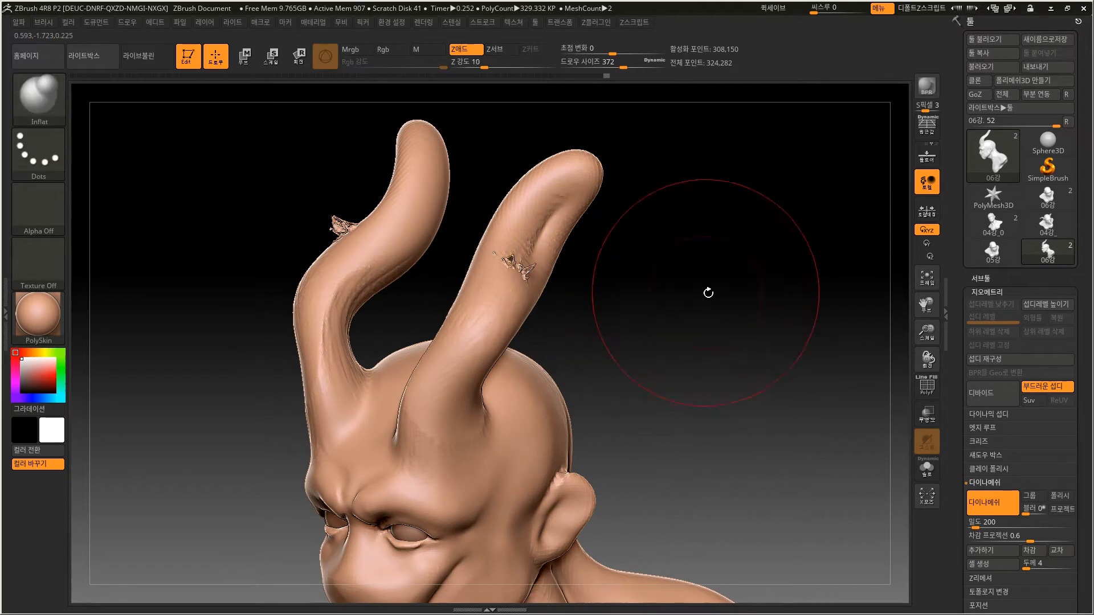
pyautogui.keyDown('shift'); pyautogui.moveTo(527, 257); pyautogui.dragTo(519, 254); pyautogui.keyUp('shift')
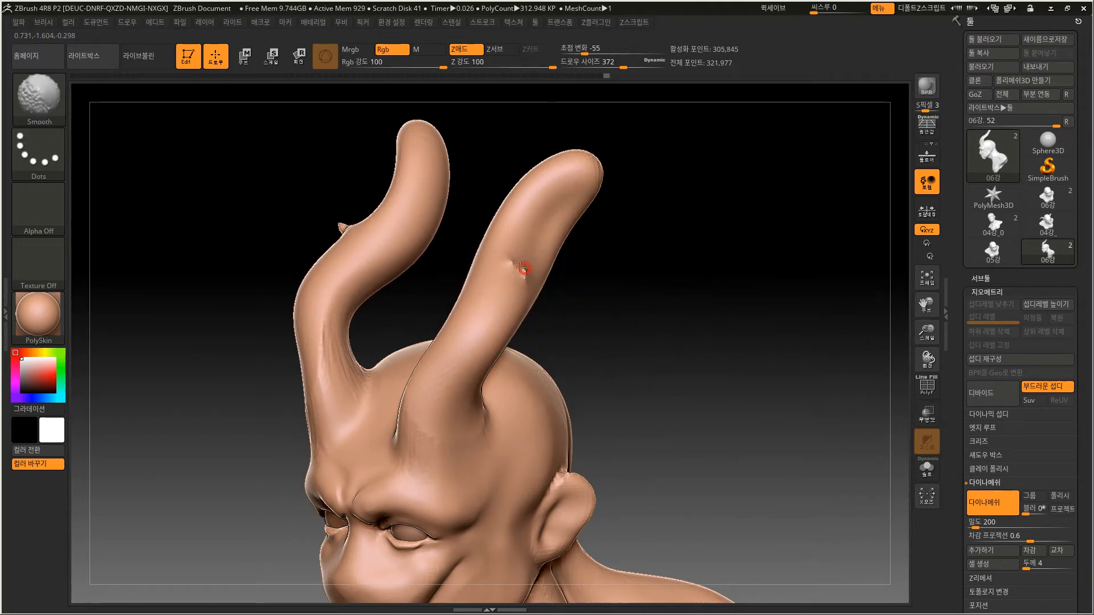
pyautogui.moveTo(593, 257); pyautogui.dragTo(650, 279)
pyautogui.moveTo(651, 324)
pyautogui.mouseDown()
pyautogui.moveTo(652, 288)
pyautogui.moveTo(666, 284)
pyautogui.mouseUp()
pyautogui.moveTo(397, 282)
pyautogui.keyDown('ctrl'); pyautogui.mouseDown()
pyautogui.moveTo(411, 285)
pyautogui.moveTo(396, 285)
pyautogui.mouseUp(); pyautogui.keyUp('ctrl')
pyautogui.hotkey('ctrl', 'z')
pyautogui.hotkey('ctrl', 'z')
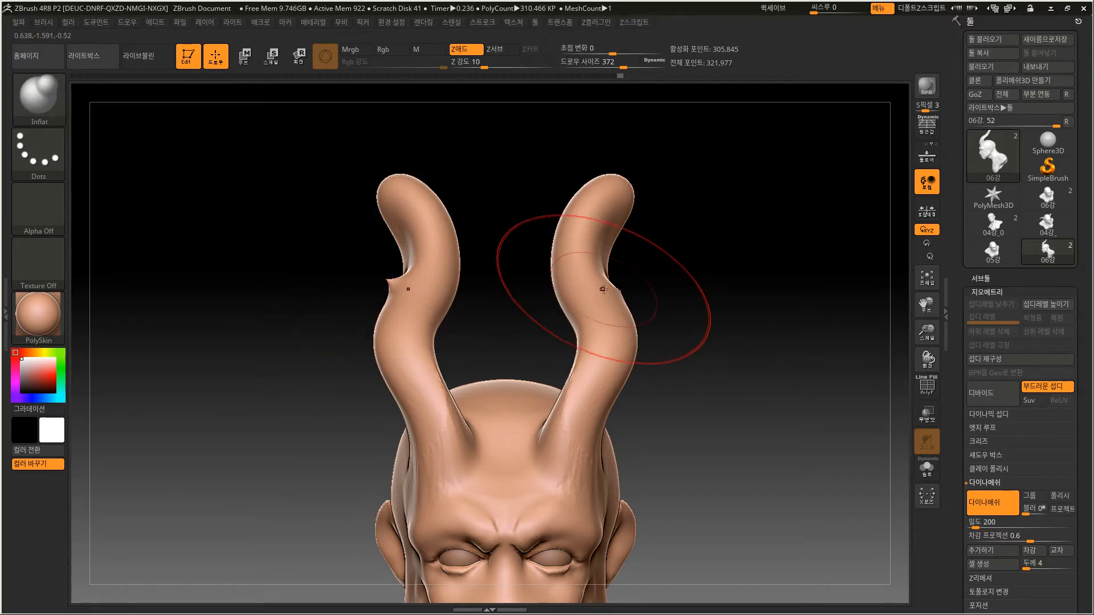
# Display the polygon wireframe and examine the mesh on the horns and face.
pyautogui.keyDown('alt'); pyautogui.moveTo(732, 294); pyautogui.dragTo(733, 342); pyautogui.keyUp('alt')
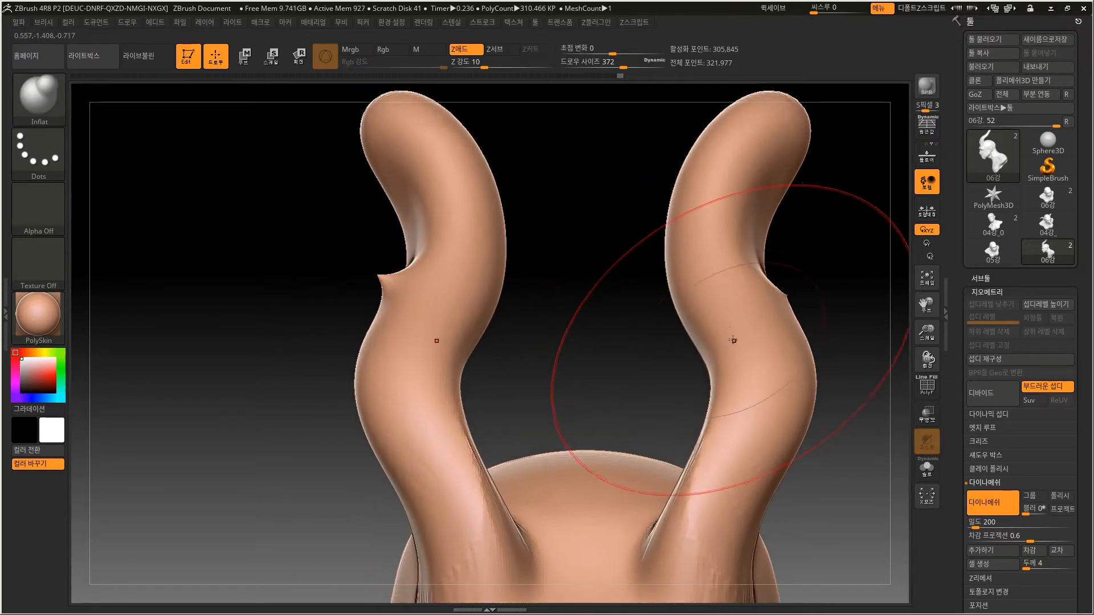
pyautogui.hotkey('shift', 'f')
pyautogui.keyDown('alt'); pyautogui.moveTo(812, 432); pyautogui.dragTo(742, 188); pyautogui.keyUp('alt')
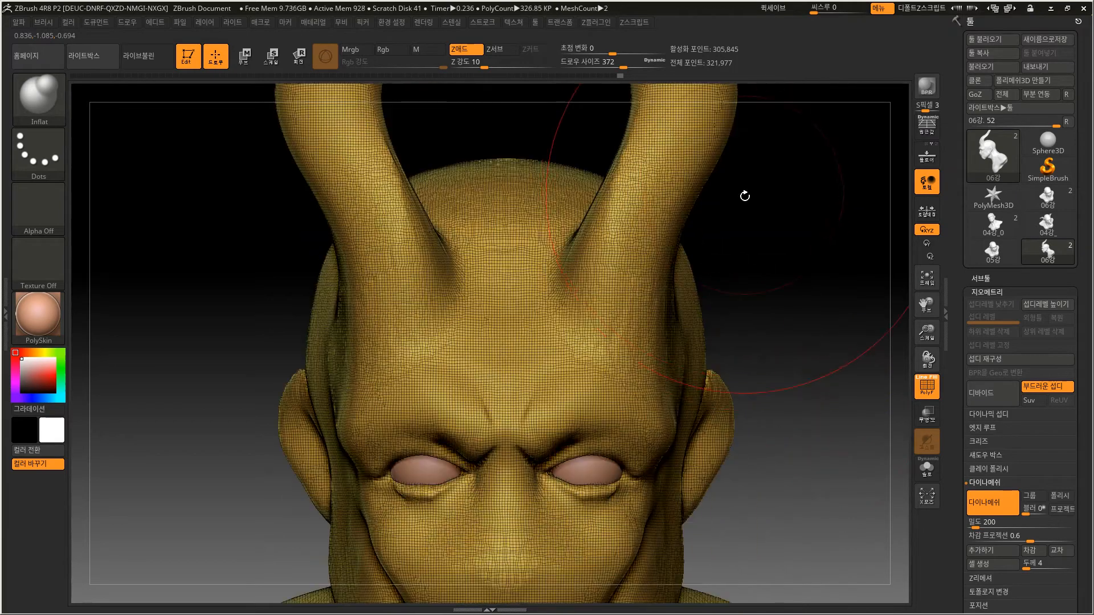
# Hide the polygon wireframe and apply Mirror And Weld to make the horned bust symmetrical.
pyautogui.moveTo(759, 232)
pyautogui.keyDown('alt'); pyautogui.mouseDown()
pyautogui.moveTo(744, 244)
pyautogui.moveTo(666, 167)
pyautogui.moveTo(586, 27)
pyautogui.mouseUp(); pyautogui.keyUp('alt')
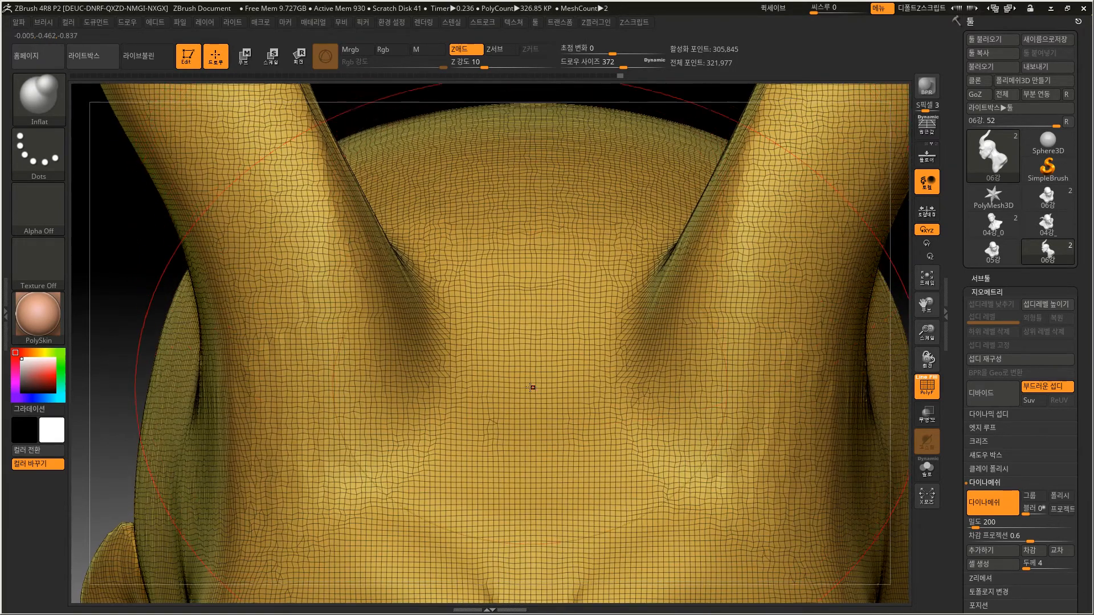
pyautogui.press('f')
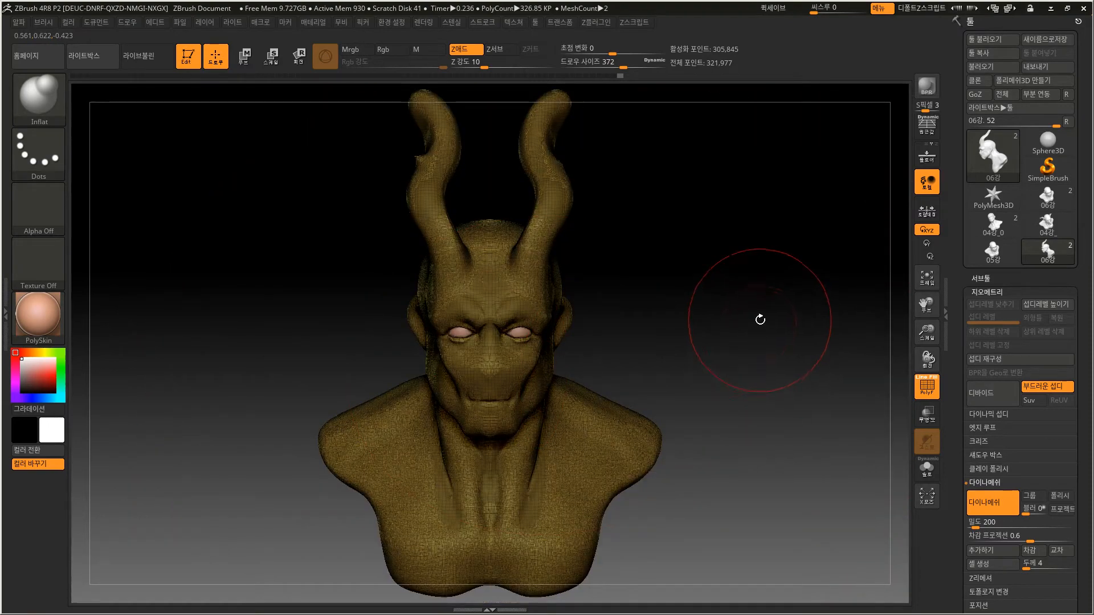
pyautogui.hotkey('shift', 'f')
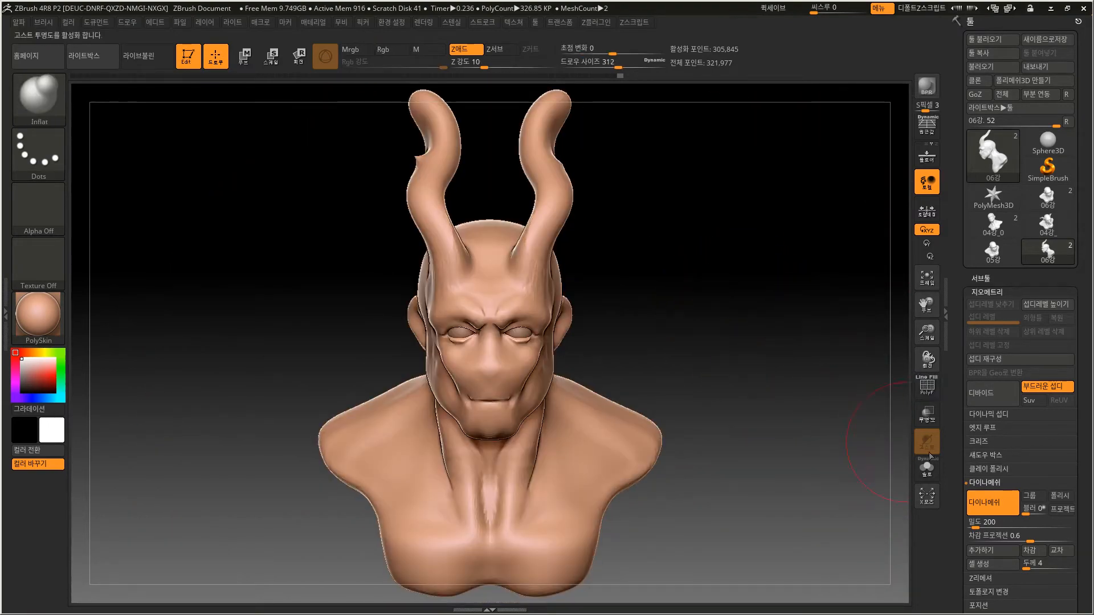
pyautogui.scroll(-5, 1078, 502)
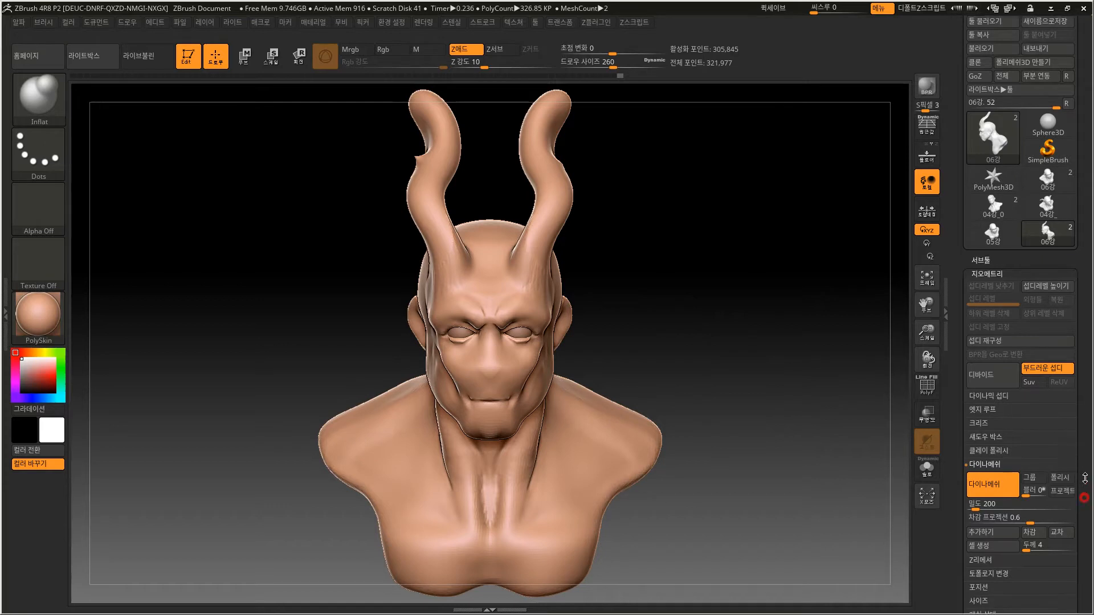
pyautogui.click(1006, 367)
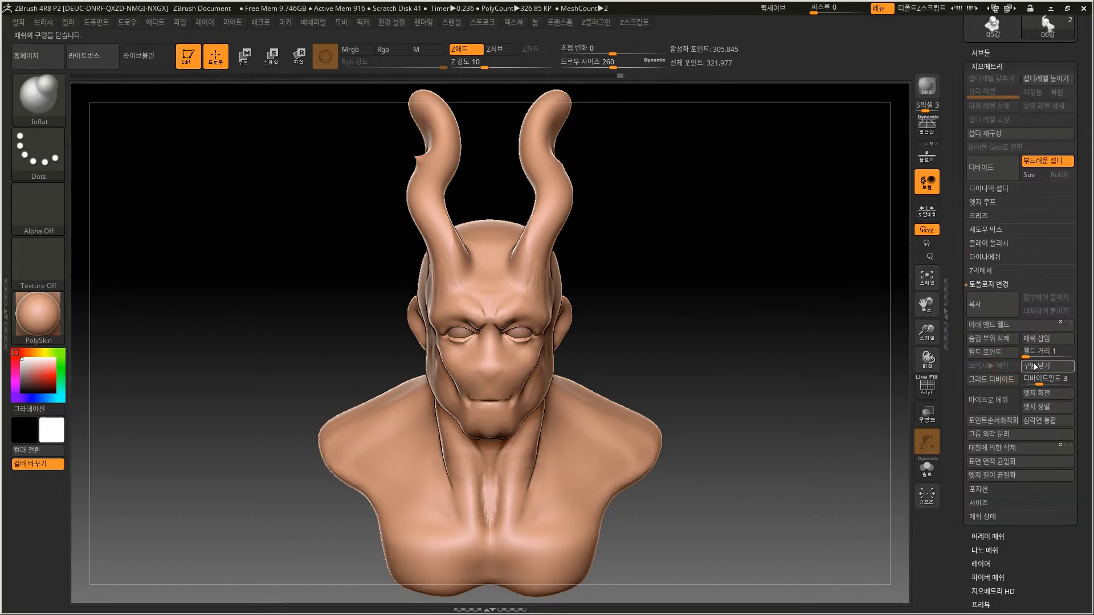
pyautogui.click(1011, 330)
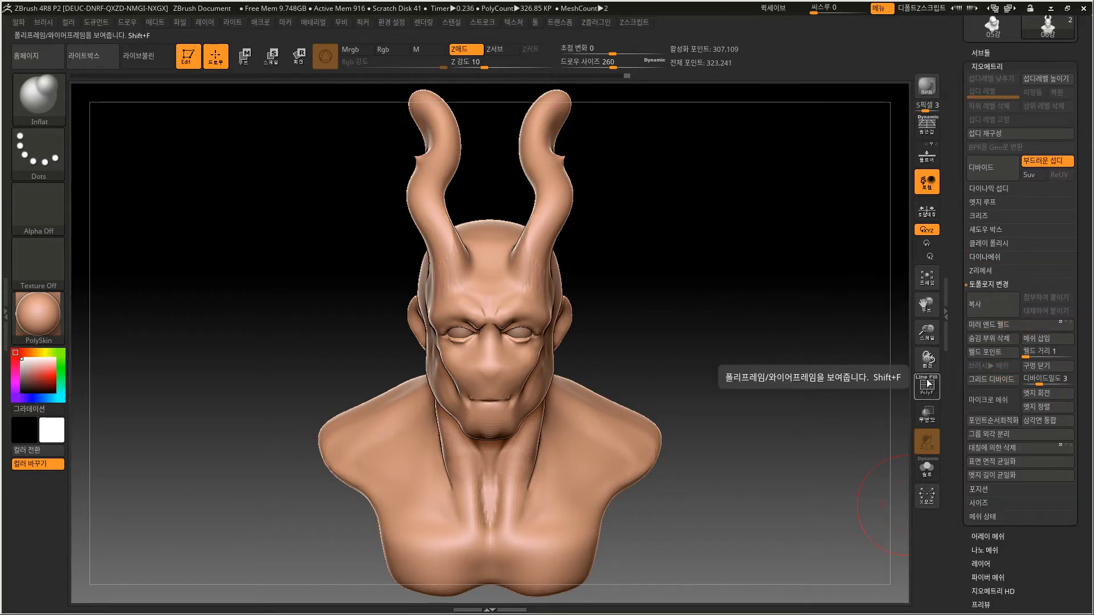
# Display the wireframe and examine the welded mesh along the face's centre line, then check the subtool list and the shaded bust.
pyautogui.keyDown('alt'); pyautogui.moveTo(805, 427); pyautogui.dragTo(808, 368); pyautogui.keyUp('alt')
pyautogui.hotkey('shift', 'f')
pyautogui.moveTo(764, 249)
pyautogui.keyDown('alt'); pyautogui.mouseDown()
pyautogui.moveTo(757, 334)
pyautogui.moveTo(634, 137)
pyautogui.mouseUp(); pyautogui.keyUp('alt')
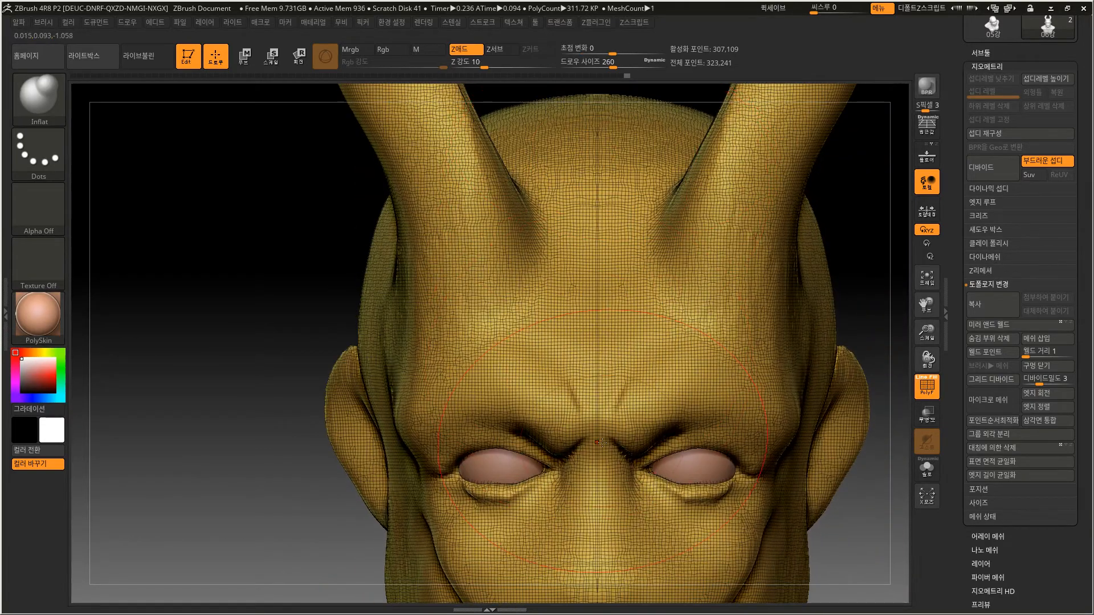
pyautogui.keyDown('alt'); pyautogui.moveTo(853, 235); pyautogui.dragTo(686, 263); pyautogui.keyUp('alt')
pyautogui.keyDown('alt'); pyautogui.moveTo(770, 246); pyautogui.dragTo(765, 346); pyautogui.keyUp('alt')
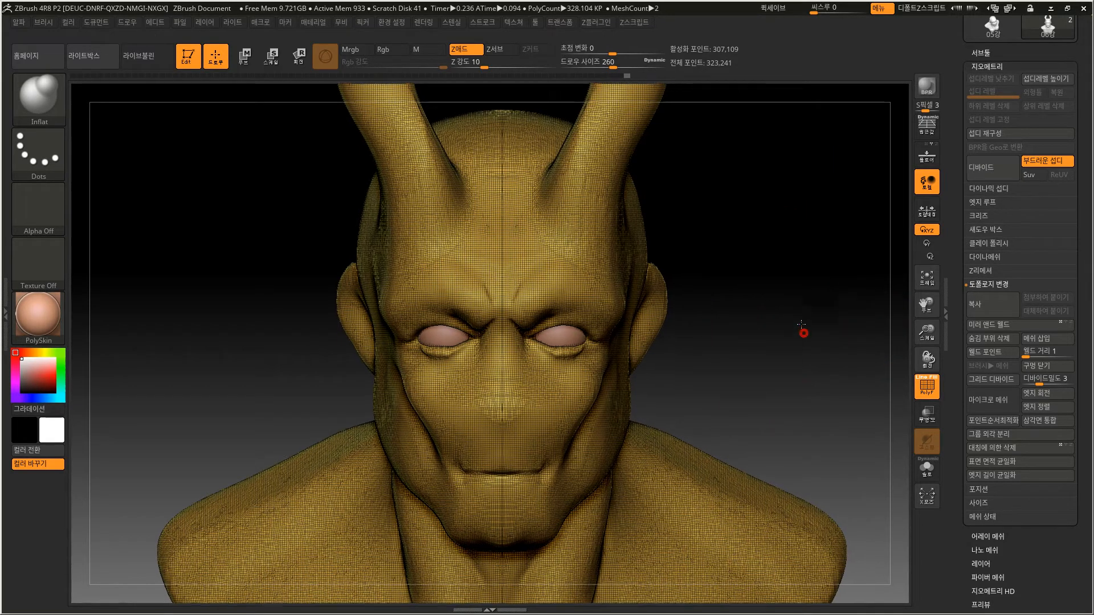
pyautogui.keyDown('alt'); pyautogui.moveTo(798, 329); pyautogui.dragTo(819, 285); pyautogui.keyUp('alt')
pyautogui.click(984, 51)
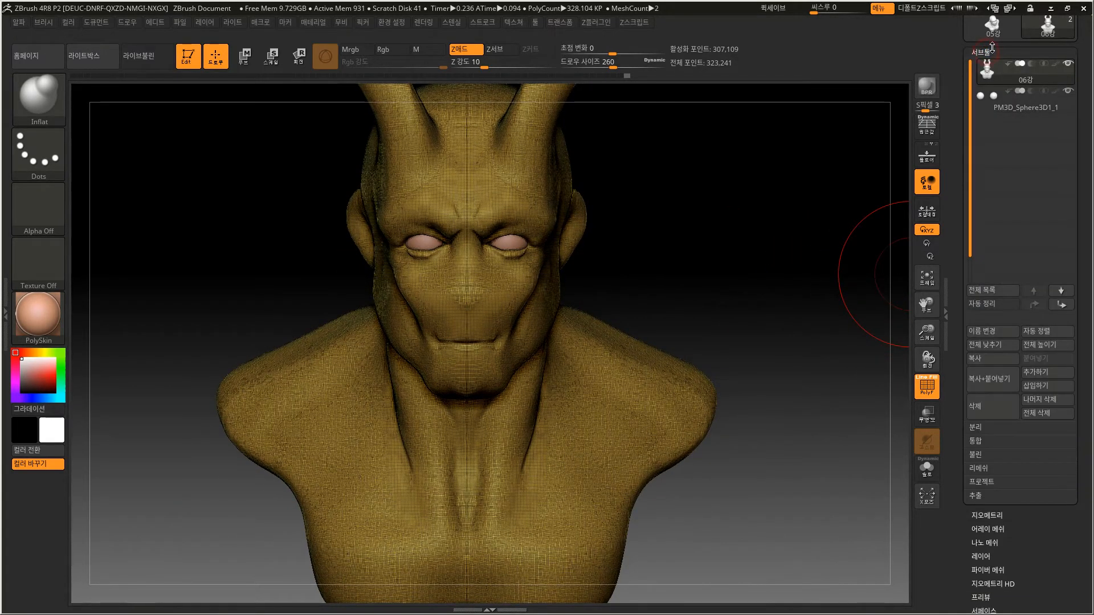
pyautogui.click(991, 50)
pyautogui.keyDown('alt'); pyautogui.moveTo(775, 259); pyautogui.dragTo(801, 389); pyautogui.keyUp('alt')
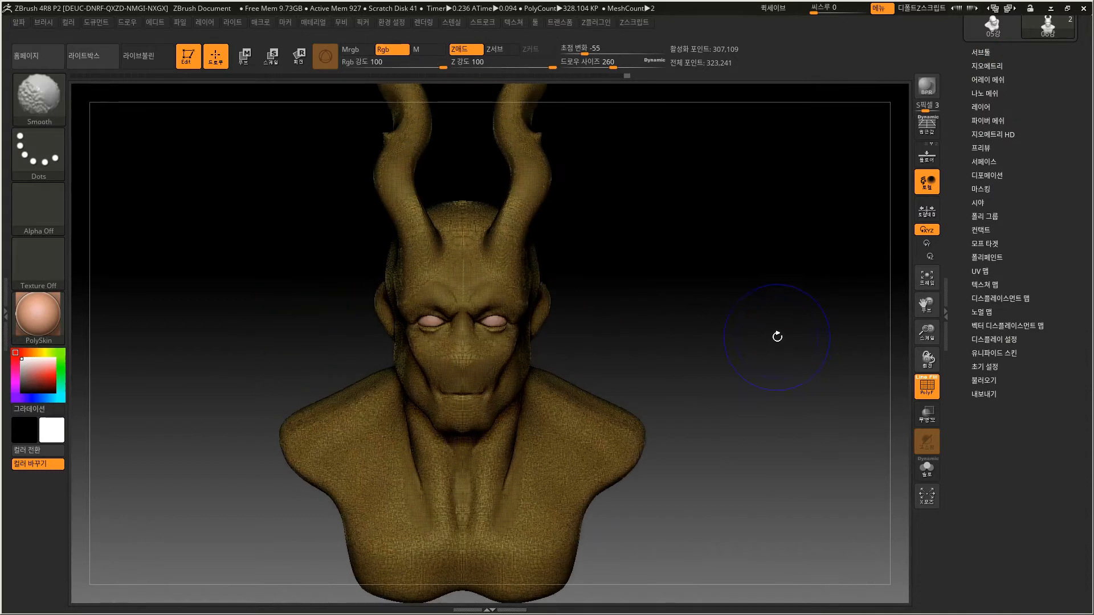
pyautogui.hotkey('shift', 'f')
pyautogui.keyDown('alt'); pyautogui.moveTo(740, 305); pyautogui.dragTo(734, 263); pyautogui.keyUp('alt')
pyautogui.moveTo(707, 281)
pyautogui.keyDown('alt'); pyautogui.mouseDown()
pyautogui.moveTo(736, 342)
pyautogui.moveTo(692, 336)
pyautogui.mouseUp(); pyautogui.keyUp('alt')
pyautogui.keyDown('alt'); pyautogui.moveTo(695, 305); pyautogui.dragTo(708, 336); pyautogui.keyUp('alt')
# Undo the horn sculpting back to the masked bald head with its two unmasked forehead patches.
pyautogui.hotkey('ctrl', 'z')
pyautogui.hotkey('ctrl', 'z')
pyautogui.hotkey('ctrl', 'z')
pyautogui.hotkey('ctrl', 'z')
pyautogui.hotkey('ctrl', 'z')
pyautogui.hotkey('ctrl', 'z')
pyautogui.hotkey('ctrl', 'z')
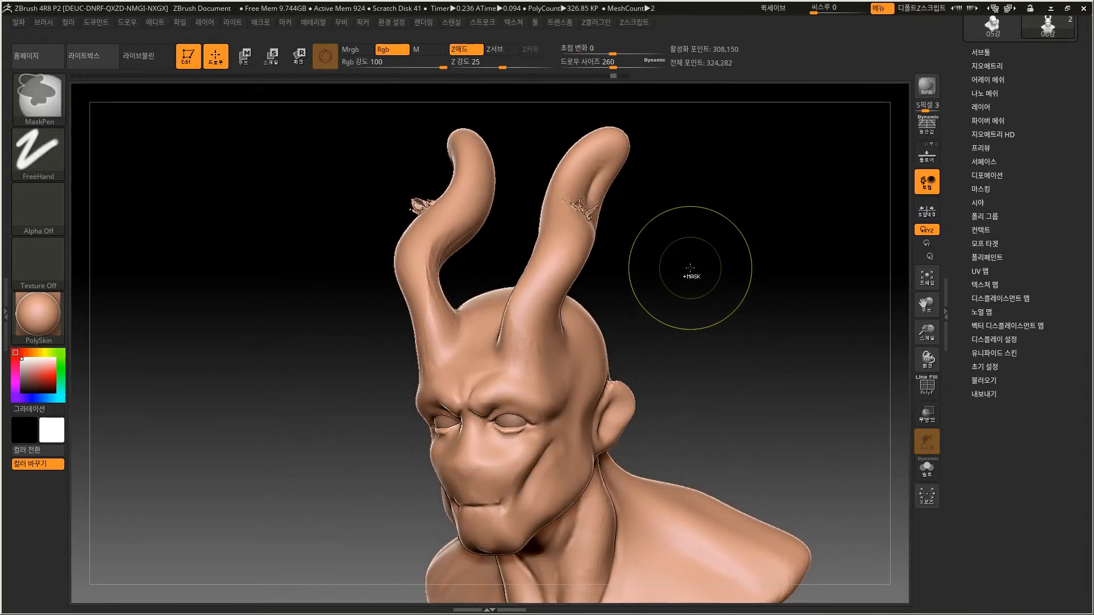
pyautogui.hotkey('ctrl', 'z')
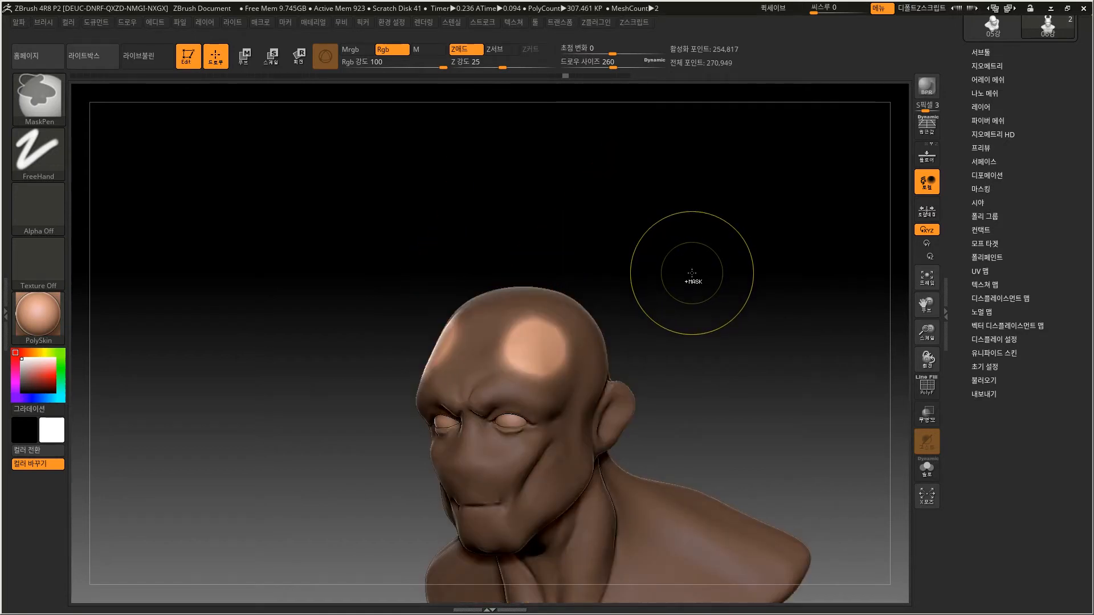
# Try inserting a braid on the head with the sm_IM Mitsuami brush at draw size 260, and undo it.
pyautogui.moveTo(691, 290)
pyautogui.mouseDown()
pyautogui.moveTo(708, 331)
pyautogui.moveTo(698, 298)
pyautogui.moveTo(711, 306)
pyautogui.moveTo(705, 353)
pyautogui.mouseUp()
pyautogui.moveTo(735, 417); pyautogui.dragTo(704, 378)
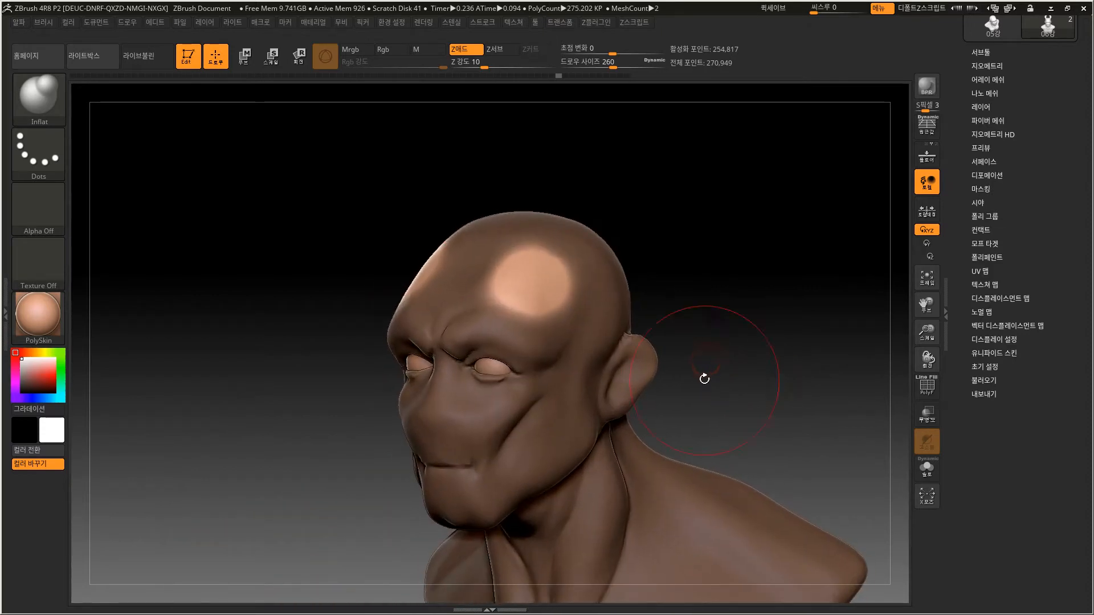
pyautogui.click(46, 98)
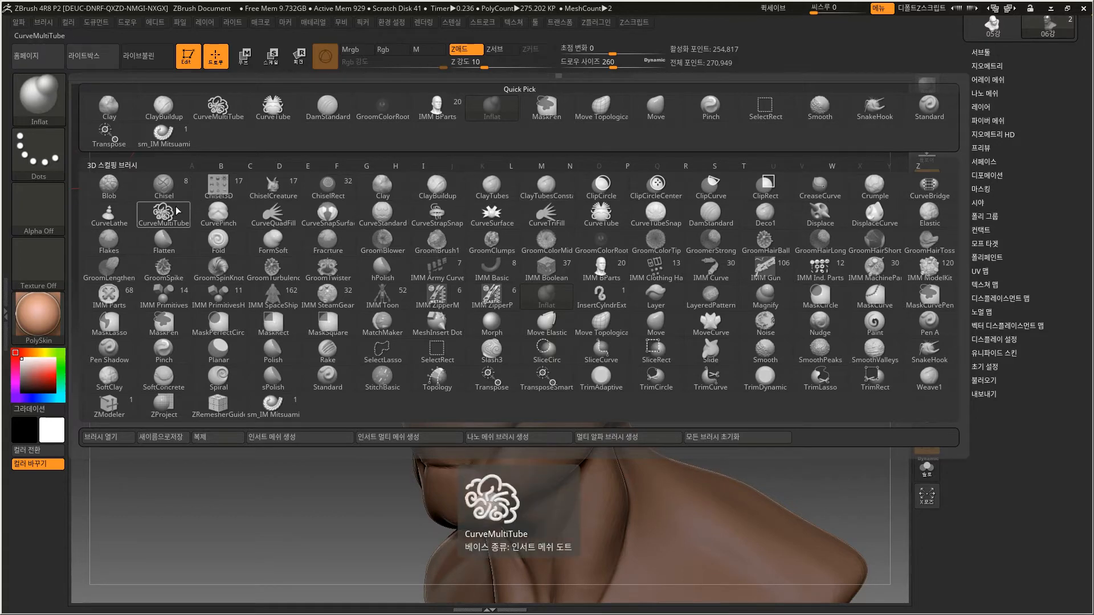
pyautogui.click(162, 133)
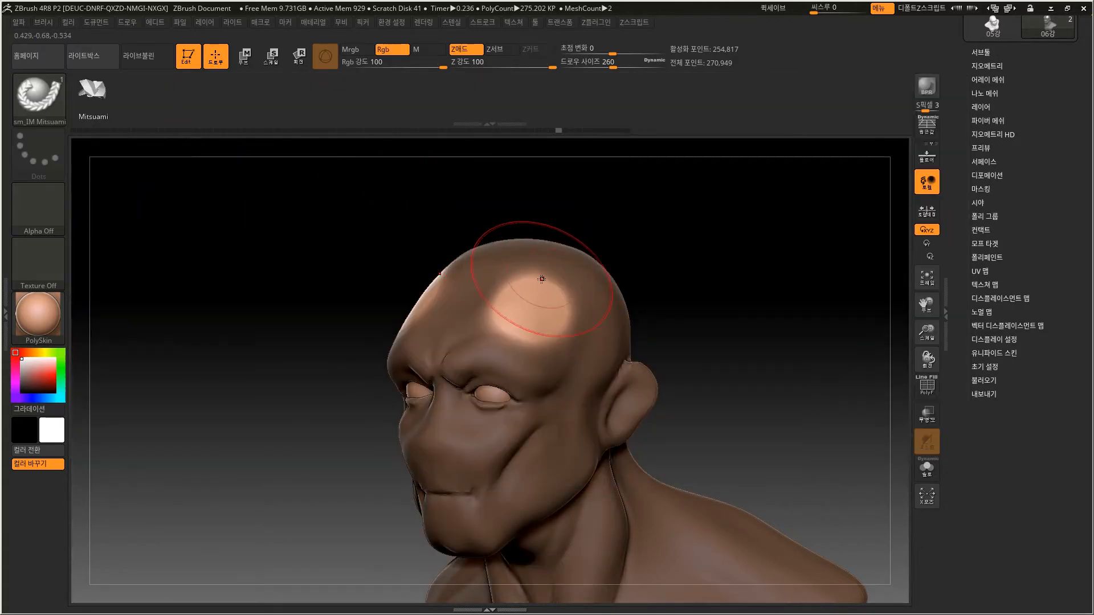
pyautogui.moveTo(667, 253); pyautogui.dragTo(629, 277)
pyautogui.hotkey('ctrl', 'z')
pyautogui.moveTo(547, 306)
pyautogui.mouseDown()
pyautogui.moveTo(520, 264)
pyautogui.moveTo(637, 272)
pyautogui.mouseUp()
pyautogui.hotkey('ctrl', 'z')
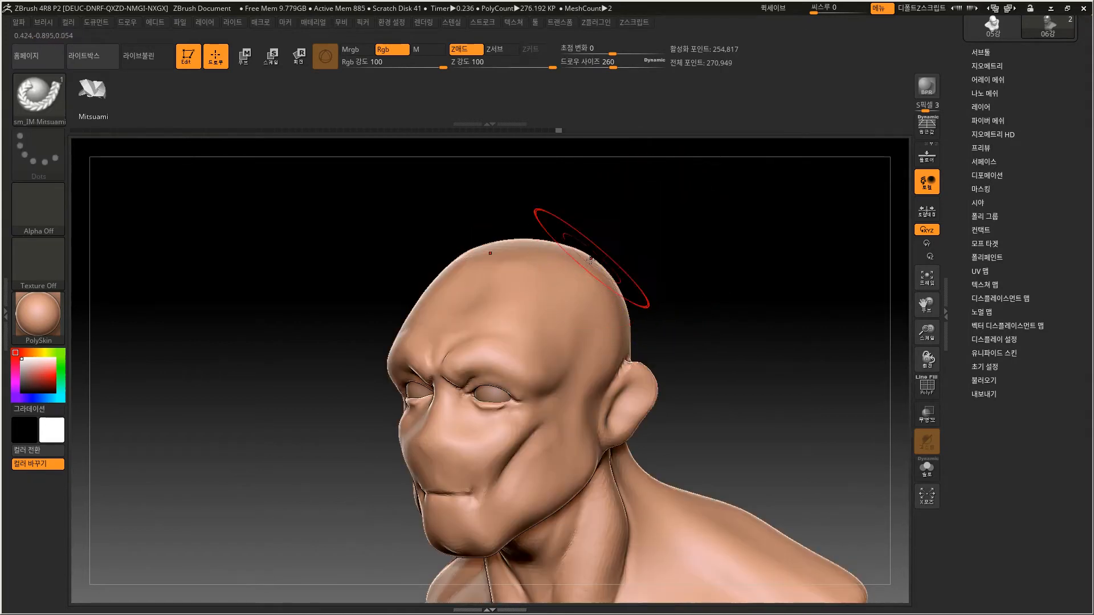
# Reduce the draw size to 124, try a short and a longer braid along the side of the skull, and undo both.
pyautogui.press('[')
pyautogui.press('[')
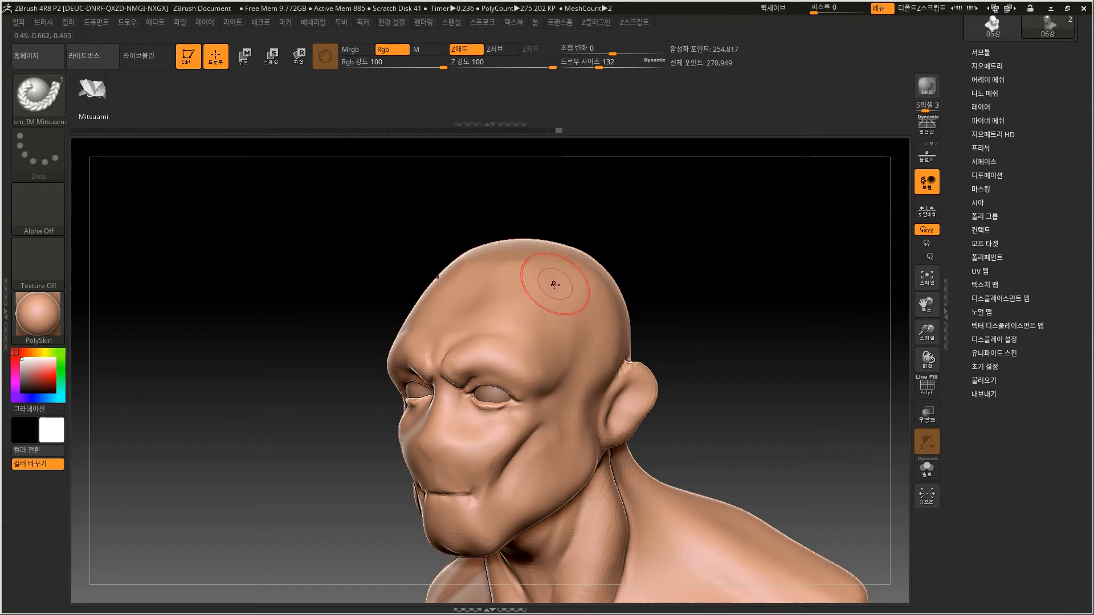
pyautogui.moveTo(585, 293); pyautogui.dragTo(661, 244)
pyautogui.moveTo(669, 310); pyautogui.dragTo(661, 342)
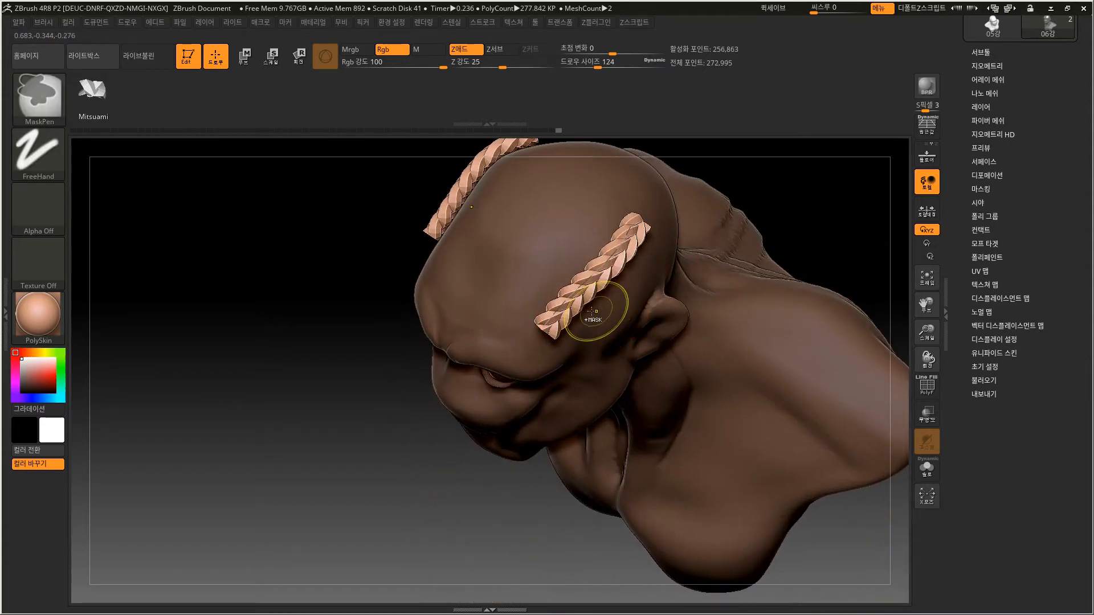
pyautogui.hotkey('ctrl', 'z')
pyautogui.moveTo(542, 324); pyautogui.dragTo(664, 206)
pyautogui.moveTo(752, 179); pyautogui.dragTo(705, 280)
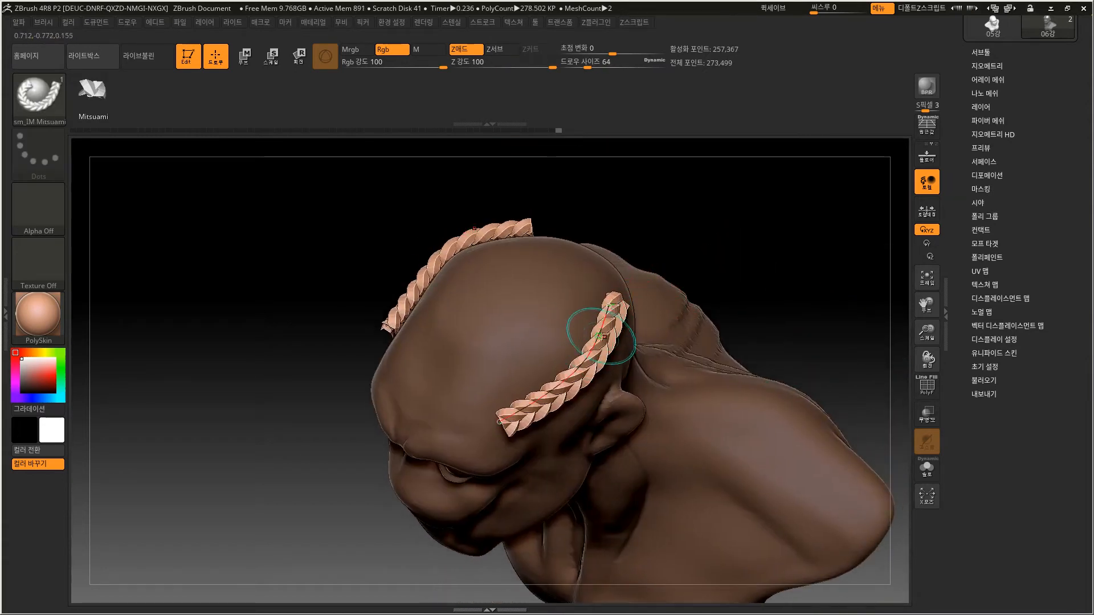
pyautogui.hotkey('ctrl', 'z')
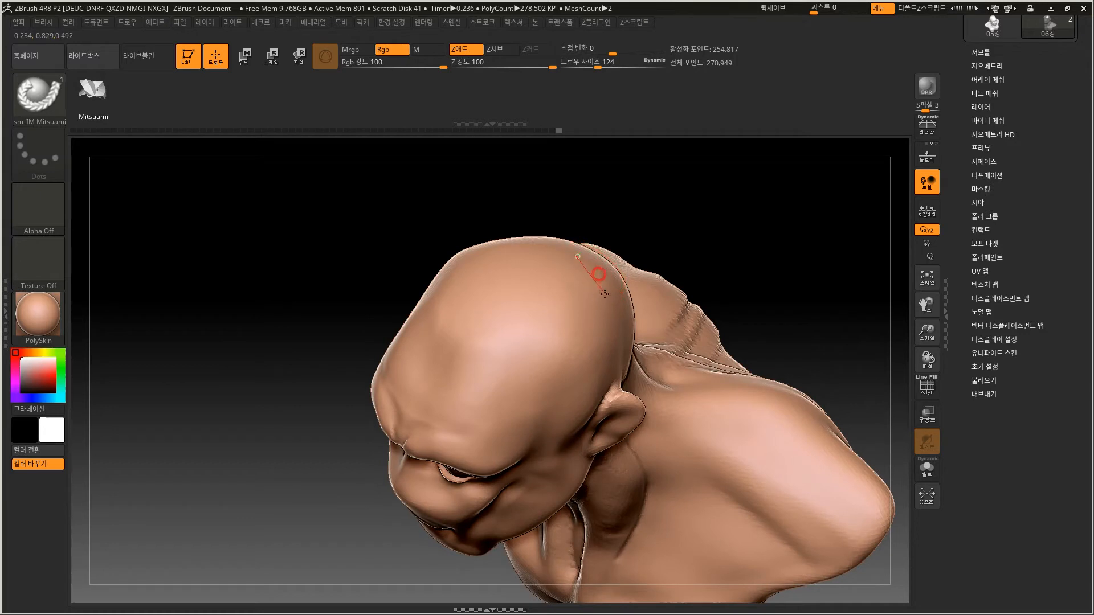
# Try further braid strokes around the side of the head and undo each one.
pyautogui.moveTo(492, 447); pyautogui.dragTo(492, 448)
pyautogui.hotkey('ctrl', 'z')
pyautogui.click(577, 379)
pyautogui.moveTo(715, 251)
pyautogui.mouseDown()
pyautogui.moveTo(706, 241)
pyautogui.moveTo(676, 280)
pyautogui.moveTo(683, 276)
pyautogui.moveTo(672, 271)
pyautogui.moveTo(710, 286)
pyautogui.moveTo(627, 251)
pyautogui.mouseUp()
pyautogui.hotkey('ctrl', 'z')
pyautogui.click(532, 450)
pyautogui.hotkey('ctrl', 'z')
# Select the CurveMultiTube brush and examine the curve function settings of its stroke.
pyautogui.click(39, 97)
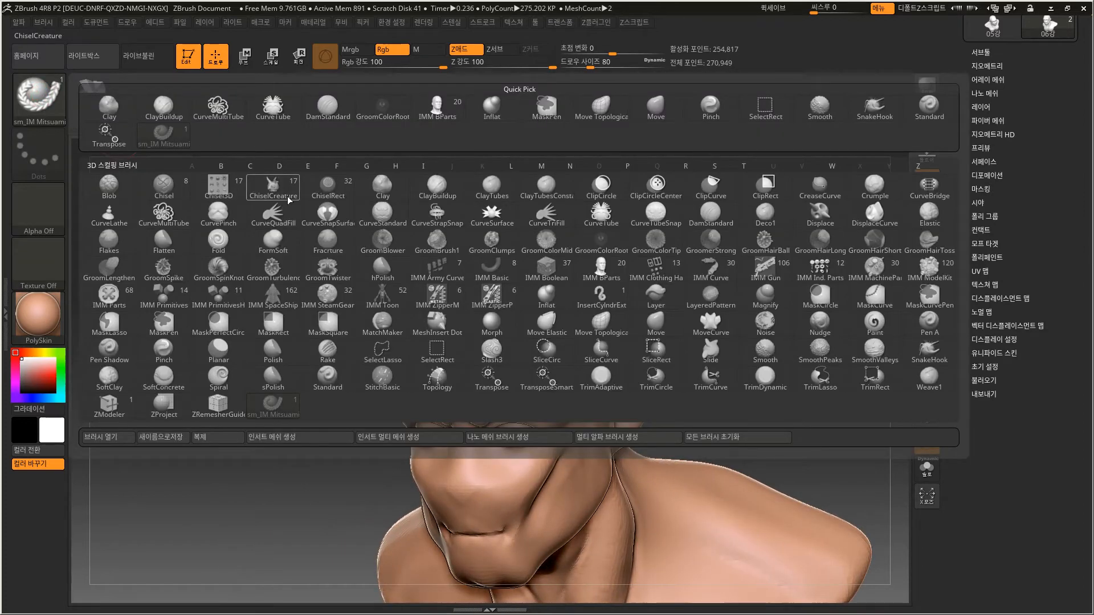
pyautogui.click(168, 214)
pyautogui.click(485, 23)
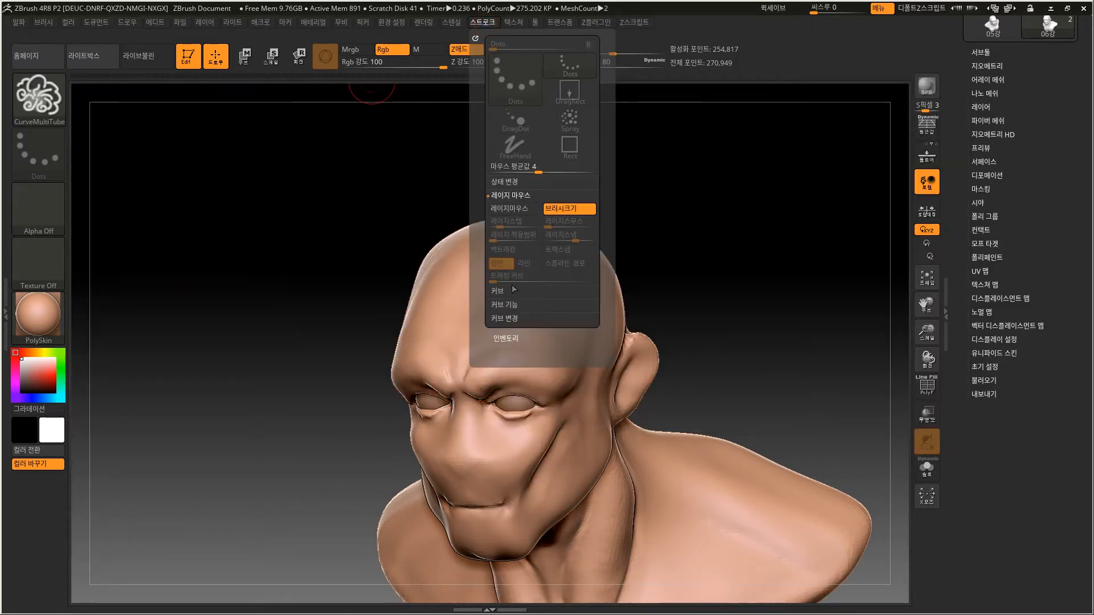
pyautogui.click(513, 290)
pyautogui.click(518, 264)
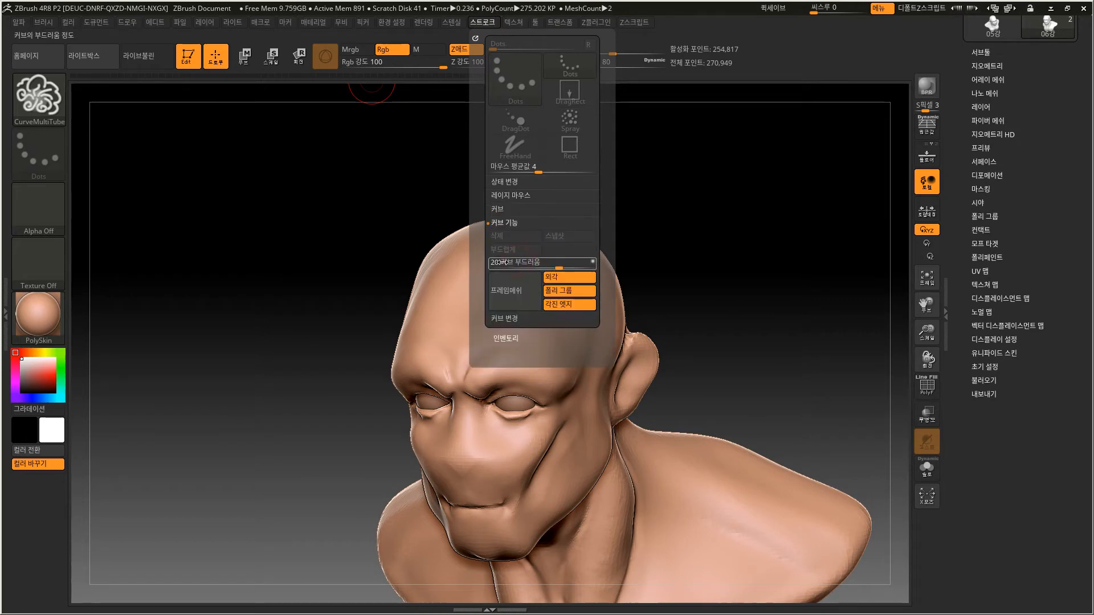
# Select the CurveTube brush, try a tube horn rising from the side of the forehead, and undo it.
pyautogui.click(32, 101)
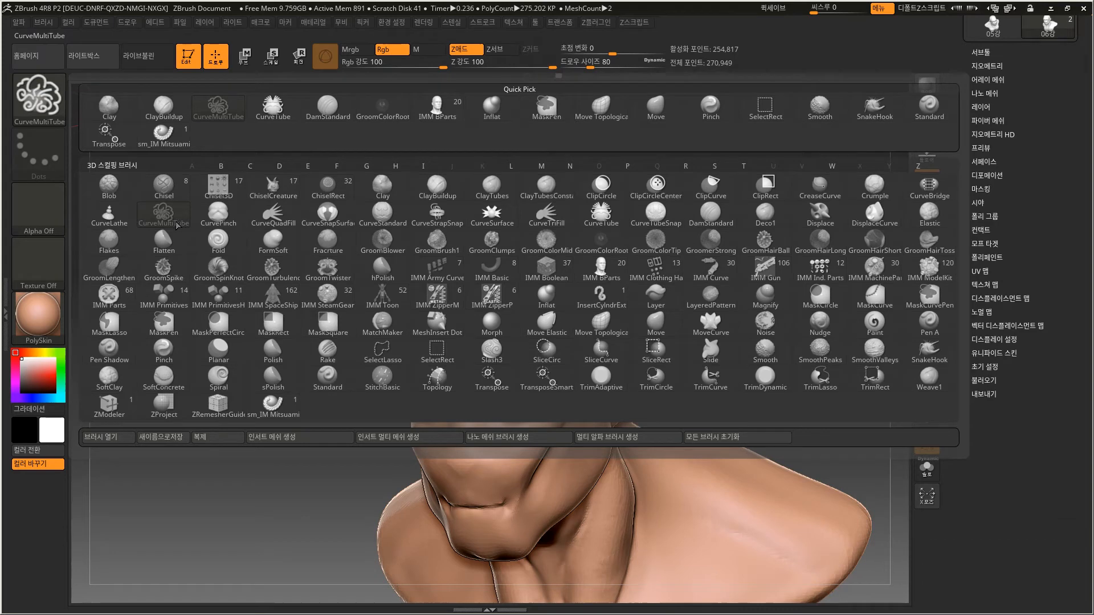
pyautogui.click(603, 215)
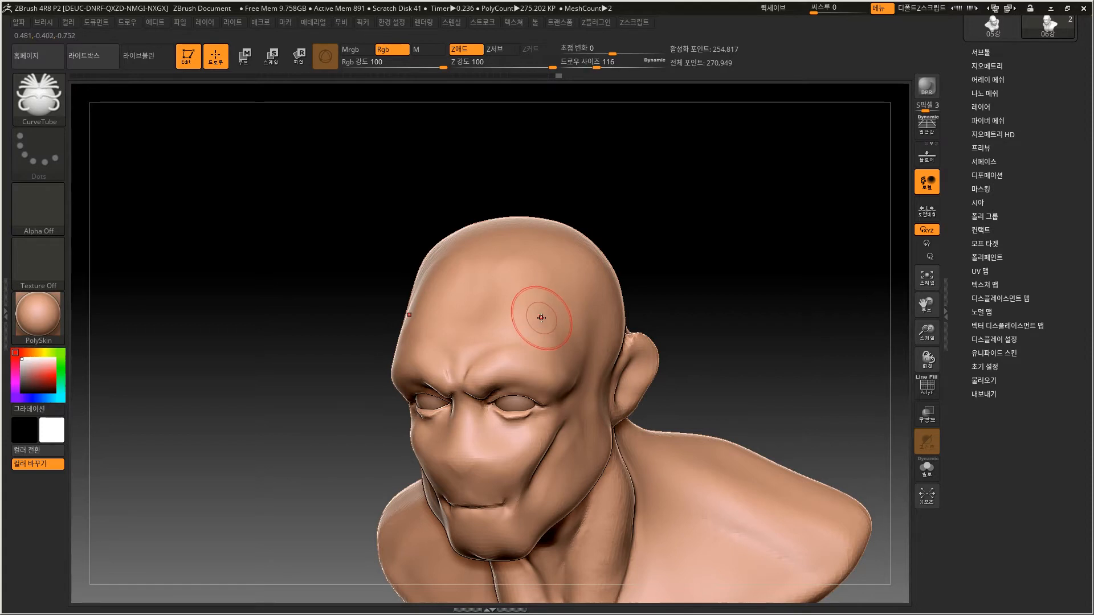
pyautogui.moveTo(561, 270); pyautogui.dragTo(697, 165)
pyautogui.hotkey('ctrl', 'z')
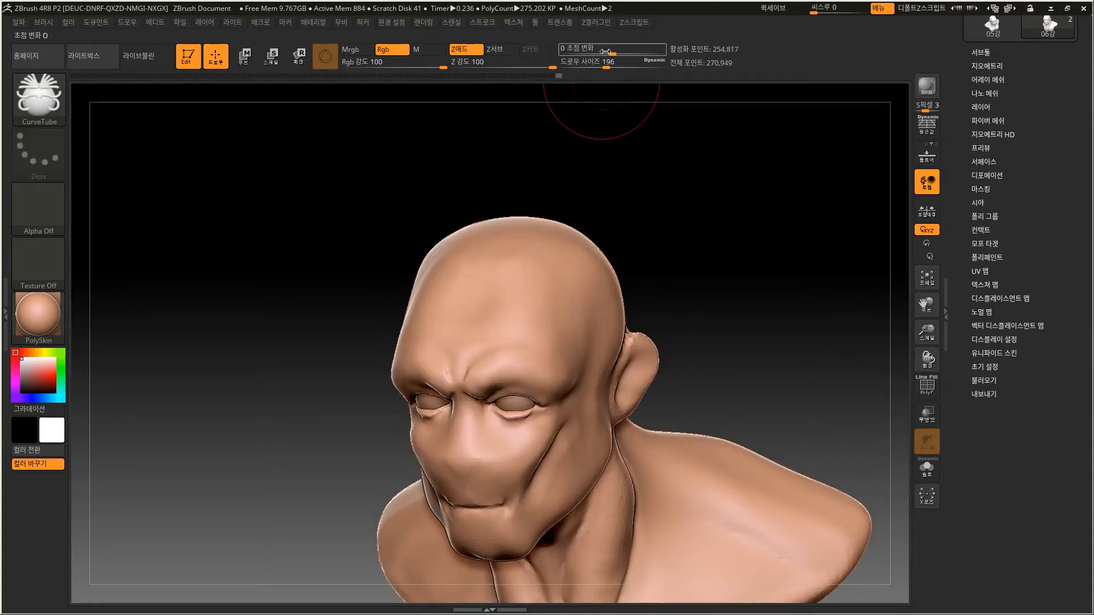
# Compare tube horns drawn from the forehead at draw size 196 with the focal shift at -66 and at 70.
pyautogui.moveTo(609, 53); pyautogui.dragTo(579, 53)
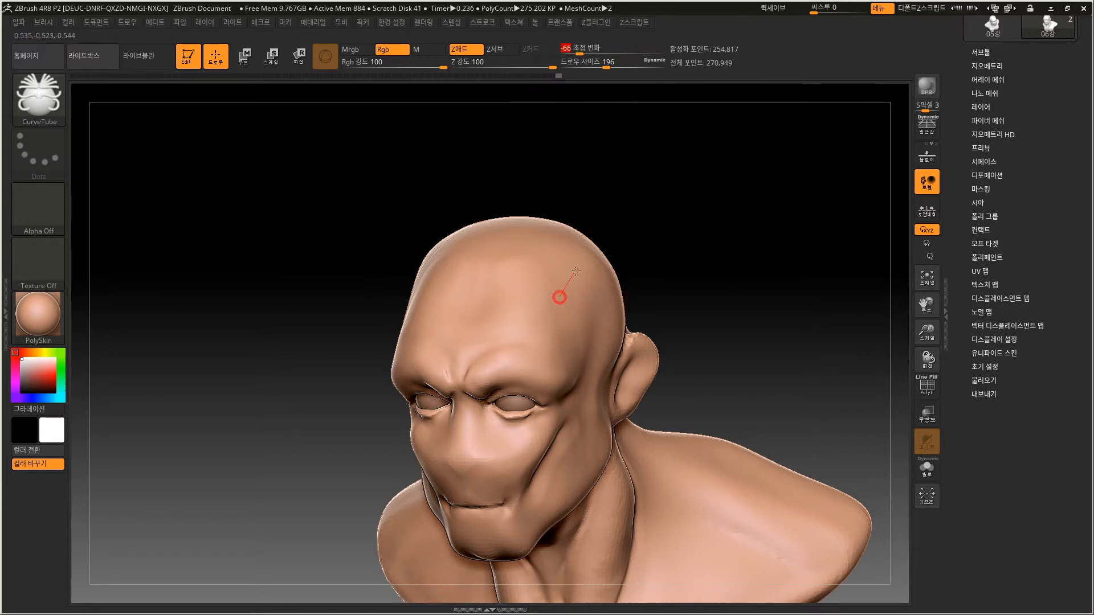
pyautogui.moveTo(559, 296); pyautogui.dragTo(722, 173)
pyautogui.moveTo(584, 52); pyautogui.dragTo(648, 51)
pyautogui.hotkey('ctrl', 'z')
pyautogui.moveTo(523, 287); pyautogui.dragTo(631, 198)
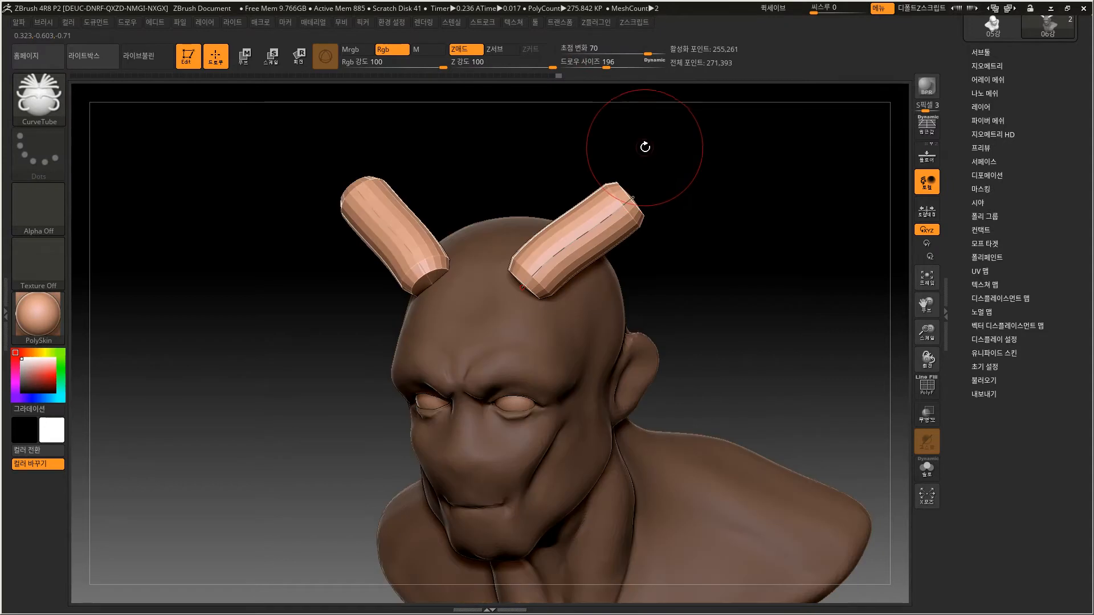
# Set the focal shift to -7, undo the previous tube, and try a new one at draw size 164 before undoing it.
pyautogui.moveTo(648, 53); pyautogui.dragTo(606, 55)
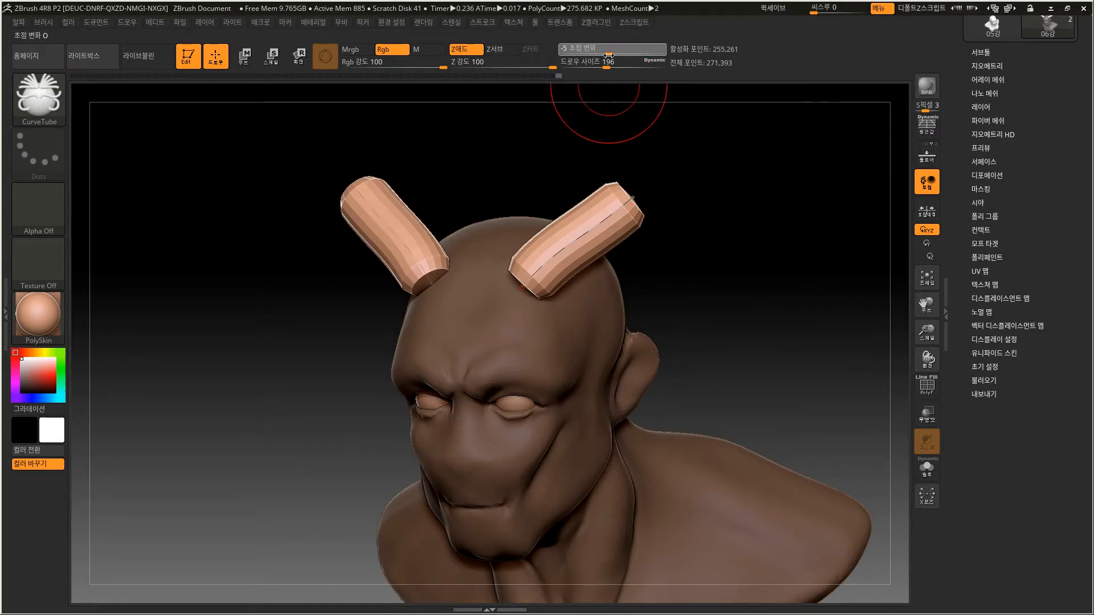
pyautogui.moveTo(608, 56); pyautogui.dragTo(605, 54)
pyautogui.hotkey('ctrl', 'z')
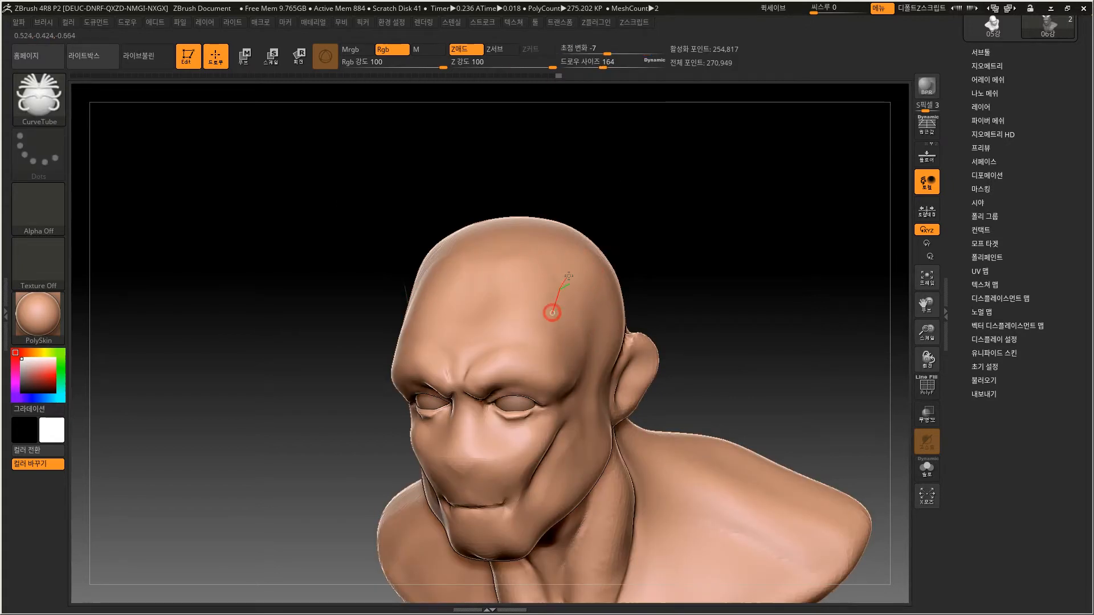
pyautogui.moveTo(709, 147); pyautogui.dragTo(710, 143)
pyautogui.moveTo(676, 308)
pyautogui.mouseDown()
pyautogui.moveTo(696, 315)
pyautogui.moveTo(610, 324)
pyautogui.mouseUp()
pyautogui.hotkey('ctrl', 'z')
# Draw a CurveTube horn rising from the forehead and extend its curve outward in waves.
pyautogui.moveTo(570, 256); pyautogui.dragTo(540, 331)
pyautogui.moveTo(755, 191); pyautogui.dragTo(761, 182)
pyautogui.moveTo(540, 329)
pyautogui.mouseDown()
pyautogui.moveTo(549, 375)
pyautogui.moveTo(525, 423)
pyautogui.moveTo(551, 373)
pyautogui.mouseUp()
pyautogui.moveTo(662, 236)
pyautogui.mouseDown()
pyautogui.moveTo(672, 195)
pyautogui.moveTo(733, 148)
pyautogui.moveTo(716, 194)
pyautogui.moveTo(738, 188)
pyautogui.moveTo(744, 145)
pyautogui.mouseUp()
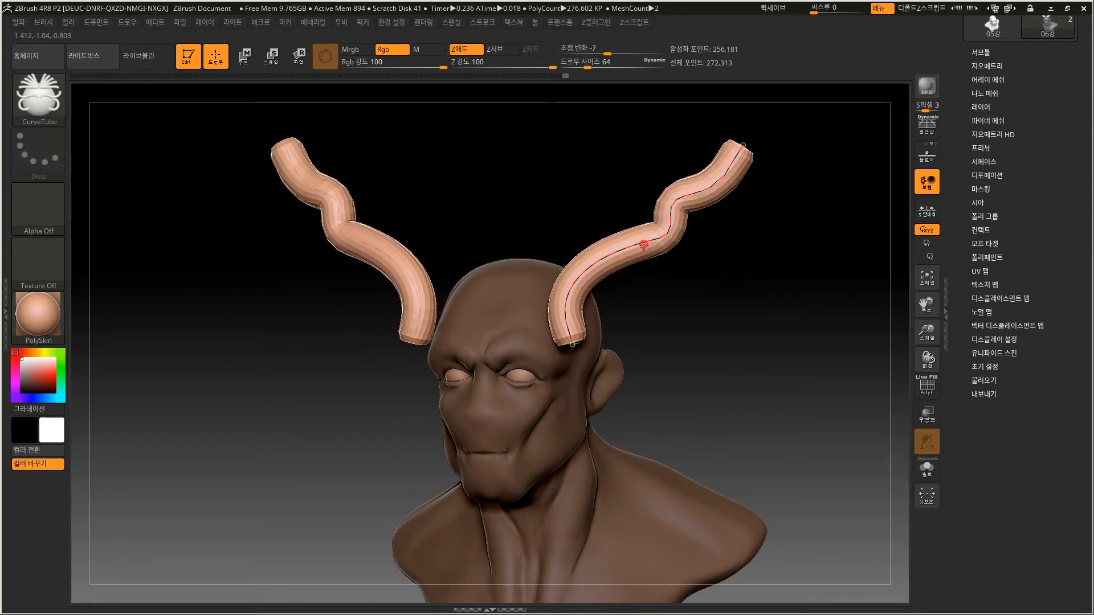
# Bend the tube horn by moving points along its curve and its tip, and undo the last two changes.
pyautogui.moveTo(643, 244); pyautogui.dragTo(659, 302)
pyautogui.moveTo(713, 171); pyautogui.dragTo(767, 139)
pyautogui.moveTo(572, 300); pyautogui.dragTo(539, 355)
pyautogui.moveTo(664, 359); pyautogui.dragTo(678, 415)
pyautogui.moveTo(637, 253); pyautogui.dragTo(619, 227)
pyautogui.hotkey('ctrl', 'z')
pyautogui.hotkey('ctrl', 'z')
# Undo the remaining curve edits and the tube horns back to the bare head.
pyautogui.moveTo(659, 371); pyautogui.dragTo(577, 327)
pyautogui.keyDown('alt'); pyautogui.moveTo(755, 283); pyautogui.dragTo(737, 346); pyautogui.keyUp('alt')
pyautogui.hotkey('ctrl', 'z')
pyautogui.hotkey('ctrl', 'z')
pyautogui.hotkey('ctrl', 'z')
pyautogui.hotkey('ctrl', 'z')
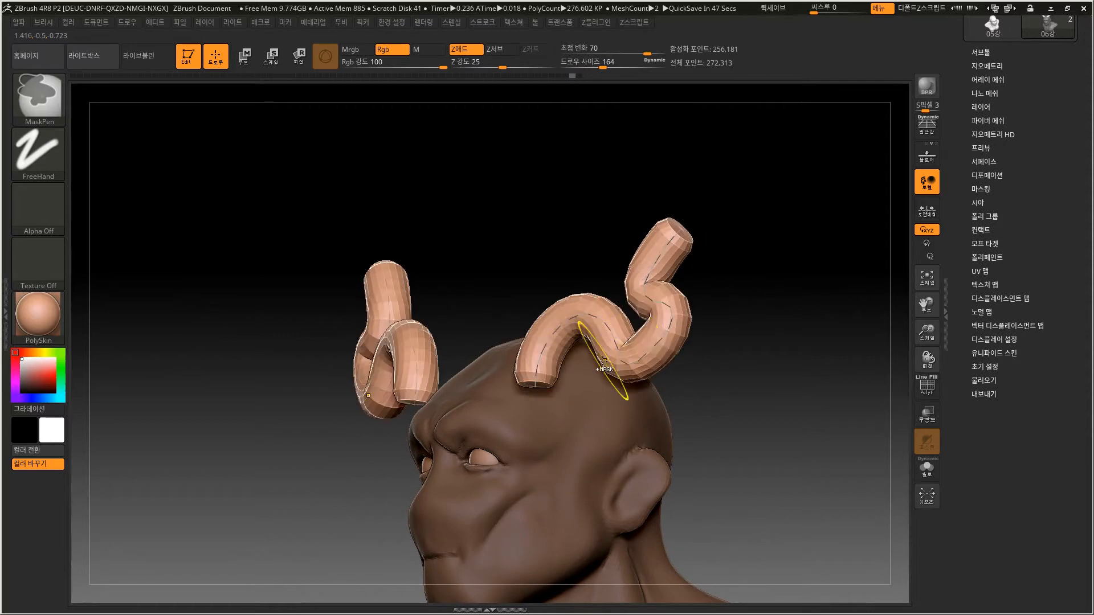
pyautogui.hotkey('ctrl', 'z')
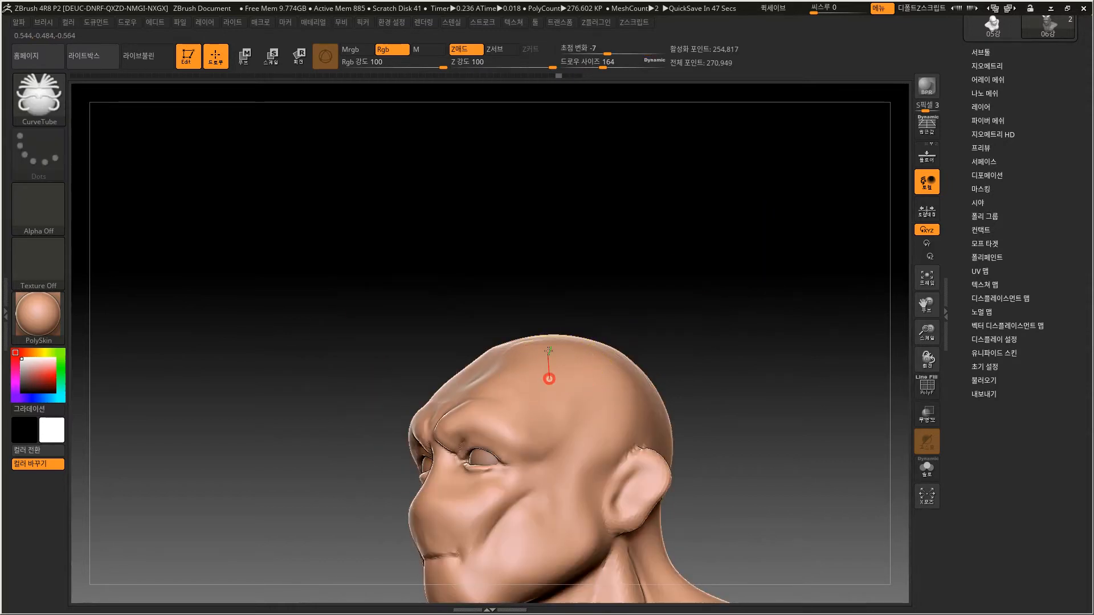
# Recreate the wavy CurveTube horns on the head and extend the curve further outward from its tip.
pyautogui.hotkey('ctrl', 'shift', 'z')
pyautogui.keyDown('alt'); pyautogui.moveTo(755, 264); pyautogui.dragTo(690, 349); pyautogui.keyUp('alt')
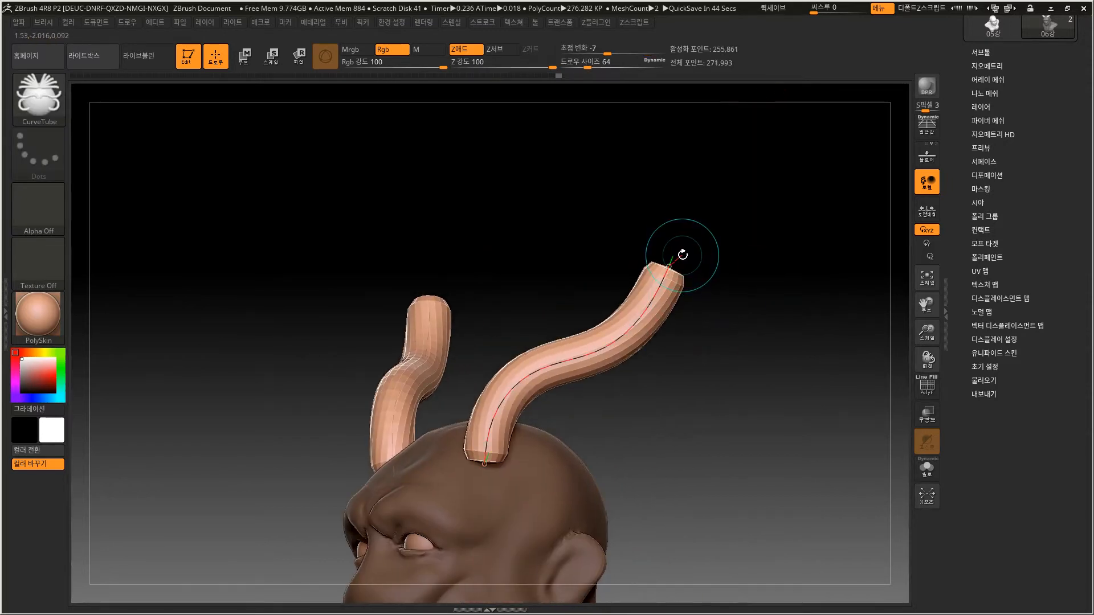
pyautogui.moveTo(698, 231)
pyautogui.keyDown('alt'); pyautogui.mouseDown()
pyautogui.moveTo(706, 222)
pyautogui.moveTo(771, 322)
pyautogui.moveTo(698, 291)
pyautogui.moveTo(684, 313)
pyautogui.mouseUp(); pyautogui.keyUp('alt')
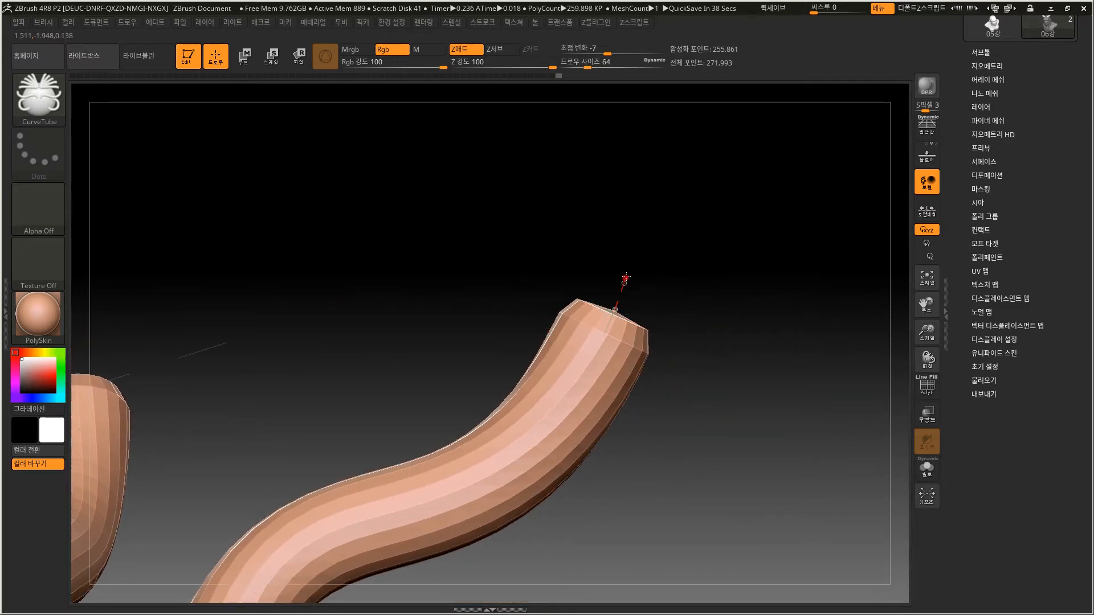
pyautogui.moveTo(691, 194); pyautogui.dragTo(755, 176)
pyautogui.keyDown('alt'); pyautogui.moveTo(707, 297); pyautogui.dragTo(715, 359); pyautogui.keyUp('alt')
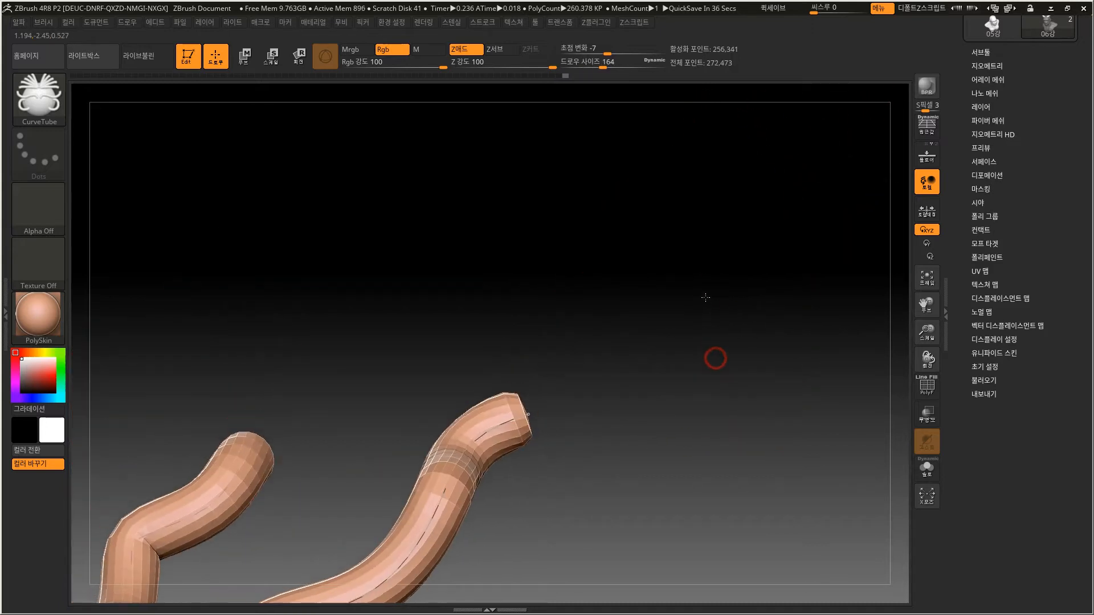
pyautogui.keyDown('alt'); pyautogui.moveTo(624, 420); pyautogui.dragTo(638, 257); pyautogui.keyUp('alt')
pyautogui.moveTo(666, 262); pyautogui.dragTo(640, 319)
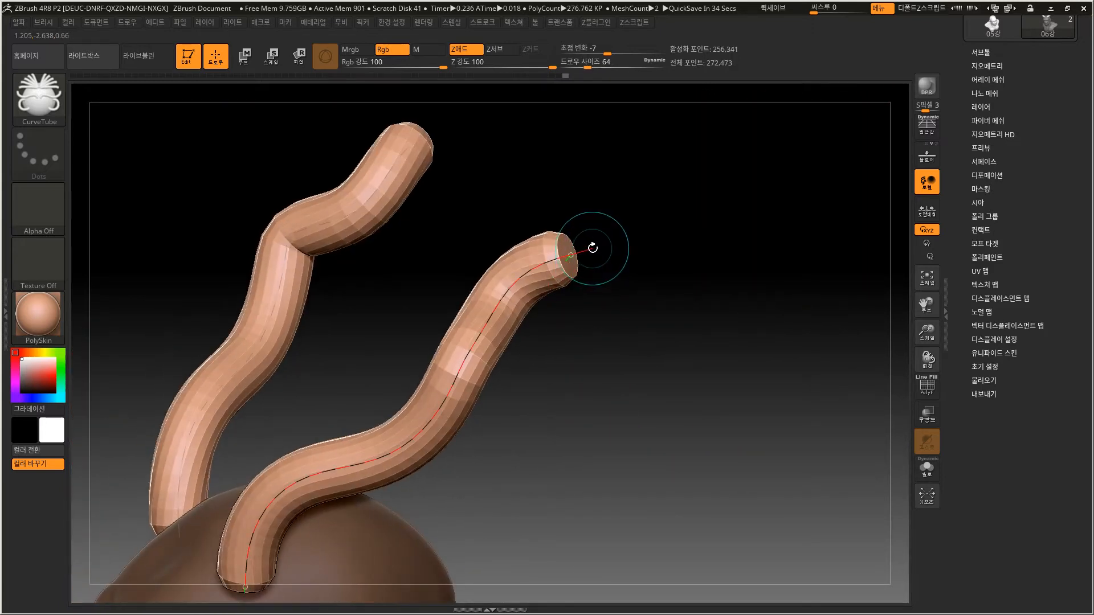
pyautogui.moveTo(709, 224); pyautogui.dragTo(712, 221)
pyautogui.hotkey('ctrl', 'z')
pyautogui.moveTo(573, 404); pyautogui.dragTo(604, 373)
pyautogui.click(497, 341)
pyautogui.moveTo(557, 432)
pyautogui.keyDown('alt'); pyautogui.mouseDown()
pyautogui.moveTo(595, 278)
pyautogui.moveTo(603, 312)
pyautogui.moveTo(571, 300)
pyautogui.moveTo(573, 378)
pyautogui.moveTo(589, 374)
pyautogui.moveTo(565, 419)
pyautogui.mouseUp(); pyautogui.keyUp('alt')
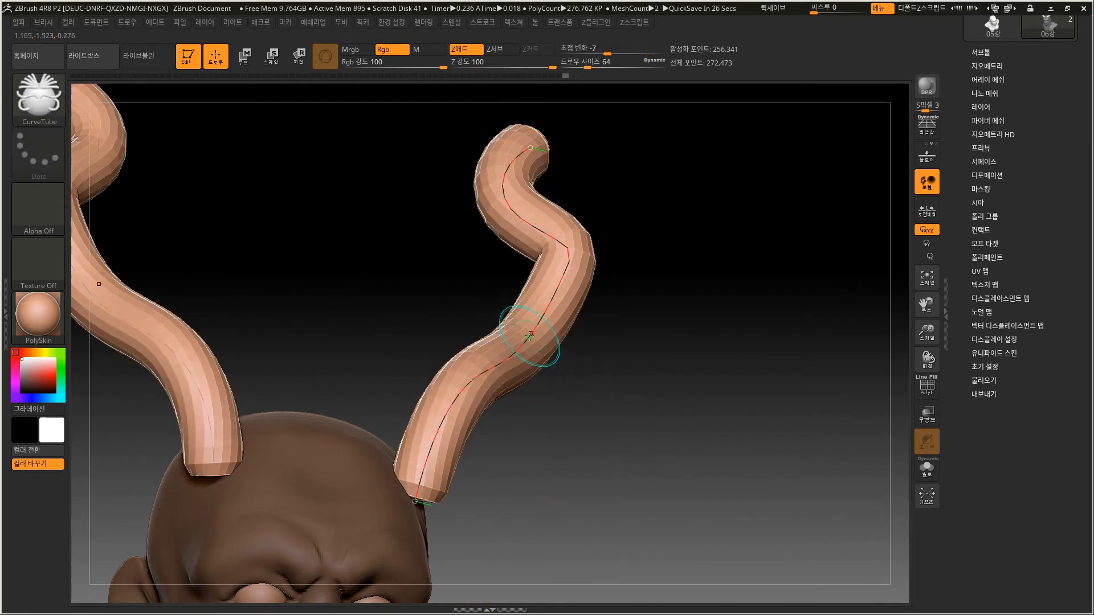
# Try to adjust and smooth the middle of the horn's curve, and undo everything back to the bare head.
pyautogui.press('ctrl')
pyautogui.keyDown('ctrl'); pyautogui.moveTo(525, 337); pyautogui.dragTo(535, 315); pyautogui.keyUp('ctrl')
pyautogui.hotkey('ctrl', 'z')
pyautogui.press('shift')
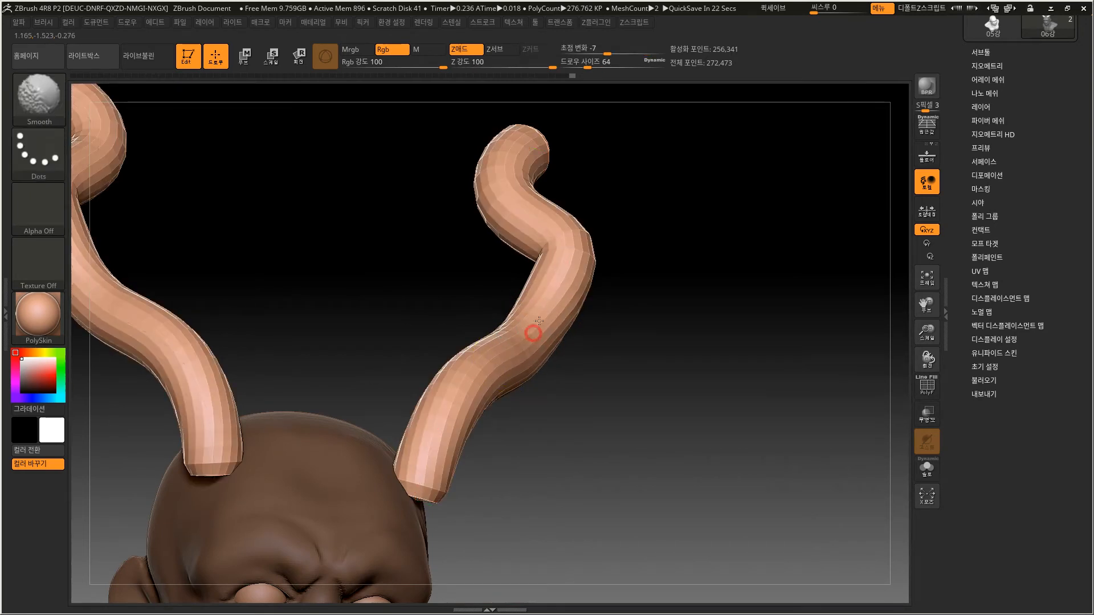
pyautogui.keyDown('shift'); pyautogui.moveTo(541, 306); pyautogui.dragTo(544, 310); pyautogui.keyUp('shift')
pyautogui.moveTo(632, 416); pyautogui.dragTo(558, 381)
pyautogui.hotkey('ctrl', 'z')
pyautogui.keyDown('alt'); pyautogui.moveTo(583, 426); pyautogui.dragTo(577, 374); pyautogui.keyUp('alt')
pyautogui.press('ctrl')
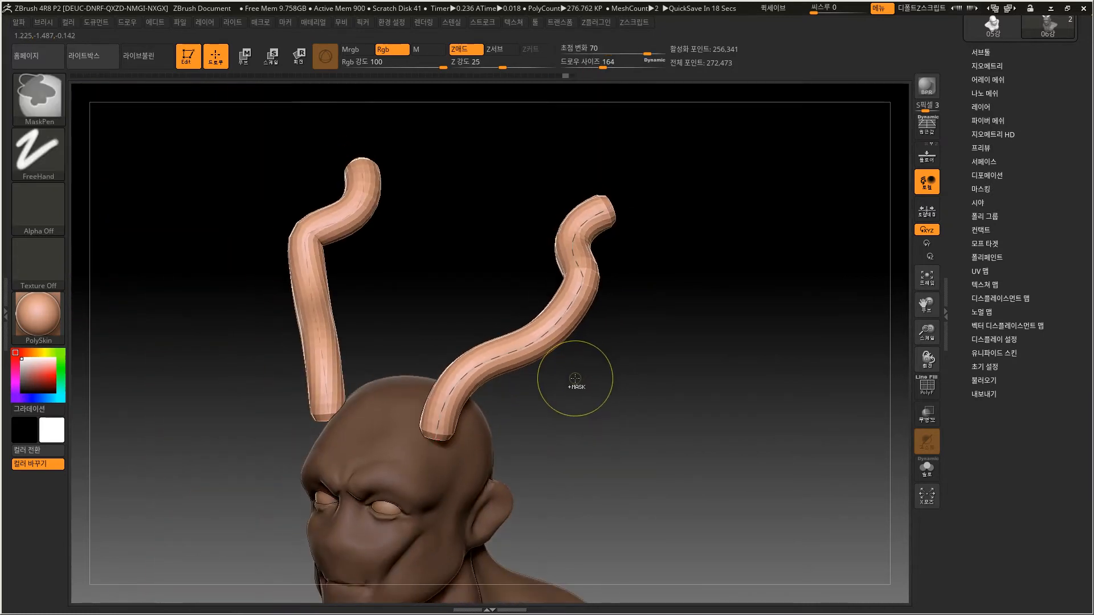
pyautogui.hotkey('ctrl', 'z')
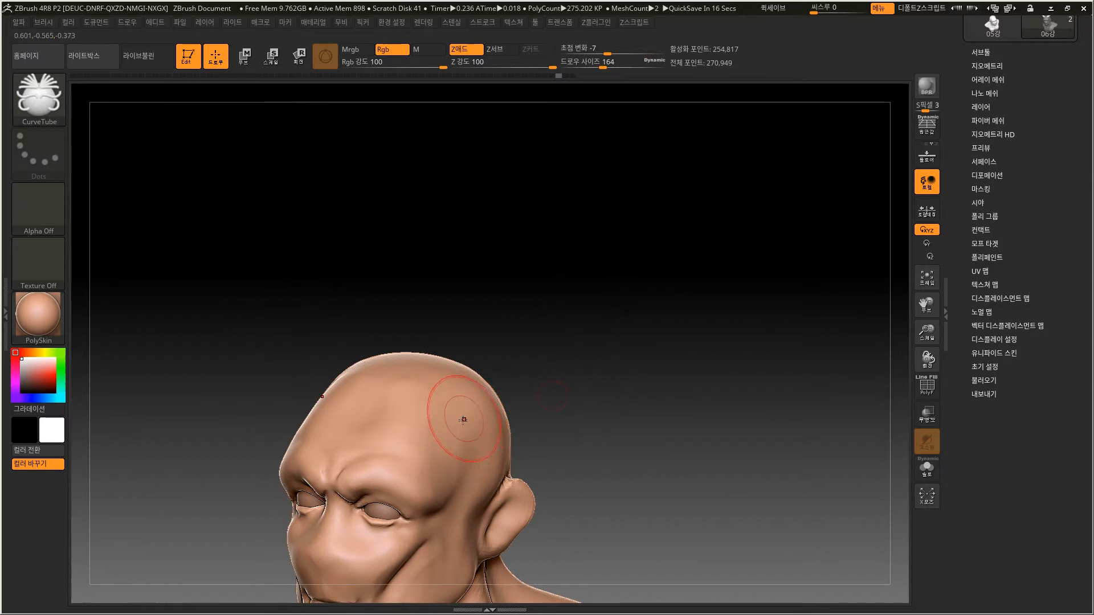
# Draw a new mirrored CurveTube horn that rises from the side of the forehead in a gentle wave.
pyautogui.moveTo(495, 339); pyautogui.dragTo(589, 211)
pyautogui.moveTo(436, 441); pyautogui.dragTo(431, 483)
pyautogui.moveTo(590, 245)
pyautogui.mouseDown()
pyautogui.moveTo(547, 294)
pyautogui.moveTo(586, 313)
pyautogui.moveTo(570, 364)
pyautogui.moveTo(601, 395)
pyautogui.moveTo(619, 346)
pyautogui.moveTo(612, 306)
pyautogui.mouseUp()
pyautogui.hotkey('ctrl', 'z')
pyautogui.moveTo(552, 387); pyautogui.dragTo(610, 349)
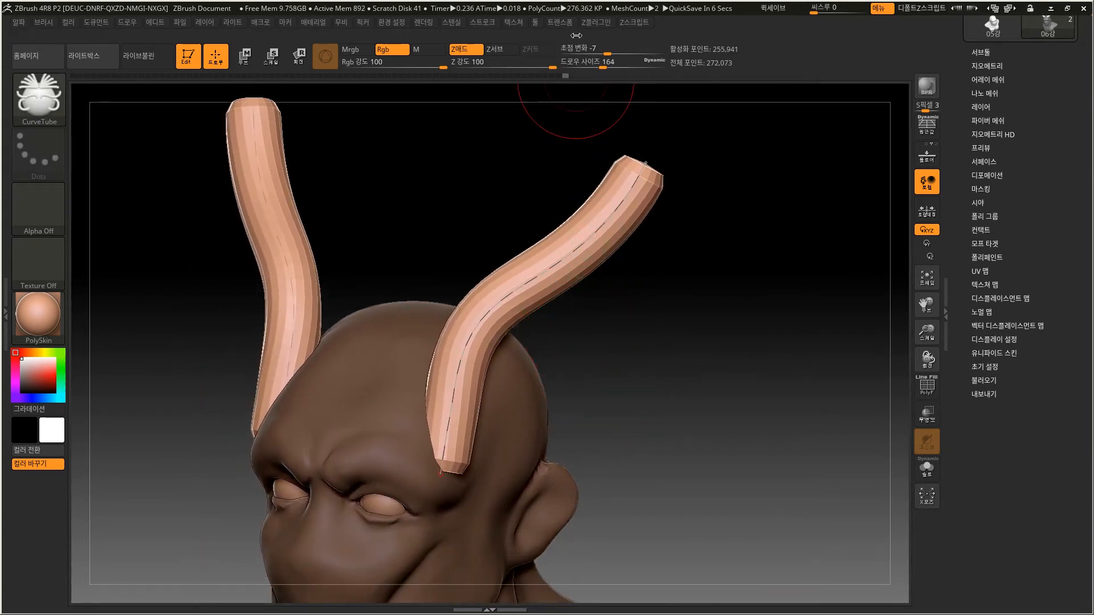
# Lock the curve's start point (시작점 고정), test it by pulling the horn's tip far outward, and undo the pull.
pyautogui.click(486, 22)
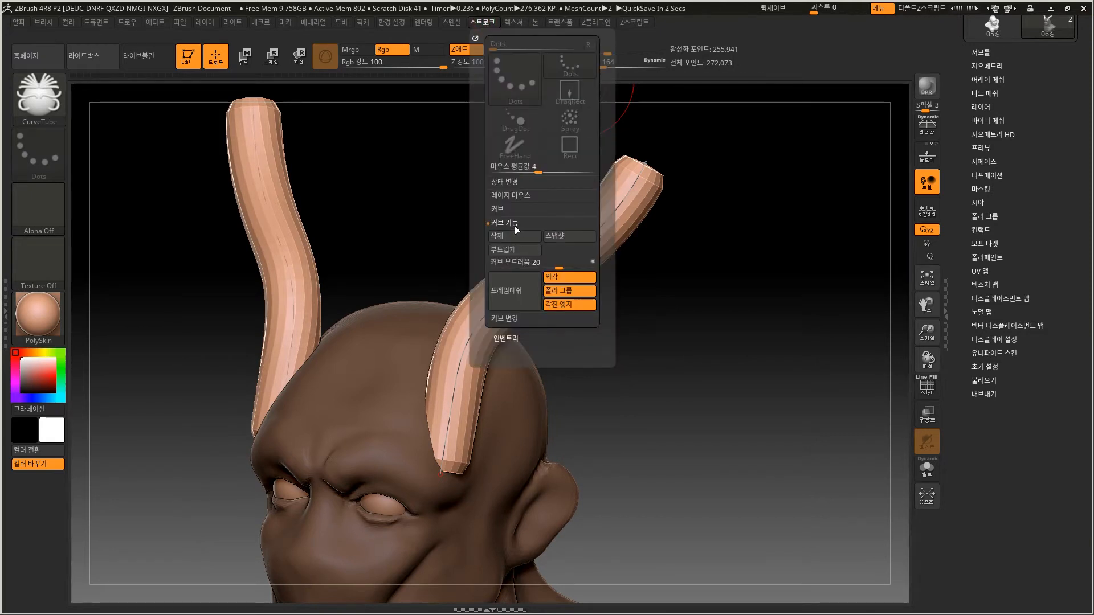
pyautogui.click(486, 22)
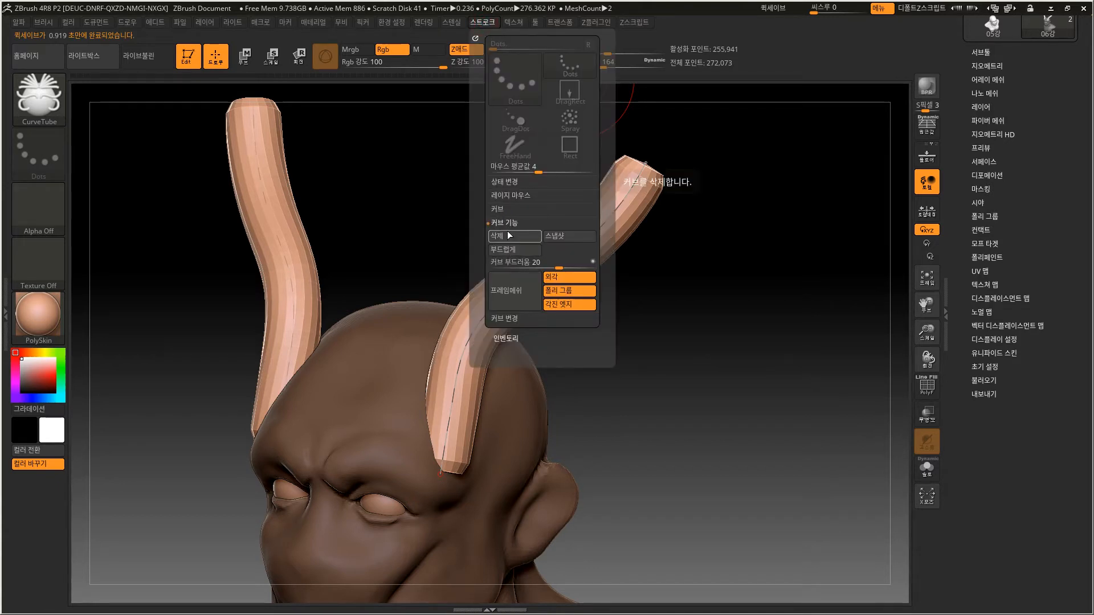
pyautogui.click(503, 209)
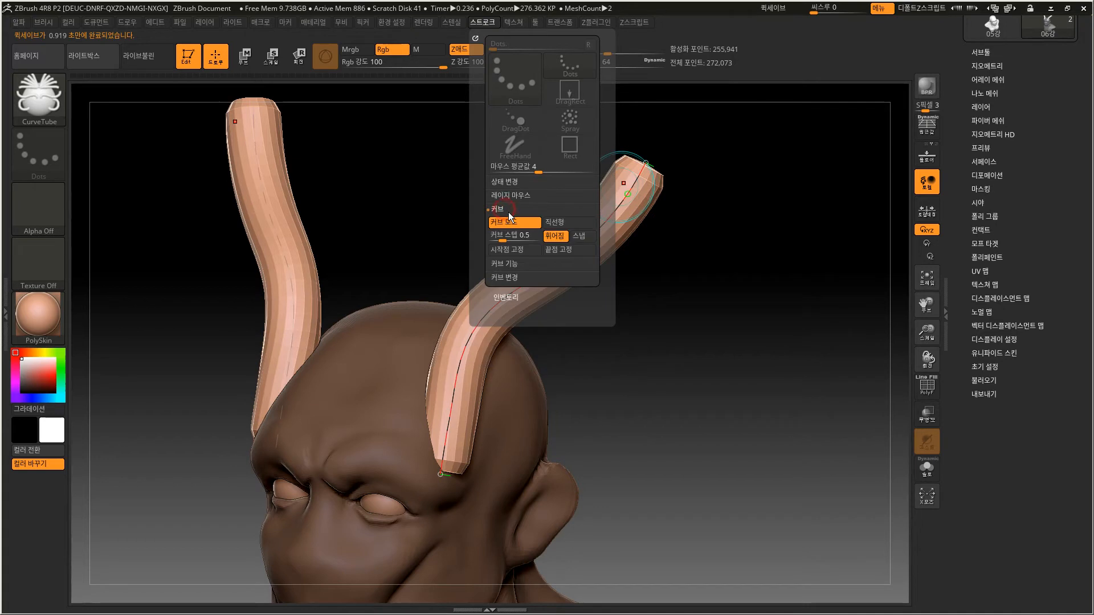
pyautogui.click(515, 250)
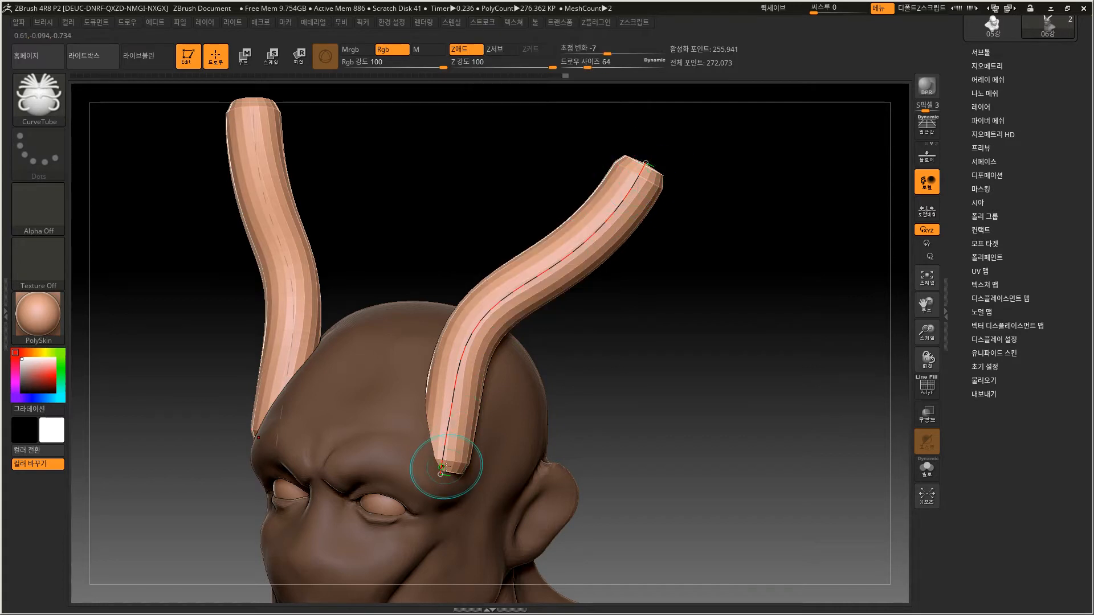
pyautogui.moveTo(643, 167); pyautogui.dragTo(878, 273)
pyautogui.moveTo(758, 438); pyautogui.dragTo(757, 452)
pyautogui.hotkey('ctrl', 'z')
pyautogui.hotkey('ctrl', 'z')
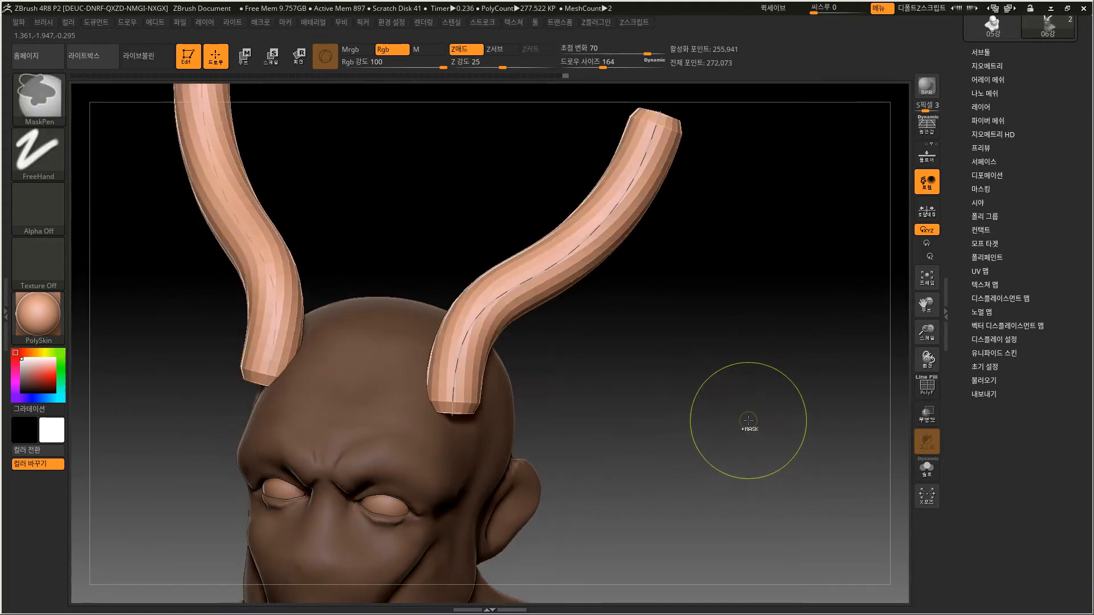
# Release the curve's start point and lock its end point (끝점 고정) instead.
pyautogui.keyDown('alt'); pyautogui.moveTo(605, 318); pyautogui.dragTo(603, 334); pyautogui.keyUp('alt')
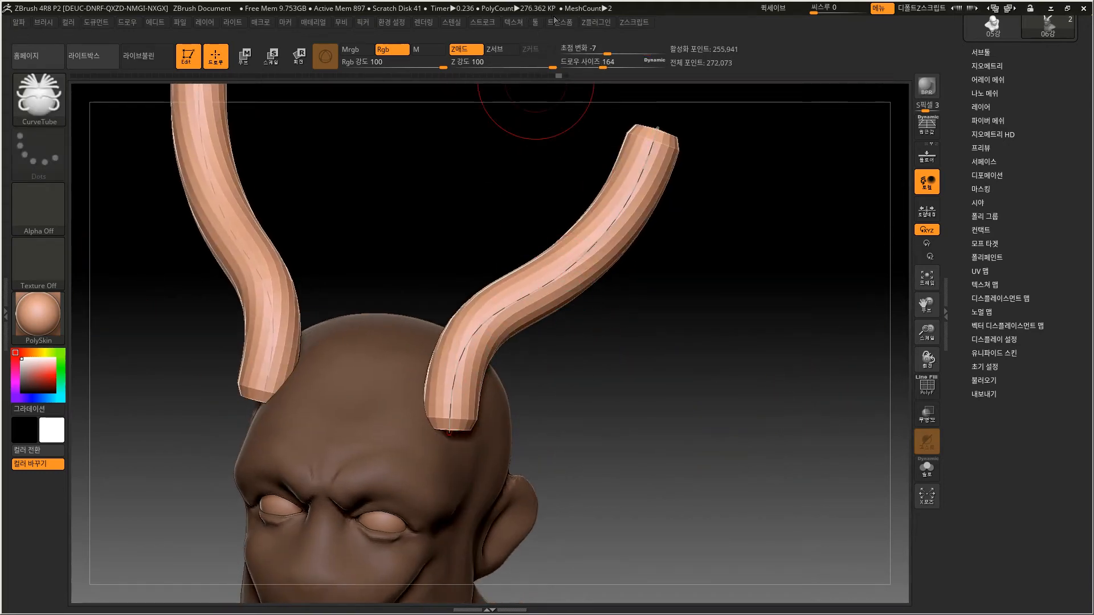
pyautogui.press('[')
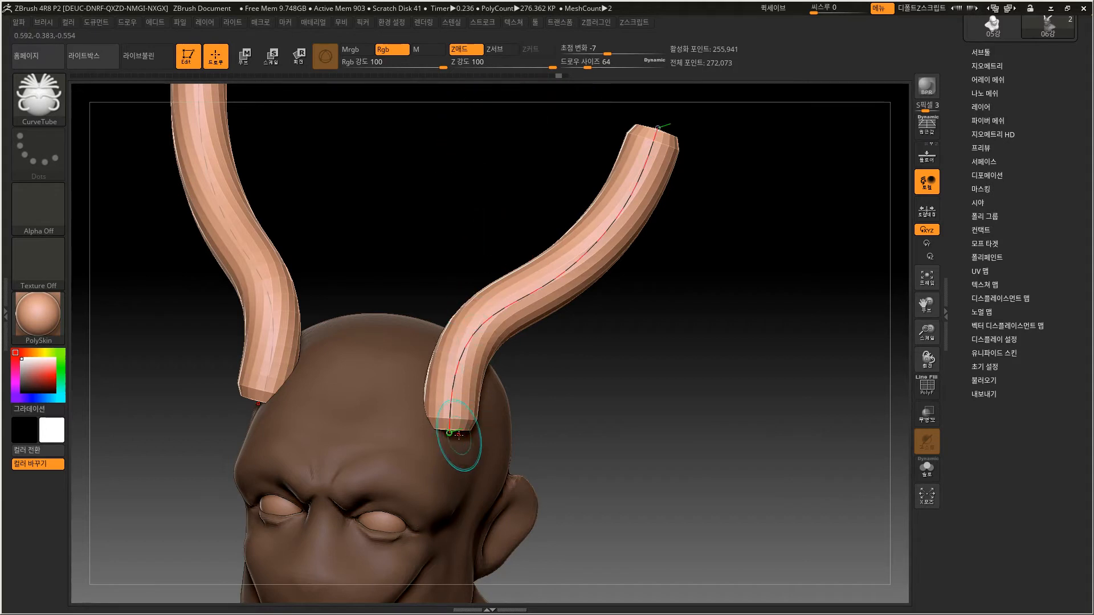
pyautogui.press(']')
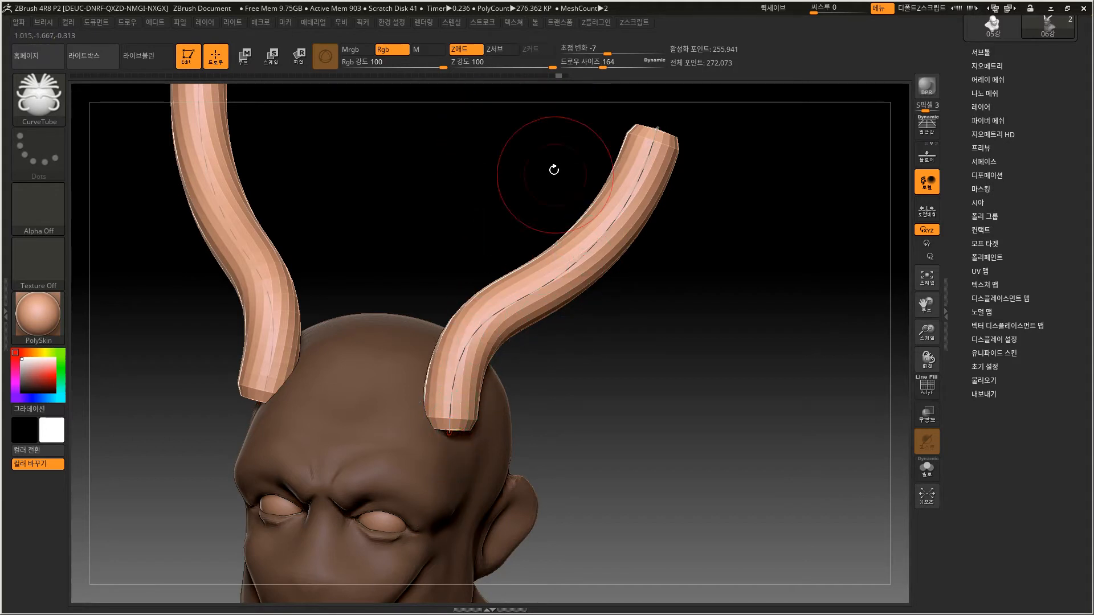
pyautogui.click(480, 23)
pyautogui.click(562, 254)
pyautogui.press('[')
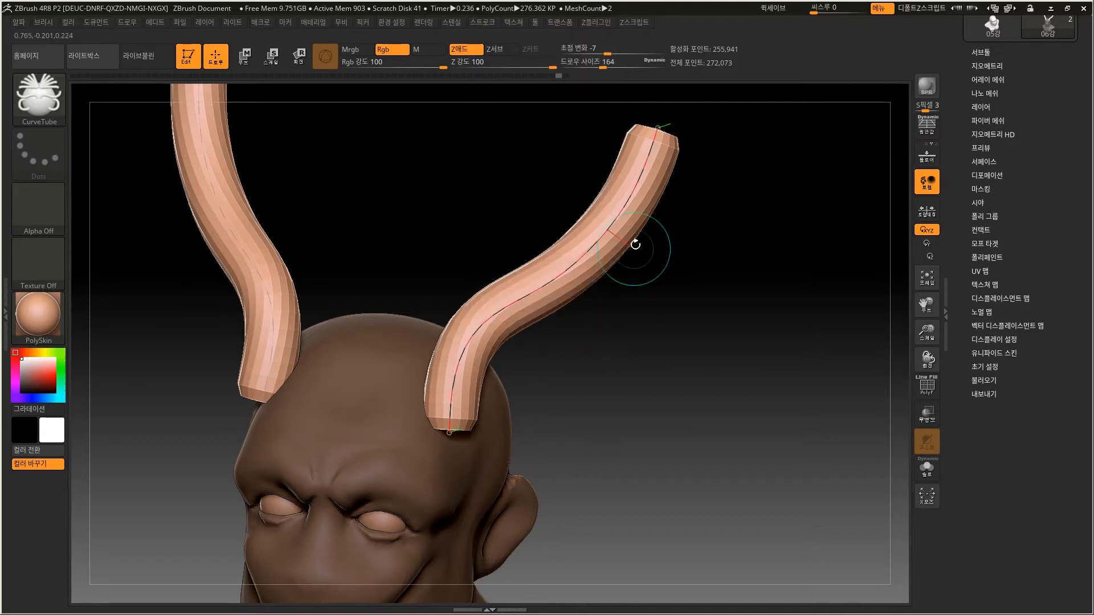
# Test the end lock by pulling the base of the horn's curve to new places around the temple.
pyautogui.moveTo(449, 433); pyautogui.dragTo(349, 508)
pyautogui.moveTo(558, 425); pyautogui.dragTo(572, 450)
pyautogui.moveTo(442, 395); pyautogui.dragTo(448, 367)
pyautogui.moveTo(691, 188); pyautogui.dragTo(695, 112)
pyautogui.moveTo(452, 379); pyautogui.dragTo(451, 392)
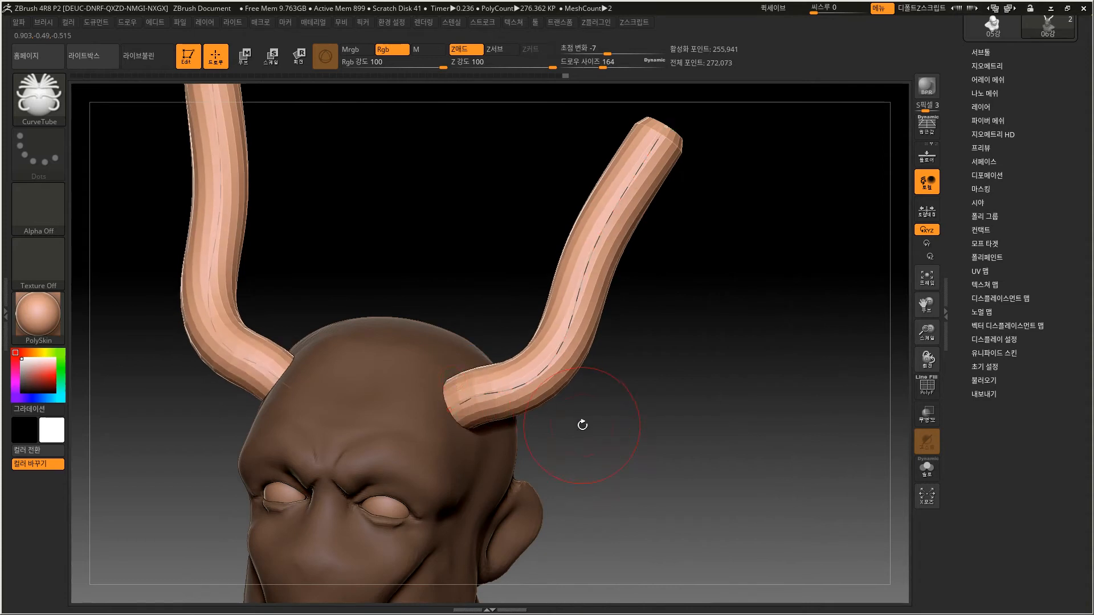
# Undo the last base move and reposition the horn's base point against the side of the forehead.
pyautogui.moveTo(581, 422); pyautogui.dragTo(455, 421)
pyautogui.moveTo(421, 458)
pyautogui.mouseDown()
pyautogui.moveTo(424, 485)
pyautogui.moveTo(422, 460)
pyautogui.mouseUp()
pyautogui.hotkey('ctrl', 'z')
pyautogui.moveTo(601, 298); pyautogui.dragTo(638, 311)
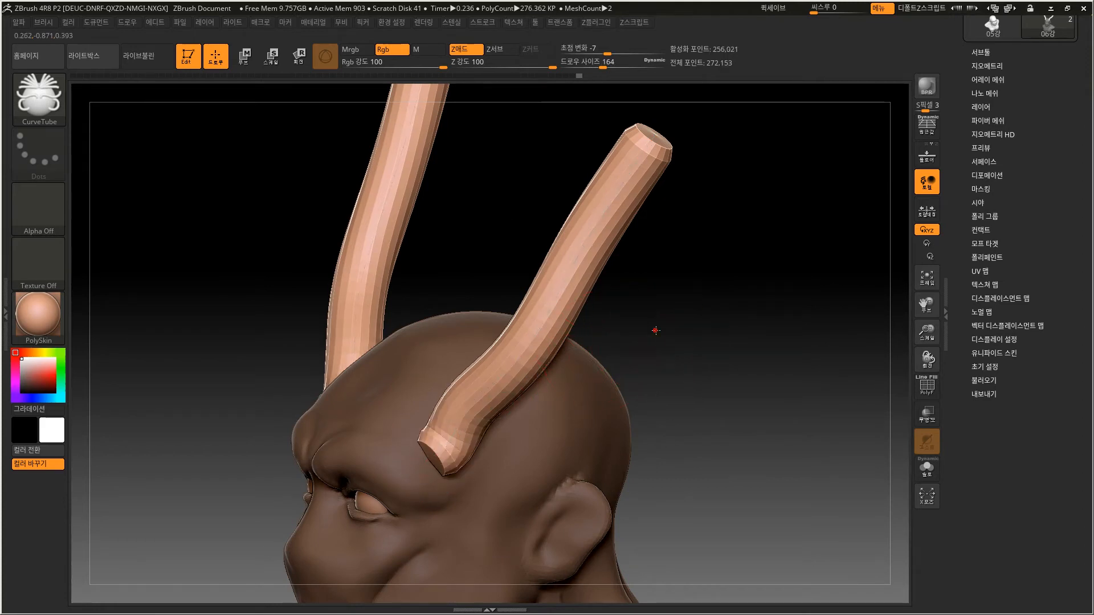
pyautogui.moveTo(654, 331); pyautogui.dragTo(484, 435)
pyautogui.moveTo(432, 461); pyautogui.dragTo(406, 452)
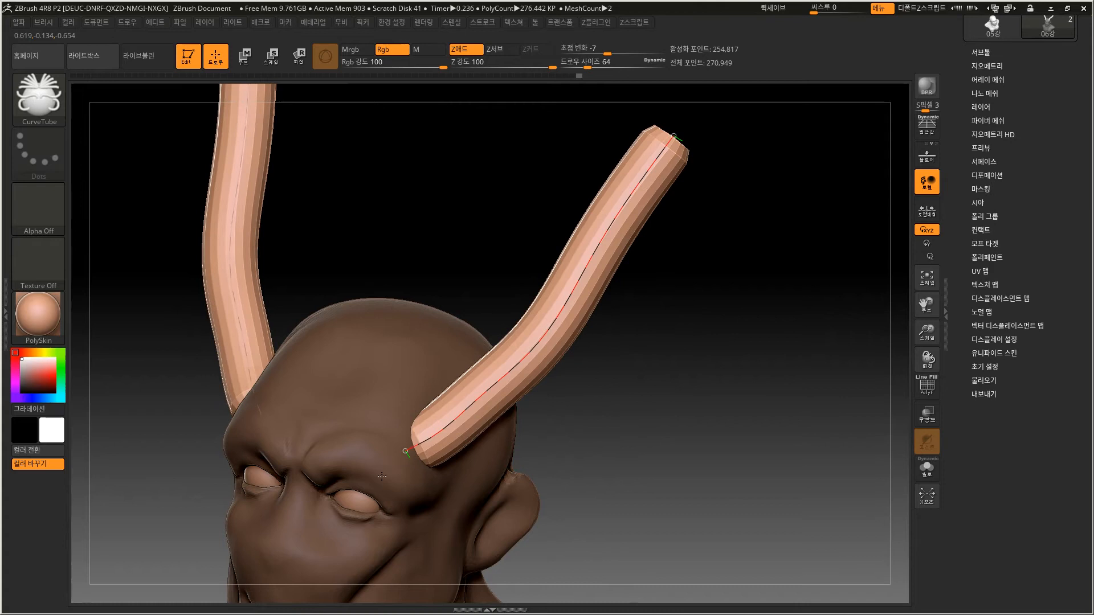
pyautogui.moveTo(657, 320)
pyautogui.mouseDown()
pyautogui.moveTo(655, 297)
pyautogui.moveTo(669, 319)
pyautogui.mouseUp()
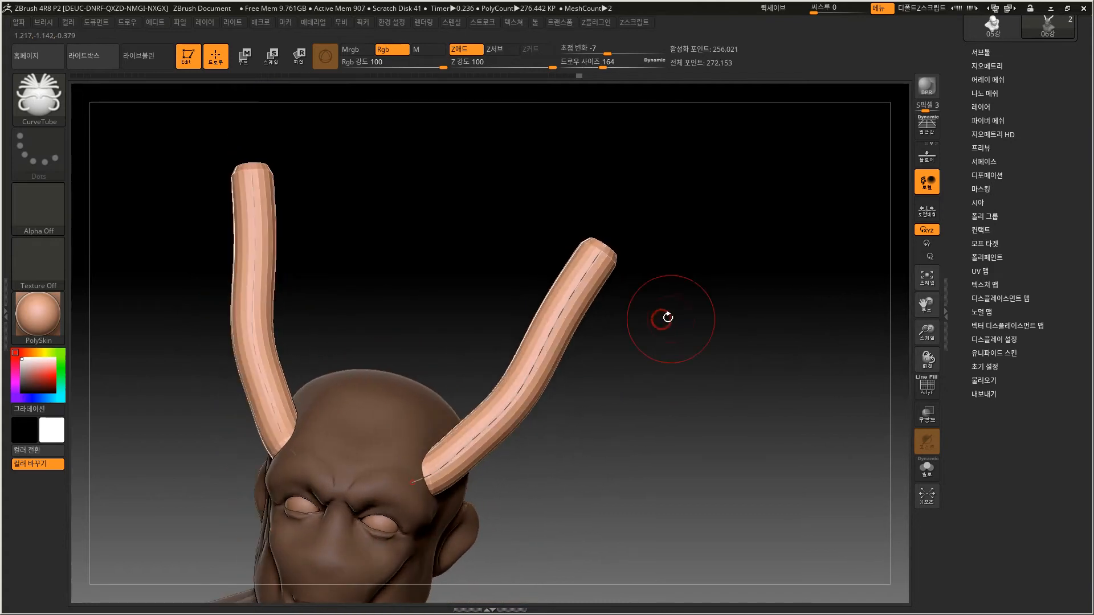
# Lock the curve's start point (시작점 고정) as well, test bending the middle of the horn, and undo the bends.
pyautogui.click(484, 21)
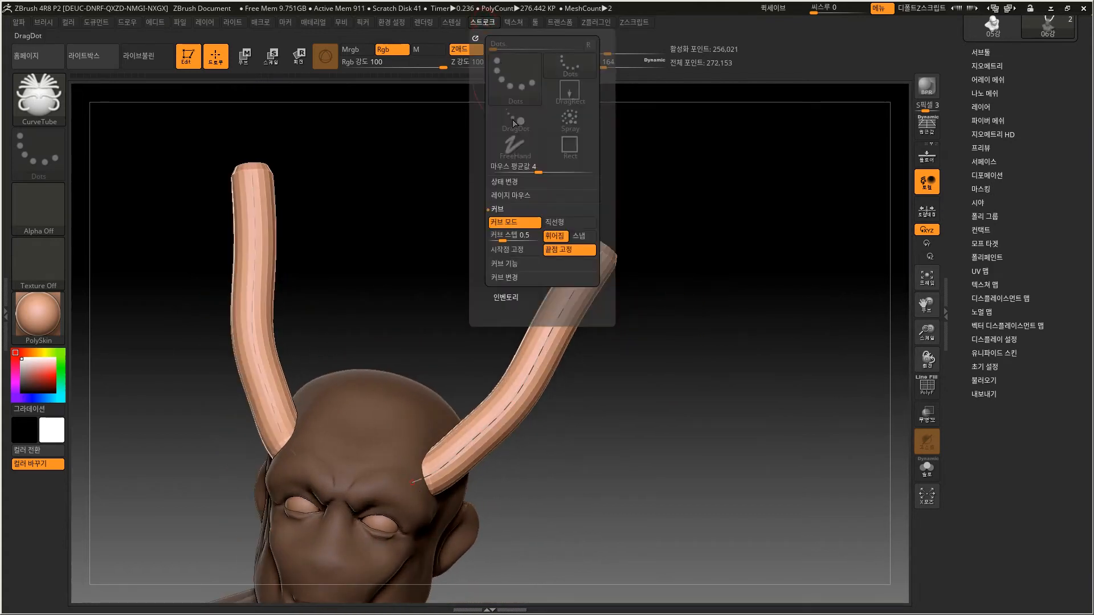
pyautogui.click(516, 250)
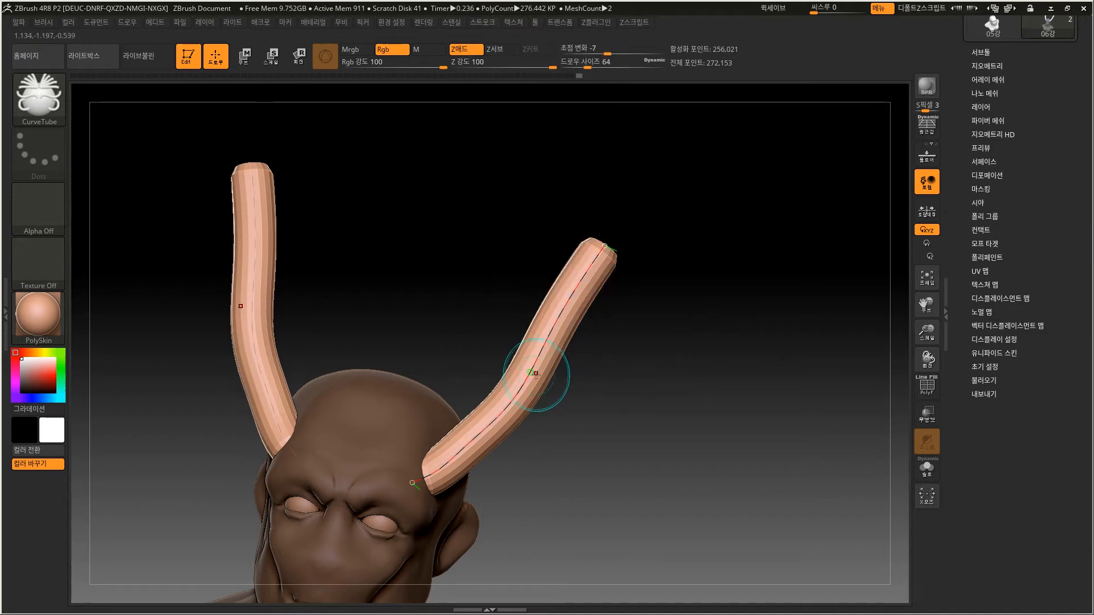
pyautogui.moveTo(529, 371); pyautogui.dragTo(502, 378)
pyautogui.hotkey('ctrl', 'z')
pyautogui.moveTo(552, 413)
pyautogui.mouseDown()
pyautogui.moveTo(553, 443)
pyautogui.moveTo(535, 439)
pyautogui.mouseUp()
pyautogui.moveTo(529, 373)
pyautogui.mouseDown()
pyautogui.moveTo(509, 376)
pyautogui.moveTo(500, 334)
pyautogui.moveTo(457, 309)
pyautogui.mouseUp()
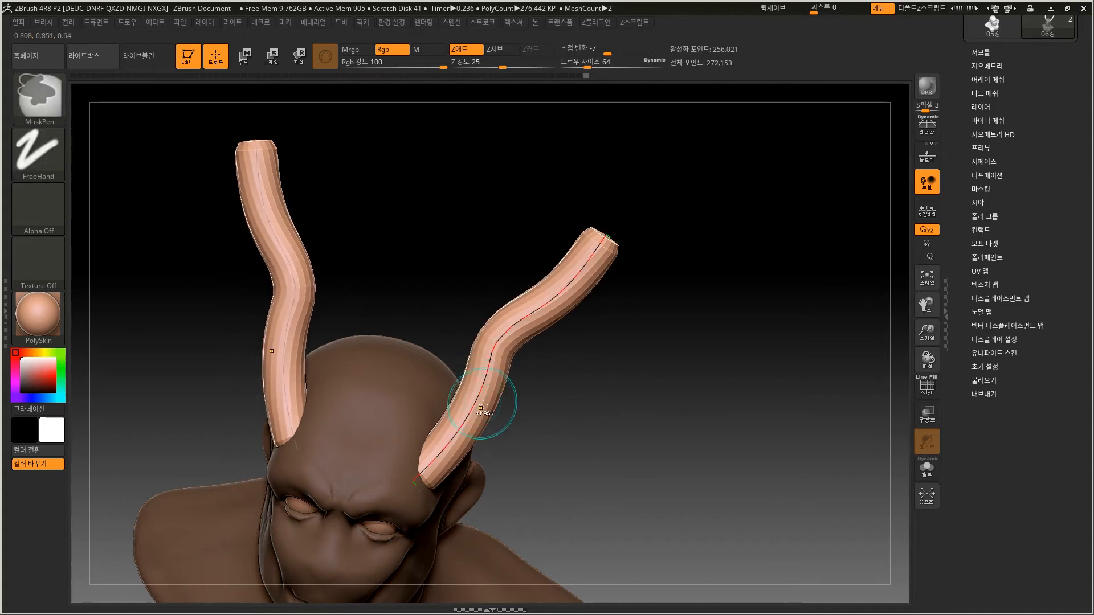
pyautogui.hotkey('ctrl', 'z')
pyautogui.moveTo(479, 410)
pyautogui.mouseDown()
pyautogui.moveTo(515, 422)
pyautogui.moveTo(501, 415)
pyautogui.moveTo(529, 445)
pyautogui.moveTo(516, 428)
pyautogui.moveTo(525, 434)
pyautogui.mouseUp()
pyautogui.hotkey('ctrl', 'z')
# Bend the horn by moving points along the middle of its curve from front and side views.
pyautogui.moveTo(542, 340); pyautogui.dragTo(486, 325)
pyautogui.moveTo(573, 386); pyautogui.dragTo(541, 359)
pyautogui.moveTo(505, 419); pyautogui.dragTo(517, 429)
pyautogui.moveTo(592, 420); pyautogui.dragTo(490, 441)
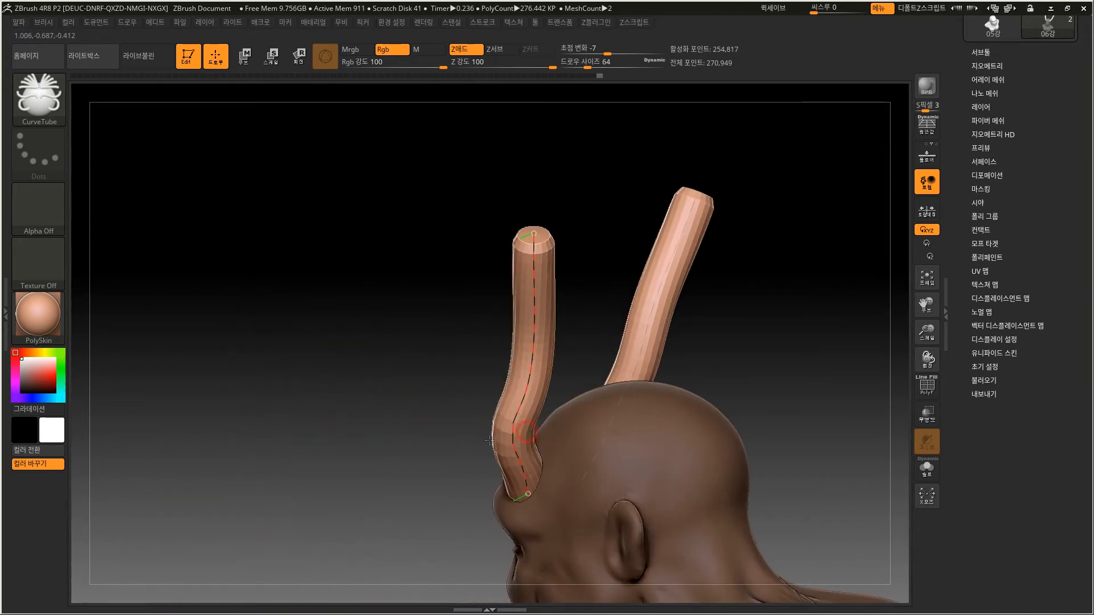
pyautogui.moveTo(516, 406); pyautogui.dragTo(506, 393)
pyautogui.moveTo(524, 326); pyautogui.dragTo(537, 275)
pyautogui.moveTo(433, 364); pyautogui.dragTo(551, 389)
pyautogui.moveTo(480, 474); pyautogui.dragTo(466, 419)
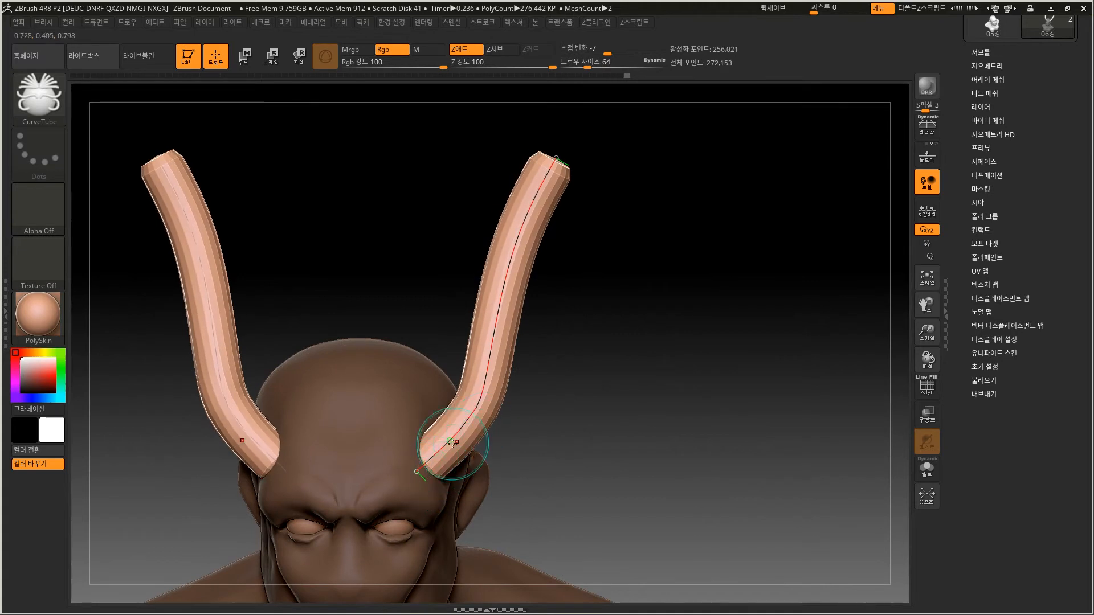
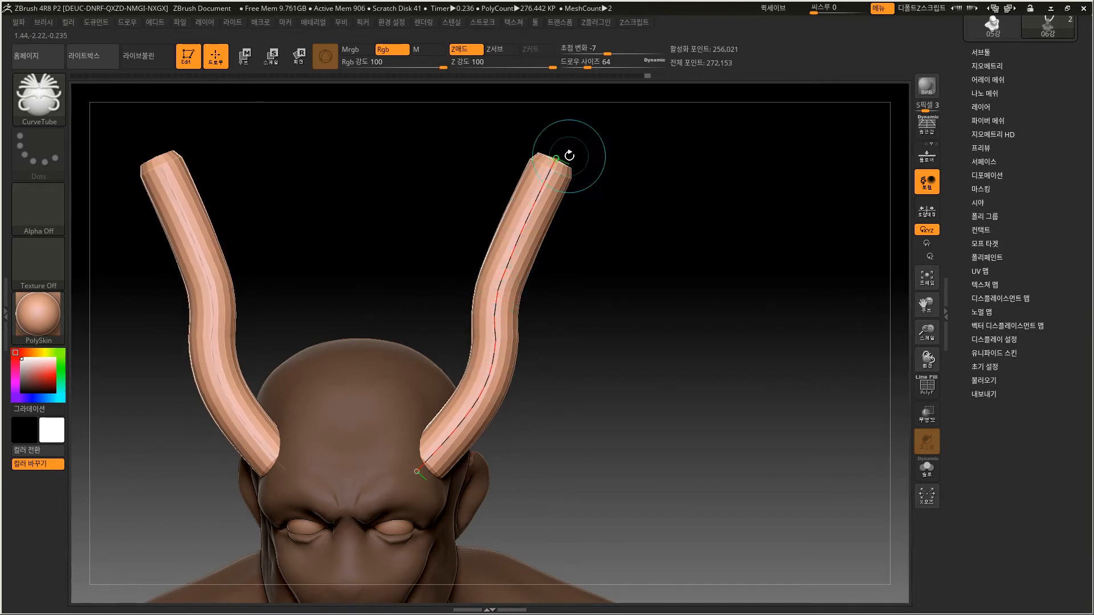
# Lower the horn's tip, smooth the curve, and bend the horn into a pronounced S-shape.
pyautogui.moveTo(549, 166); pyautogui.dragTo(542, 188)
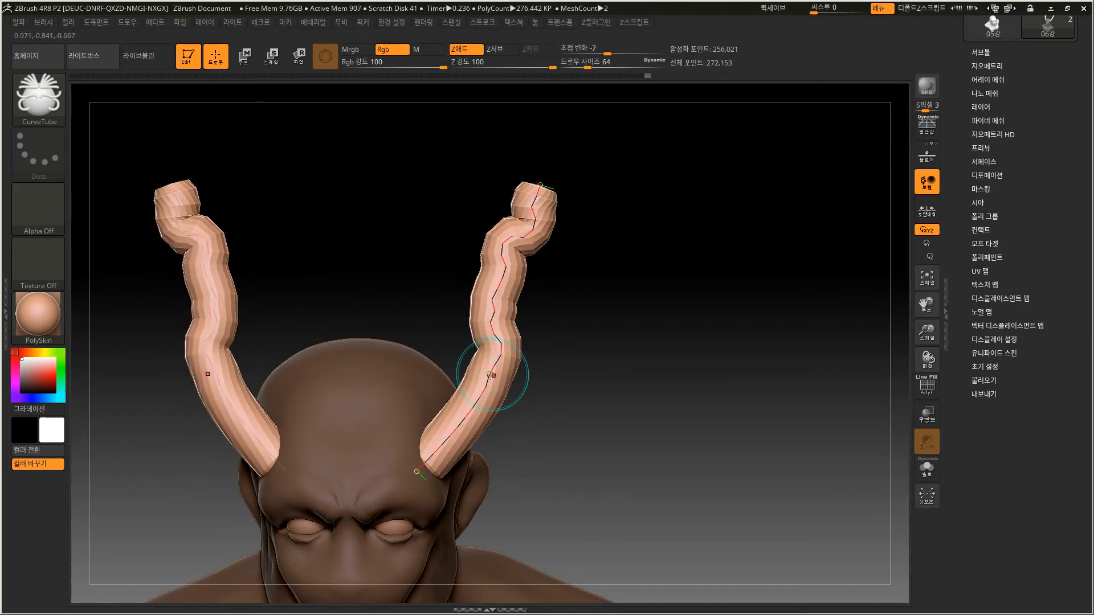
pyautogui.keyDown('shift'); pyautogui.moveTo(517, 402); pyautogui.dragTo(519, 374); pyautogui.keyUp('shift')
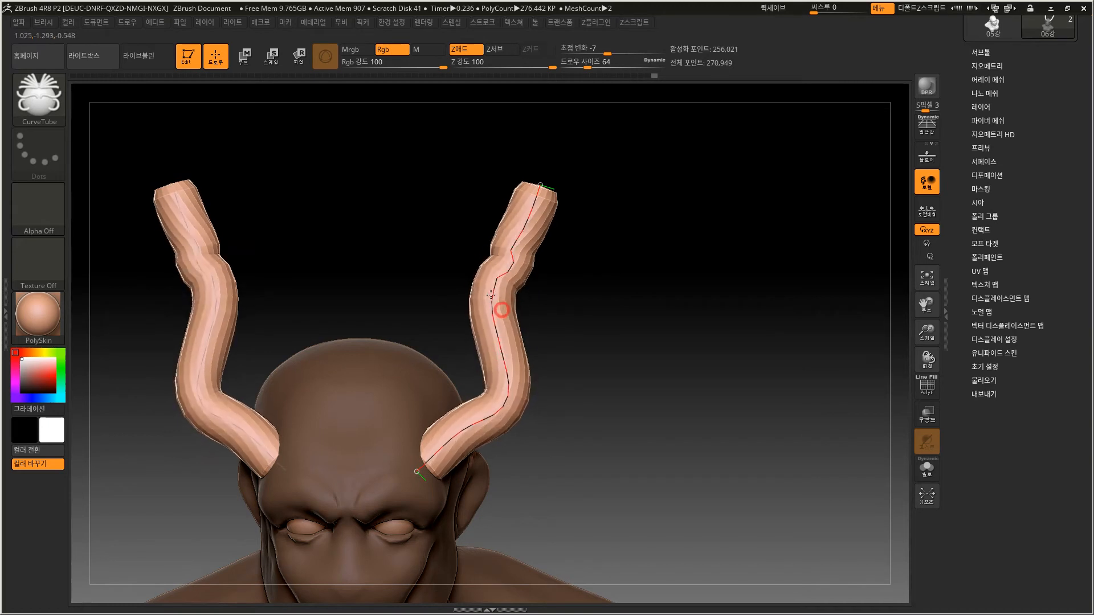
pyautogui.moveTo(556, 166)
pyautogui.mouseDown()
pyautogui.moveTo(528, 217)
pyautogui.moveTo(609, 268)
pyautogui.moveTo(570, 410)
pyautogui.moveTo(547, 274)
pyautogui.moveTo(494, 311)
pyautogui.moveTo(550, 191)
pyautogui.moveTo(569, 205)
pyautogui.moveTo(564, 178)
pyautogui.moveTo(572, 193)
pyautogui.mouseUp()
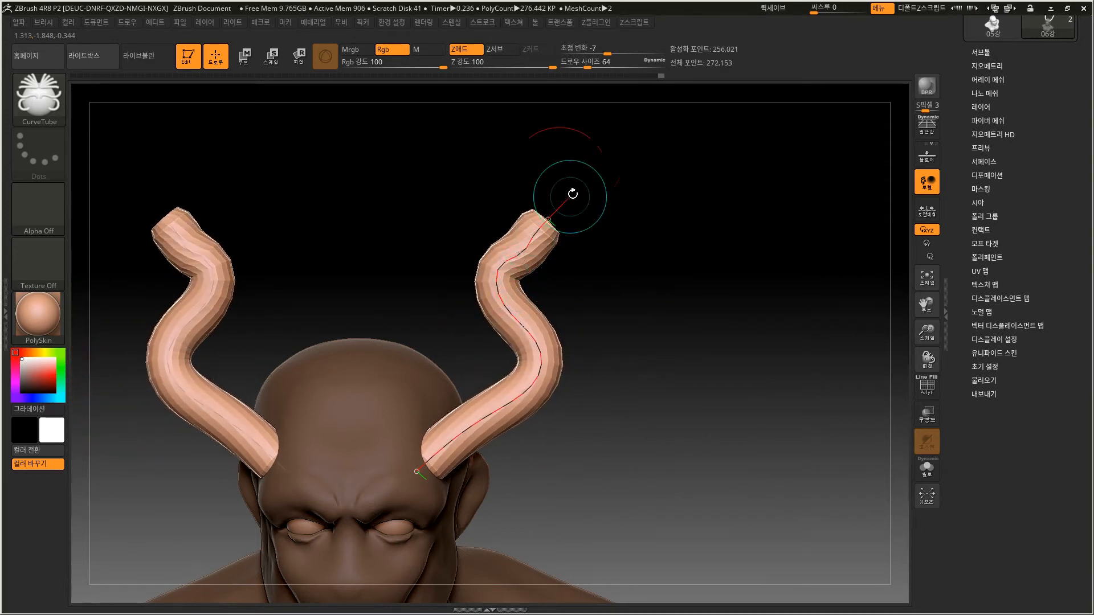
pyautogui.moveTo(520, 396)
pyautogui.mouseDown()
pyautogui.moveTo(429, 330)
pyautogui.moveTo(442, 373)
pyautogui.mouseUp()
pyautogui.moveTo(457, 416); pyautogui.dragTo(461, 436)
pyautogui.moveTo(511, 336); pyautogui.dragTo(515, 345)
pyautogui.moveTo(546, 222); pyautogui.dragTo(567, 183)
# Reshape the lower half of the horn's curve from different angles, undoing the unwanted bend near the tip.
pyautogui.moveTo(677, 260); pyautogui.dragTo(593, 269)
pyautogui.moveTo(530, 402)
pyautogui.mouseDown()
pyautogui.moveTo(510, 399)
pyautogui.moveTo(524, 406)
pyautogui.mouseUp()
pyautogui.moveTo(548, 297); pyautogui.dragTo(577, 312)
pyautogui.hotkey('ctrl', 'z')
pyautogui.keyDown('alt'); pyautogui.moveTo(649, 258); pyautogui.dragTo(633, 349); pyautogui.keyUp('alt')
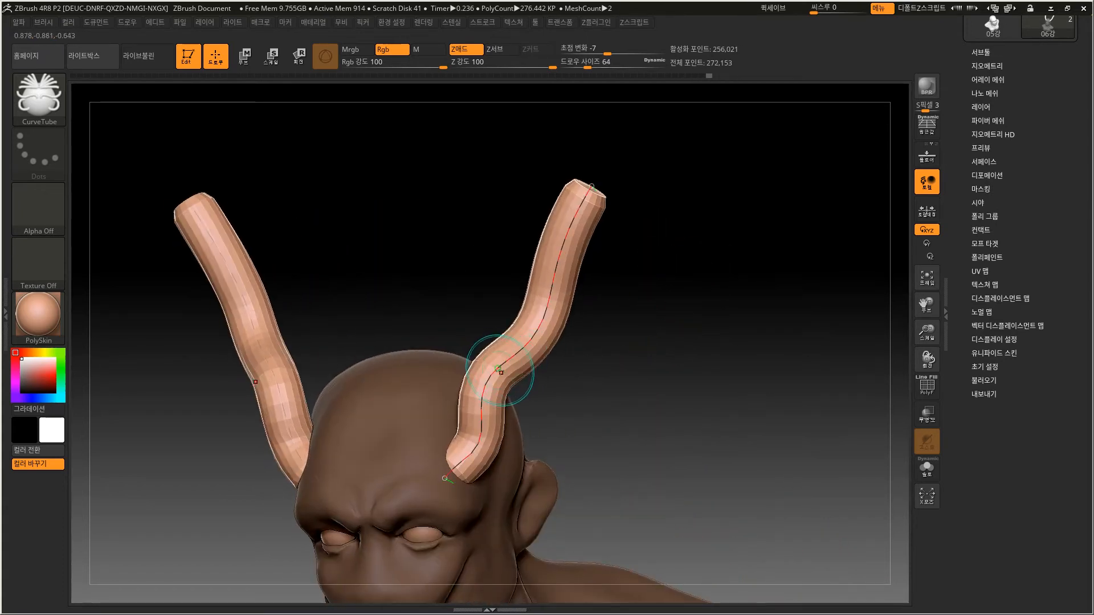
pyautogui.moveTo(500, 369); pyautogui.dragTo(495, 354)
pyautogui.moveTo(521, 399); pyautogui.dragTo(541, 412)
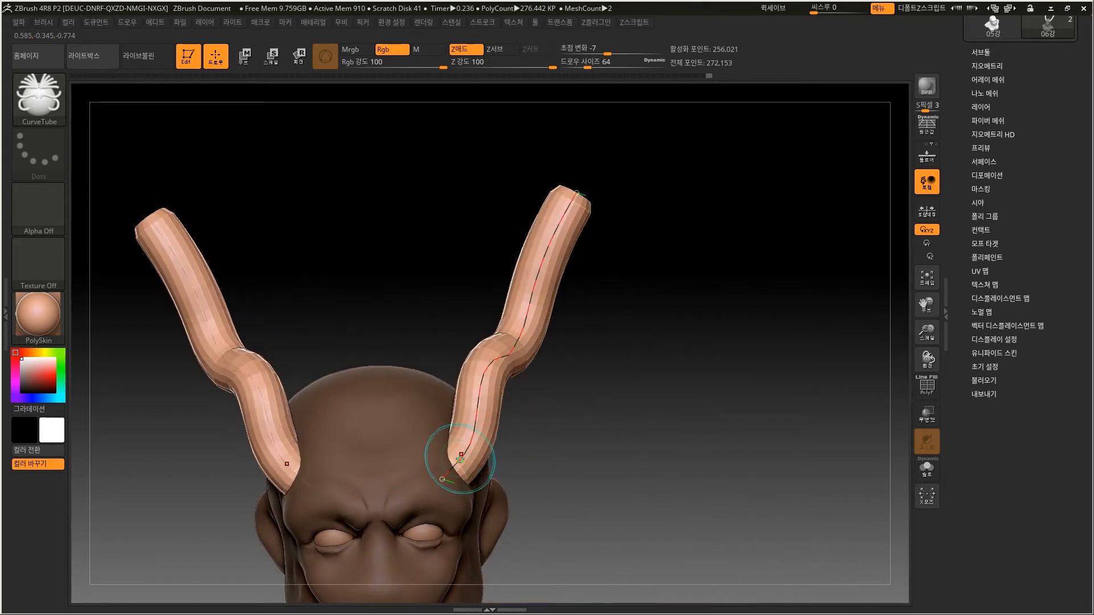
# Shift the horn's base point inward along the forehead and smooth the middle of its curve.
pyautogui.moveTo(442, 479); pyautogui.dragTo(432, 479)
pyautogui.keyDown('shift'); pyautogui.moveTo(480, 395); pyautogui.dragTo(525, 315); pyautogui.keyUp('shift')
pyautogui.click(530, 337)
pyautogui.keyDown('alt'); pyautogui.moveTo(615, 292); pyautogui.dragTo(596, 98); pyautogui.keyUp('alt')
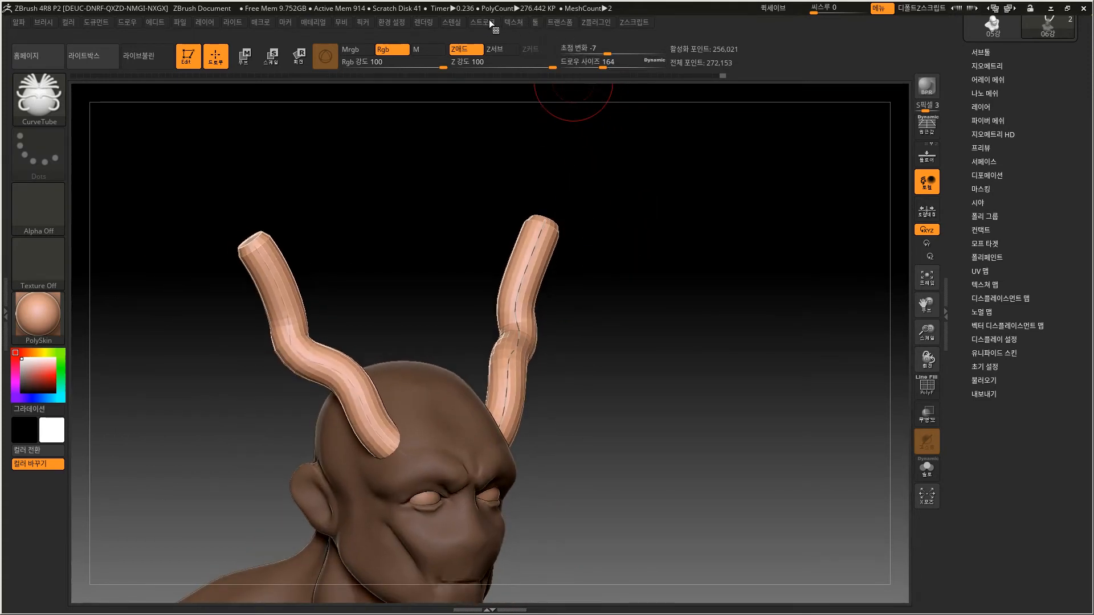
# Examine the stroke's curve settings, curve functions and curve modifiers, and glance at the brush library's options.
pyautogui.click(490, 22)
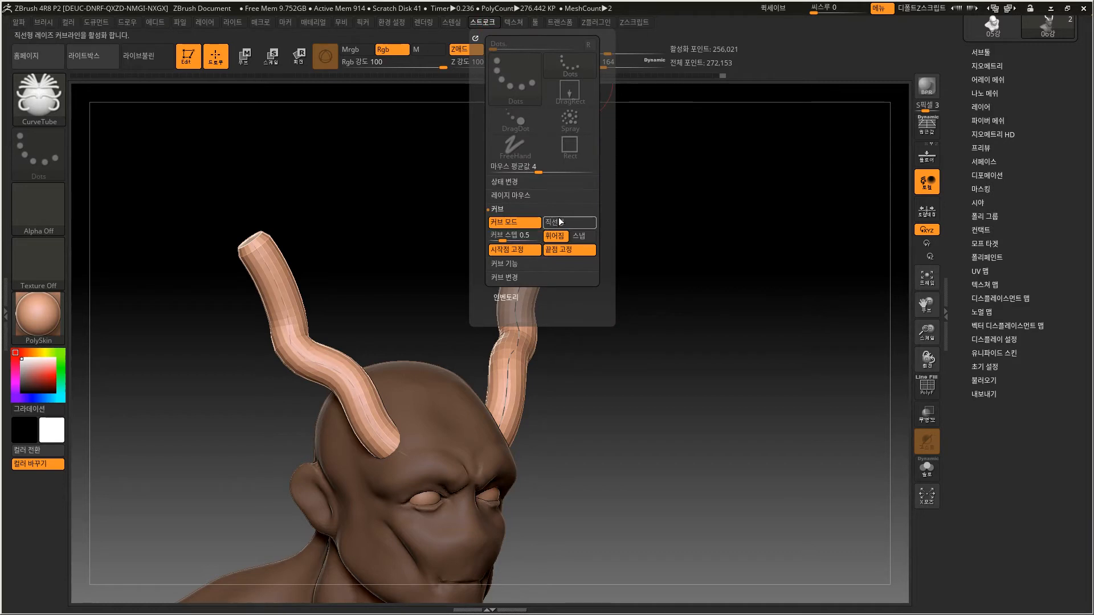
pyautogui.click(524, 264)
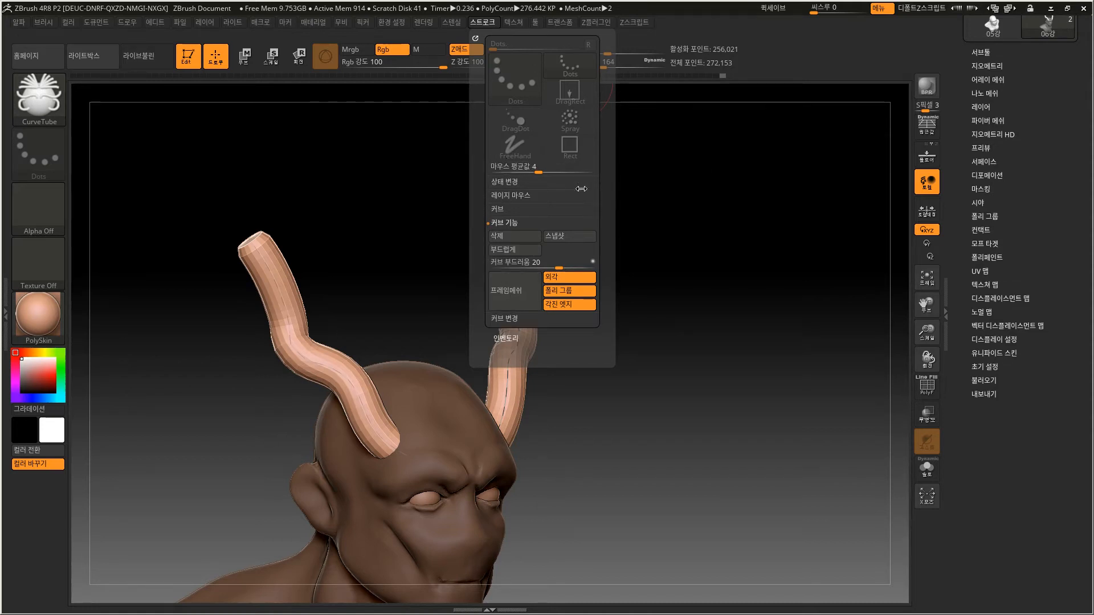
pyautogui.click(510, 280)
pyautogui.moveTo(567, 315)
pyautogui.mouseDown()
pyautogui.moveTo(598, 310)
pyautogui.moveTo(579, 378)
pyautogui.moveTo(603, 346)
pyautogui.mouseUp()
pyautogui.click(32, 94)
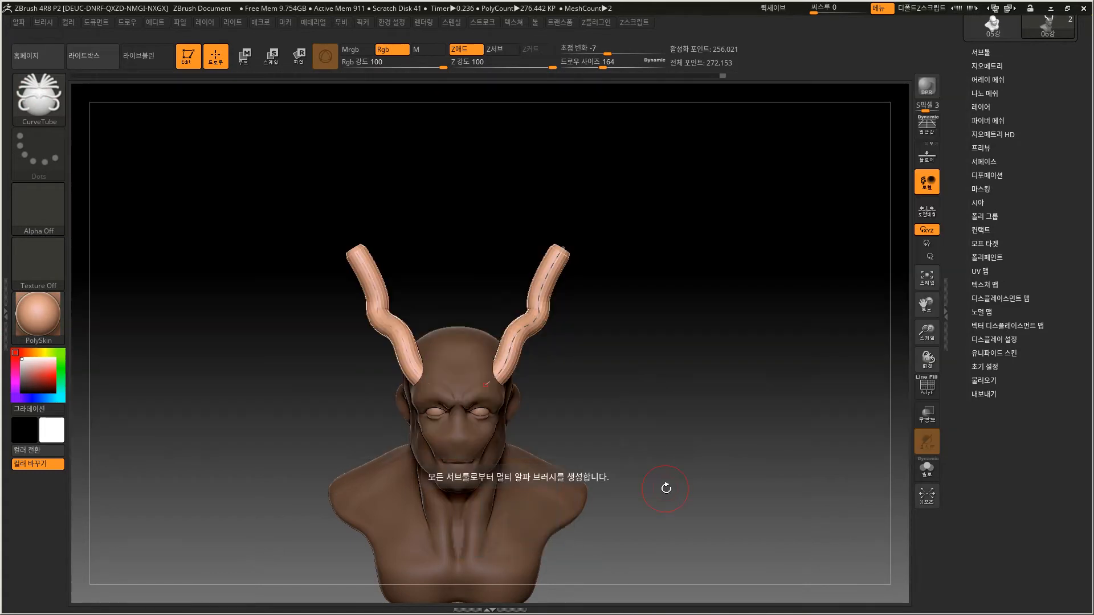
pyautogui.moveTo(660, 387); pyautogui.dragTo(557, 347)
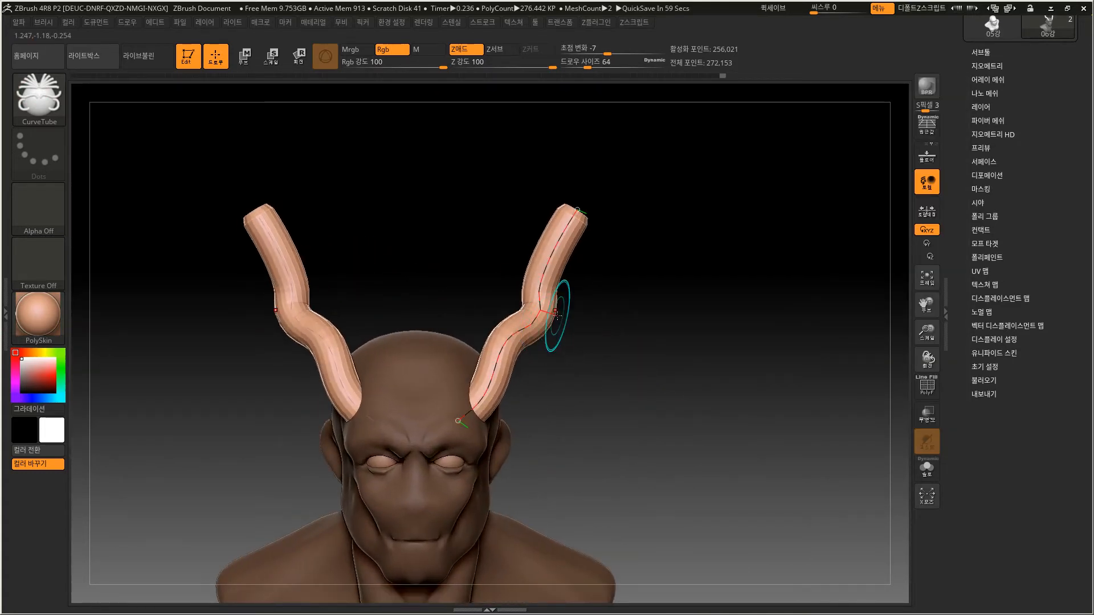
# Clear the mask on the bust and inspect the wireframe of the horns and head.
pyautogui.click(981, 52)
pyautogui.moveTo(986, 69)
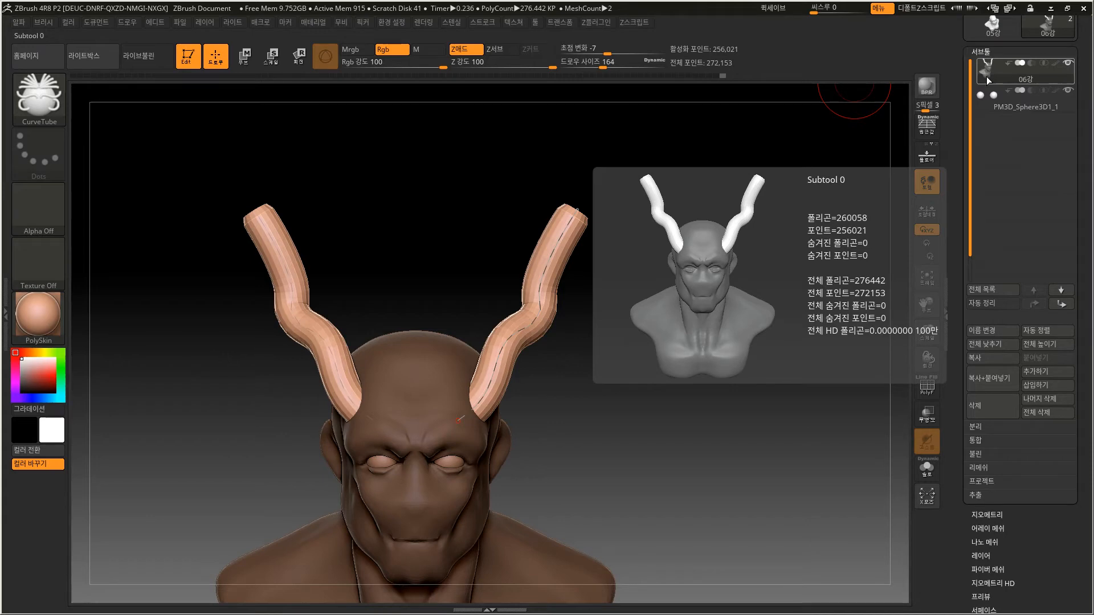
pyautogui.keyDown('ctrl'); pyautogui.moveTo(672, 365); pyautogui.dragTo(699, 353); pyautogui.keyUp('ctrl')
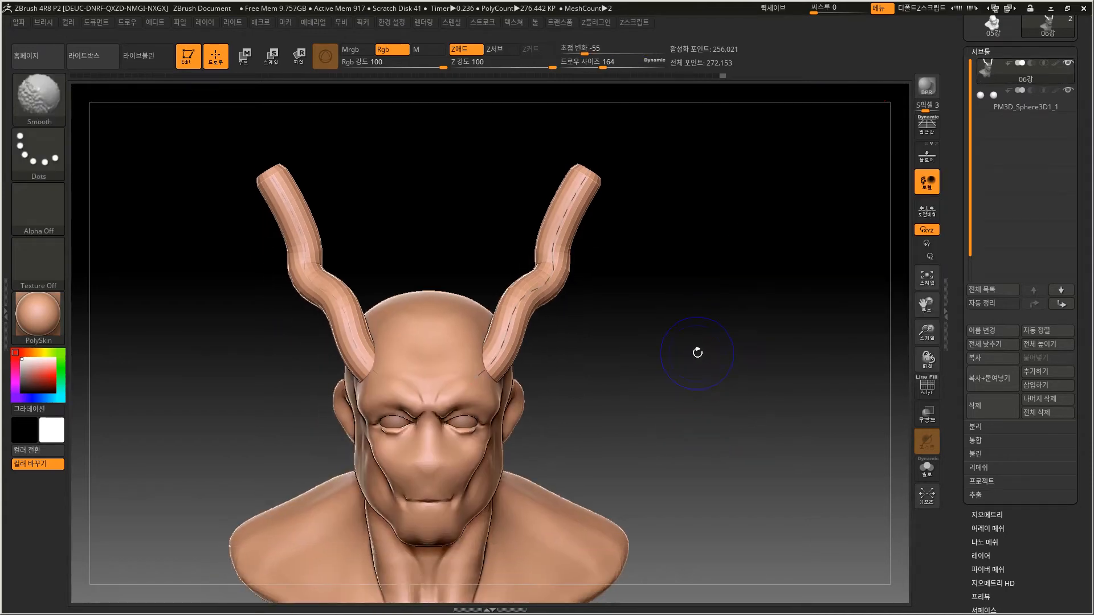
pyautogui.hotkey('shift', 'f')
pyautogui.keyDown('alt'); pyautogui.moveTo(611, 344); pyautogui.dragTo(709, 293); pyautogui.keyUp('alt')
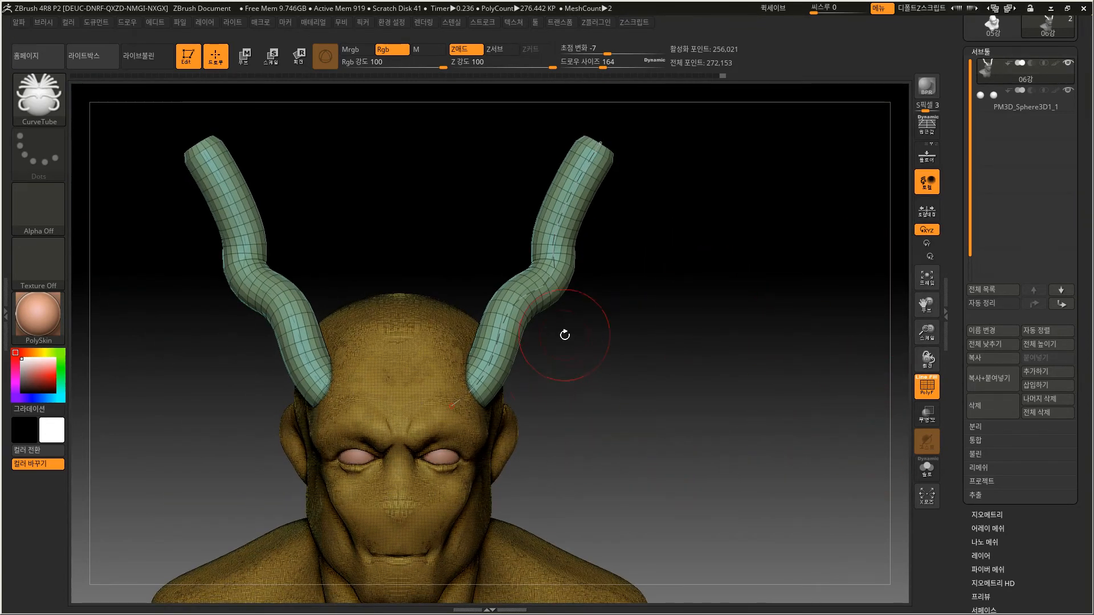
pyautogui.hotkey('shift', 'f')
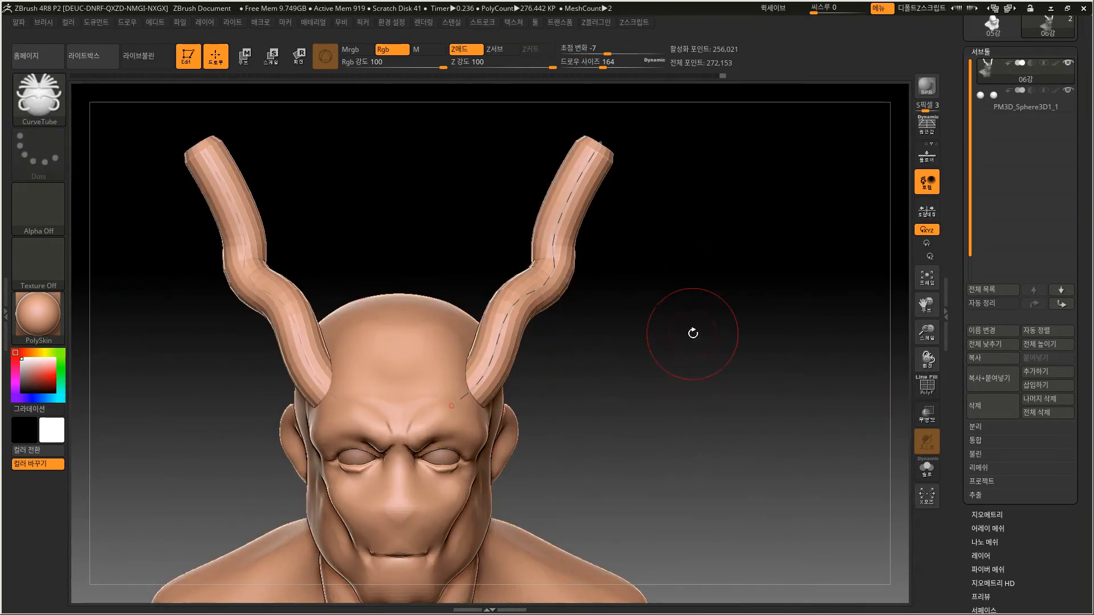
# Subdivide the horns, check their denser wireframe, and smooth the surface of the face.
pyautogui.click(992, 514)
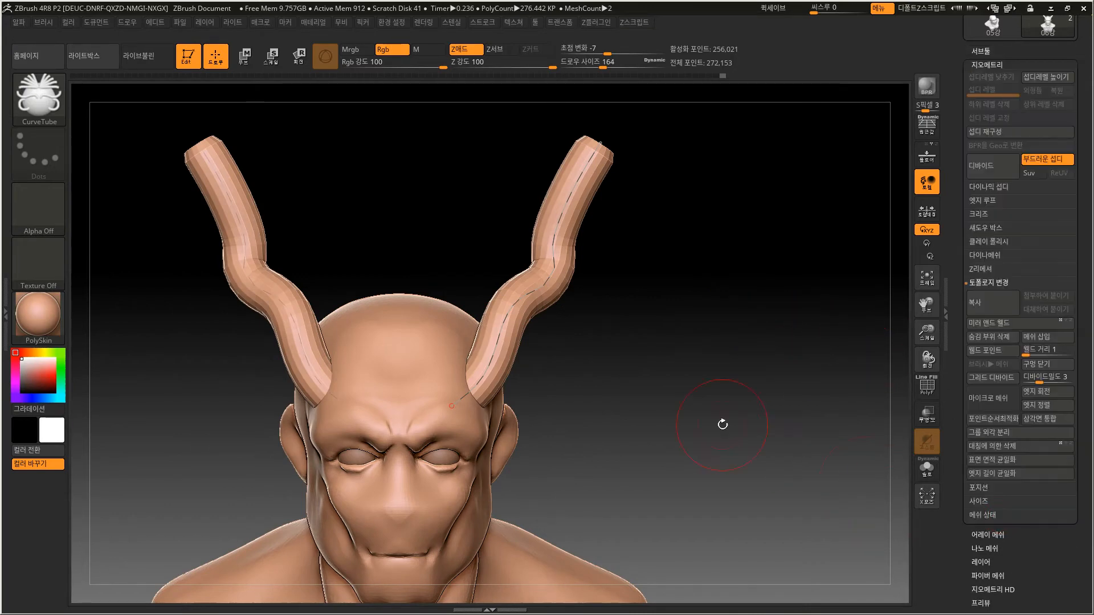
pyautogui.hotkey('shift', 'f')
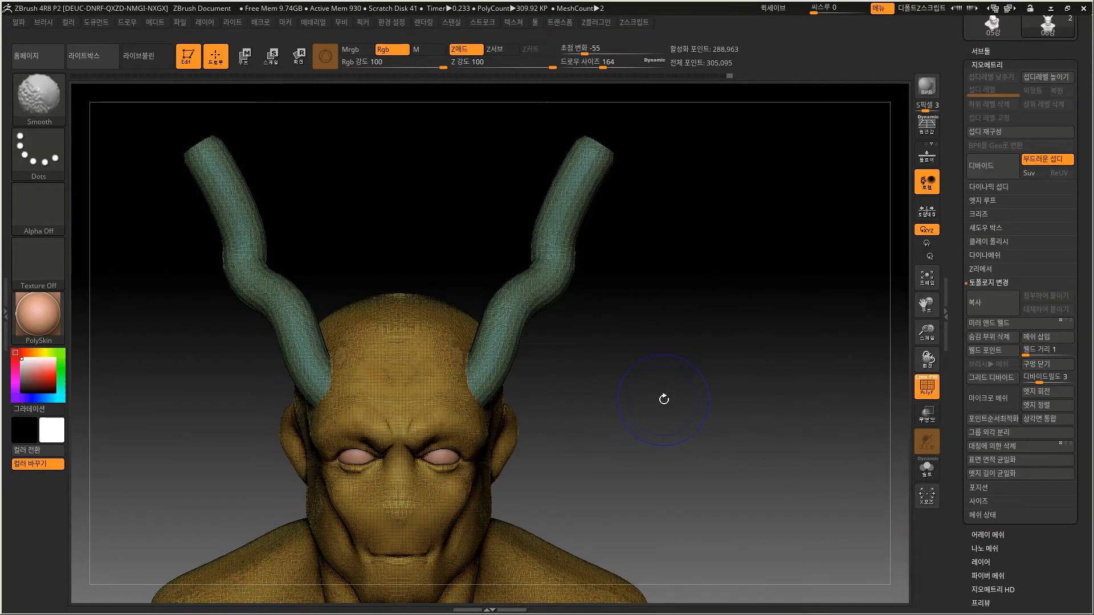
pyautogui.keyDown('alt'); pyautogui.moveTo(642, 422); pyautogui.dragTo(591, 432); pyautogui.keyUp('alt')
pyautogui.hotkey('shift', 'f')
pyautogui.keyDown('shift'); pyautogui.moveTo(349, 501); pyautogui.dragTo(376, 499); pyautogui.keyUp('shift')
pyautogui.keyDown('alt'); pyautogui.moveTo(616, 409); pyautogui.dragTo(612, 367); pyautogui.keyUp('alt')
pyautogui.moveTo(599, 385); pyautogui.dragTo(600, 351)
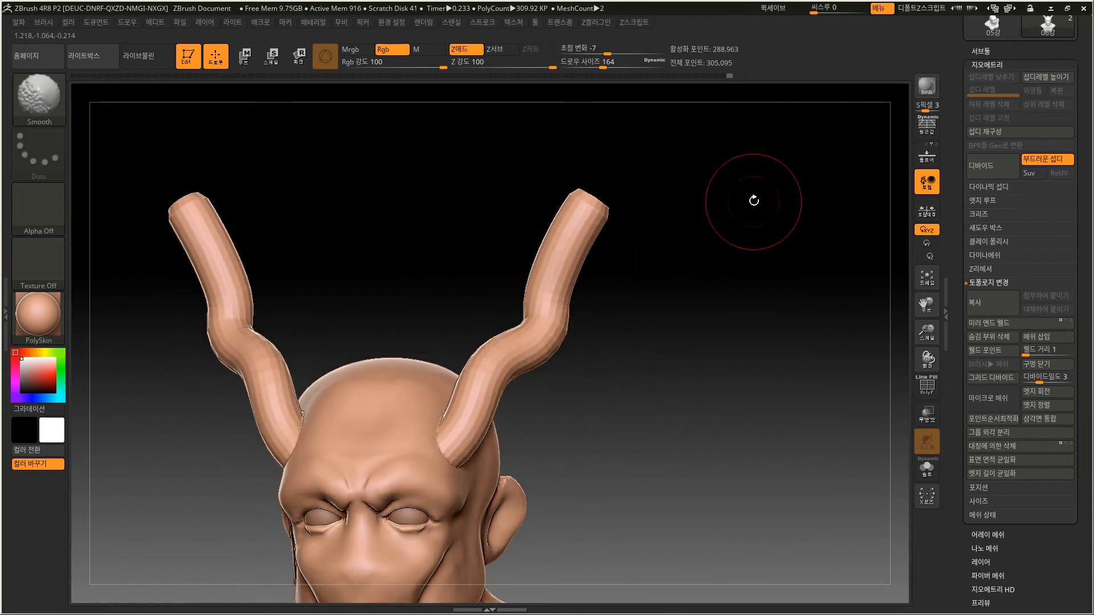
# Undo the smoothing and subdivision, and move points along the horn's curve to make it wavier.
pyautogui.hotkey('ctrl', 'z')
pyautogui.hotkey('ctrl', 'z')
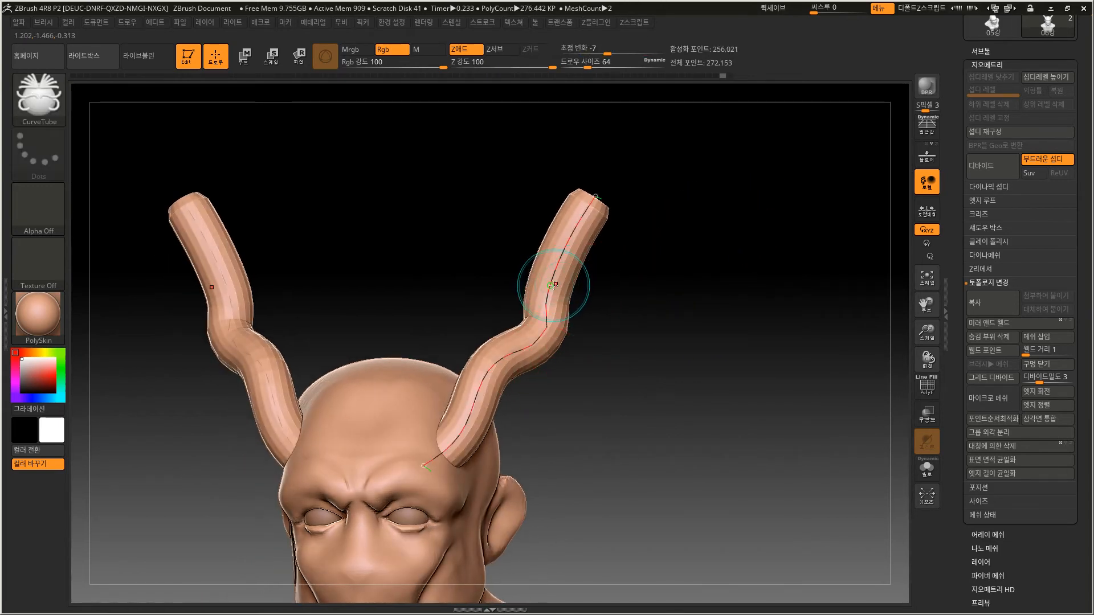
pyautogui.moveTo(556, 287)
pyautogui.mouseDown()
pyautogui.moveTo(561, 275)
pyautogui.moveTo(551, 306)
pyautogui.moveTo(519, 293)
pyautogui.mouseUp()
pyautogui.moveTo(489, 377); pyautogui.dragTo(476, 366)
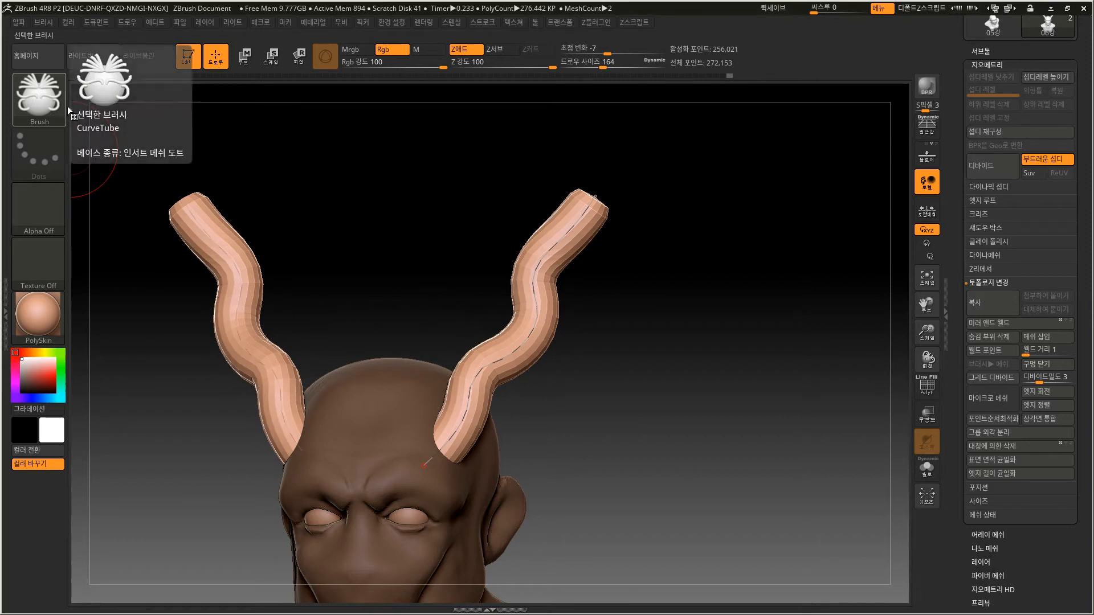
# Try drawing an additional mirrored CurveTube horn from the back of the head, and undo each attempt.
pyautogui.moveTo(537, 415)
pyautogui.mouseDown()
pyautogui.moveTo(603, 379)
pyautogui.moveTo(564, 387)
pyautogui.mouseUp()
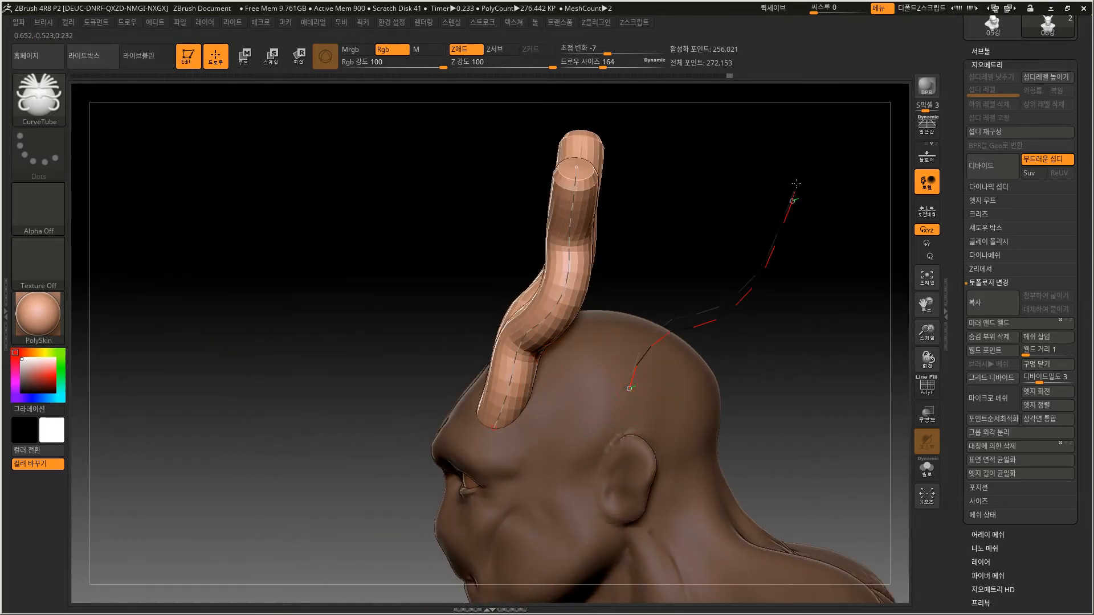
pyautogui.moveTo(795, 193); pyautogui.dragTo(794, 193)
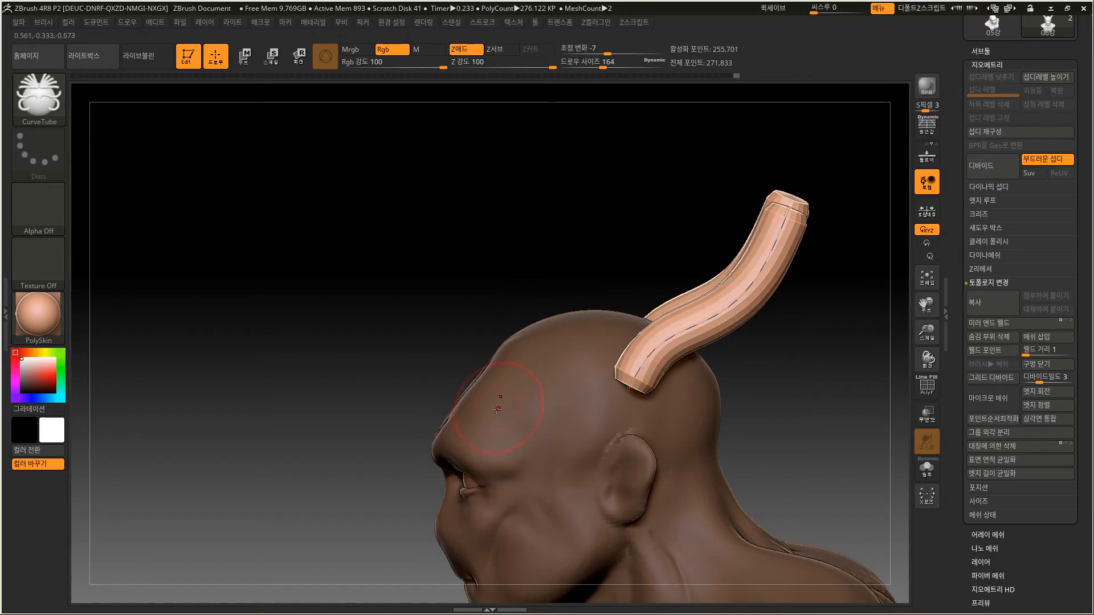
pyautogui.hotkey('ctrl', 'z')
pyautogui.moveTo(598, 391); pyautogui.dragTo(744, 264)
pyautogui.hotkey('ctrl', 'z')
pyautogui.moveTo(372, 459); pyautogui.dragTo(376, 501)
pyautogui.keyDown('alt'); pyautogui.moveTo(731, 355); pyautogui.dragTo(677, 385); pyautogui.keyUp('alt')
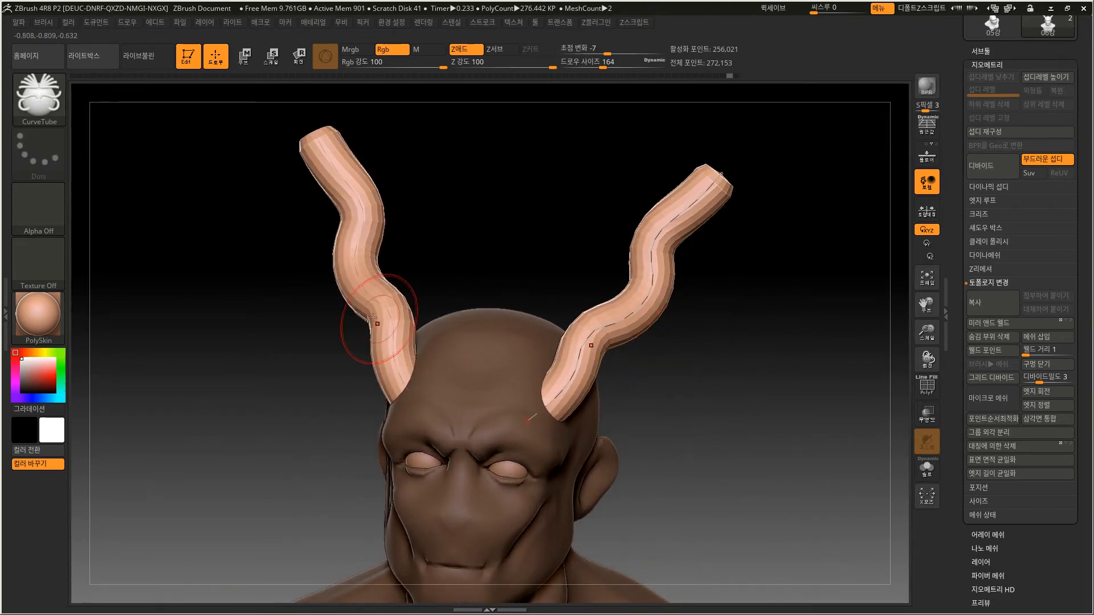
# Switch to the CurveMultiTube brush and draw two mirrored tubes, one behind the crown and one behind the ear.
pyautogui.click(41, 104)
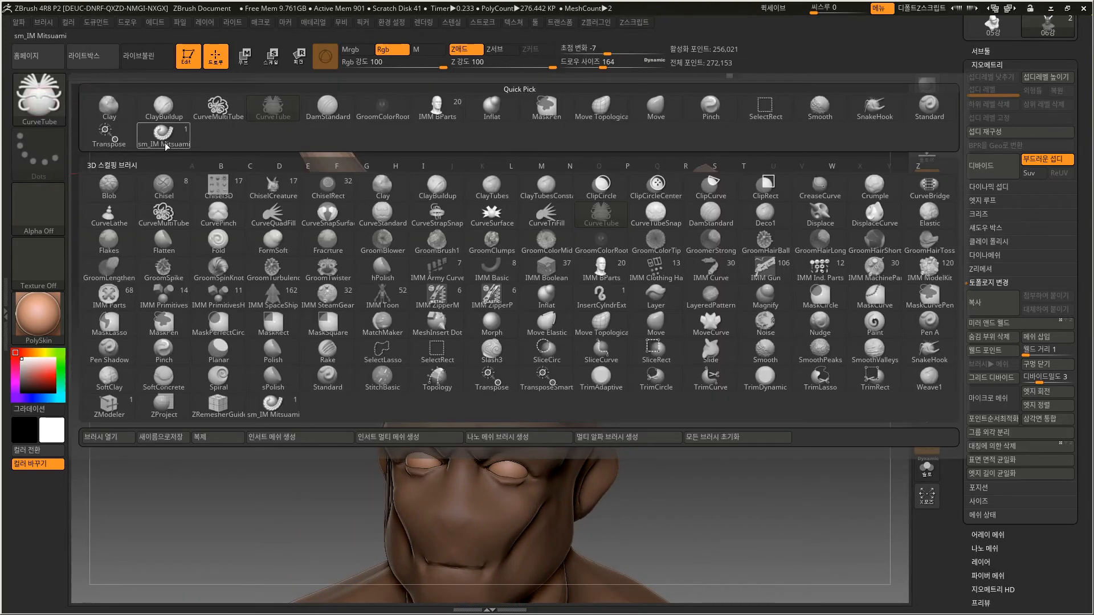
pyautogui.click(165, 215)
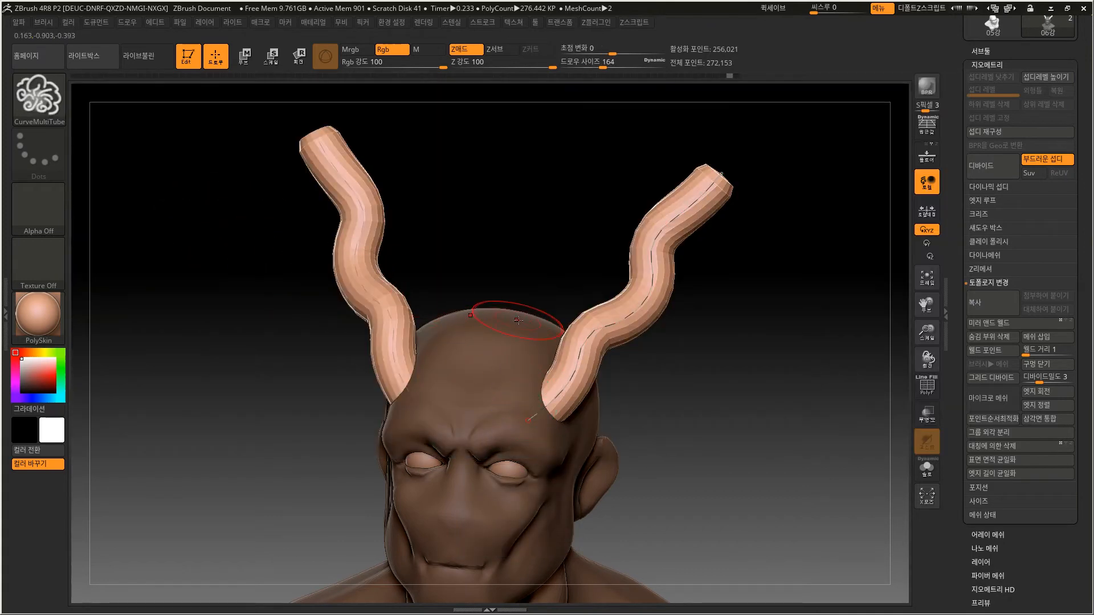
pyautogui.moveTo(766, 423); pyautogui.dragTo(651, 391)
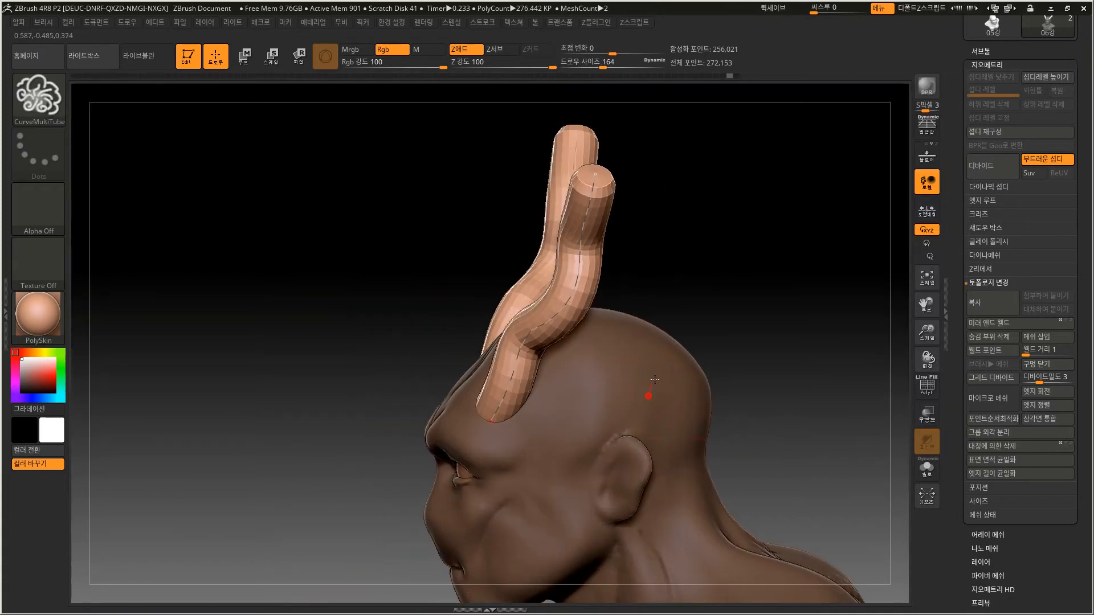
pyautogui.moveTo(817, 245); pyautogui.dragTo(818, 244)
pyautogui.moveTo(660, 514); pyautogui.dragTo(849, 402)
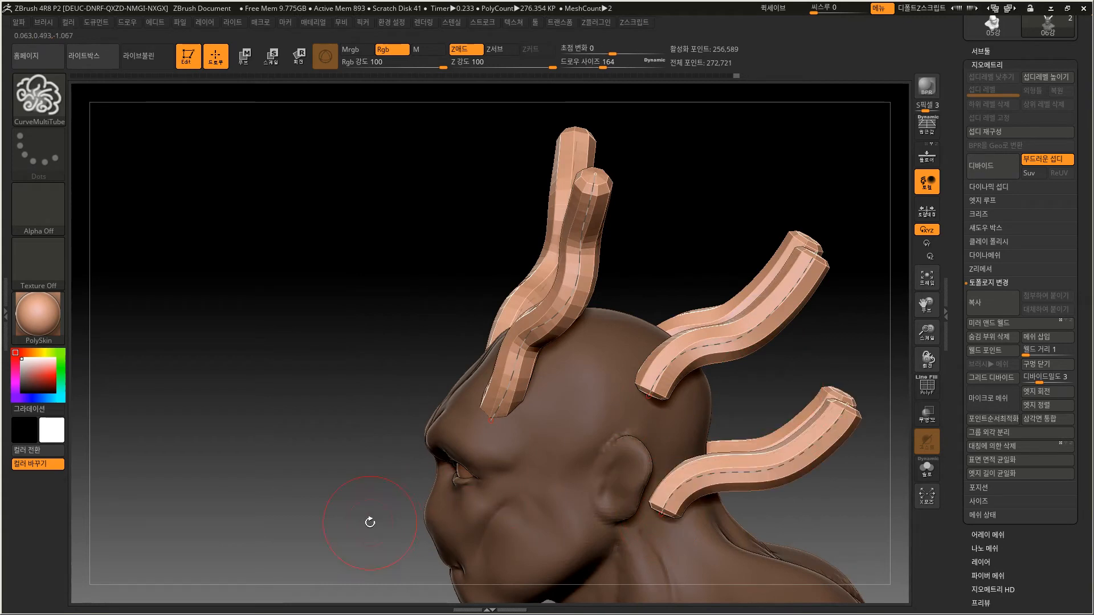
# Try drawing a further mirrored tube from the side of the head, and undo it.
pyautogui.keyDown('alt'); pyautogui.moveTo(369, 522); pyautogui.dragTo(437, 404); pyautogui.keyUp('alt')
pyautogui.moveTo(635, 464)
pyautogui.mouseDown()
pyautogui.moveTo(691, 361)
pyautogui.moveTo(753, 291)
pyautogui.mouseUp()
pyautogui.keyDown('alt'); pyautogui.moveTo(781, 357); pyautogui.dragTo(783, 442); pyautogui.keyUp('alt')
pyautogui.hotkey('ctrl', 'z')
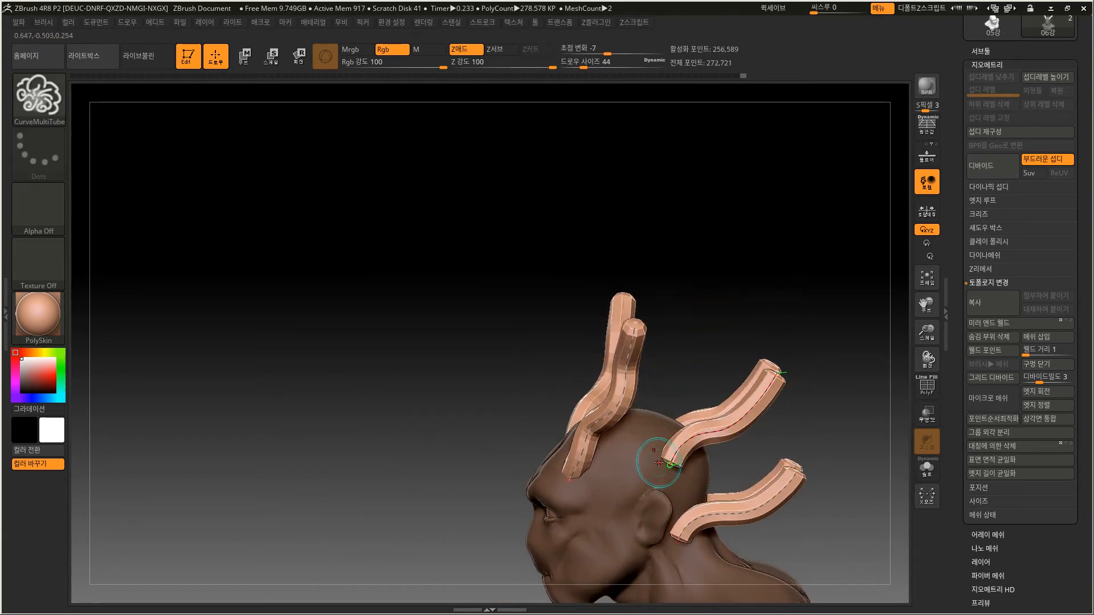
pyautogui.keyDown('alt'); pyautogui.moveTo(700, 330); pyautogui.dragTo(696, 441); pyautogui.keyUp('alt')
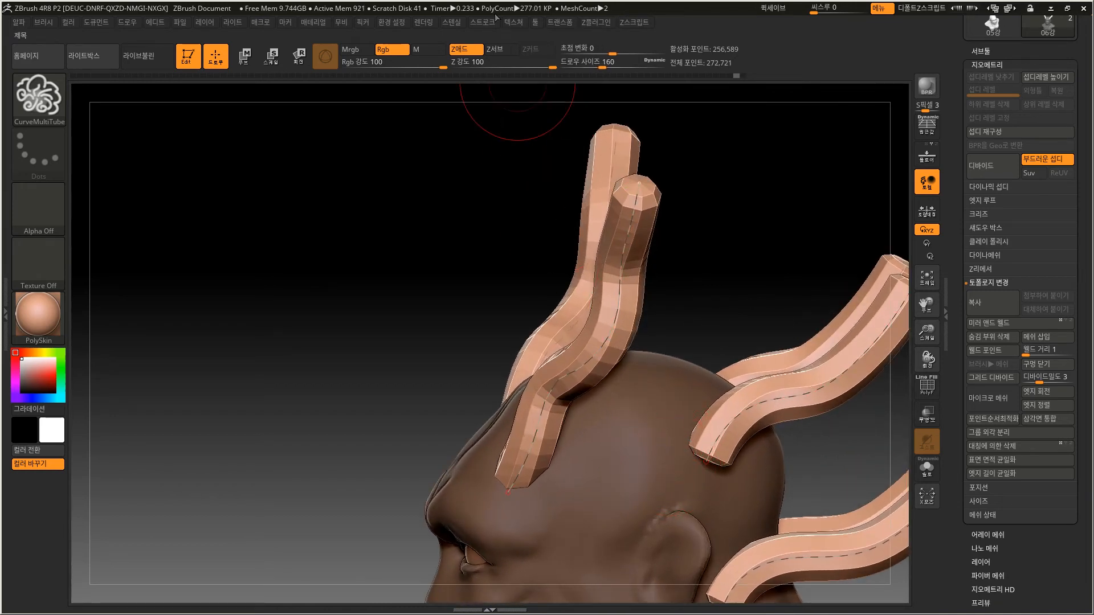
# Examine the CurveMultiTube brush's curve settings, including curve step, bend and start/end point locking.
pyautogui.click(486, 22)
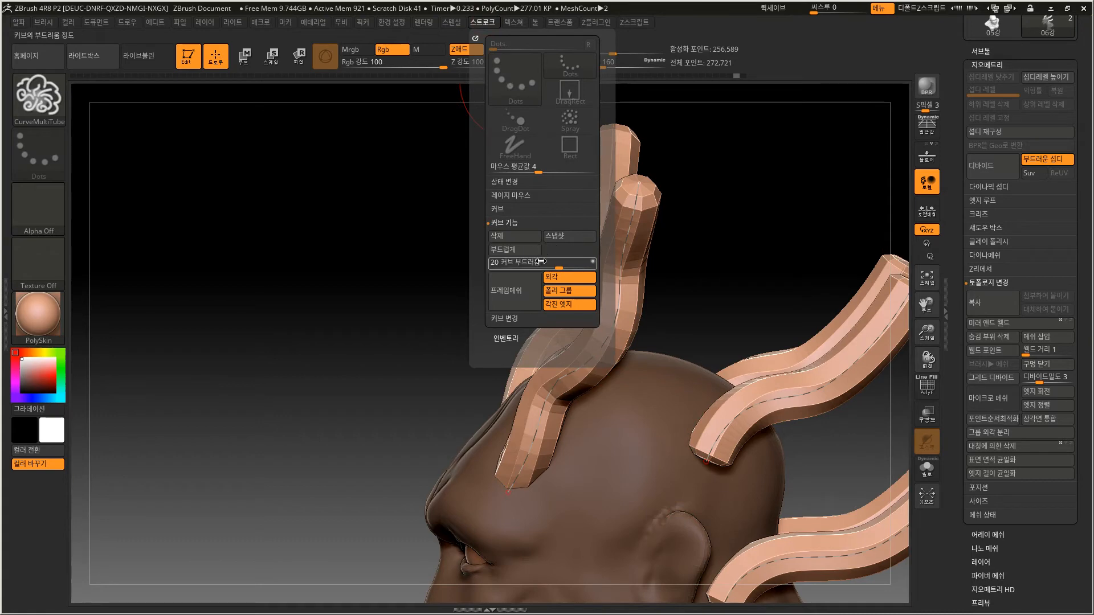
pyautogui.click(513, 210)
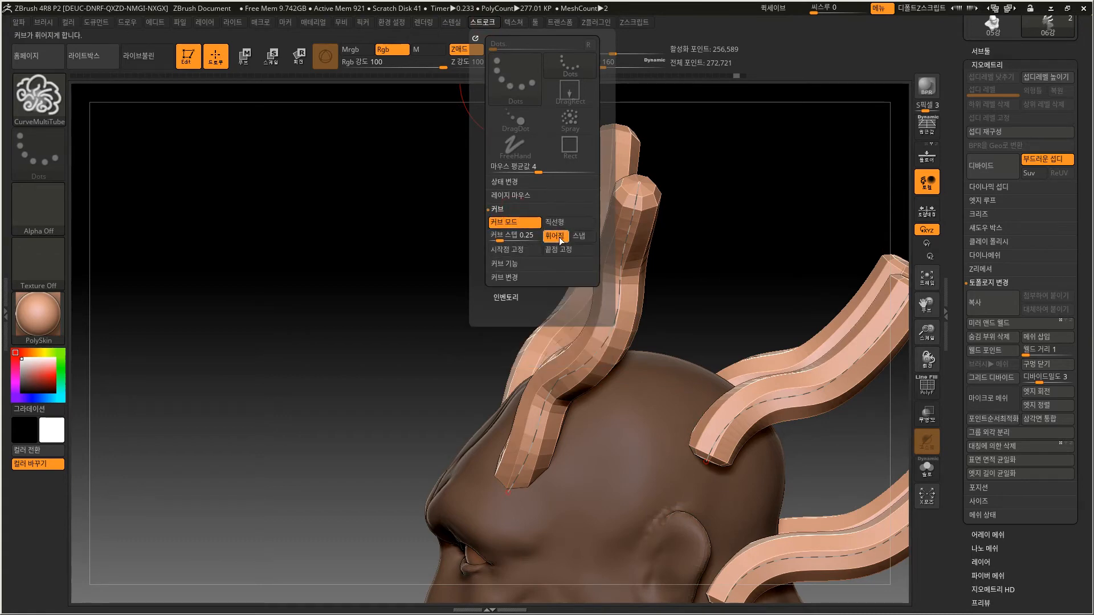
pyautogui.moveTo(798, 247); pyautogui.dragTo(726, 281)
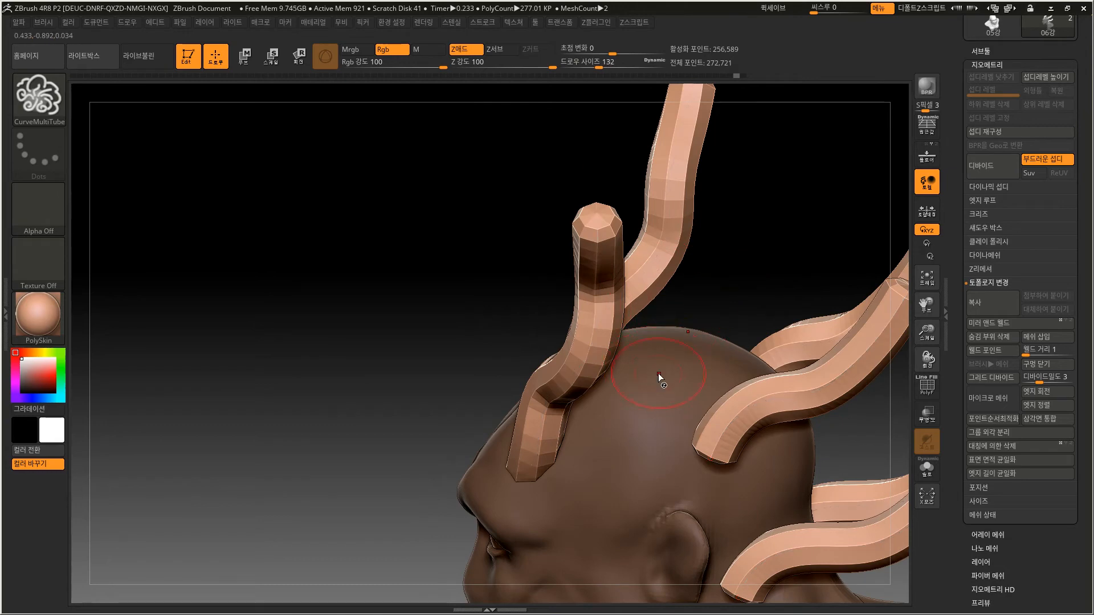
# Try drawing a thinner mirrored tube from the crown at draw size 100, and undo it.
pyautogui.moveTo(803, 226); pyautogui.dragTo(740, 230)
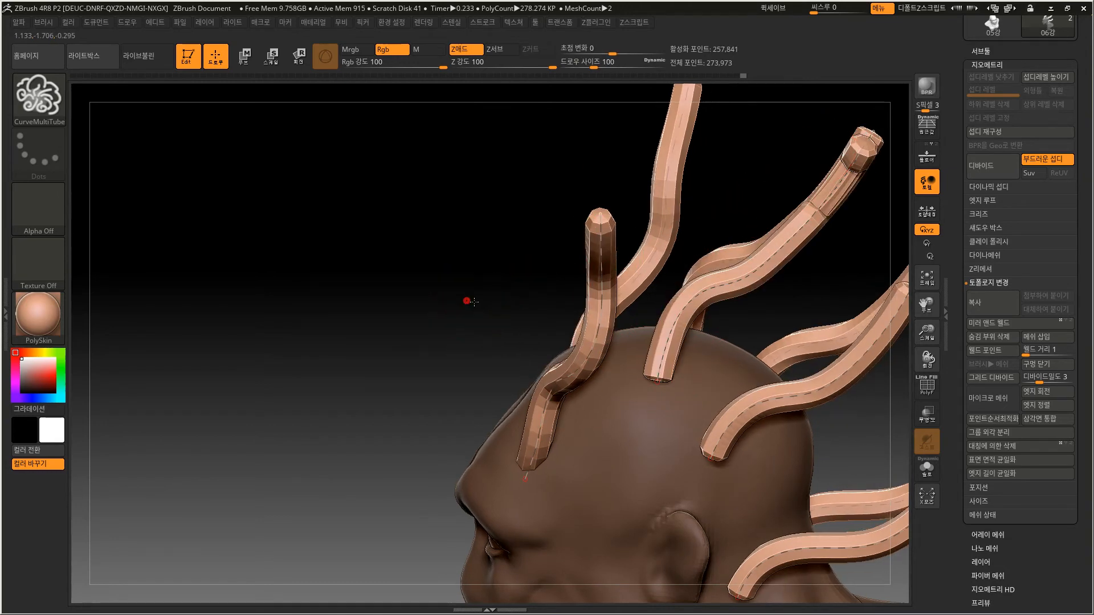
pyautogui.moveTo(467, 301); pyautogui.dragTo(576, 291)
pyautogui.keyDown('alt'); pyautogui.moveTo(801, 195); pyautogui.dragTo(732, 212); pyautogui.keyUp('alt')
pyautogui.hotkey('ctrl', 'z')
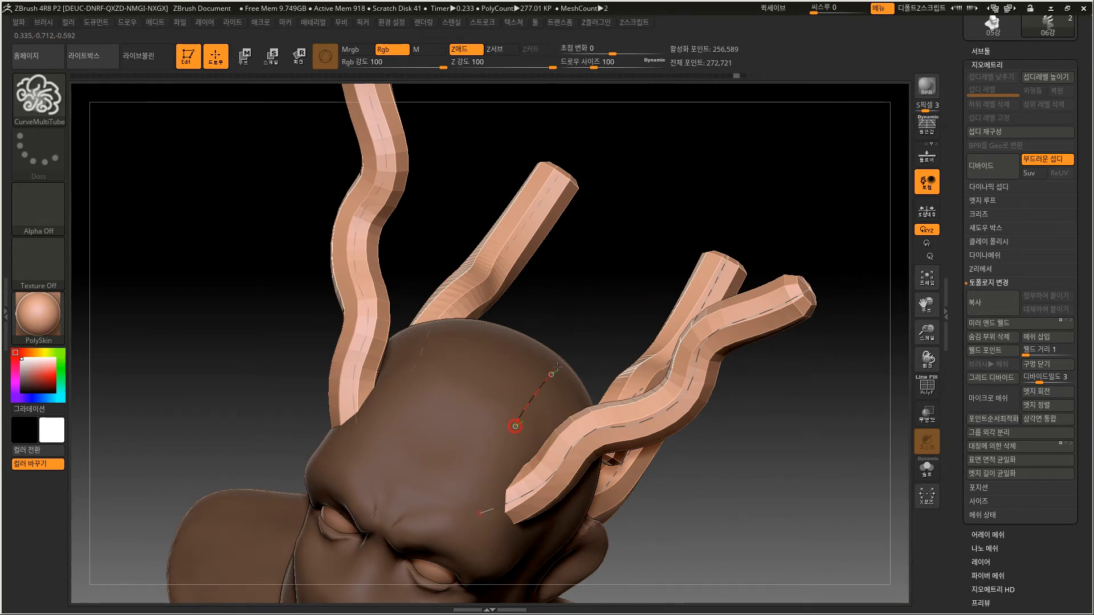
# Draw a mirrored CurveMultiTube tube rising from the front of the crown.
pyautogui.moveTo(758, 137)
pyautogui.mouseDown()
pyautogui.moveTo(705, 520)
pyautogui.moveTo(721, 469)
pyautogui.moveTo(737, 508)
pyautogui.moveTo(751, 432)
pyautogui.moveTo(751, 484)
pyautogui.mouseUp()
pyautogui.moveTo(638, 305); pyautogui.dragTo(653, 286)
pyautogui.hotkey('ctrl', 'z')
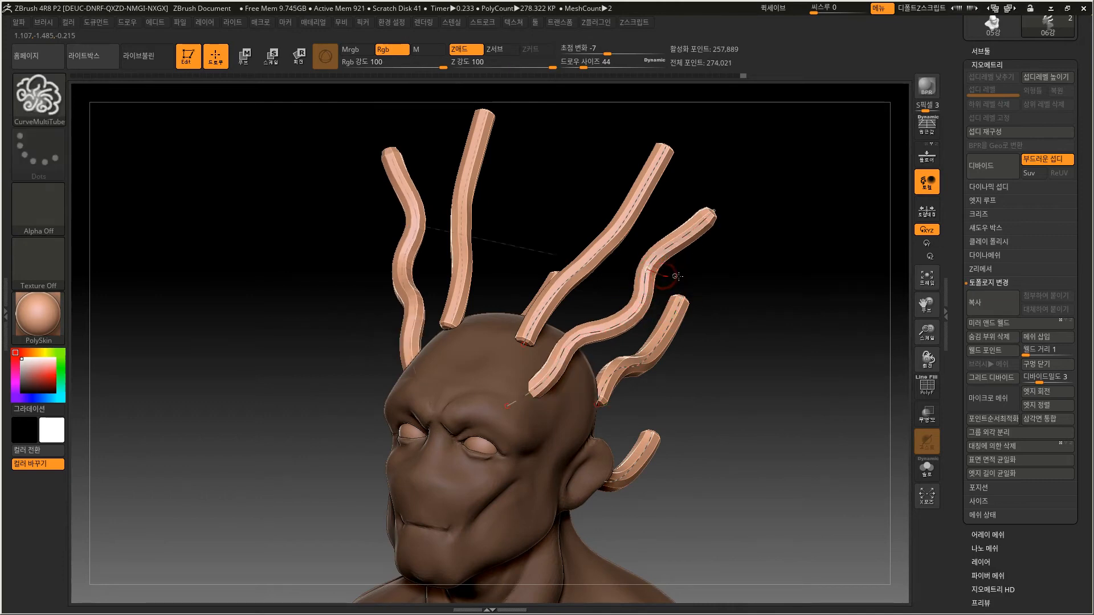
# Draw a mirrored branch tube starting from the middle of the wavy horn.
pyautogui.moveTo(807, 243); pyautogui.dragTo(810, 242)
pyautogui.moveTo(735, 339)
pyautogui.keyDown('alt'); pyautogui.mouseDown()
pyautogui.moveTo(733, 364)
pyautogui.moveTo(744, 345)
pyautogui.moveTo(733, 383)
pyautogui.moveTo(655, 282)
pyautogui.mouseUp(); pyautogui.keyUp('alt')
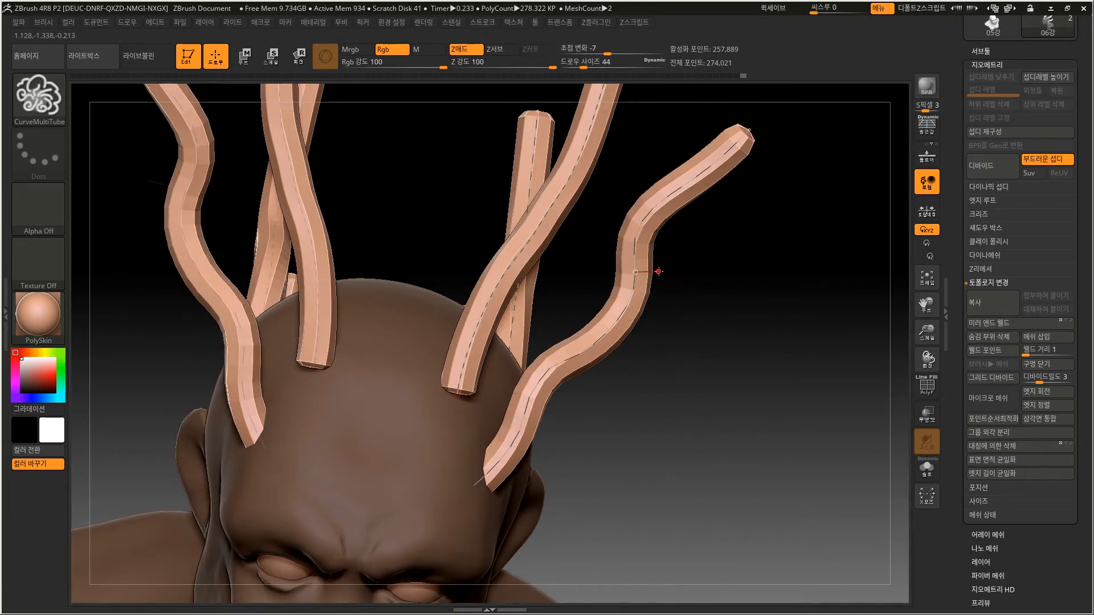
pyautogui.moveTo(820, 223); pyautogui.dragTo(822, 221)
pyautogui.keyDown('alt'); pyautogui.moveTo(719, 389); pyautogui.dragTo(729, 341); pyautogui.keyUp('alt')
pyautogui.moveTo(729, 341)
pyautogui.mouseDown()
pyautogui.moveTo(720, 359)
pyautogui.moveTo(669, 338)
pyautogui.mouseUp()
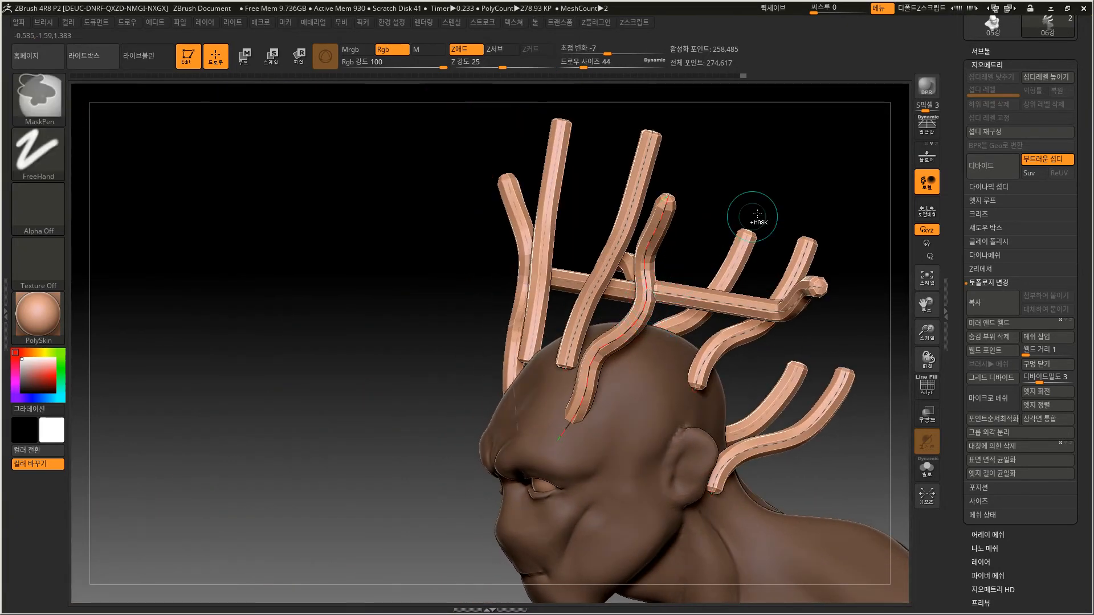
# Draw more mirrored tubes on the forehead and crown from several angles, undoing the last one.
pyautogui.moveTo(747, 207)
pyautogui.mouseDown()
pyautogui.moveTo(756, 186)
pyautogui.moveTo(731, 205)
pyautogui.moveTo(766, 211)
pyautogui.mouseUp()
pyautogui.keyDown('alt'); pyautogui.moveTo(754, 237); pyautogui.dragTo(747, 205); pyautogui.keyUp('alt')
pyautogui.keyDown('alt'); pyautogui.moveTo(646, 379); pyautogui.dragTo(701, 319); pyautogui.keyUp('alt')
pyautogui.moveTo(661, 424); pyautogui.dragTo(615, 419)
pyautogui.moveTo(500, 250); pyautogui.dragTo(545, 106)
pyautogui.moveTo(680, 405); pyautogui.dragTo(601, 371)
pyautogui.moveTo(638, 247); pyautogui.dragTo(742, 120)
pyautogui.hotkey('ctrl', 'z')
# Draw another mirrored tube extending backward from above the ear, and check the tubes around the bust.
pyautogui.moveTo(436, 370); pyautogui.dragTo(427, 408)
pyautogui.moveTo(460, 467); pyautogui.dragTo(419, 470)
pyautogui.moveTo(486, 448); pyautogui.dragTo(426, 499)
pyautogui.moveTo(376, 466); pyautogui.dragTo(505, 447)
pyautogui.hotkey('ctrl', 'z')
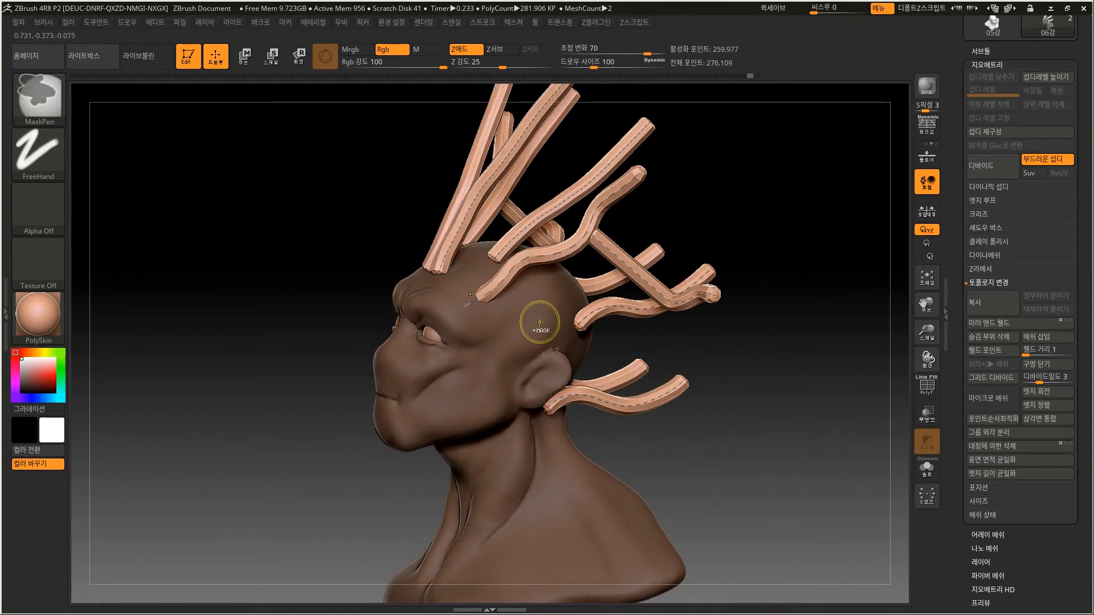
pyautogui.moveTo(525, 324); pyautogui.dragTo(757, 210)
pyautogui.moveTo(766, 399); pyautogui.dragTo(767, 400)
pyautogui.moveTo(659, 486)
pyautogui.mouseDown()
pyautogui.moveTo(665, 442)
pyautogui.moveTo(523, 482)
pyautogui.mouseUp()
pyautogui.moveTo(494, 534); pyautogui.dragTo(409, 549)
pyautogui.keyDown('alt'); pyautogui.moveTo(672, 440); pyautogui.dragTo(696, 434); pyautogui.keyUp('alt')
# Undo all the added CurveMultiTube tubes and the latest horn curve changes.
pyautogui.hotkey('ctrl', 'z')
pyautogui.hotkey('ctrl', 'z')
pyautogui.hotkey('ctrl', 'z')
pyautogui.hotkey('ctrl', 'z')
pyautogui.hotkey('ctrl', 'z')
pyautogui.hotkey('ctrl', 'z')
pyautogui.hotkey('ctrl', 'z')
pyautogui.hotkey('ctrl', 'z')
pyautogui.hotkey('ctrl', 'z')
pyautogui.hotkey('ctrl', 'z')
pyautogui.hotkey('ctrl', 'z')
pyautogui.hotkey('ctrl', 'z')
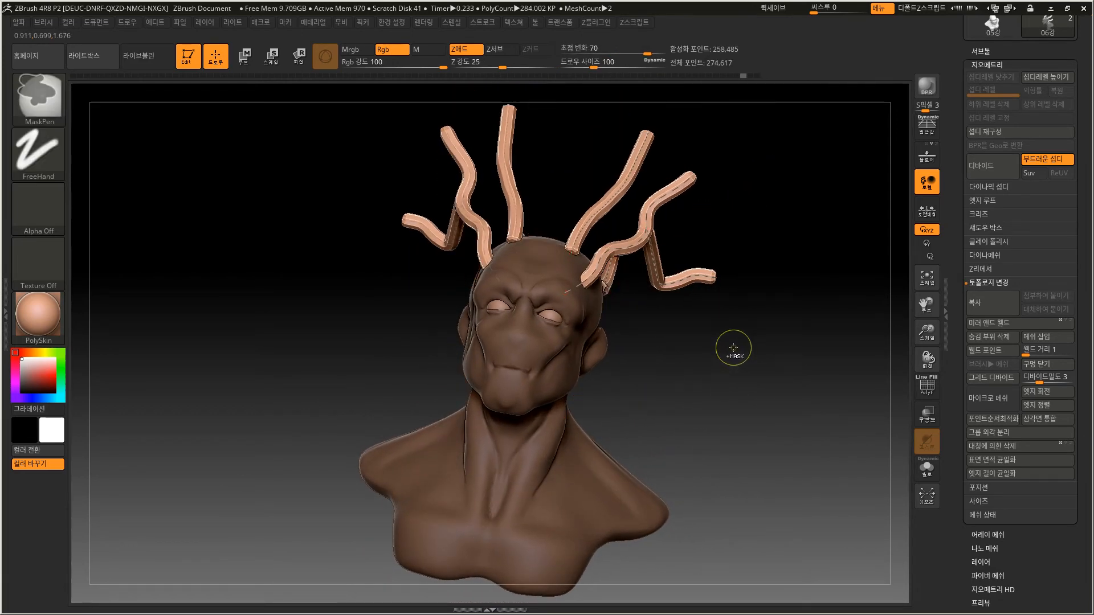
pyautogui.hotkey('ctrl', 'z')
pyautogui.hotkey('ctrl', 'z')
pyautogui.hotkey('ctrl', 'z')
pyautogui.hotkey('ctrl', 'z')
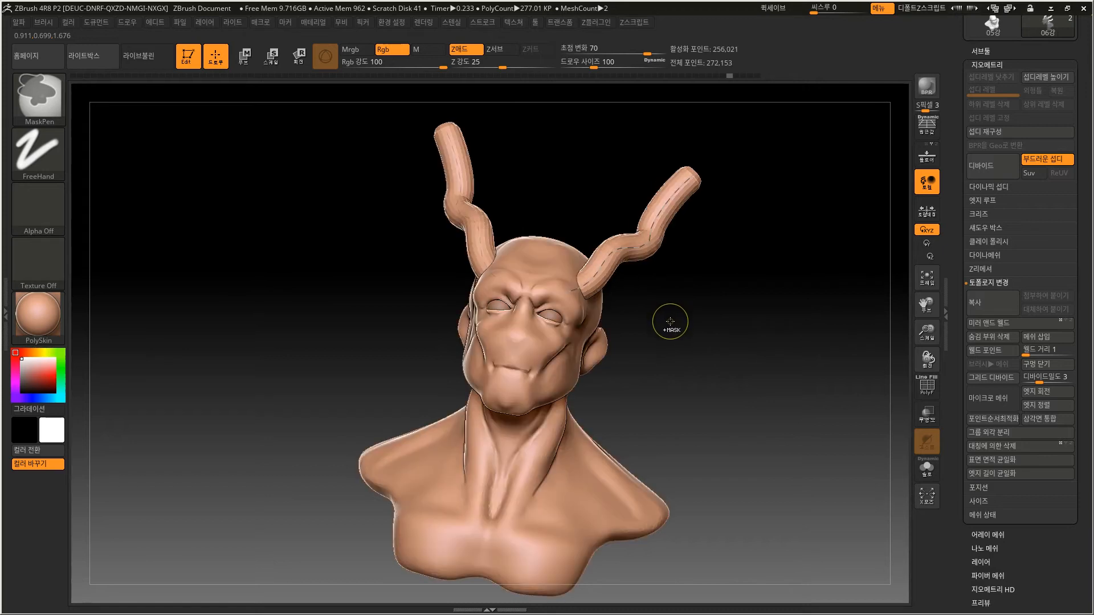
# Undo further edits of the mirrored horns, back to the gently curved shape beside the masked bust.
pyautogui.keyDown('alt'); pyautogui.moveTo(675, 340); pyautogui.dragTo(704, 362); pyautogui.keyUp('alt')
pyautogui.hotkey('ctrl', 'z')
pyautogui.hotkey('ctrl', 'z')
pyautogui.hotkey('ctrl', 'z')
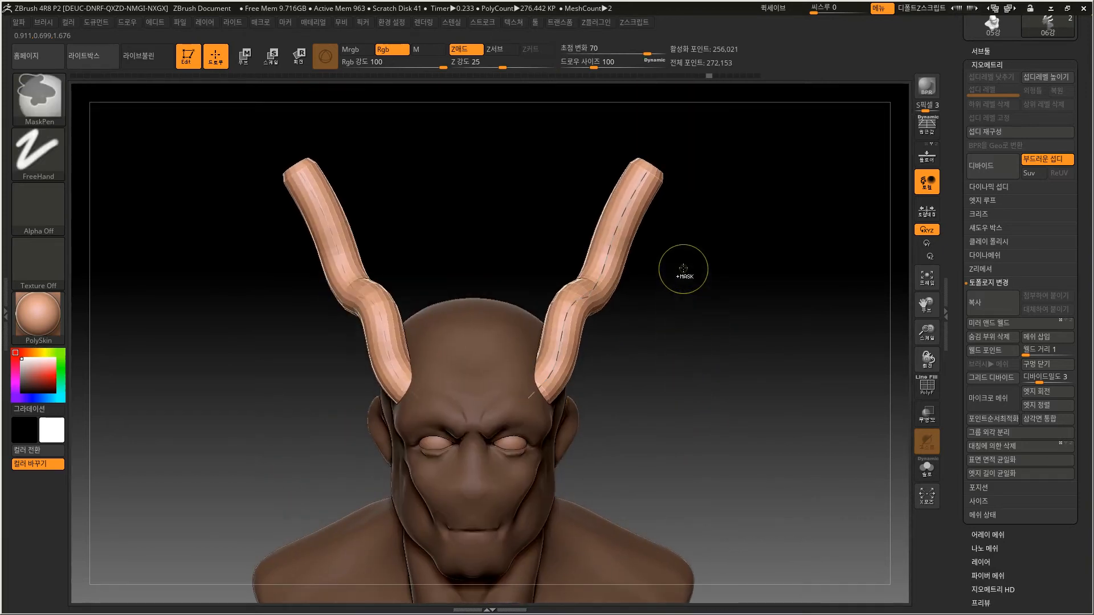
pyautogui.hotkey('ctrl', 'z')
pyautogui.hotkey('ctrl', 'z')
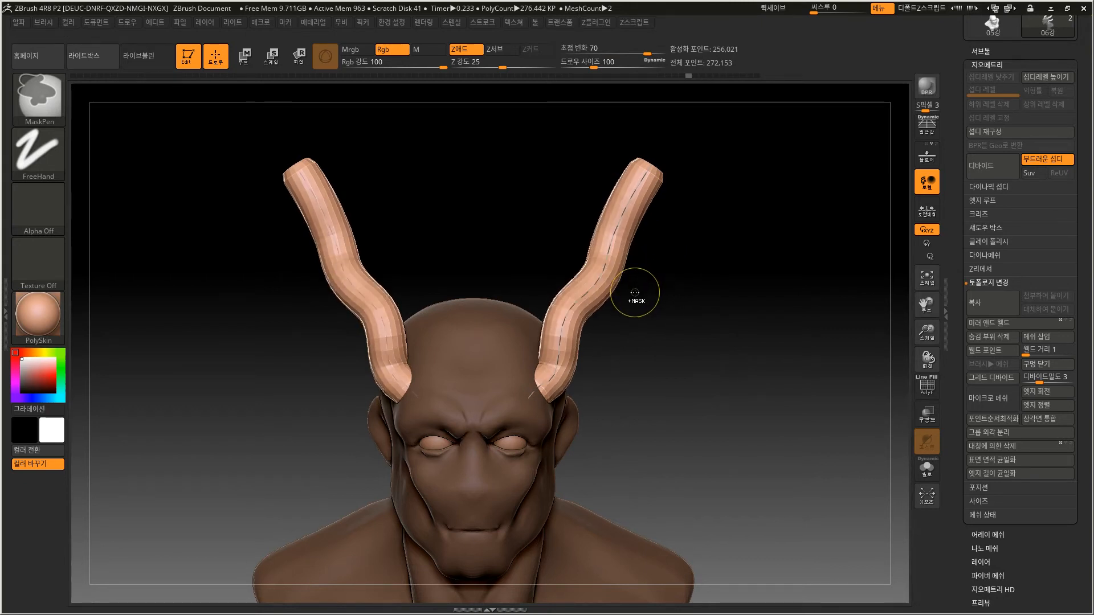
# Select the CurveMultiTube brush and clear the mask from the bust.
pyautogui.press('b')
pyautogui.press('c')
pyautogui.press('m')
pyautogui.moveTo(657, 338)
pyautogui.keyDown('ctrl'); pyautogui.mouseDown(button='right')
pyautogui.moveTo(660, 385)
pyautogui.moveTo(659, 347)
pyautogui.mouseUp(button='right'); pyautogui.keyUp('ctrl')
pyautogui.keyDown('alt'); pyautogui.moveTo(658, 347); pyautogui.dragTo(704, 320, button='right'); pyautogui.keyUp('alt')
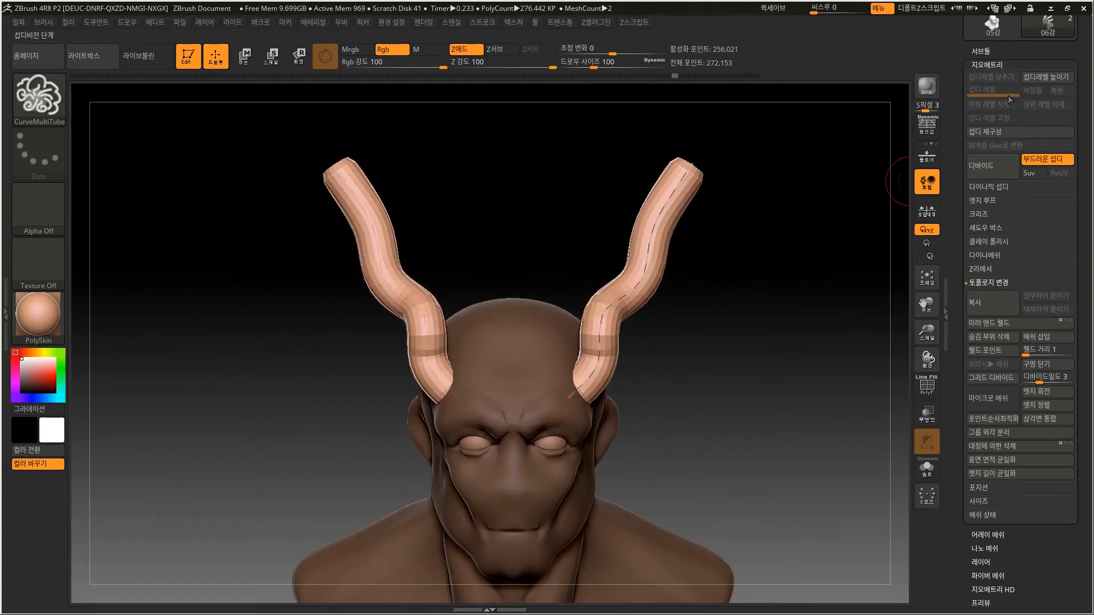
pyautogui.keyDown('ctrl'); pyautogui.moveTo(763, 389); pyautogui.dragTo(781, 371, button='right'); pyautogui.keyUp('ctrl')
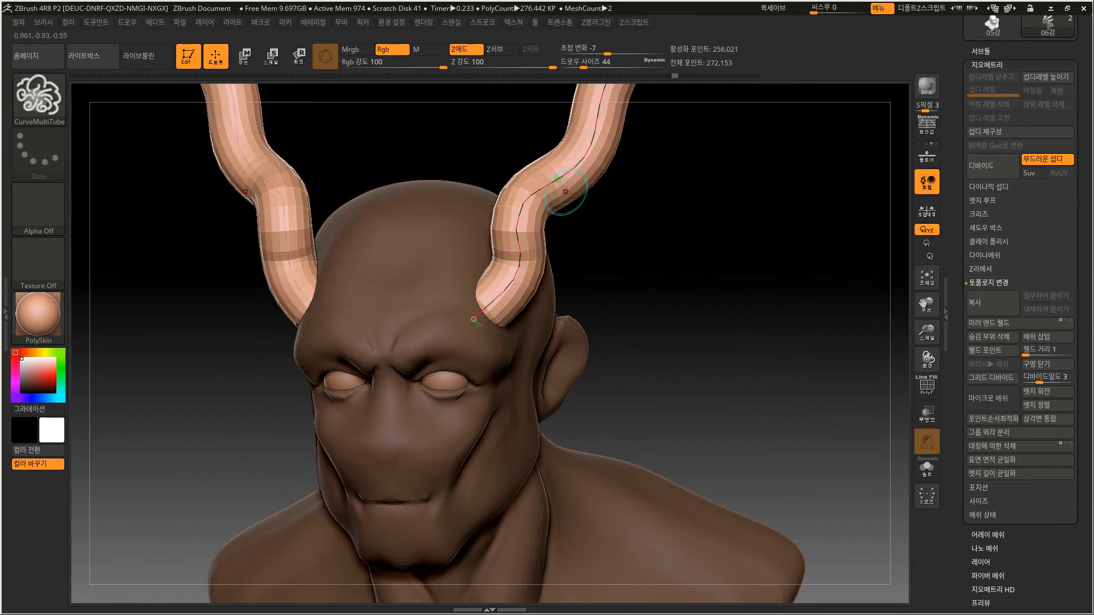
pyautogui.keyDown('ctrl'); pyautogui.moveTo(678, 314); pyautogui.dragTo(737, 361); pyautogui.keyUp('ctrl')
pyautogui.click(750, 400)
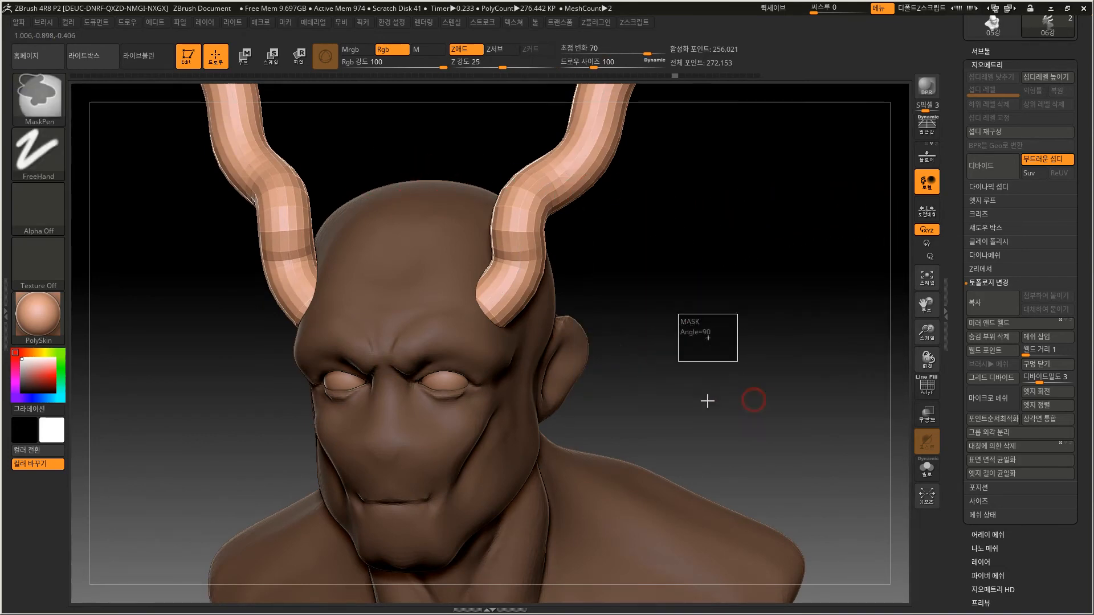
pyautogui.keyDown('ctrl'); pyautogui.moveTo(655, 245); pyautogui.dragTo(704, 396, button='right'); pyautogui.keyUp('ctrl')
# Open the Subtool options and show the polyframe to examine the polygroups of the horns and bust.
pyautogui.click(1000, 539)
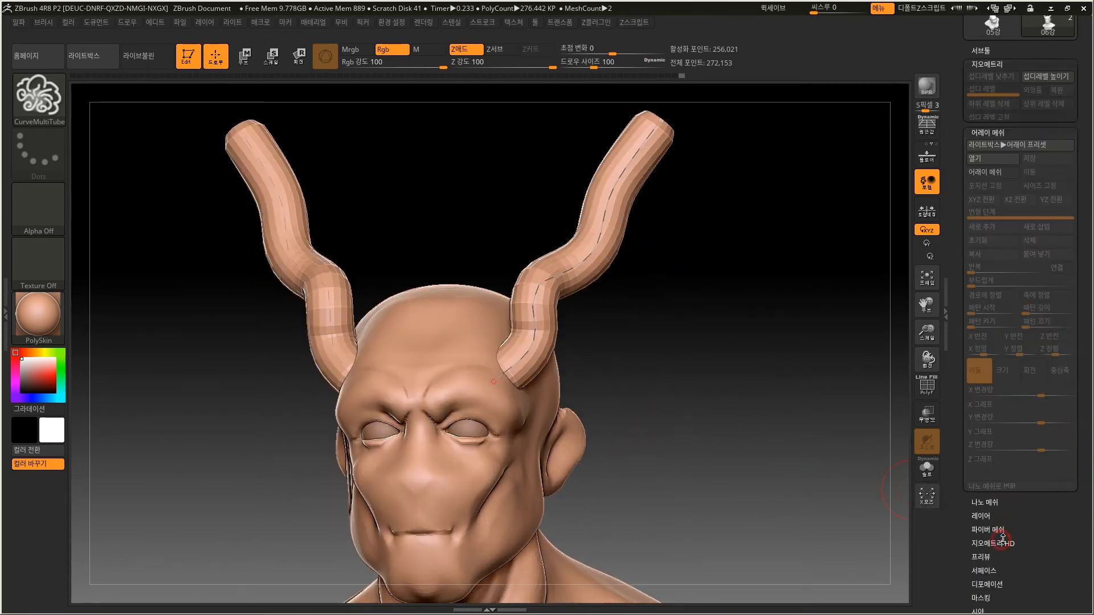
pyautogui.click(984, 50)
pyautogui.keyDown('ctrl'); pyautogui.moveTo(738, 378); pyautogui.dragTo(745, 347, button='right'); pyautogui.keyUp('ctrl')
pyautogui.keyDown('alt'); pyautogui.moveTo(733, 407); pyautogui.dragTo(817, 249, button='right'); pyautogui.keyUp('alt')
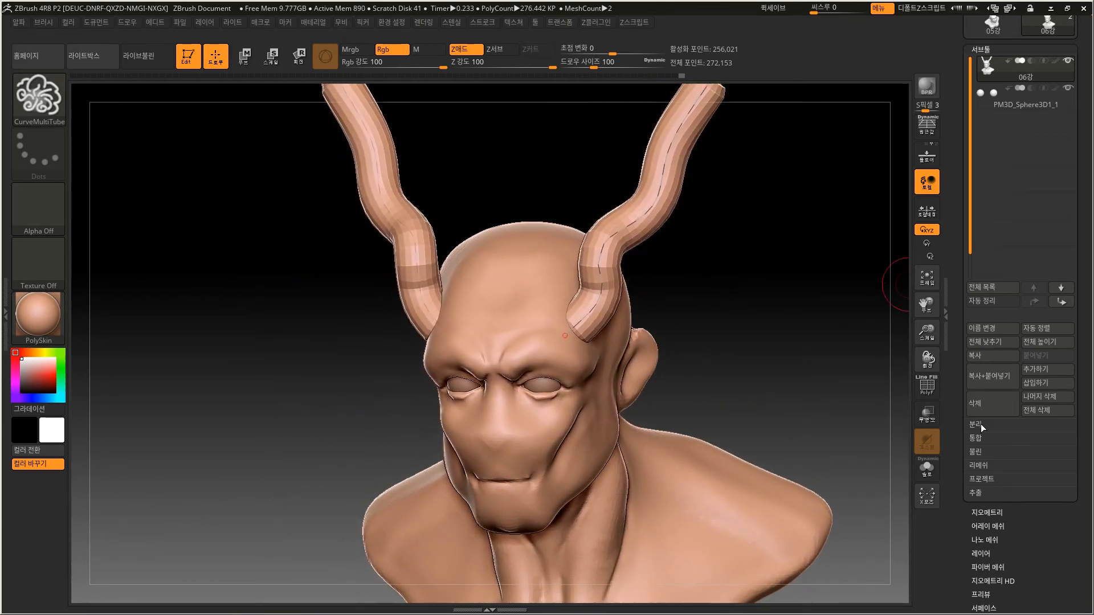
pyautogui.hotkey('shift', 'f')
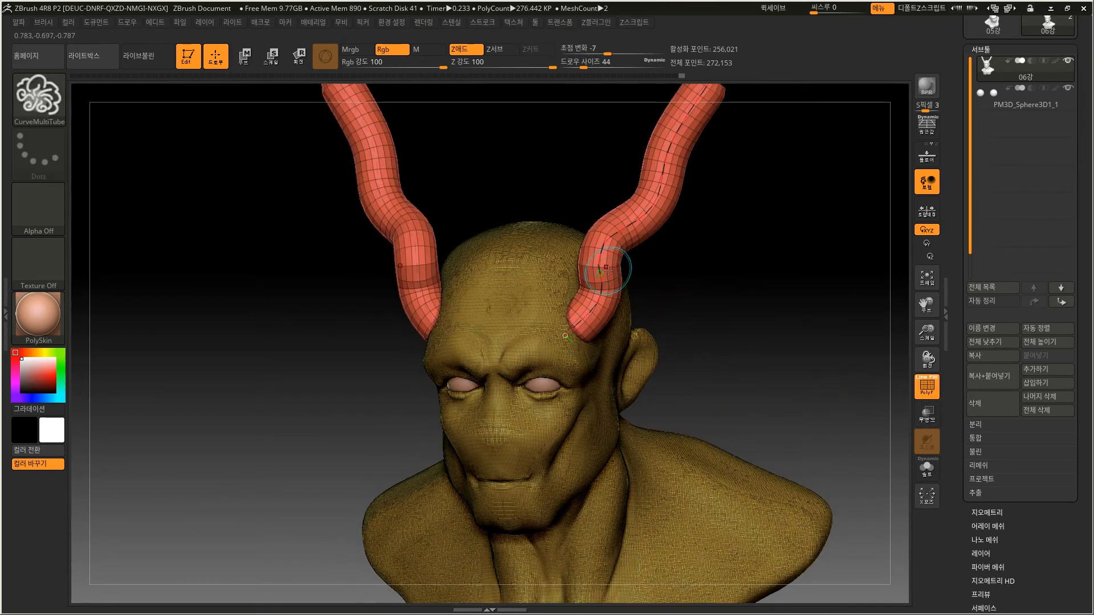
pyautogui.moveTo(589, 289); pyautogui.dragTo(729, 310, button='right')
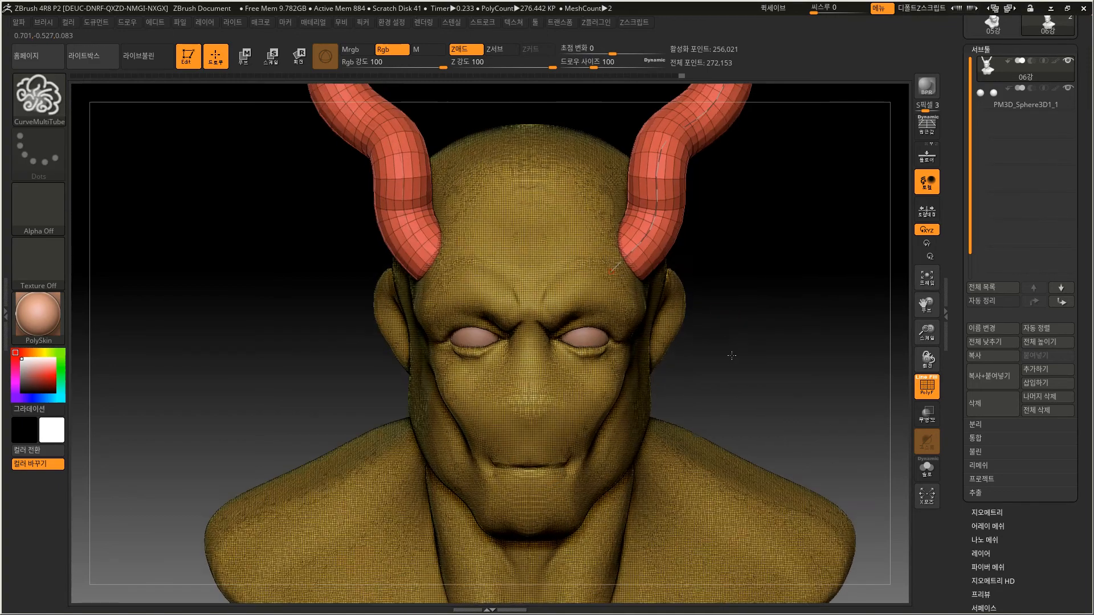
pyautogui.moveTo(731, 355)
pyautogui.keyDown('ctrl'); pyautogui.mouseDown(button='right')
pyautogui.moveTo(747, 300)
pyautogui.moveTo(727, 362)
pyautogui.mouseUp(button='right'); pyautogui.keyUp('ctrl')
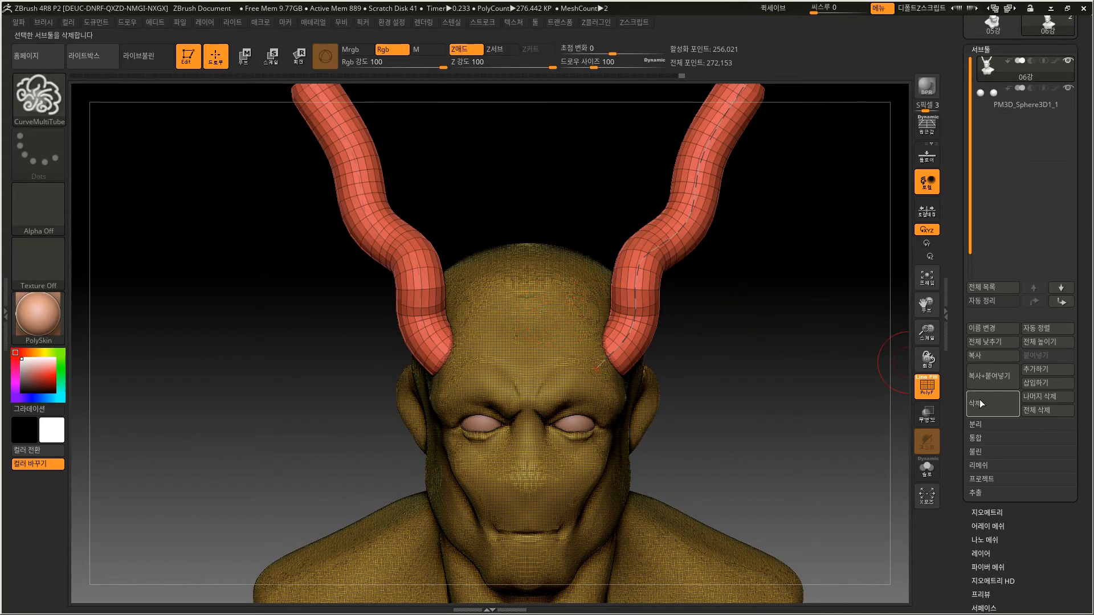
# Open the Split options, start Groups Split and cancel it, and hide the polyframe.
pyautogui.click(980, 425)
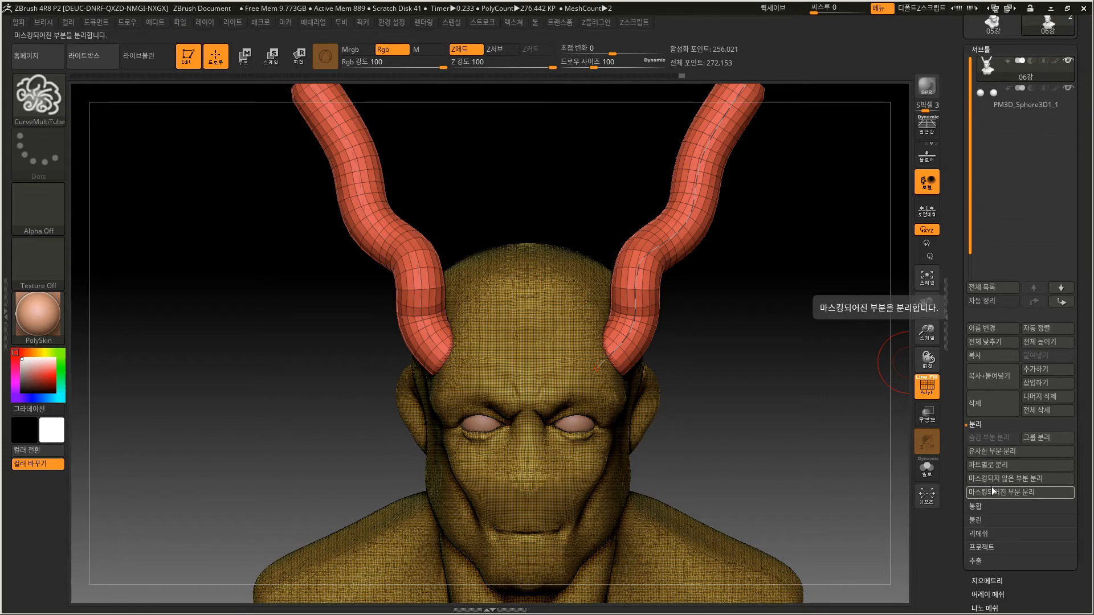
pyautogui.click(1040, 437)
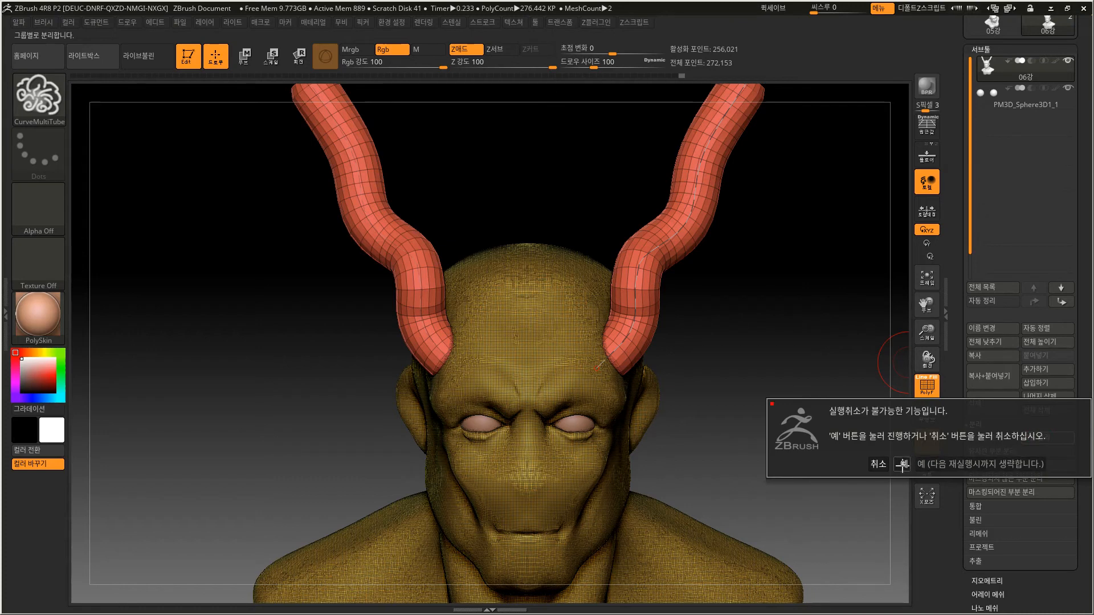
pyautogui.click(877, 463)
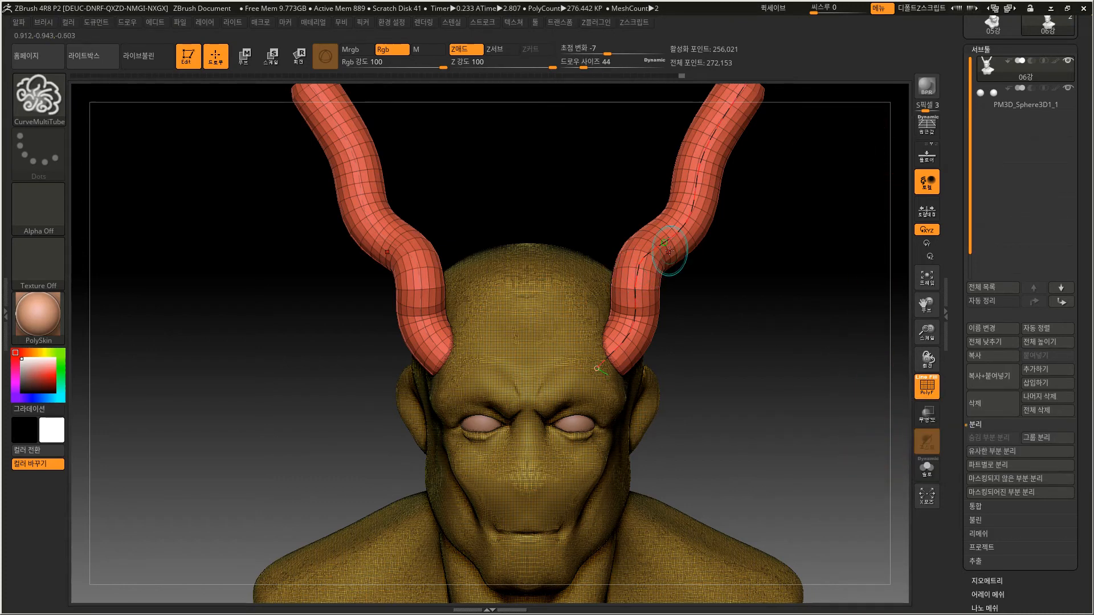
pyautogui.moveTo(681, 391); pyautogui.dragTo(722, 394)
pyautogui.hotkey('shift', 'f')
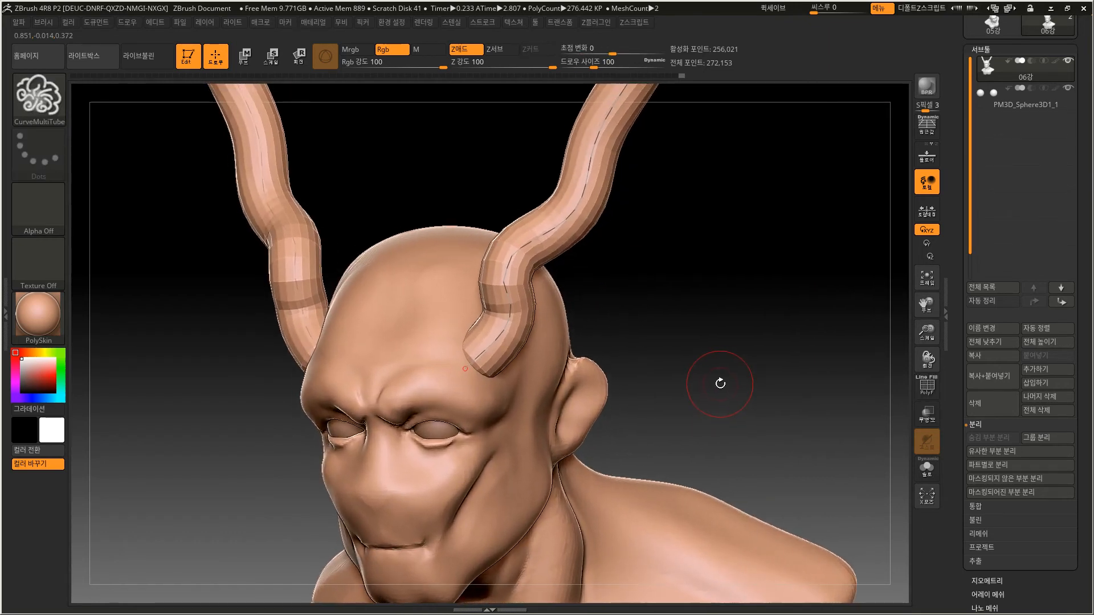
# Restore the mask on the bust and activate the Move gizmo on the unmasked horns.
pyautogui.press('ctrl')
pyautogui.keyDown('ctrl'); pyautogui.click(721, 380); pyautogui.keyUp('ctrl')
pyautogui.moveTo(708, 378)
pyautogui.mouseDown()
pyautogui.moveTo(723, 405)
pyautogui.moveTo(712, 395)
pyautogui.moveTo(725, 403)
pyautogui.moveTo(547, 399)
pyautogui.mouseUp()
pyautogui.click(252, 58)
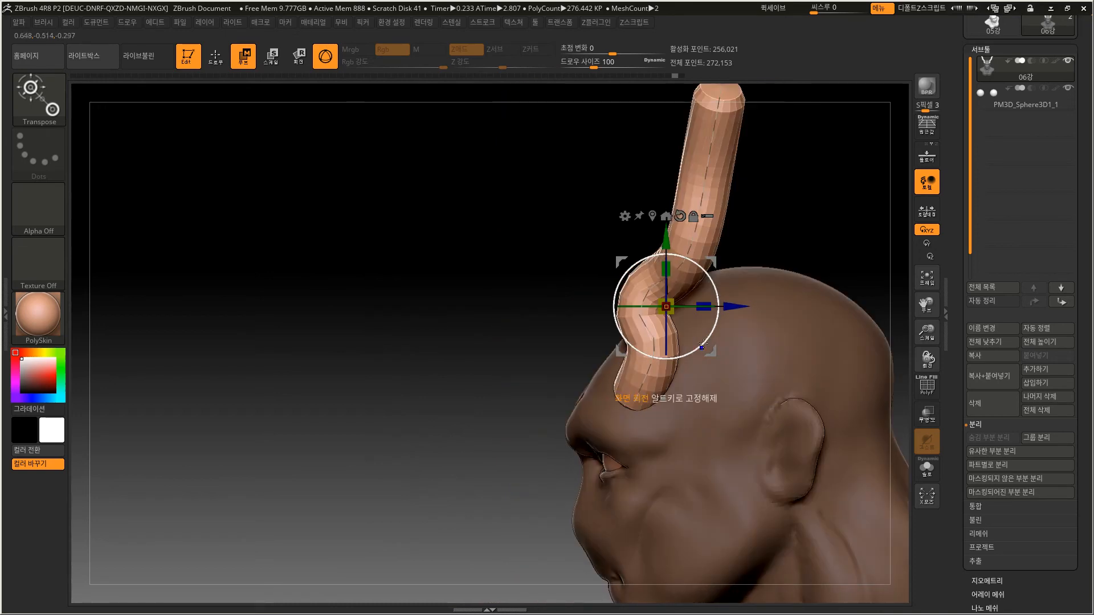
# Shift the mirrored horns away from their curves with the gizmo, undoing the unwanted transforms.
pyautogui.moveTo(715, 262); pyautogui.dragTo(801, 230)
pyautogui.moveTo(643, 239); pyautogui.dragTo(799, 266)
pyautogui.keyDown('alt'); pyautogui.moveTo(803, 336); pyautogui.dragTo(779, 367); pyautogui.keyUp('alt')
pyautogui.hotkey('ctrl', 'z')
pyautogui.moveTo(765, 279); pyautogui.dragTo(756, 255)
pyautogui.moveTo(721, 305); pyautogui.dragTo(757, 212)
pyautogui.hotkey('ctrl', 'z')
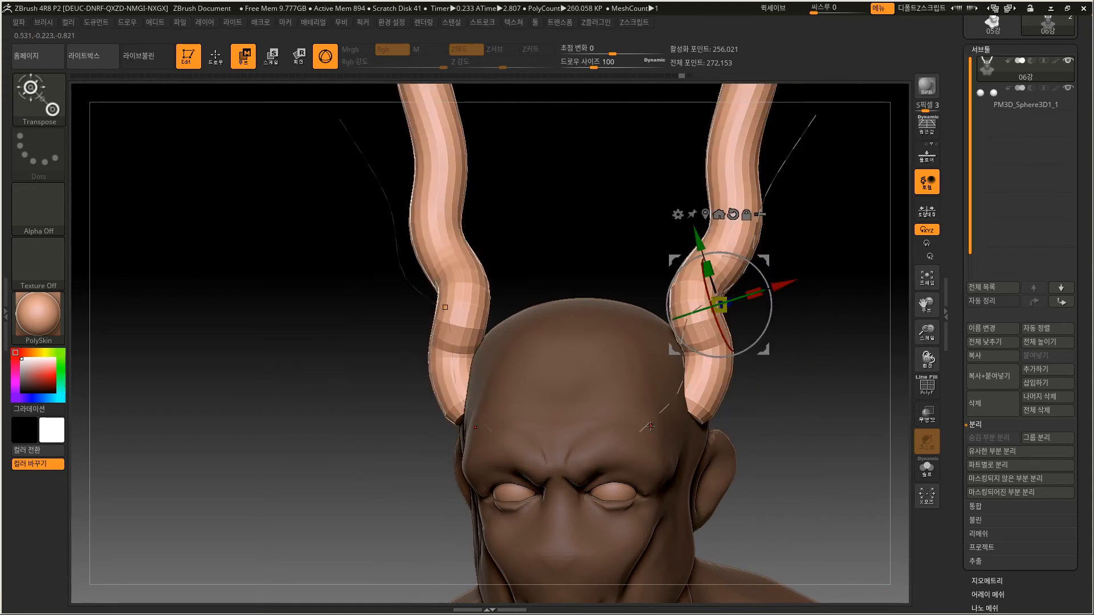
pyautogui.keyDown('alt'); pyautogui.moveTo(778, 441); pyautogui.dragTo(774, 362); pyautogui.keyUp('alt')
pyautogui.moveTo(806, 147); pyautogui.dragTo(733, 180)
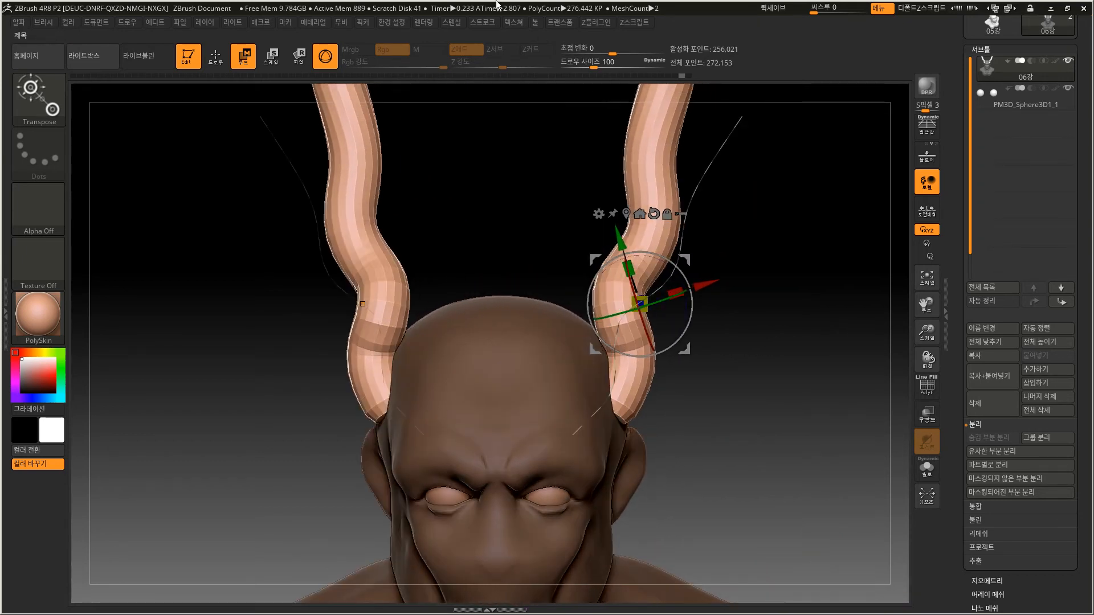
# View the Curve Functions options in the stroke settings.
pyautogui.click(481, 23)
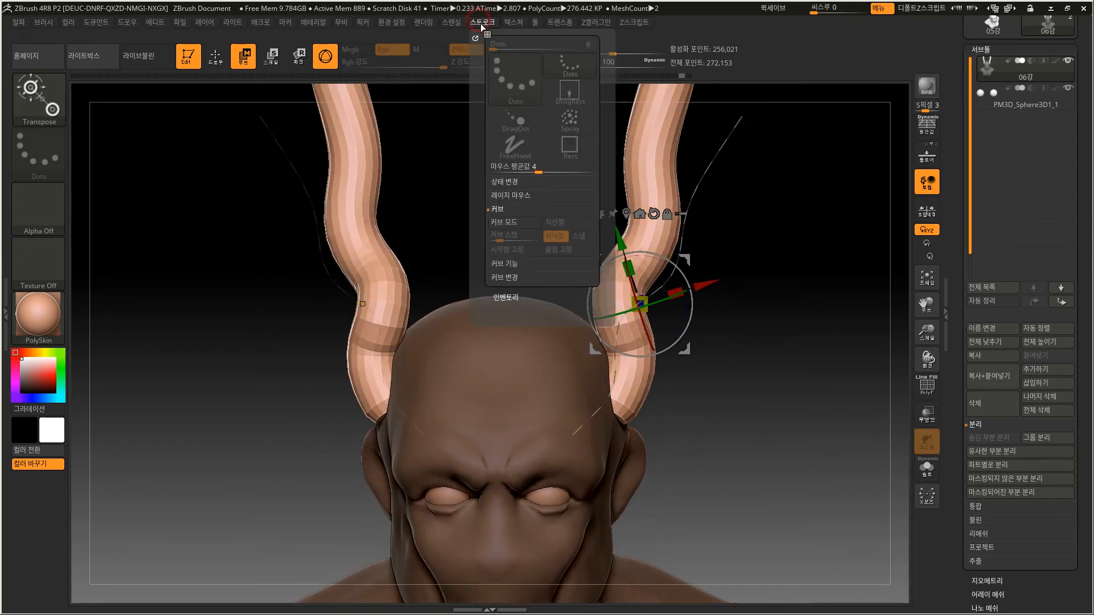
pyautogui.click(514, 266)
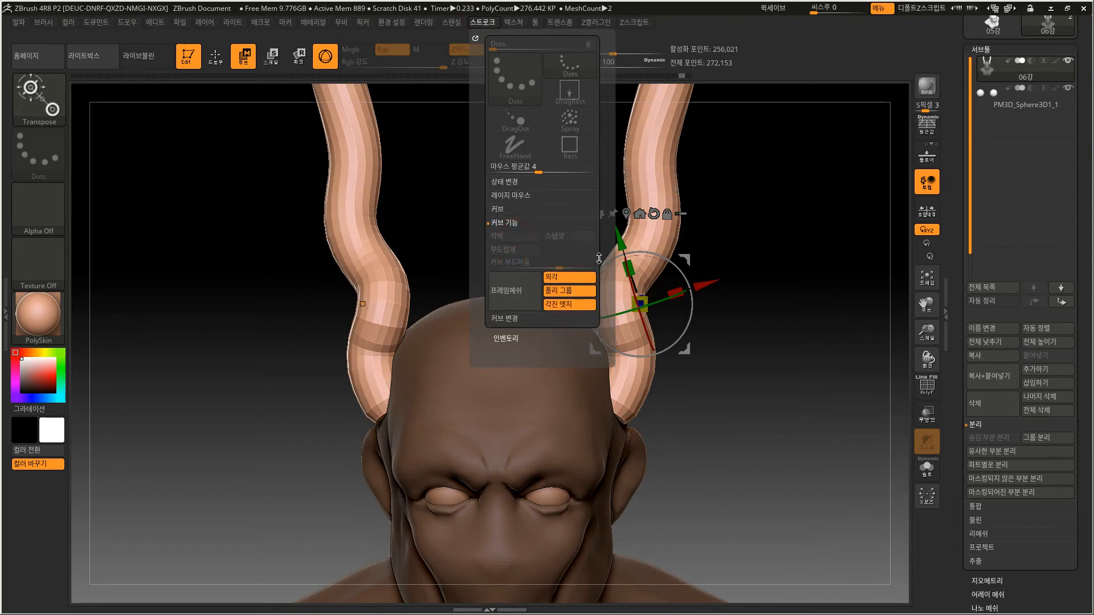
pyautogui.click(483, 23)
# Reposition and tilt the mirrored horns on the head with the gizmo, checking them from the side and front.
pyautogui.moveTo(733, 439)
pyautogui.keyDown('alt'); pyautogui.mouseDown()
pyautogui.moveTo(731, 422)
pyautogui.moveTo(694, 413)
pyautogui.mouseUp(); pyautogui.keyUp('alt')
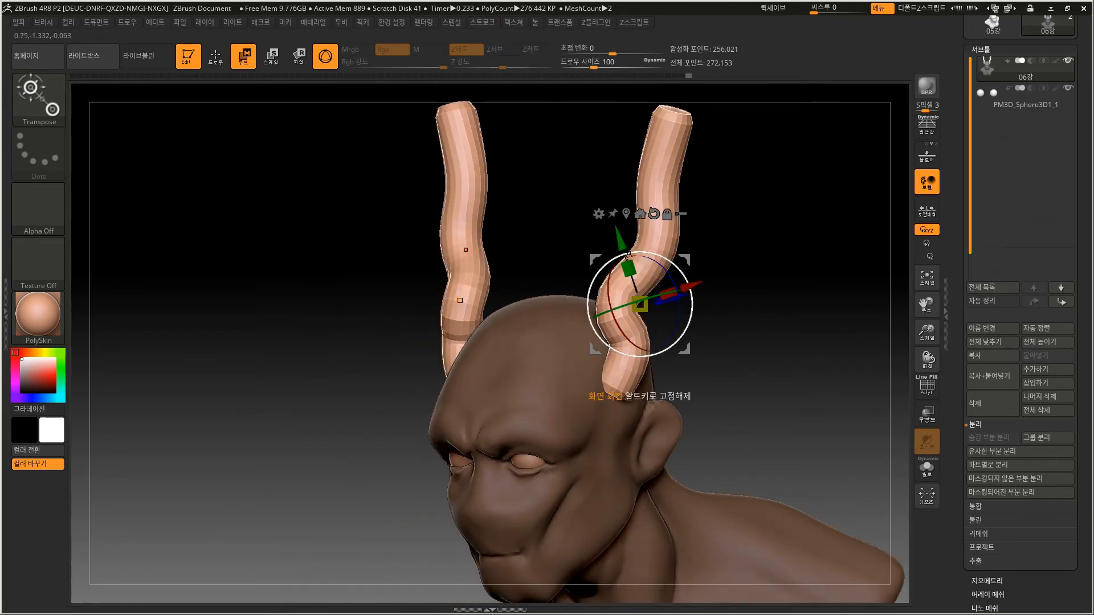
pyautogui.keyDown('alt'); pyautogui.moveTo(736, 259); pyautogui.dragTo(661, 314); pyautogui.keyUp('alt')
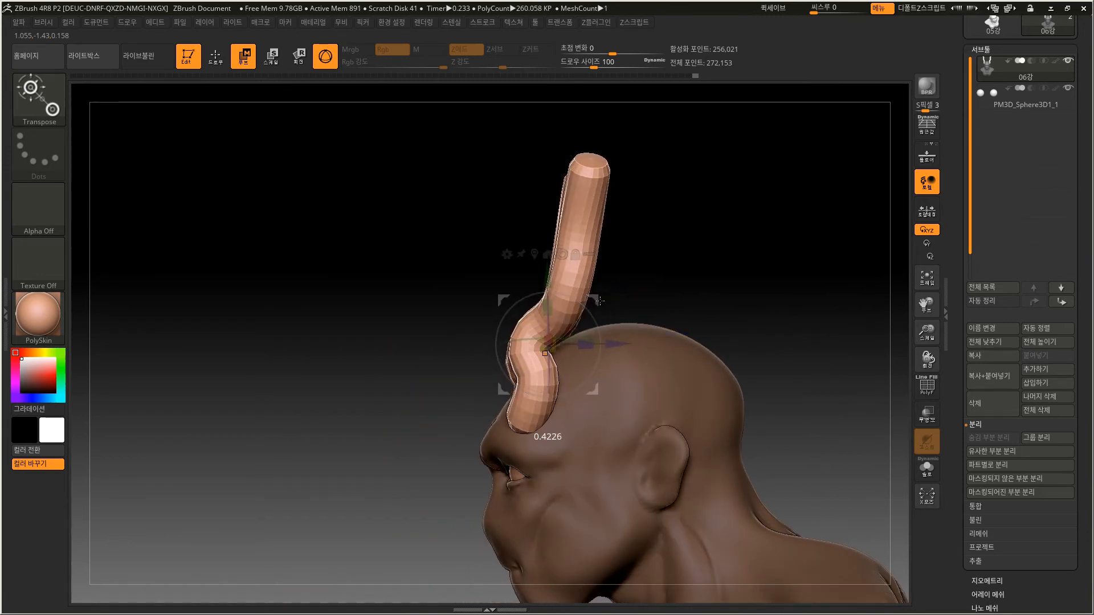
pyautogui.moveTo(618, 308)
pyautogui.mouseDown()
pyautogui.moveTo(610, 310)
pyautogui.moveTo(623, 317)
pyautogui.mouseUp()
pyautogui.moveTo(585, 349); pyautogui.dragTo(606, 307)
pyautogui.moveTo(389, 421); pyautogui.dragTo(441, 407)
pyautogui.keyDown('alt'); pyautogui.moveTo(780, 370); pyautogui.dragTo(728, 343); pyautogui.keyUp('alt')
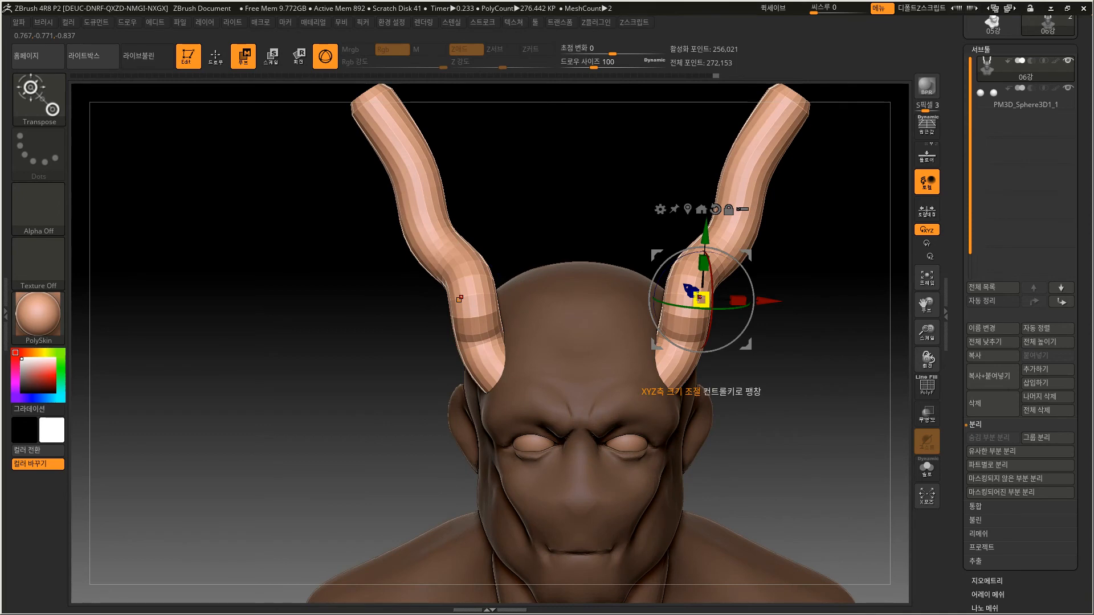
# Fine-tune the mirrored horns with the gizmo so their bases sit in the forehead above the brows.
pyautogui.moveTo(778, 422); pyautogui.dragTo(737, 271)
pyautogui.moveTo(486, 485); pyautogui.dragTo(552, 470)
pyautogui.moveTo(763, 392)
pyautogui.keyDown('alt'); pyautogui.mouseDown()
pyautogui.moveTo(762, 416)
pyautogui.moveTo(761, 403)
pyautogui.mouseUp(); pyautogui.keyUp('alt')
pyautogui.moveTo(717, 323); pyautogui.dragTo(722, 329)
pyautogui.moveTo(726, 280); pyautogui.dragTo(734, 266)
pyautogui.keyDown('alt'); pyautogui.moveTo(776, 431); pyautogui.dragTo(788, 245); pyautogui.keyUp('alt')
pyautogui.keyDown('alt'); pyautogui.moveTo(781, 298); pyautogui.dragTo(762, 369); pyautogui.keyUp('alt')
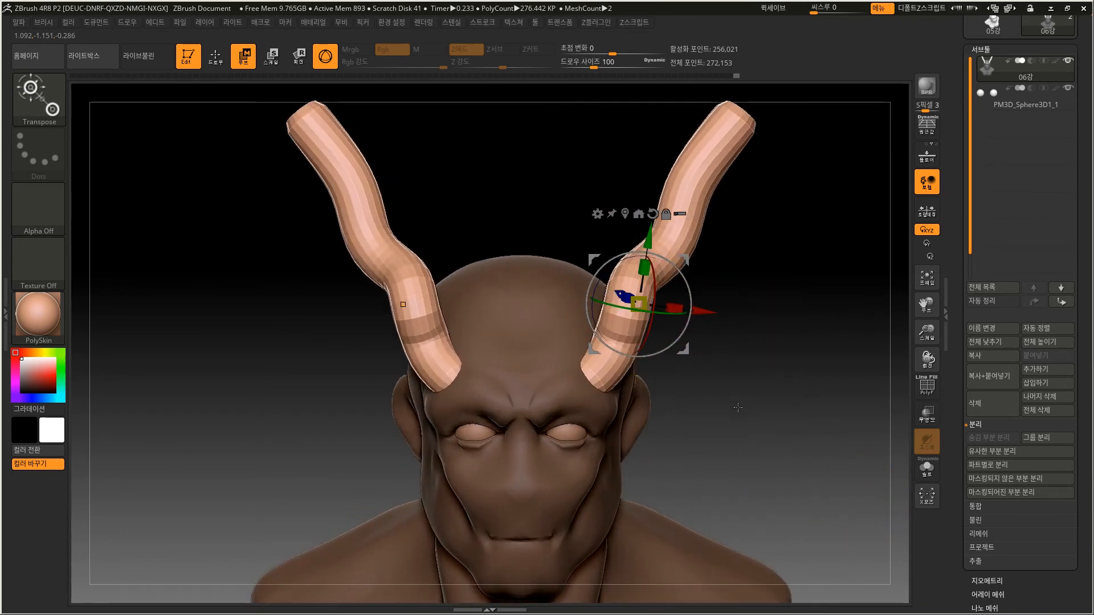
# Return to Draw mode, clear the mask and remesh the horns and bust together with DynaMesh.
pyautogui.click(218, 66)
pyautogui.keyDown('ctrl'); pyautogui.moveTo(726, 381); pyautogui.dragTo(775, 432); pyautogui.keyUp('ctrl')
pyautogui.keyDown('ctrl'); pyautogui.moveTo(755, 390); pyautogui.dragTo(791, 454); pyautogui.keyUp('ctrl')
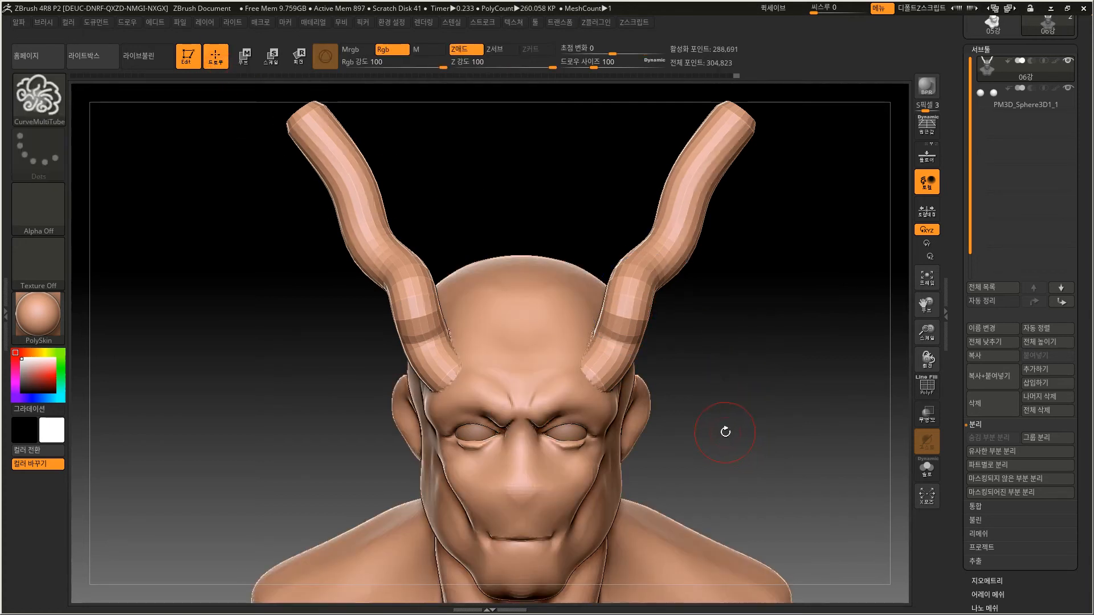
pyautogui.keyDown('alt'); pyautogui.moveTo(718, 414); pyautogui.dragTo(715, 450); pyautogui.keyUp('alt')
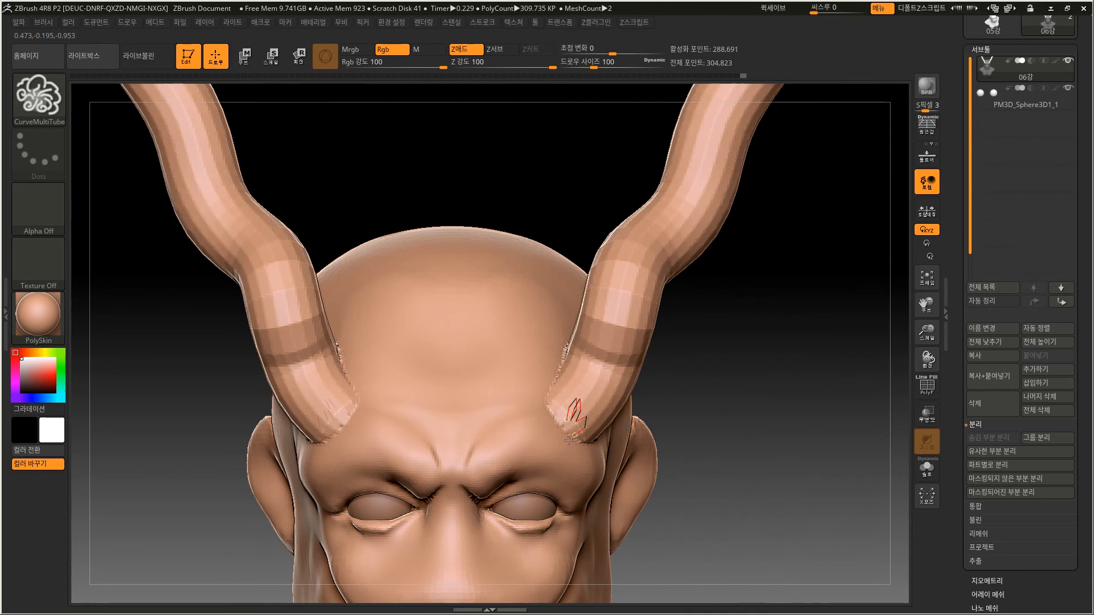
# Build up rough flesh around the front of the horn bases with the ClayBuildup brush.
pyautogui.click(57, 119)
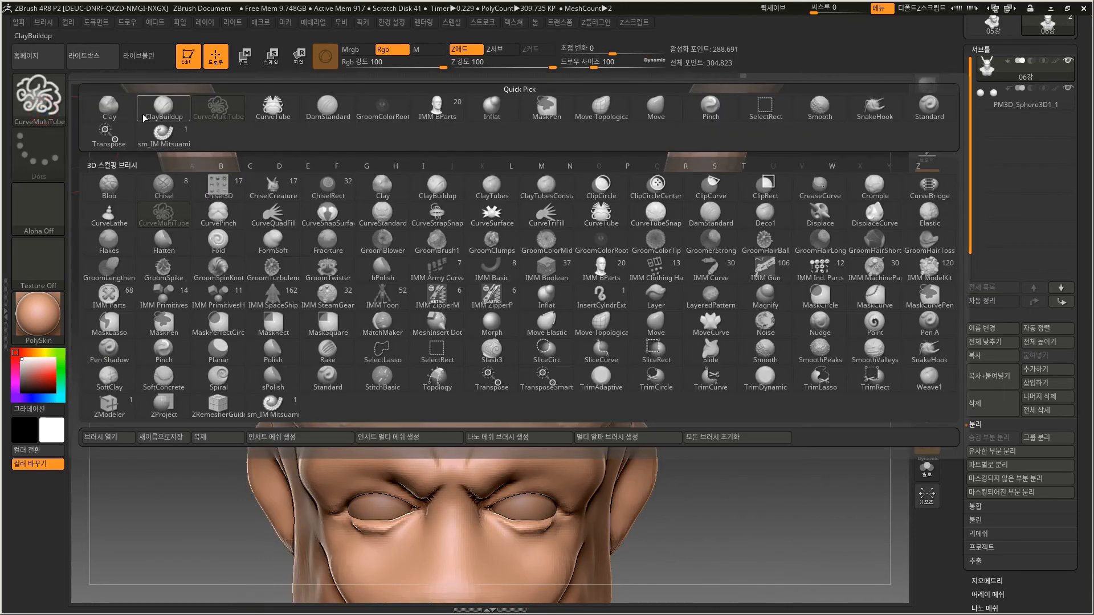
pyautogui.click(115, 106)
pyautogui.click(51, 99)
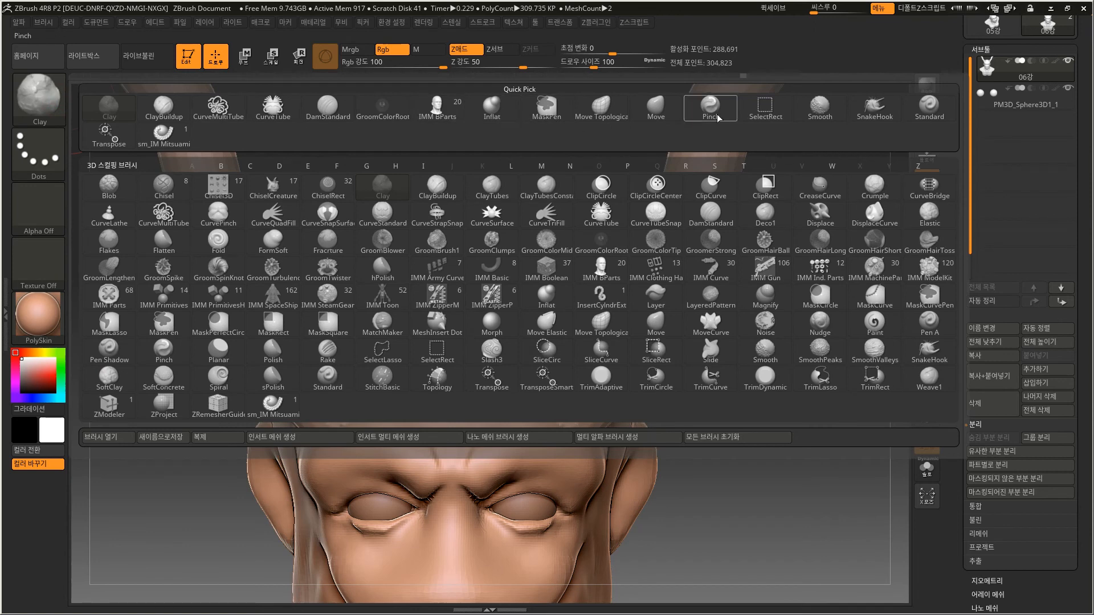
pyautogui.click(164, 107)
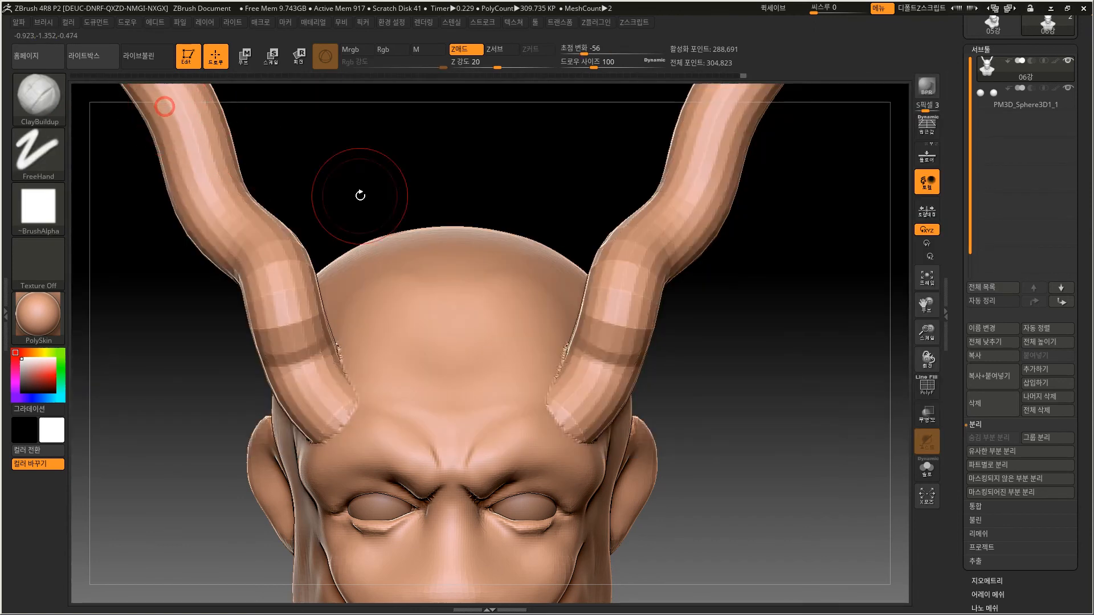
pyautogui.moveTo(549, 418)
pyautogui.mouseDown()
pyautogui.moveTo(573, 387)
pyautogui.moveTo(563, 435)
pyautogui.mouseUp()
pyautogui.moveTo(776, 416); pyautogui.dragTo(693, 408)
pyautogui.moveTo(589, 431); pyautogui.dragTo(646, 415)
pyautogui.moveTo(792, 249); pyautogui.dragTo(818, 241)
pyautogui.moveTo(616, 420); pyautogui.dragTo(626, 445)
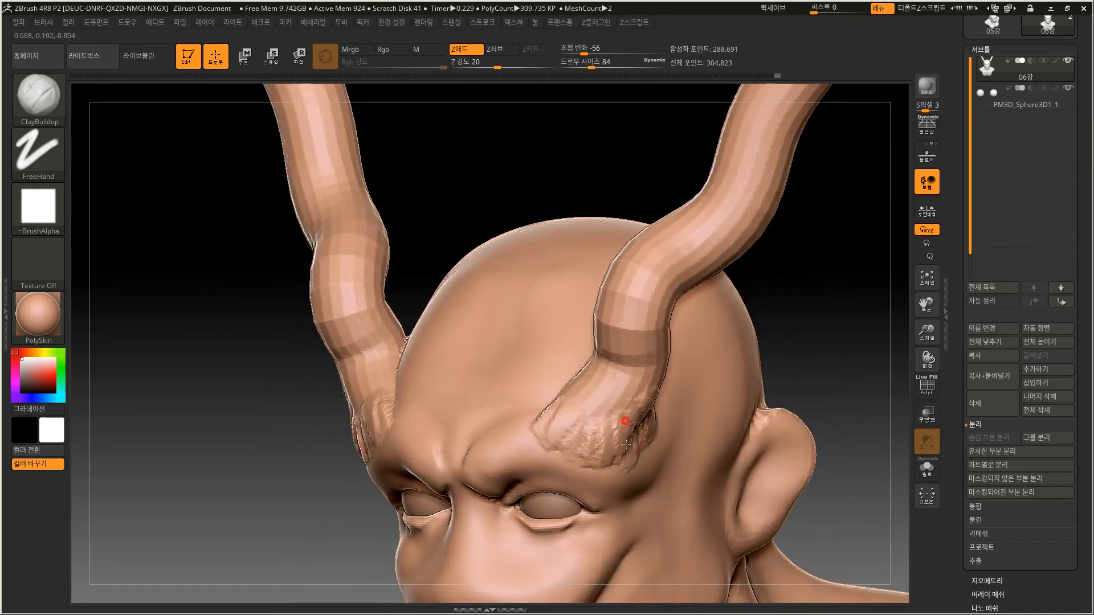
# Extend the clay build-up around the inner and outer sides of the horn bases.
pyautogui.moveTo(787, 286)
pyautogui.mouseDown()
pyautogui.moveTo(586, 403)
pyautogui.moveTo(581, 366)
pyautogui.moveTo(596, 379)
pyautogui.moveTo(576, 356)
pyautogui.mouseUp()
pyautogui.moveTo(701, 411); pyautogui.dragTo(565, 378)
pyautogui.moveTo(484, 393); pyautogui.dragTo(535, 402, button='right')
pyautogui.moveTo(576, 399)
pyautogui.mouseDown()
pyautogui.moveTo(591, 365)
pyautogui.moveTo(673, 399)
pyautogui.mouseUp()
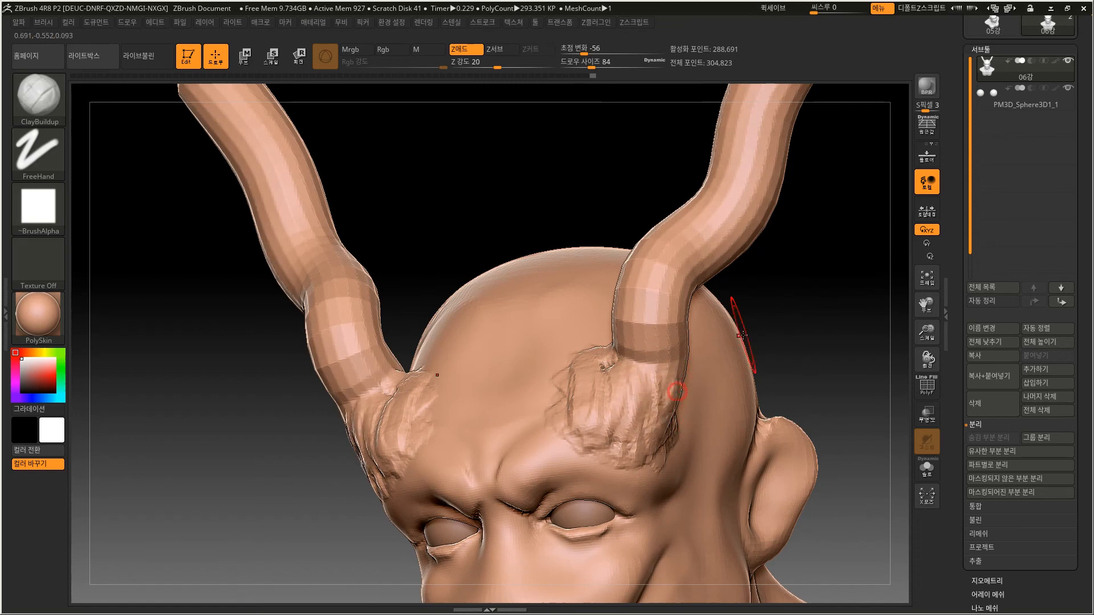
# Thicken the build-up higher on the horn bases and carry it down onto the brow ridges.
pyautogui.moveTo(838, 319); pyautogui.dragTo(777, 303, button='right')
pyautogui.moveTo(663, 393)
pyautogui.mouseDown()
pyautogui.moveTo(692, 372)
pyautogui.moveTo(659, 383)
pyautogui.moveTo(630, 361)
pyautogui.moveTo(668, 355)
pyautogui.moveTo(660, 370)
pyautogui.mouseUp()
pyautogui.moveTo(420, 513); pyautogui.dragTo(490, 520)
pyautogui.moveTo(668, 342)
pyautogui.mouseDown()
pyautogui.moveTo(660, 354)
pyautogui.moveTo(621, 346)
pyautogui.moveTo(590, 313)
pyautogui.moveTo(570, 382)
pyautogui.moveTo(587, 391)
pyautogui.moveTo(512, 479)
pyautogui.moveTo(566, 438)
pyautogui.moveTo(639, 469)
pyautogui.mouseUp()
pyautogui.moveTo(764, 356)
pyautogui.mouseDown()
pyautogui.moveTo(756, 313)
pyautogui.moveTo(761, 327)
pyautogui.mouseUp()
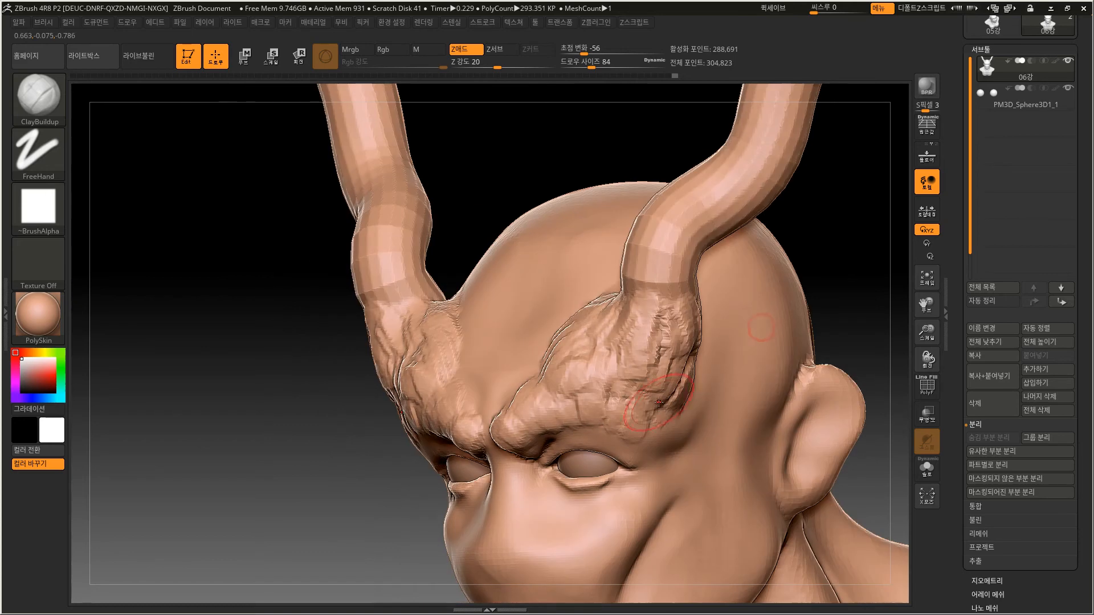
# Add final clay strokes between the horn bases and brows, and remesh the model.
pyautogui.moveTo(701, 400); pyautogui.dragTo(681, 390)
pyautogui.moveTo(778, 283); pyautogui.dragTo(843, 288)
pyautogui.moveTo(576, 387); pyautogui.dragTo(556, 429)
pyautogui.moveTo(724, 418)
pyautogui.keyDown('alt'); pyautogui.mouseDown()
pyautogui.moveTo(696, 392)
pyautogui.moveTo(644, 395)
pyautogui.moveTo(612, 434)
pyautogui.moveTo(600, 405)
pyautogui.mouseUp(); pyautogui.keyUp('alt')
pyautogui.moveTo(704, 415)
pyautogui.keyDown('alt'); pyautogui.mouseDown()
pyautogui.moveTo(725, 414)
pyautogui.moveTo(705, 406)
pyautogui.mouseUp(); pyautogui.keyUp('alt')
# Reshape the built-up flesh at the horn base with the Move Topological brush.
pyautogui.press('b')
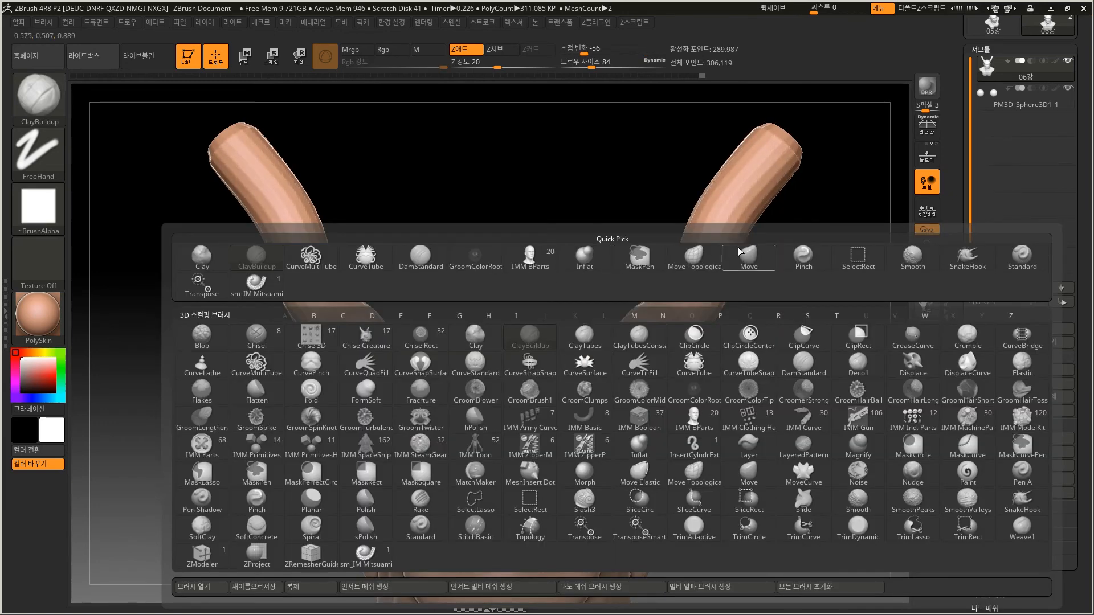
pyautogui.click(694, 255)
pyautogui.moveTo(567, 405); pyautogui.dragTo(576, 421)
# Try smoothing the upper ends of the horns and undo the smoothing strokes.
pyautogui.keyDown('alt'); pyautogui.moveTo(776, 254); pyautogui.dragTo(694, 337); pyautogui.keyUp('alt')
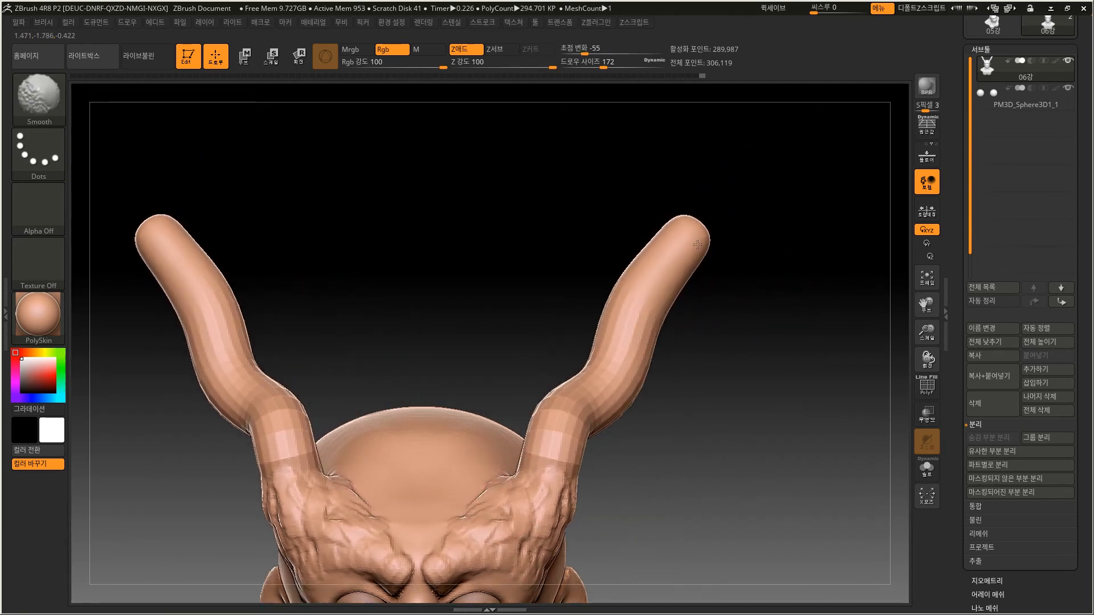
pyautogui.hotkey('ctrl', 'z')
pyautogui.keyDown('shift'); pyautogui.moveTo(681, 251); pyautogui.dragTo(655, 282); pyautogui.keyUp('shift')
pyautogui.hotkey('ctrl', 'z')
# Try painting a mask along the upper part of the horn from several angles and undo the mask strokes.
pyautogui.keyDown('ctrl'); pyautogui.moveTo(690, 227); pyautogui.dragTo(635, 316); pyautogui.keyUp('ctrl')
pyautogui.moveTo(733, 327); pyautogui.dragTo(615, 330)
pyautogui.moveTo(683, 296)
pyautogui.keyDown('ctrl'); pyautogui.mouseDown()
pyautogui.moveTo(730, 233)
pyautogui.moveTo(632, 374)
pyautogui.mouseUp(); pyautogui.keyUp('ctrl')
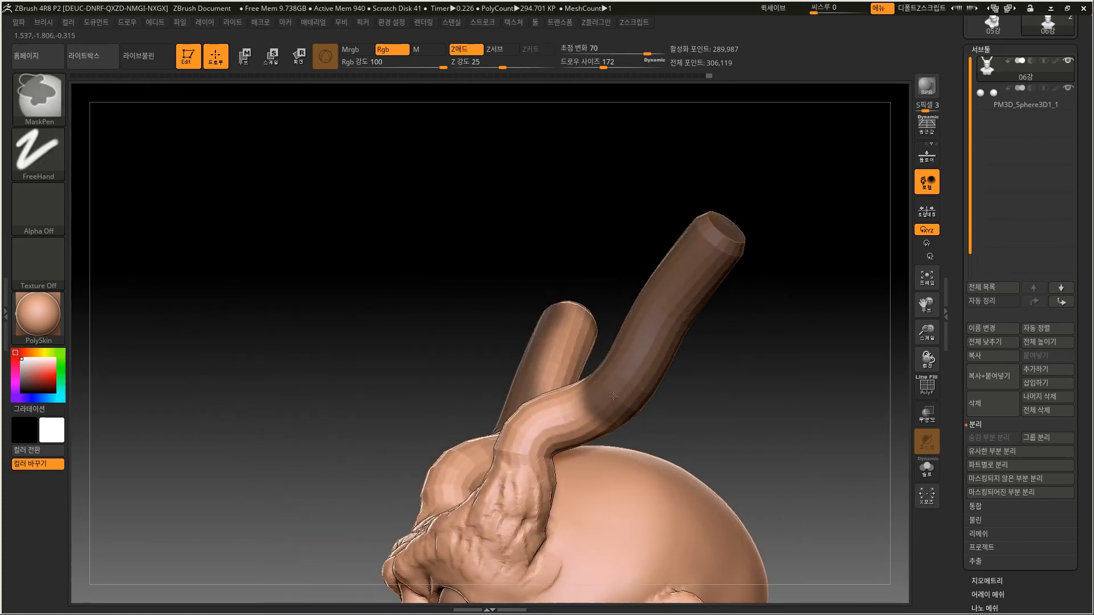
pyautogui.keyDown('ctrl'); pyautogui.moveTo(613, 396); pyautogui.dragTo(576, 420); pyautogui.keyUp('ctrl')
pyautogui.moveTo(775, 304); pyautogui.dragTo(699, 345)
pyautogui.hotkey('ctrl', 'z')
pyautogui.moveTo(655, 272)
pyautogui.keyDown('ctrl'); pyautogui.mouseDown()
pyautogui.moveTo(693, 225)
pyautogui.moveTo(640, 293)
pyautogui.mouseUp(); pyautogui.keyUp('ctrl')
pyautogui.hotkey('ctrl', 'z')
# Switch to the ClayBuildup brush and smooth the blunt upper ends of the mirrored horns into tapered points.
pyautogui.moveTo(750, 335)
pyautogui.mouseDown()
pyautogui.moveTo(720, 352)
pyautogui.moveTo(684, 349)
pyautogui.mouseUp()
pyautogui.press('b')
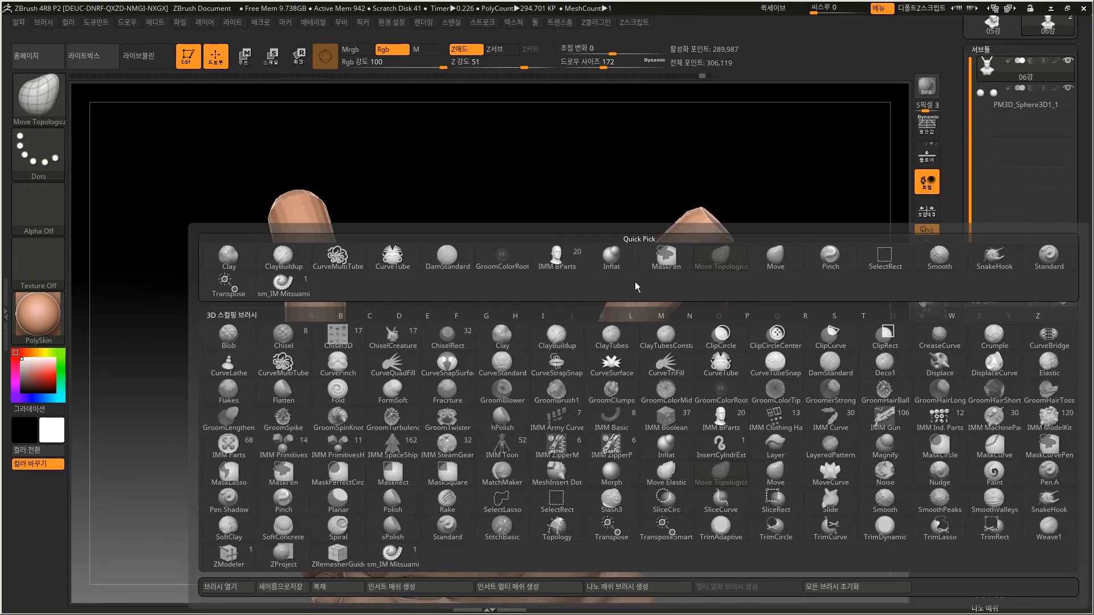
pyautogui.click(279, 255)
pyautogui.moveTo(691, 254)
pyautogui.mouseDown()
pyautogui.moveTo(715, 244)
pyautogui.moveTo(681, 282)
pyautogui.mouseUp()
pyautogui.hotkey('ctrl', 'z')
pyautogui.moveTo(698, 224)
pyautogui.mouseDown()
pyautogui.moveTo(740, 305)
pyautogui.moveTo(717, 228)
pyautogui.moveTo(727, 228)
pyautogui.moveTo(705, 242)
pyautogui.moveTo(716, 224)
pyautogui.moveTo(658, 318)
pyautogui.mouseUp()
pyautogui.keyDown('alt'); pyautogui.moveTo(674, 274); pyautogui.dragTo(668, 280); pyautogui.keyUp('alt')
pyautogui.moveTo(696, 323)
pyautogui.keyDown('shift'); pyautogui.mouseDown()
pyautogui.moveTo(688, 288)
pyautogui.moveTo(644, 273)
pyautogui.mouseUp(); pyautogui.keyUp('shift')
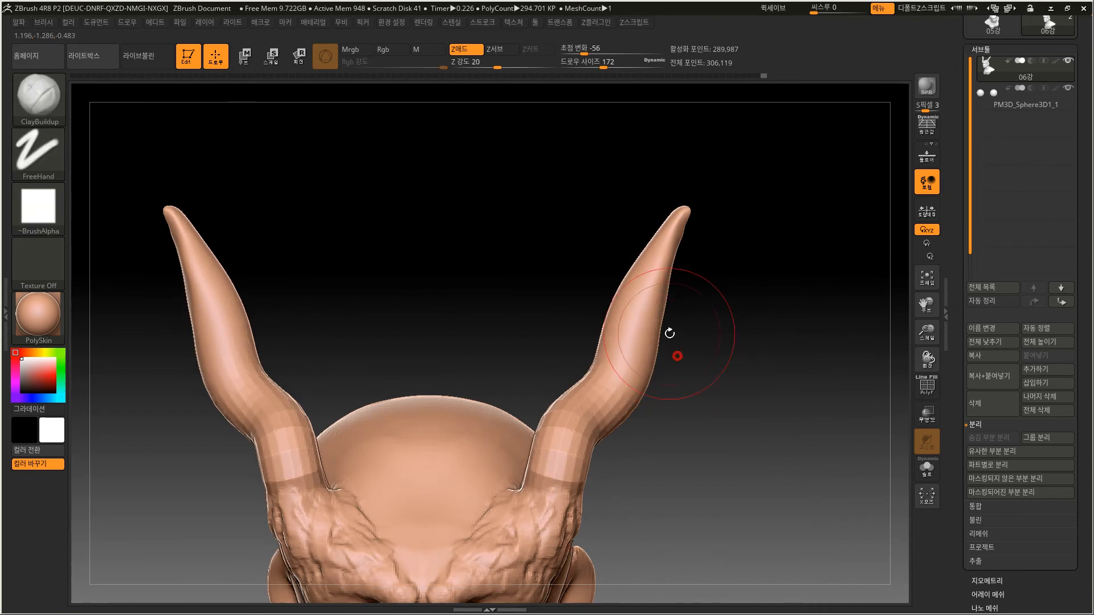
# Add clay along the upper horn shafts from the front and side, smoothing the strokes into the taper.
pyautogui.moveTo(684, 341)
pyautogui.mouseDown()
pyautogui.moveTo(700, 353)
pyautogui.moveTo(695, 337)
pyautogui.moveTo(723, 318)
pyautogui.moveTo(676, 249)
pyautogui.mouseUp()
pyautogui.moveTo(727, 307); pyautogui.dragTo(673, 262)
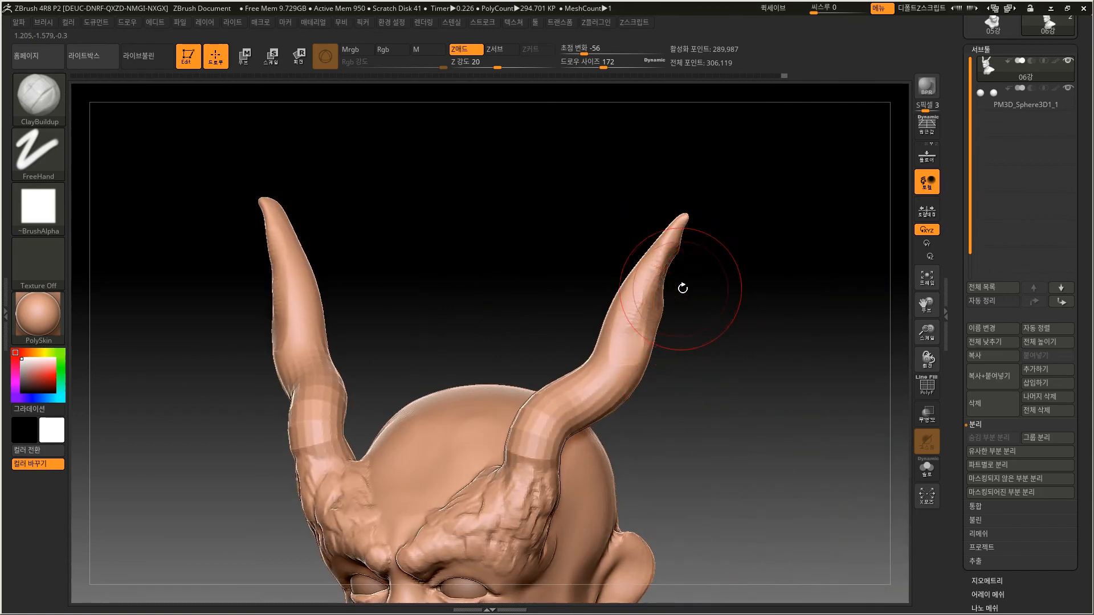
pyautogui.press('shift')
pyautogui.keyDown('shift'); pyautogui.moveTo(663, 334); pyautogui.dragTo(670, 296); pyautogui.keyUp('shift')
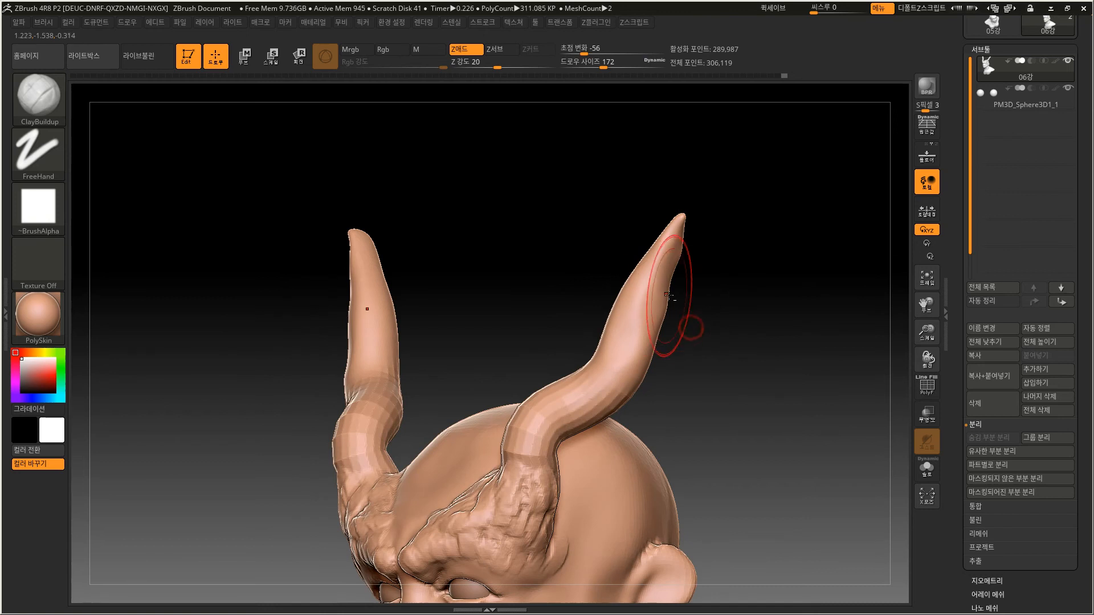
pyautogui.moveTo(643, 343); pyautogui.dragTo(679, 259)
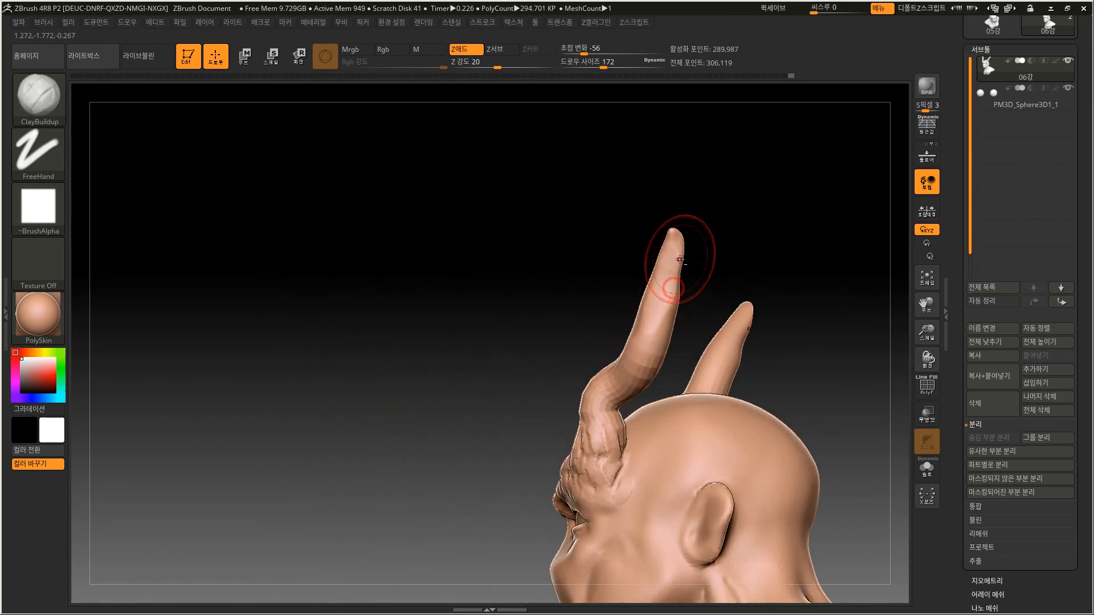
pyautogui.moveTo(682, 285); pyautogui.dragTo(683, 240, button='right')
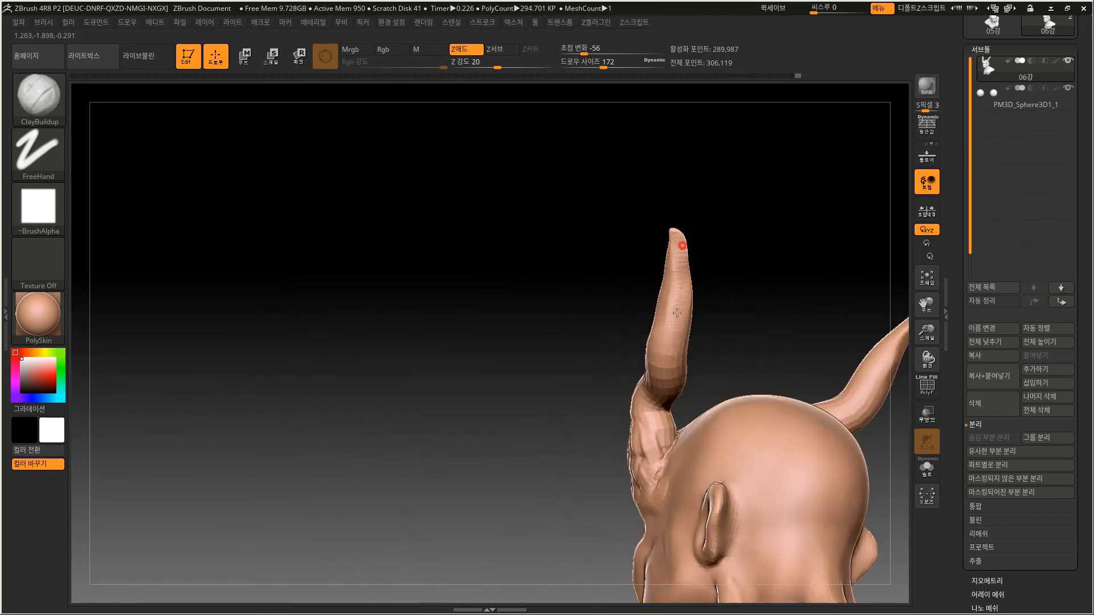
# Shape the horn shaft with clay from the back and smooth it, undoing the unwanted stroke.
pyautogui.press('shift')
pyautogui.moveTo(531, 368); pyautogui.dragTo(755, 285)
pyautogui.keyDown('alt'); pyautogui.moveTo(714, 323); pyautogui.dragTo(701, 405); pyautogui.keyUp('alt')
pyautogui.keyDown('alt'); pyautogui.moveTo(701, 405); pyautogui.dragTo(693, 316); pyautogui.keyUp('alt')
pyautogui.moveTo(548, 393)
pyautogui.keyDown('shift'); pyautogui.mouseDown()
pyautogui.moveTo(528, 410)
pyautogui.moveTo(533, 394)
pyautogui.moveTo(547, 408)
pyautogui.moveTo(551, 371)
pyautogui.moveTo(567, 390)
pyautogui.mouseUp(); pyautogui.keyUp('shift')
pyautogui.press('ctrl')
pyautogui.hotkey('ctrl', 'z')
pyautogui.press('ctrl')
# Build up the faceted lower horn sections with clay and smooth them into the lumpy bases on the forehead.
pyautogui.moveTo(641, 390)
pyautogui.mouseDown()
pyautogui.moveTo(525, 390)
pyautogui.moveTo(533, 383)
pyautogui.mouseUp()
pyautogui.moveTo(678, 363)
pyautogui.mouseDown()
pyautogui.moveTo(593, 393)
pyautogui.moveTo(599, 378)
pyautogui.moveTo(573, 402)
pyautogui.moveTo(544, 405)
pyautogui.mouseUp()
pyautogui.moveTo(720, 300); pyautogui.dragTo(669, 327)
pyautogui.moveTo(488, 395); pyautogui.dragTo(491, 378)
pyautogui.moveTo(627, 400)
pyautogui.keyDown('alt'); pyautogui.mouseDown()
pyautogui.moveTo(611, 366)
pyautogui.moveTo(593, 379)
pyautogui.moveTo(577, 319)
pyautogui.mouseUp(); pyautogui.keyUp('alt')
pyautogui.press('shift')
pyautogui.moveTo(625, 335); pyautogui.dragTo(665, 349)
pyautogui.keyDown('alt'); pyautogui.moveTo(655, 319); pyautogui.dragTo(632, 339); pyautogui.keyUp('alt')
pyautogui.moveTo(474, 381)
pyautogui.keyDown('shift'); pyautogui.mouseDown()
pyautogui.moveTo(493, 351)
pyautogui.moveTo(512, 187)
pyautogui.mouseUp(); pyautogui.keyUp('shift')
pyautogui.keyDown('alt'); pyautogui.moveTo(630, 246); pyautogui.dragTo(706, 342); pyautogui.keyUp('alt')
pyautogui.moveTo(727, 378); pyautogui.dragTo(667, 356)
# Switch to the hPolish brush and reduce its draw size to 80.
pyautogui.click(49, 117)
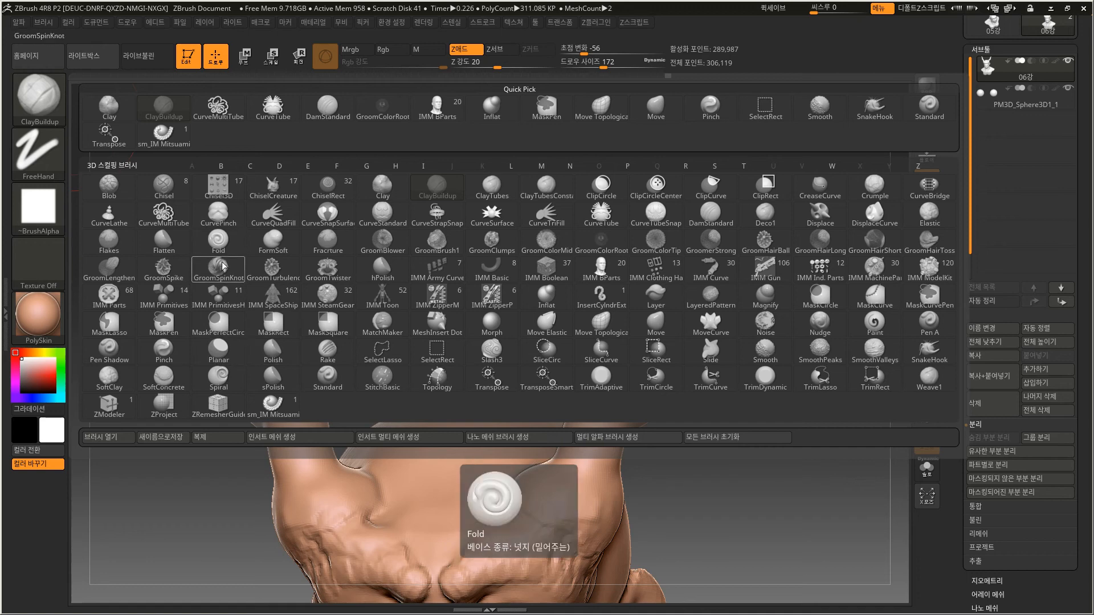
pyautogui.click(273, 347)
pyautogui.click(52, 76)
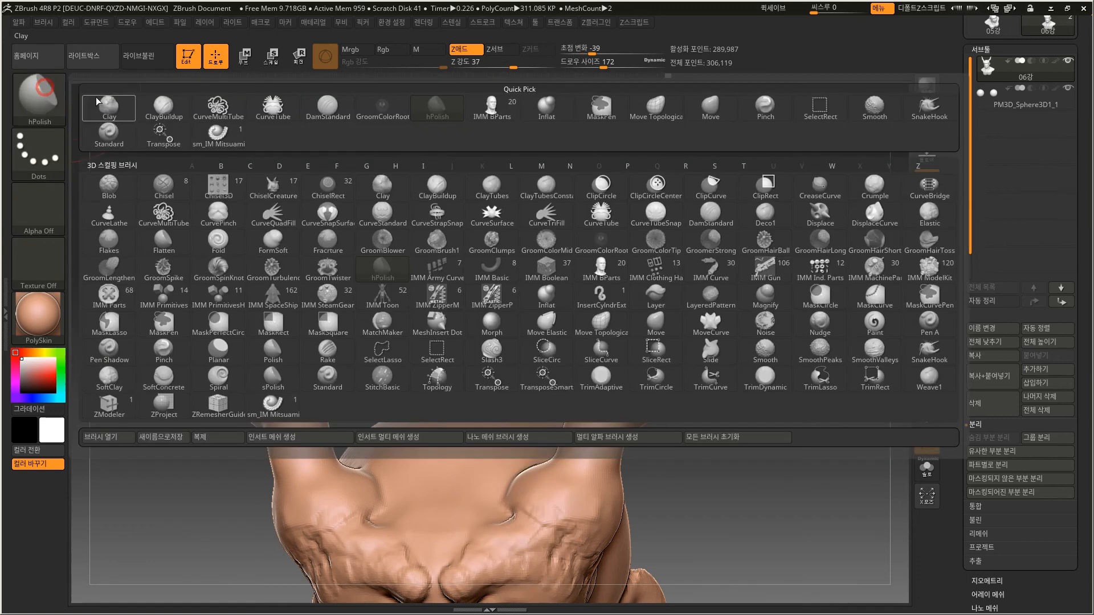
pyautogui.click(399, 166)
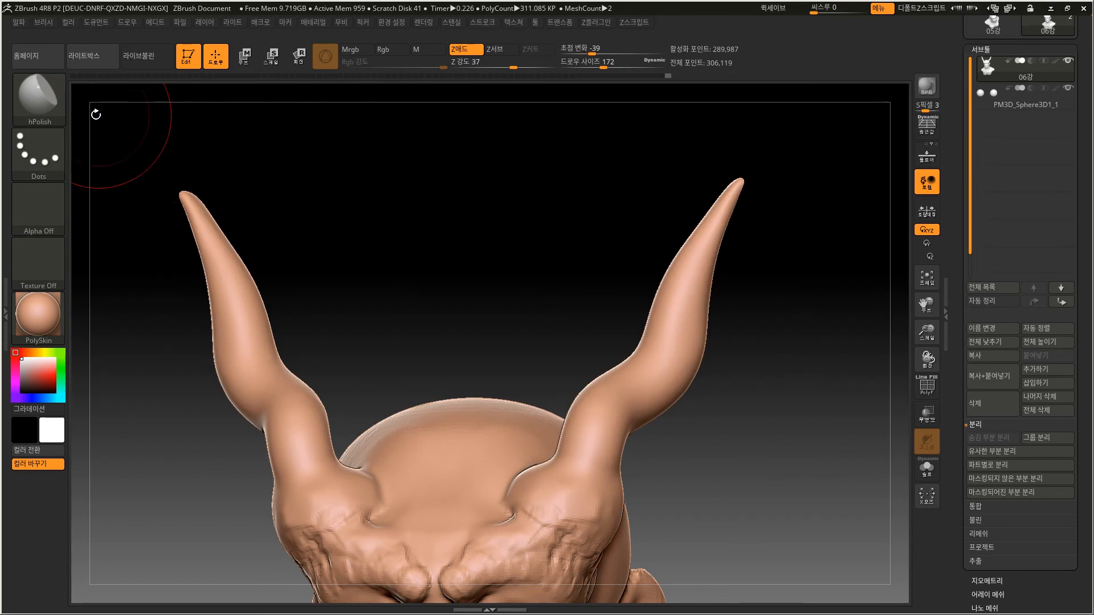
pyautogui.click(52, 95)
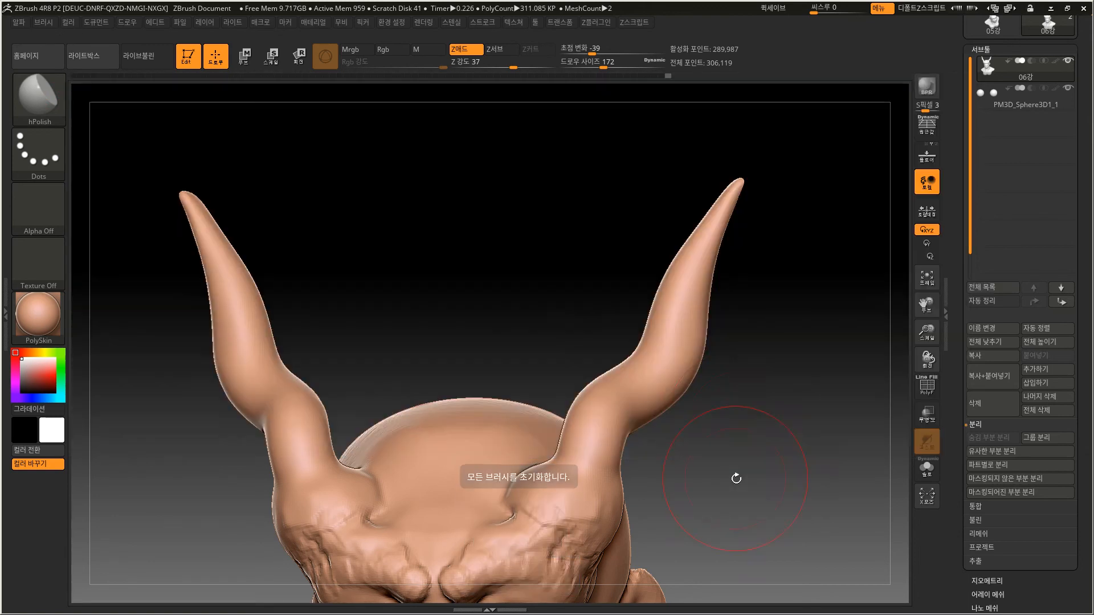
pyautogui.moveTo(752, 415)
pyautogui.mouseDown()
pyautogui.moveTo(747, 432)
pyautogui.moveTo(738, 424)
pyautogui.mouseUp()
pyautogui.press('[')
pyautogui.press('[')
pyautogui.press('[')
pyautogui.press('[')
pyautogui.press('[')
pyautogui.press('[')
pyautogui.press('[')
pyautogui.press('[')
pyautogui.press('[')
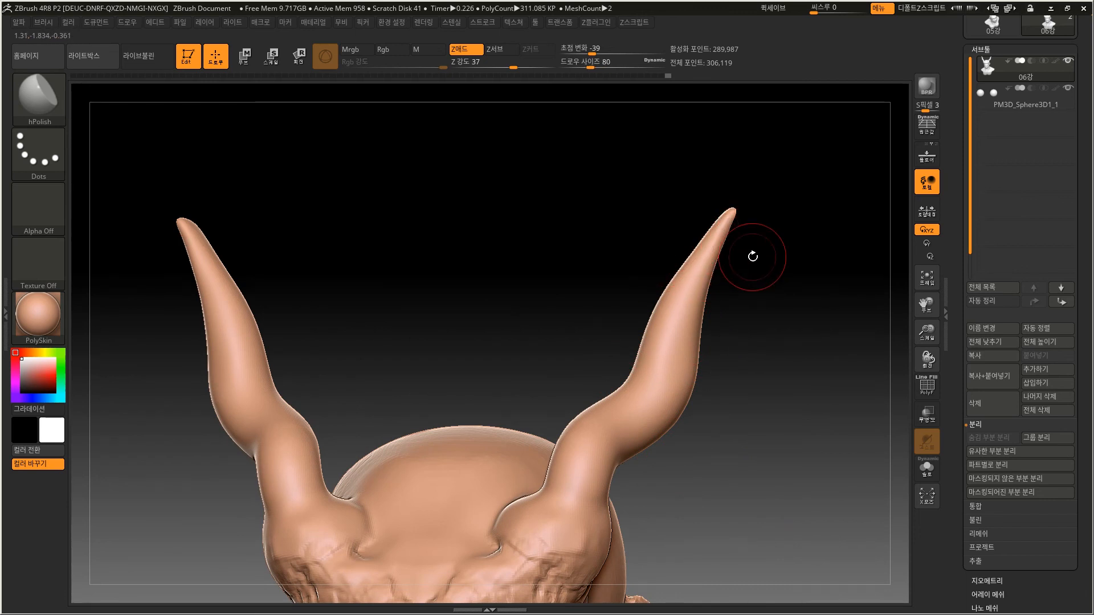
# Polish a flat plane along the front of the horns down to the base, undoing unsatisfactory strokes.
pyautogui.moveTo(752, 254); pyautogui.dragTo(756, 264)
pyautogui.moveTo(709, 299)
pyautogui.mouseDown()
pyautogui.moveTo(687, 377)
pyautogui.moveTo(633, 420)
pyautogui.mouseUp()
pyautogui.hotkey('ctrl', 'z')
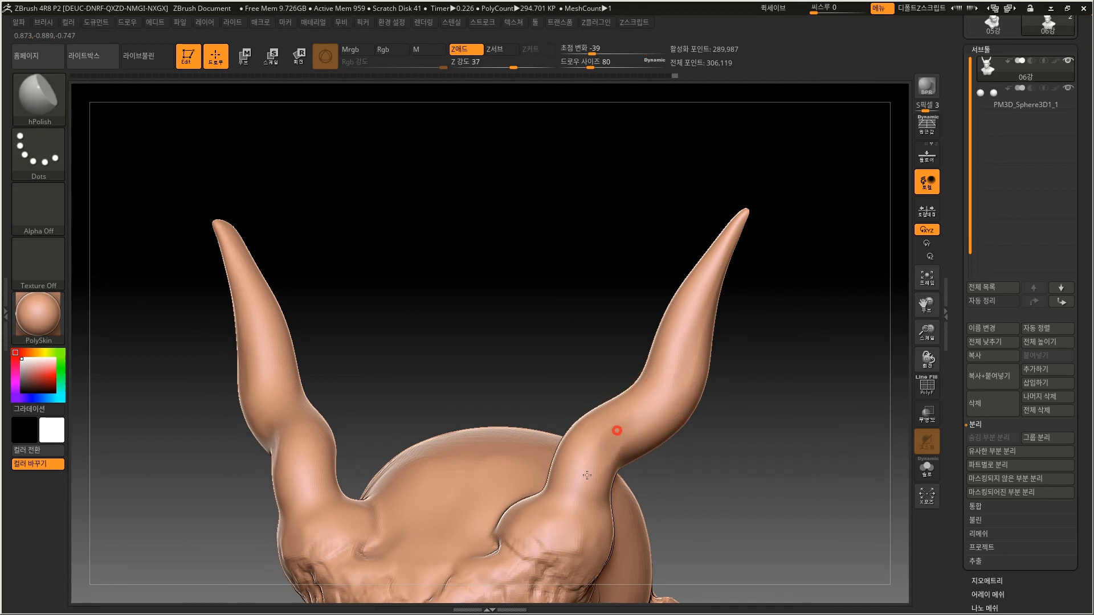
pyautogui.moveTo(744, 341); pyautogui.dragTo(580, 472)
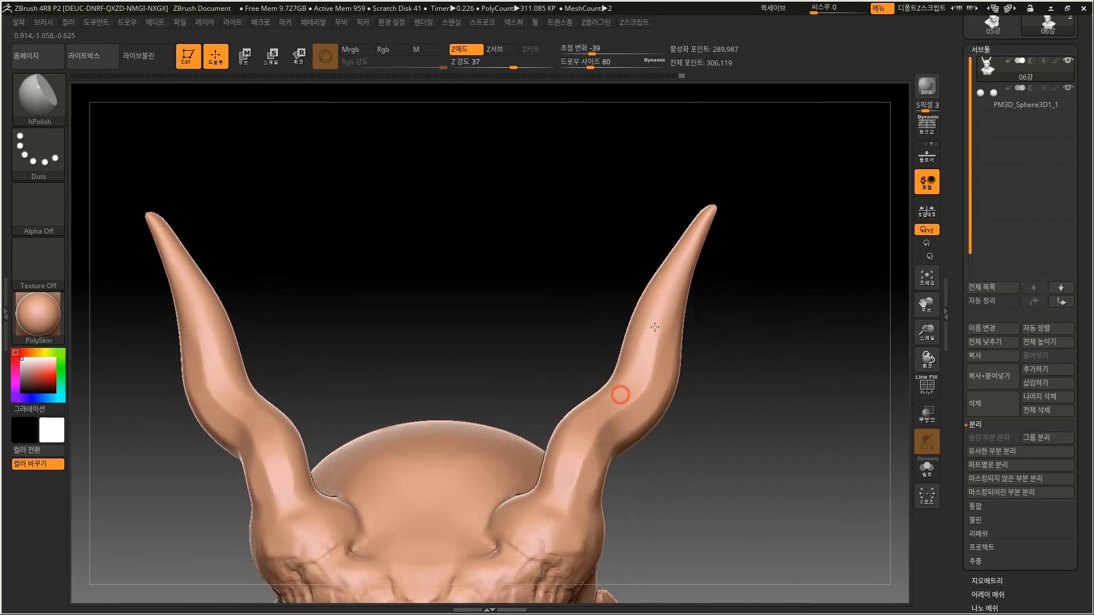
pyautogui.hotkey('ctrl', 'z')
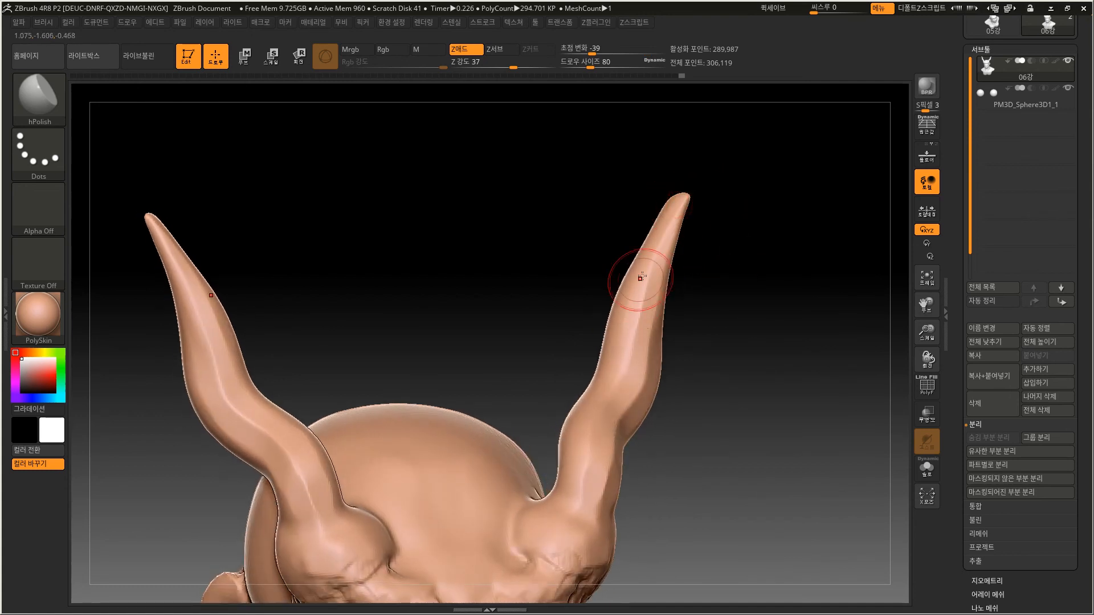
# Flatten planes along the inner side and tip of the horn with the hPolish brush.
pyautogui.moveTo(706, 327)
pyautogui.keyDown('alt'); pyautogui.mouseDown()
pyautogui.moveTo(706, 344)
pyautogui.moveTo(693, 307)
pyautogui.mouseUp(); pyautogui.keyUp('alt')
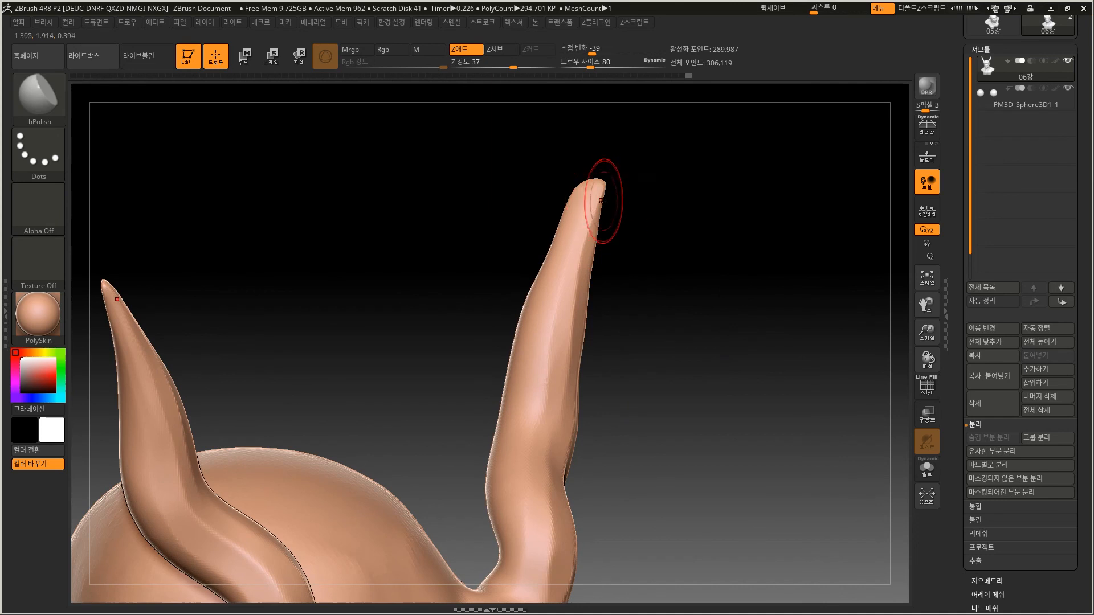
pyautogui.moveTo(623, 220); pyautogui.dragTo(578, 188)
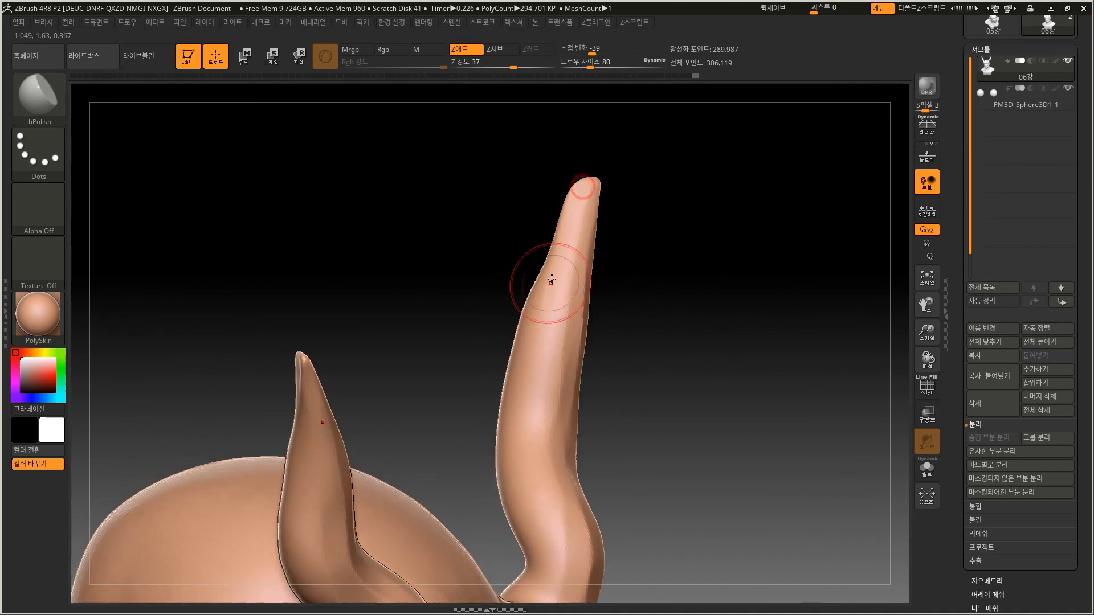
pyautogui.moveTo(608, 249); pyautogui.dragTo(572, 188)
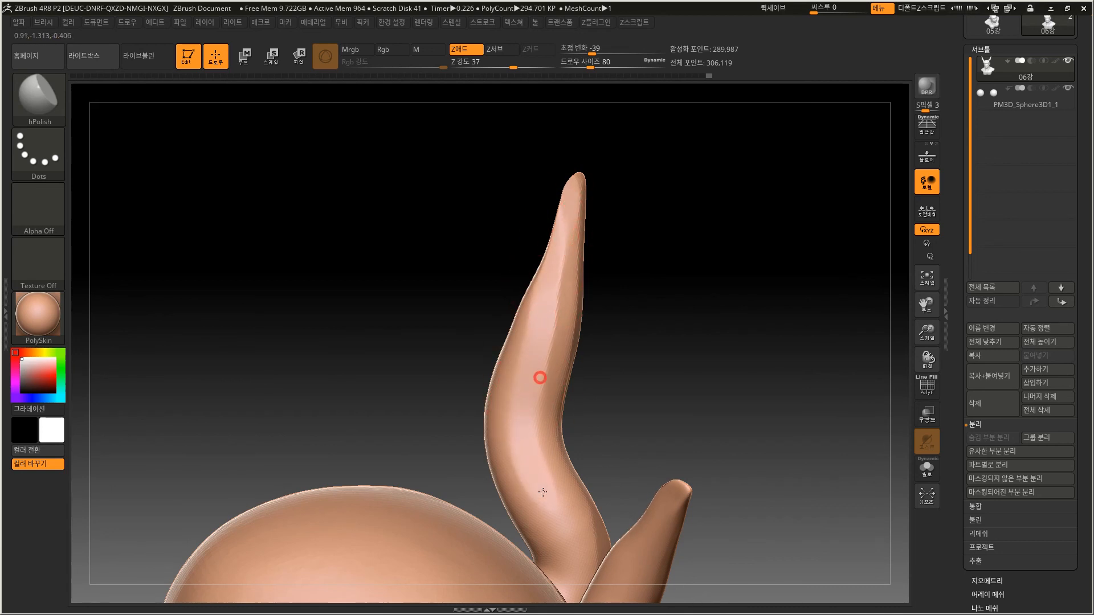
pyautogui.moveTo(640, 301); pyautogui.dragTo(533, 249)
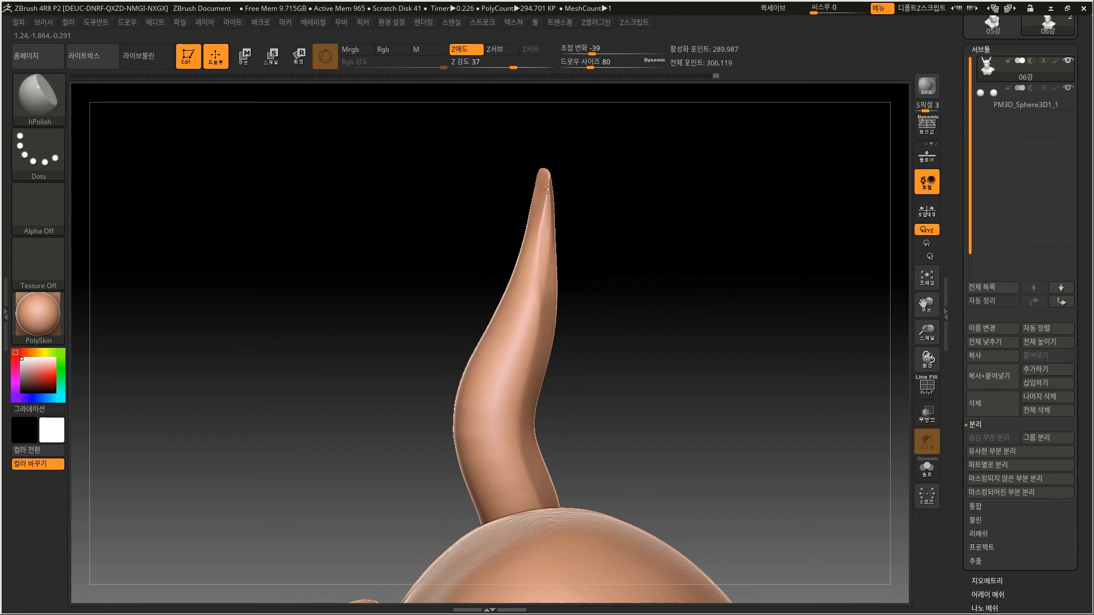
# Polish hard-edged planes along the back and outer side of the horn shaft.
pyautogui.keyDown('alt'); pyautogui.moveTo(595, 173); pyautogui.dragTo(603, 273); pyautogui.keyUp('alt')
pyautogui.moveTo(615, 204)
pyautogui.keyDown('alt'); pyautogui.mouseDown()
pyautogui.moveTo(608, 281)
pyautogui.moveTo(588, 288)
pyautogui.mouseUp(); pyautogui.keyUp('alt')
pyautogui.moveTo(532, 332)
pyautogui.mouseDown()
pyautogui.moveTo(544, 238)
pyautogui.moveTo(556, 322)
pyautogui.mouseUp()
pyautogui.moveTo(631, 323)
pyautogui.keyDown('alt'); pyautogui.mouseDown()
pyautogui.moveTo(624, 233)
pyautogui.moveTo(606, 256)
pyautogui.mouseUp(); pyautogui.keyUp('alt')
pyautogui.moveTo(522, 261); pyautogui.dragTo(516, 279)
pyautogui.moveTo(586, 336); pyautogui.dragTo(501, 232)
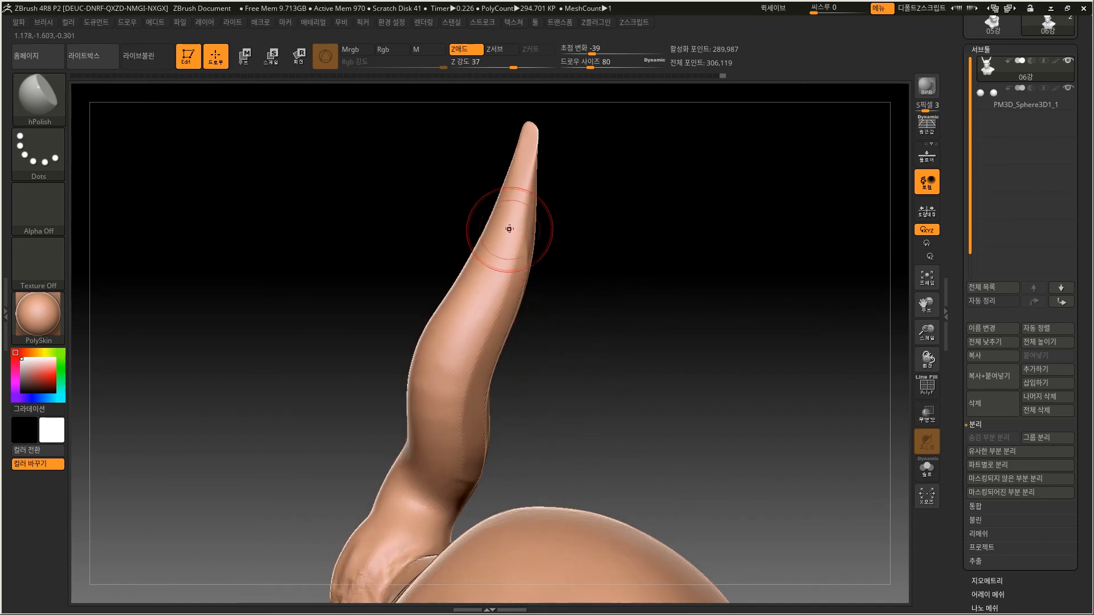
pyautogui.moveTo(550, 344)
pyautogui.keyDown('alt'); pyautogui.mouseDown()
pyautogui.moveTo(578, 234)
pyautogui.moveTo(606, 288)
pyautogui.moveTo(639, 309)
pyautogui.moveTo(524, 215)
pyautogui.mouseUp(); pyautogui.keyUp('alt')
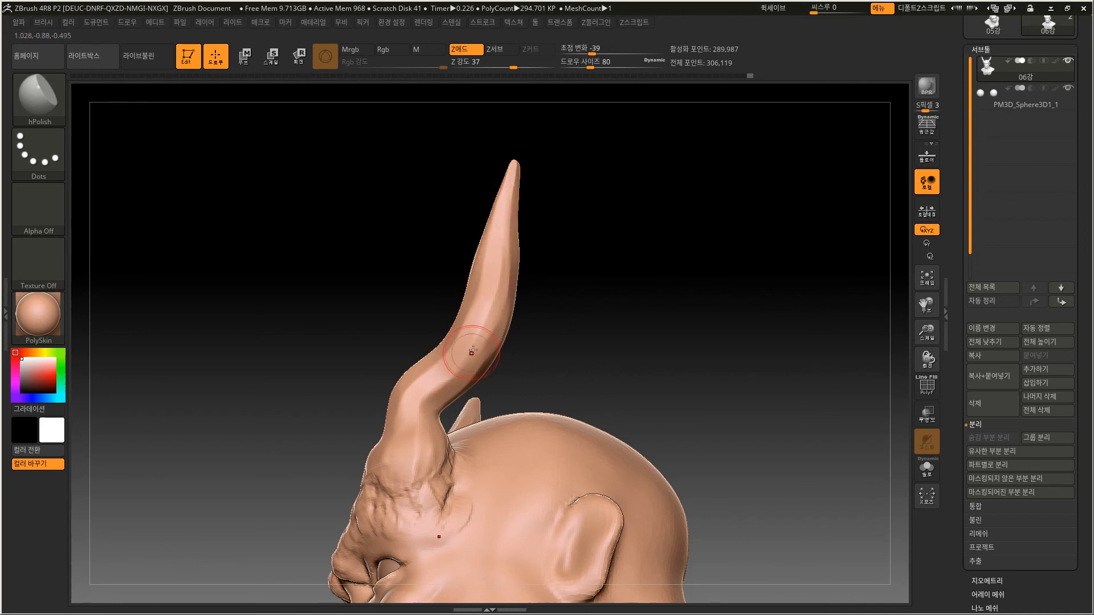
# Polish and smooth the horn's lower bend toward its base, and remesh the bust.
pyautogui.moveTo(436, 398); pyautogui.dragTo(432, 403)
pyautogui.moveTo(569, 303)
pyautogui.keyDown('alt'); pyautogui.mouseDown()
pyautogui.moveTo(576, 222)
pyautogui.moveTo(617, 250)
pyautogui.mouseUp(); pyautogui.keyUp('alt')
pyautogui.moveTo(577, 268)
pyautogui.keyDown('alt'); pyautogui.mouseDown()
pyautogui.moveTo(578, 298)
pyautogui.moveTo(572, 236)
pyautogui.mouseUp(); pyautogui.keyUp('alt')
pyautogui.keyDown('shift'); pyautogui.moveTo(449, 320); pyautogui.dragTo(454, 317); pyautogui.keyUp('shift')
pyautogui.keyDown('shift'); pyautogui.moveTo(564, 311); pyautogui.dragTo(498, 411); pyautogui.keyUp('shift')
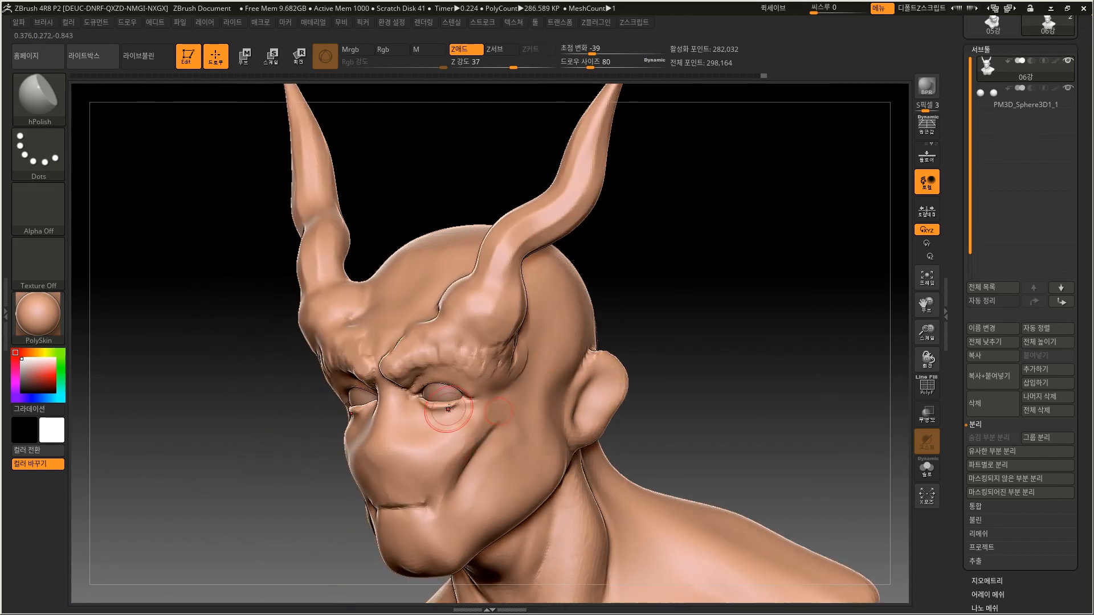
# Enlarge the hPolish brush to 92 and flatten the planes under the eyes and across the cheeks.
pyautogui.keyDown('alt'); pyautogui.moveTo(636, 315); pyautogui.dragTo(681, 251); pyautogui.keyUp('alt')
pyautogui.keyDown('alt'); pyautogui.moveTo(680, 252); pyautogui.dragTo(672, 319); pyautogui.keyUp('alt')
pyautogui.moveTo(458, 380); pyautogui.dragTo(427, 375)
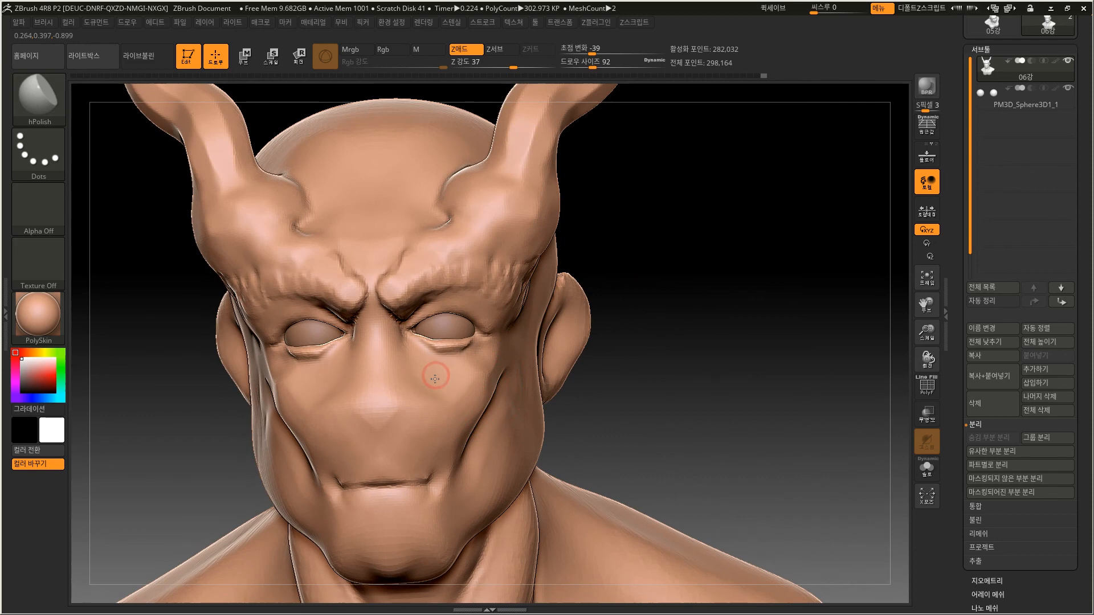
pyautogui.moveTo(602, 357)
pyautogui.mouseDown()
pyautogui.moveTo(624, 317)
pyautogui.moveTo(495, 317)
pyautogui.mouseUp()
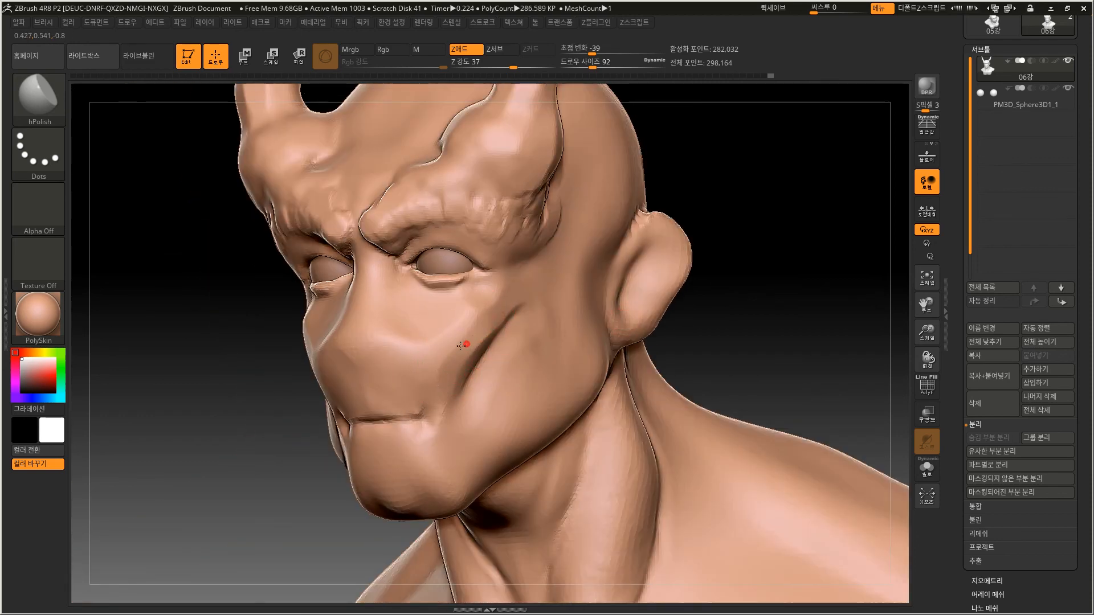
pyautogui.moveTo(556, 298); pyautogui.dragTo(538, 320)
# Polish a flat plane along the jaw from below the ear to the chin.
pyautogui.moveTo(694, 321); pyautogui.dragTo(628, 296)
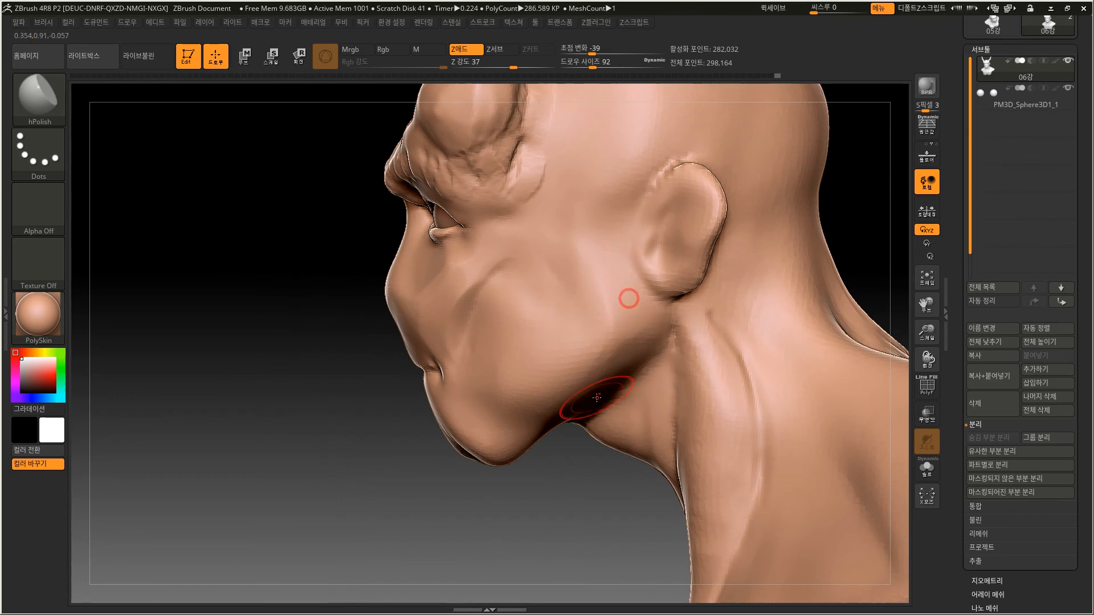
pyautogui.moveTo(610, 370); pyautogui.dragTo(610, 411, button='right')
pyautogui.moveTo(620, 341); pyautogui.dragTo(528, 514)
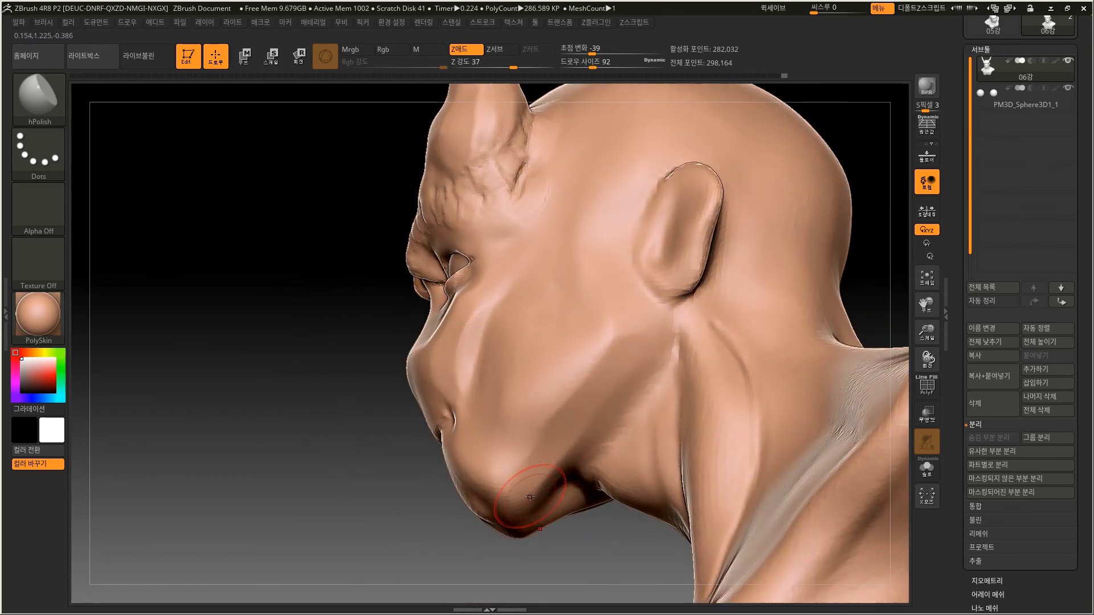
pyautogui.moveTo(391, 512); pyautogui.dragTo(557, 361)
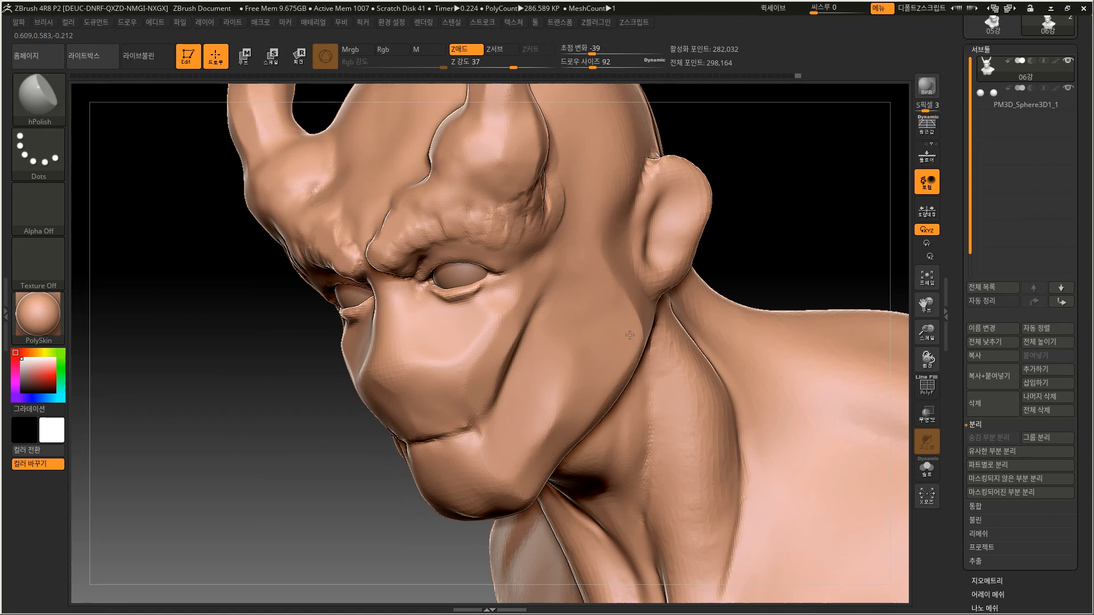
# Try polishing flat planes on the nose, nose bridge and chin, reducing the brush size to 72.
pyautogui.keyDown('alt'); pyautogui.moveTo(755, 200); pyautogui.dragTo(769, 176); pyautogui.keyUp('alt')
pyautogui.moveTo(734, 247); pyautogui.dragTo(760, 230)
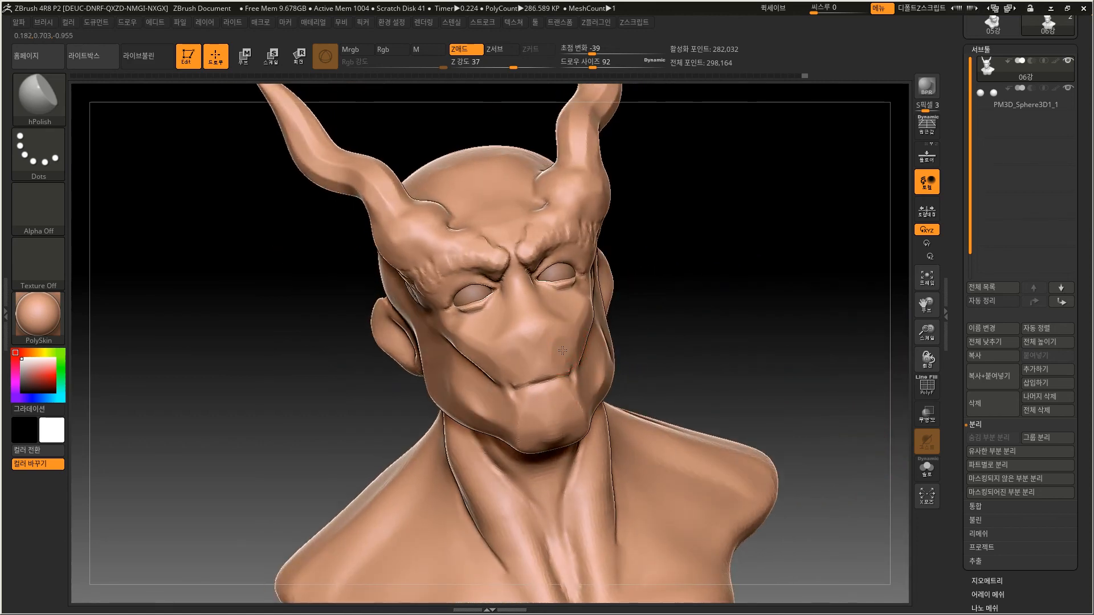
pyautogui.hotkey('ctrl', 'z')
pyautogui.moveTo(560, 346); pyautogui.dragTo(555, 307)
pyautogui.moveTo(678, 263); pyautogui.dragTo(603, 270)
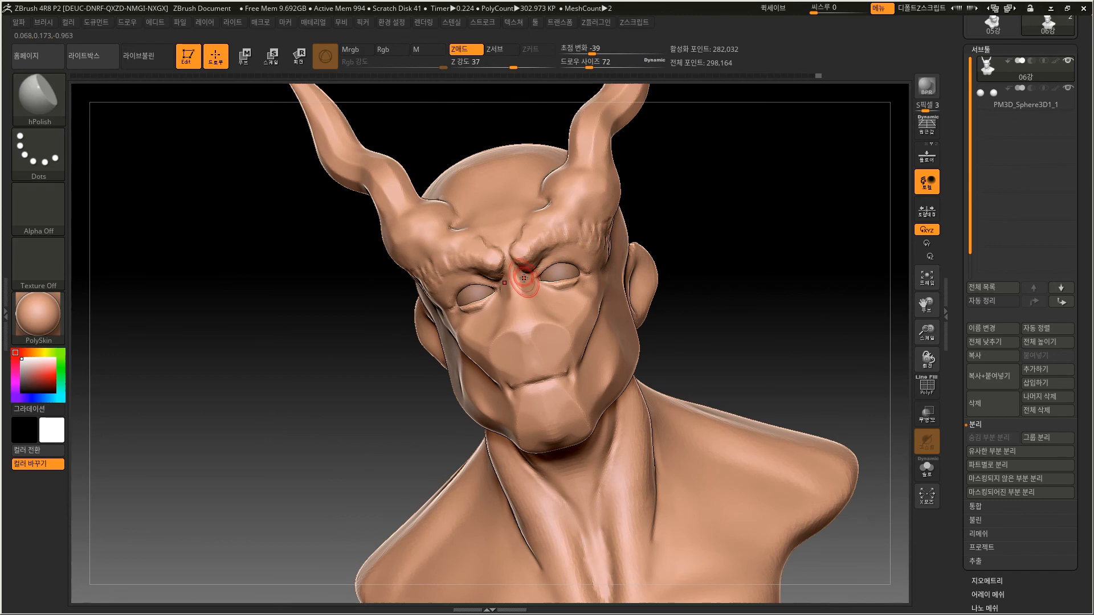
pyautogui.moveTo(410, 344)
pyautogui.mouseDown()
pyautogui.moveTo(526, 290)
pyautogui.moveTo(515, 316)
pyautogui.mouseUp()
pyautogui.moveTo(630, 285); pyautogui.dragTo(549, 306)
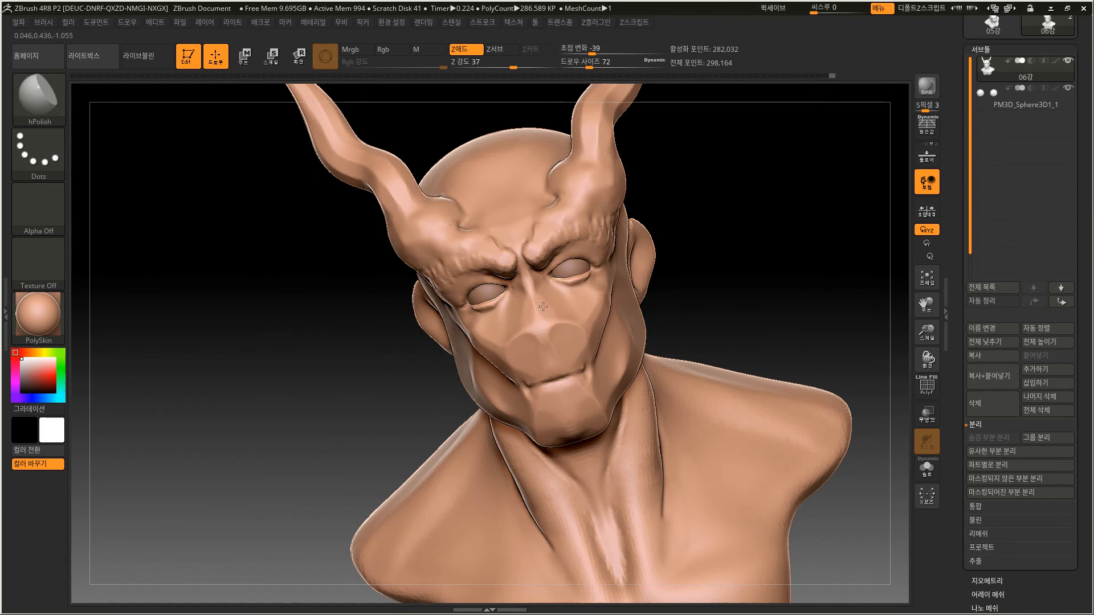
# Try remeshing the bust, and undo the remesh together with the nose and chin polishing.
pyautogui.press('ctrl')
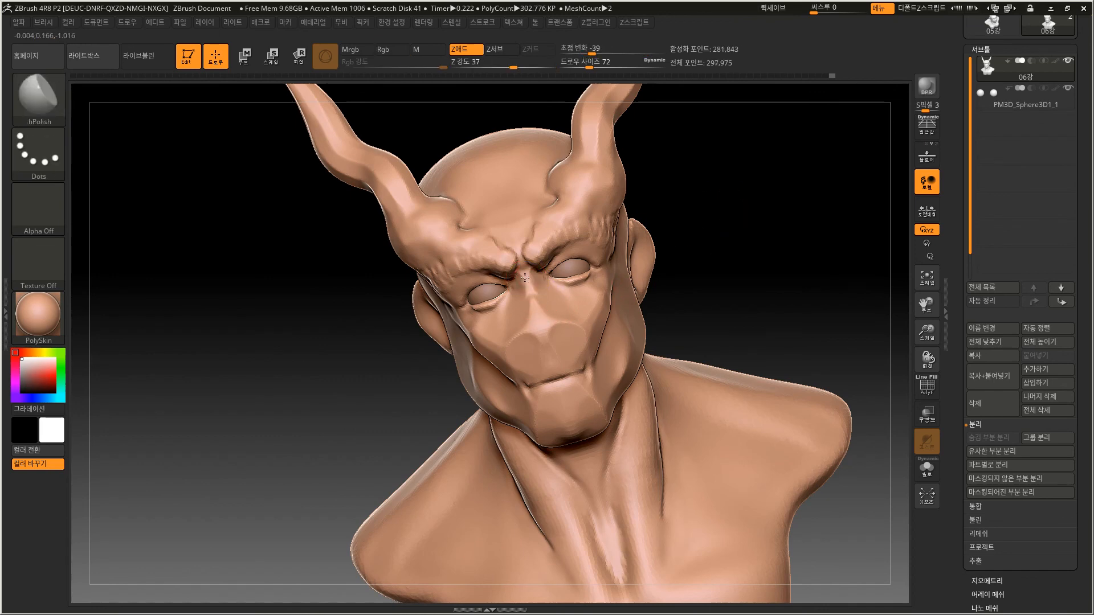
pyautogui.moveTo(705, 207)
pyautogui.mouseDown()
pyautogui.moveTo(696, 200)
pyautogui.moveTo(671, 256)
pyautogui.mouseUp()
pyautogui.press('ctrl')
pyautogui.moveTo(671, 253); pyautogui.dragTo(652, 316)
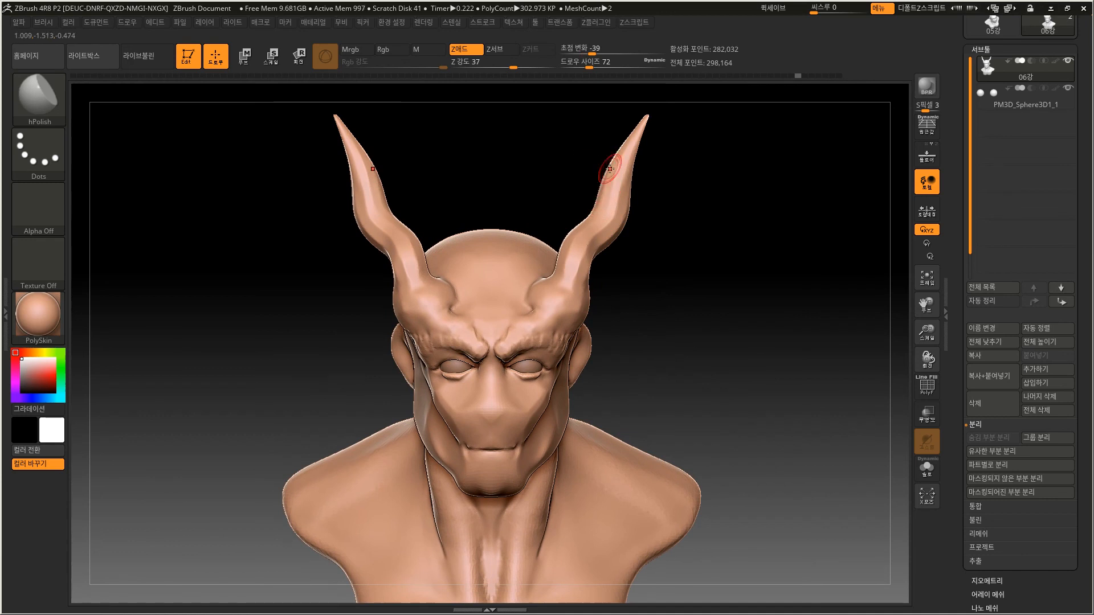
pyautogui.moveTo(628, 232)
pyautogui.mouseDown()
pyautogui.moveTo(649, 307)
pyautogui.moveTo(638, 306)
pyautogui.moveTo(674, 308)
pyautogui.moveTo(654, 340)
pyautogui.moveTo(705, 354)
pyautogui.moveTo(670, 345)
pyautogui.moveTo(772, 408)
pyautogui.mouseUp()
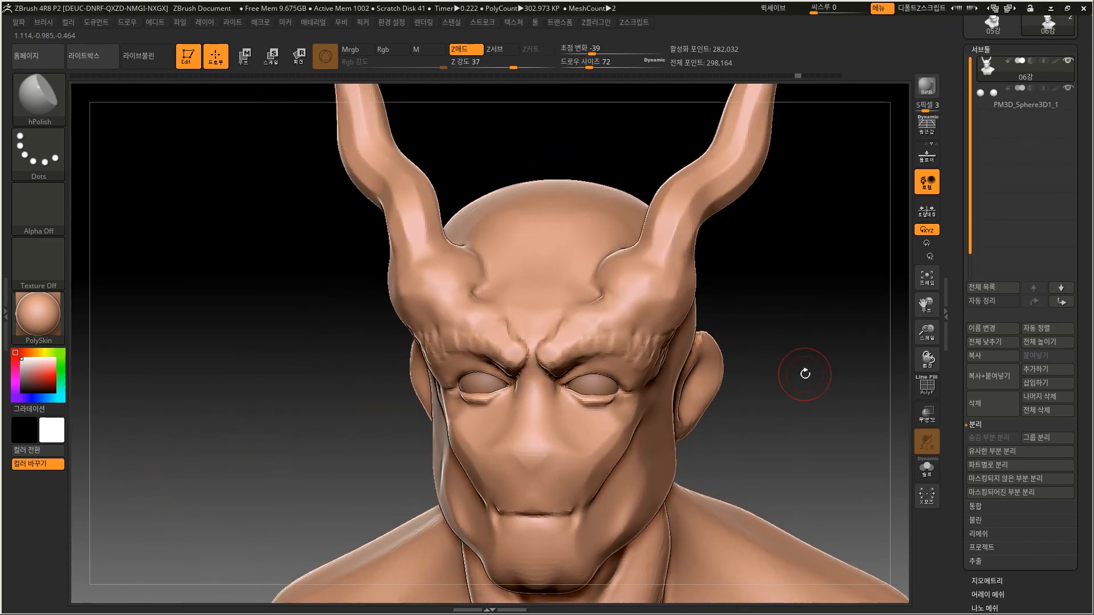
pyautogui.keyDown('alt'); pyautogui.moveTo(804, 374); pyautogui.dragTo(802, 331); pyautogui.keyUp('alt')
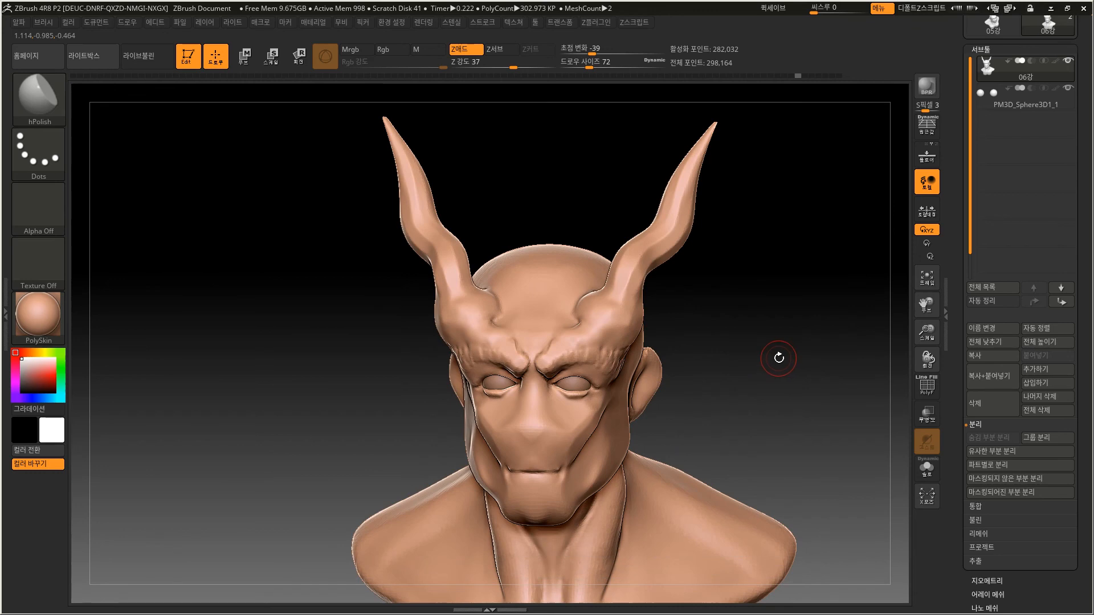